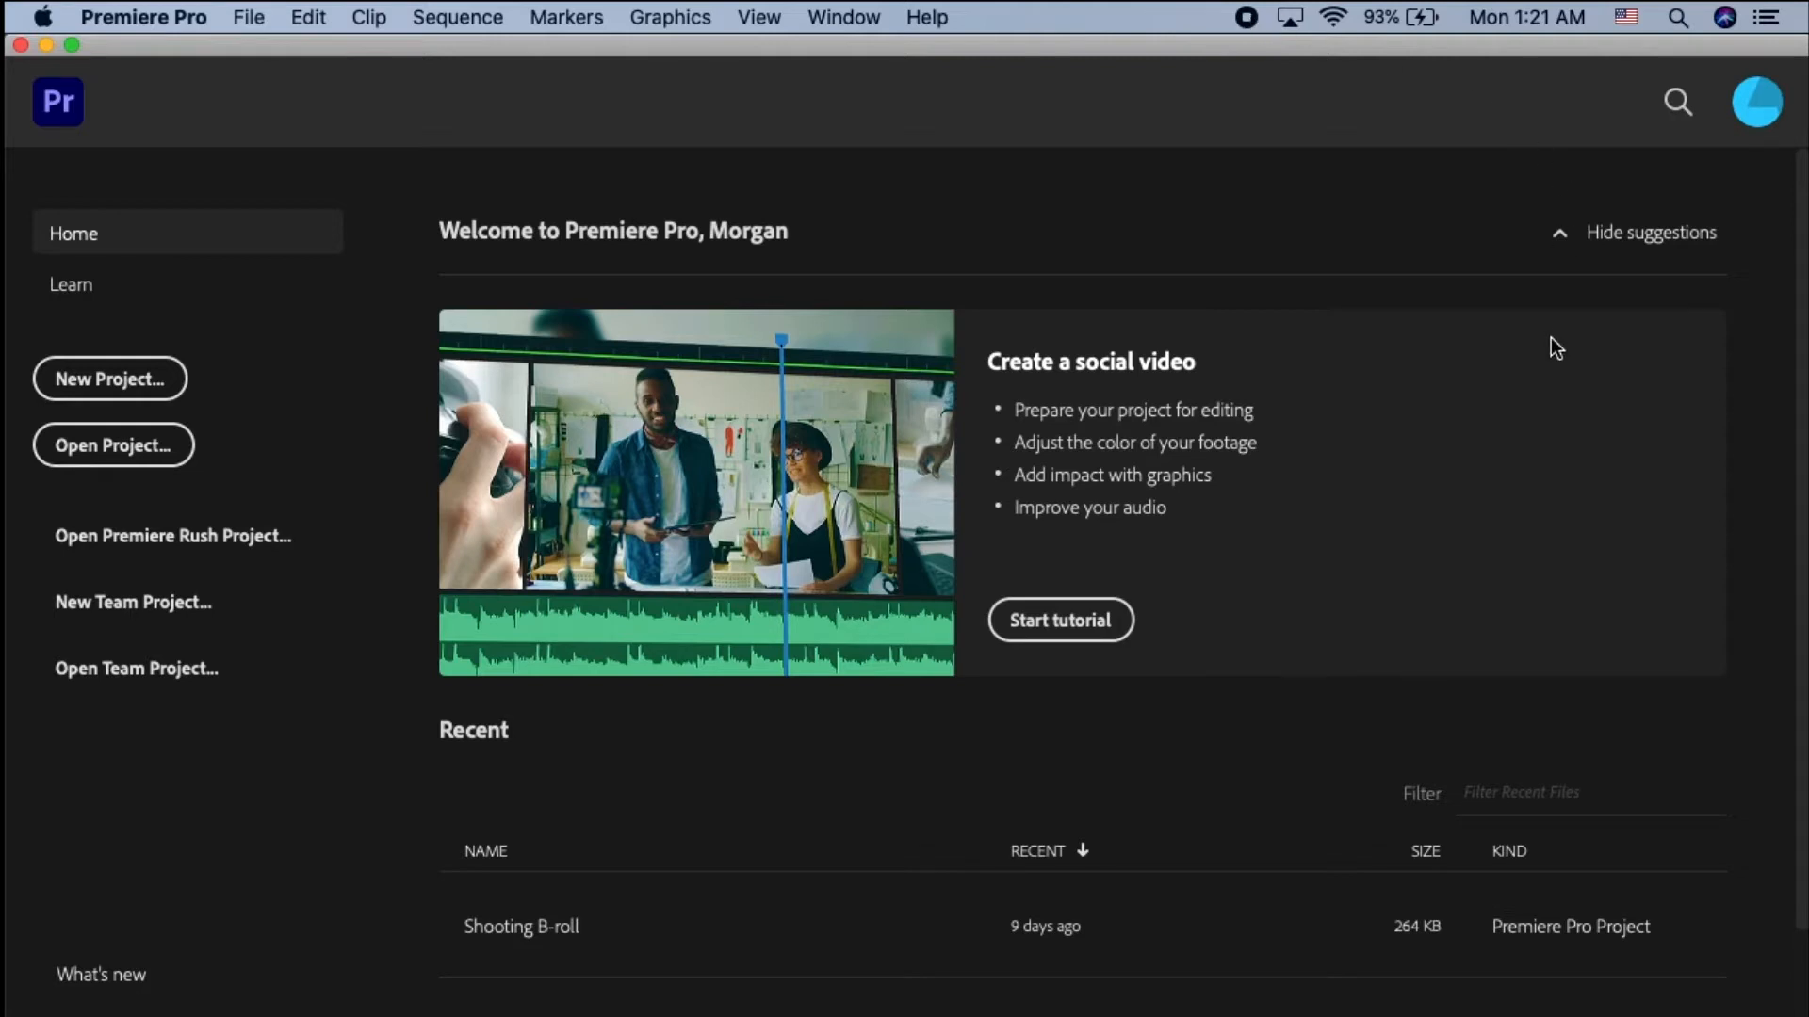
- Create a new project named "Editing" on the Desktop, keeping the default general settings
scroll(760, 821, down, 3)
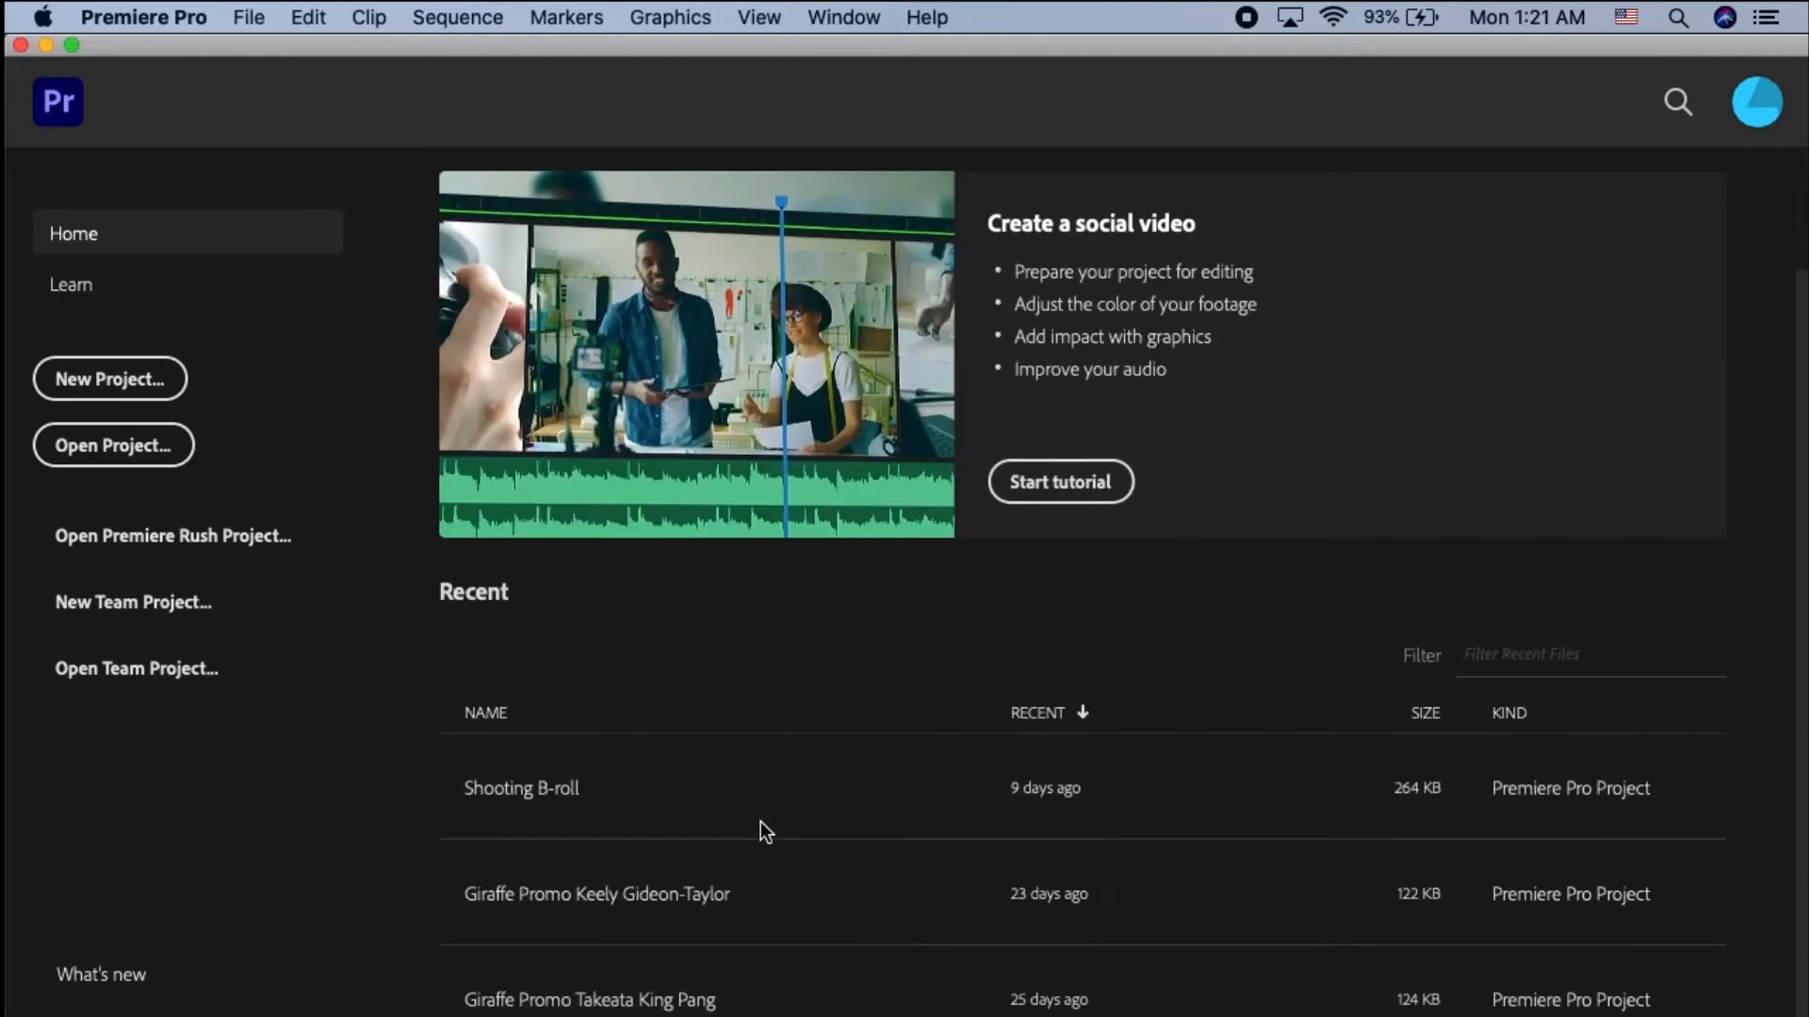
scroll(953, 885, up, 3)
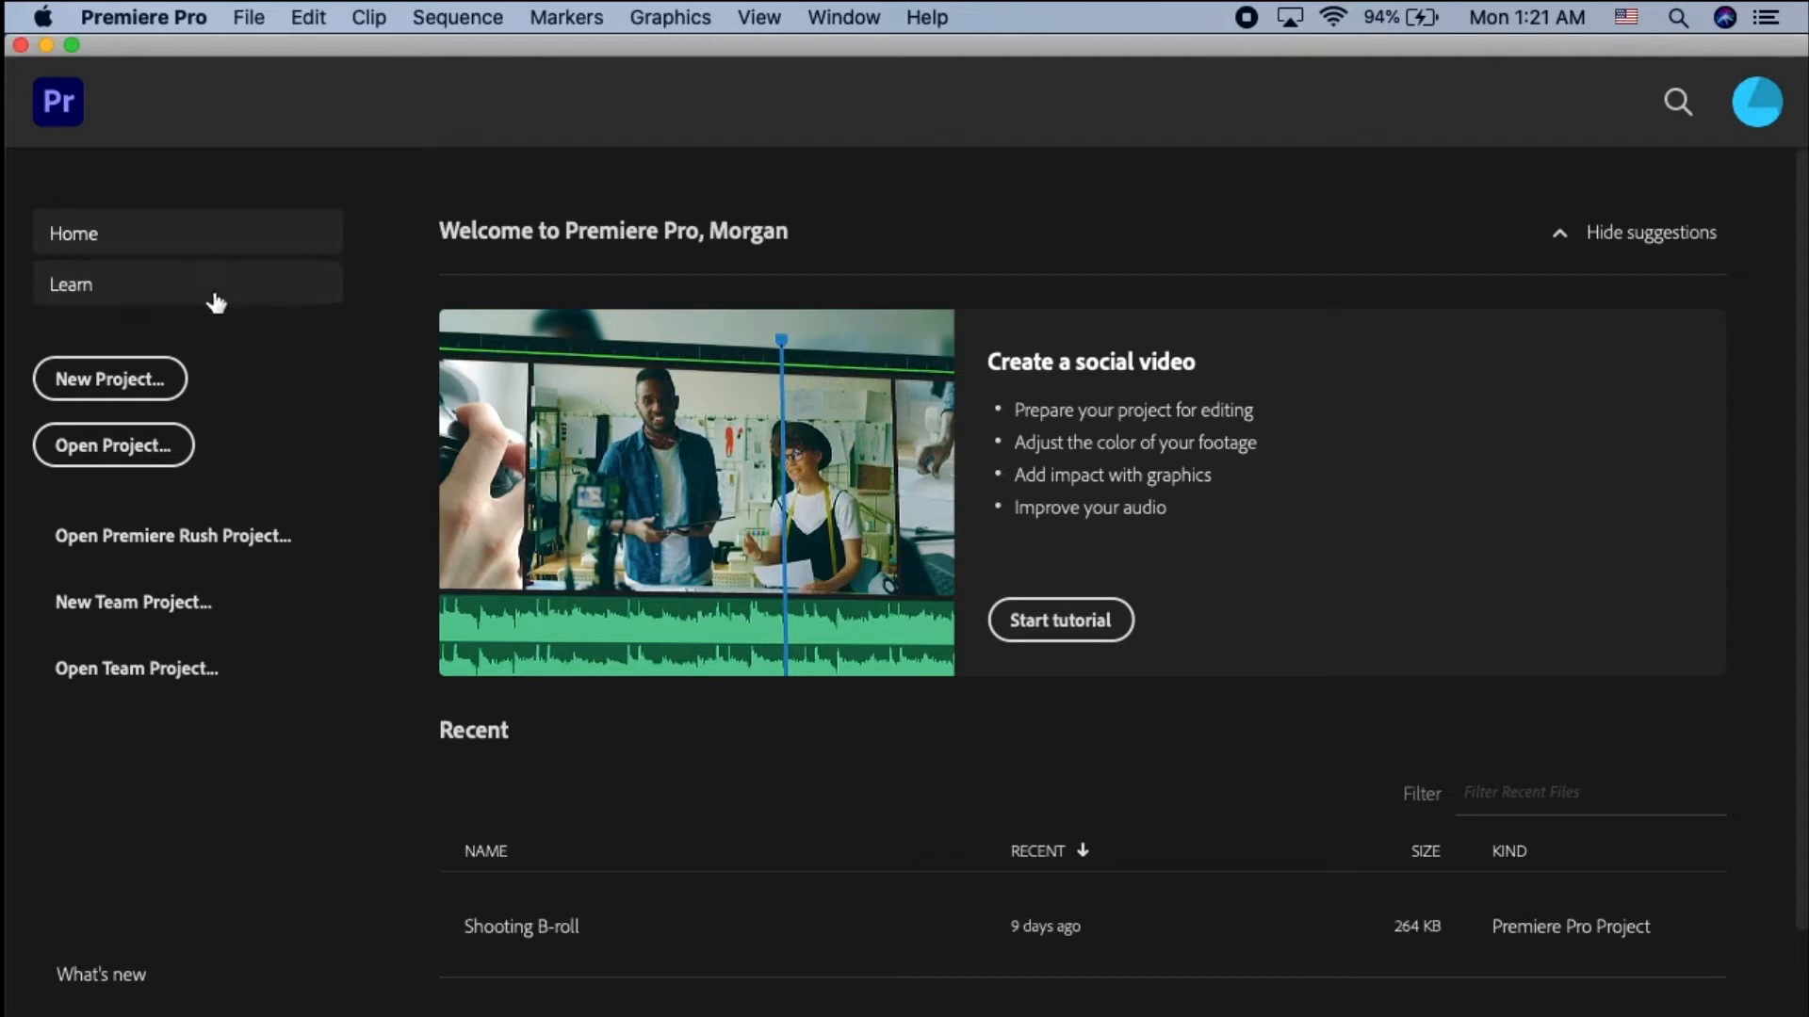
click(133, 403)
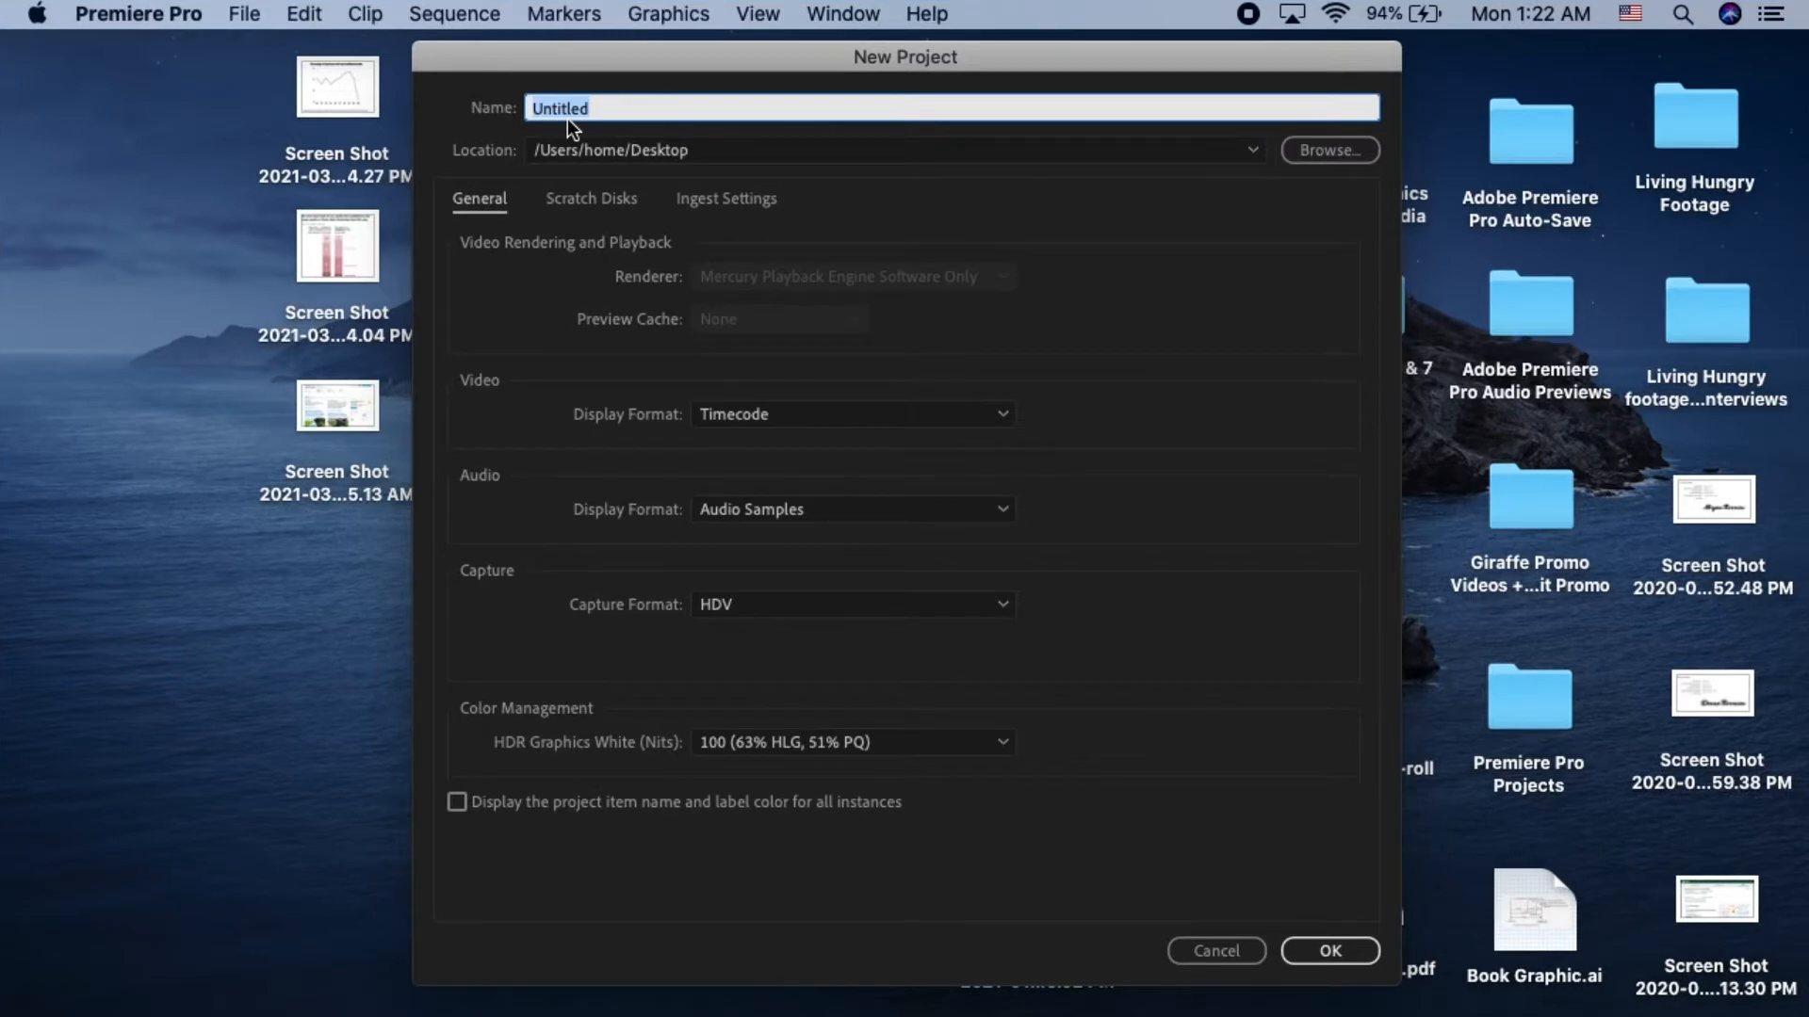
text(Editing)
click(1324, 961)
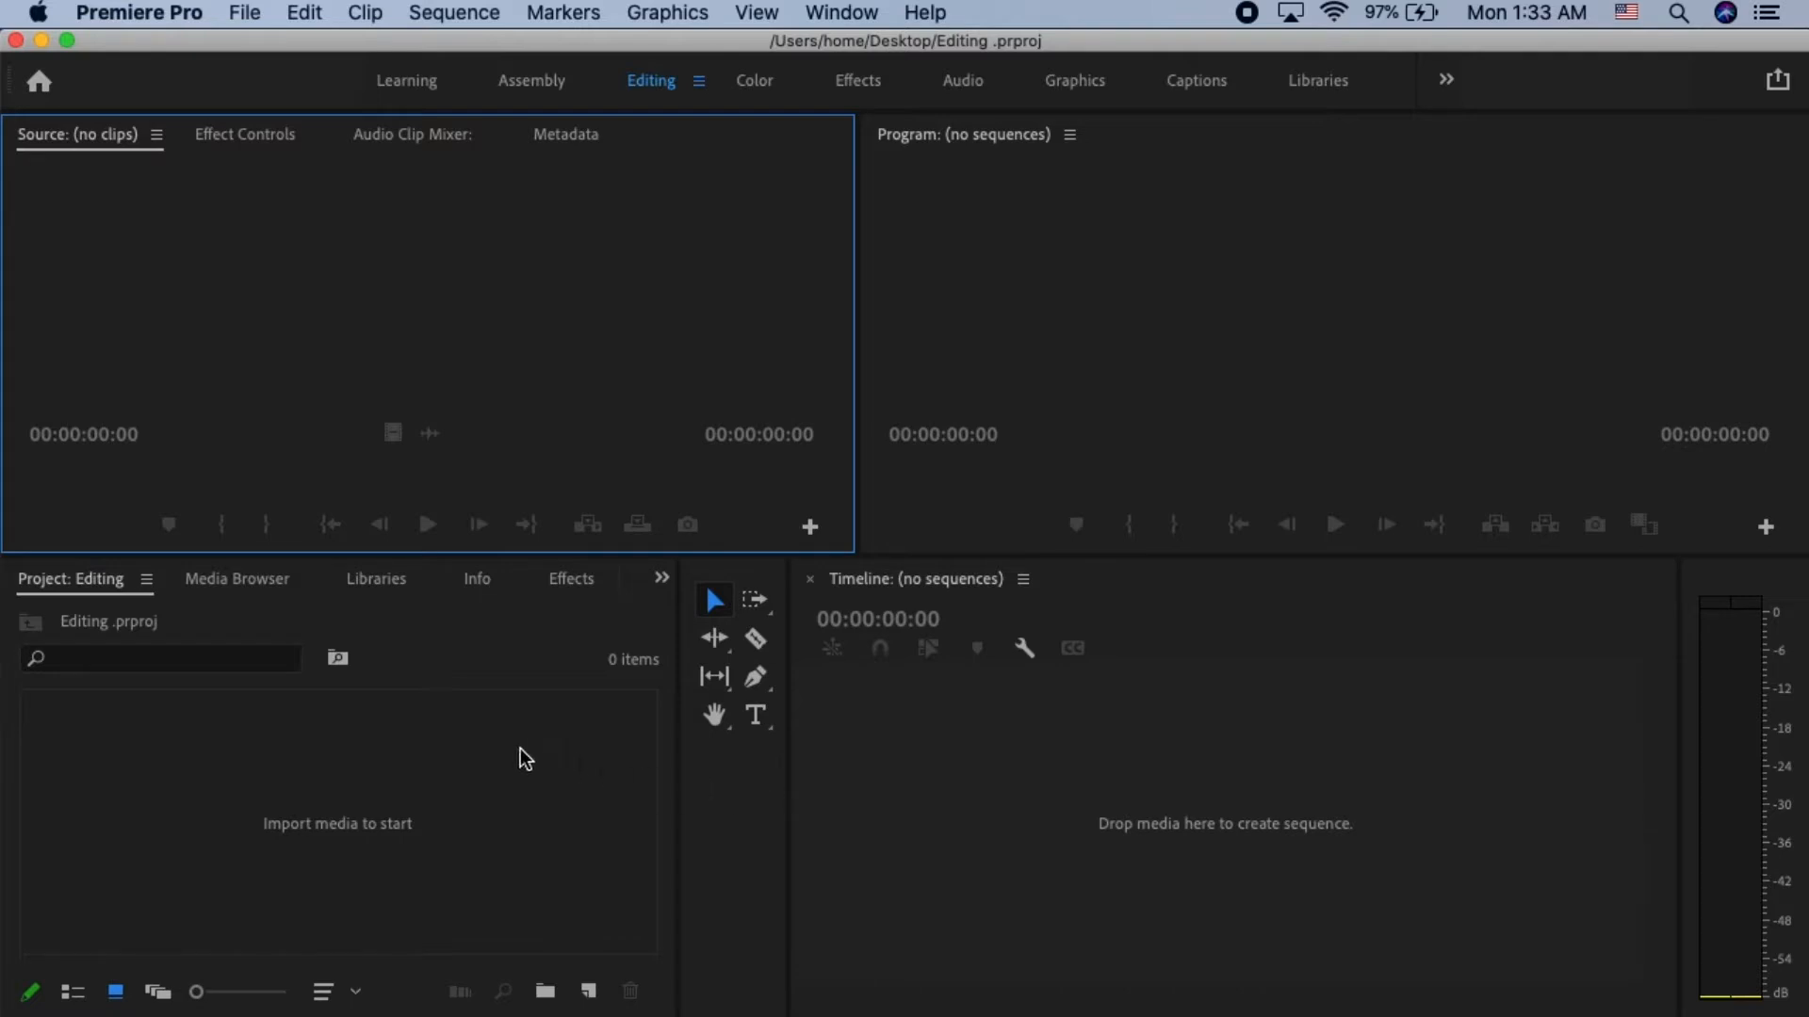
- Import IMG_2409.MOV and the other footage files from the Downloads folder into the project
click(246, 15)
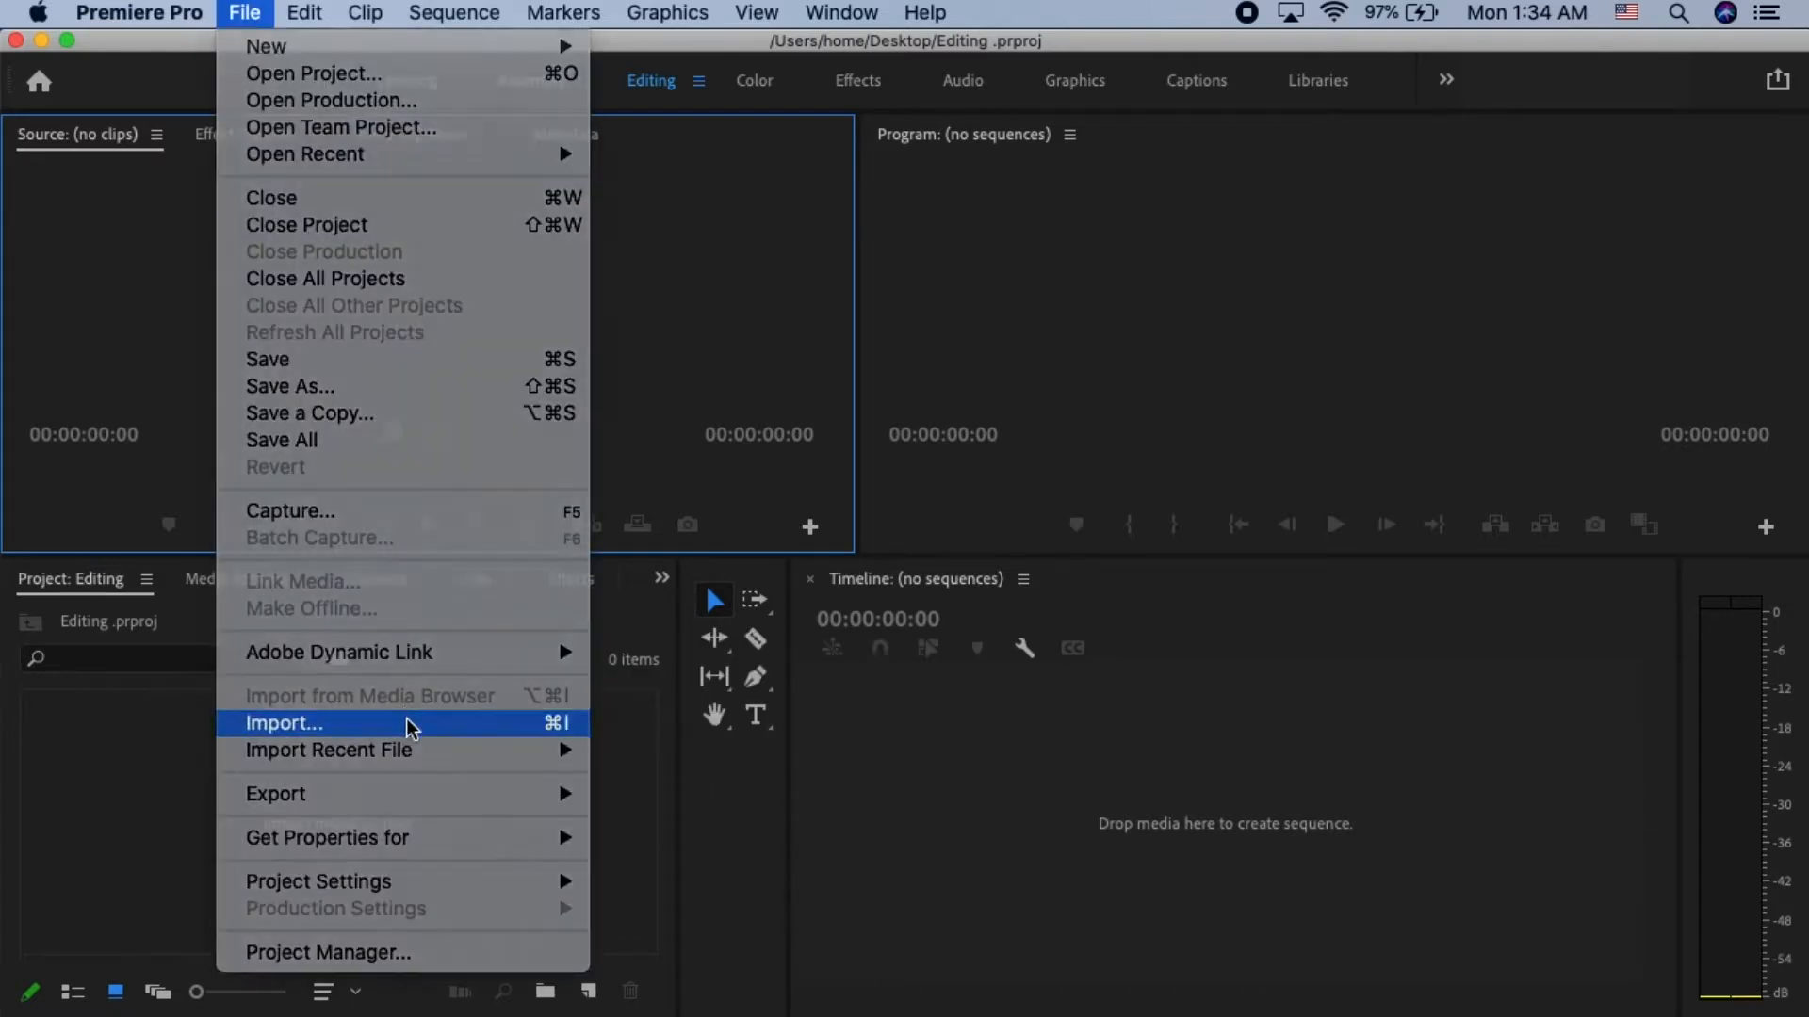
click(405, 720)
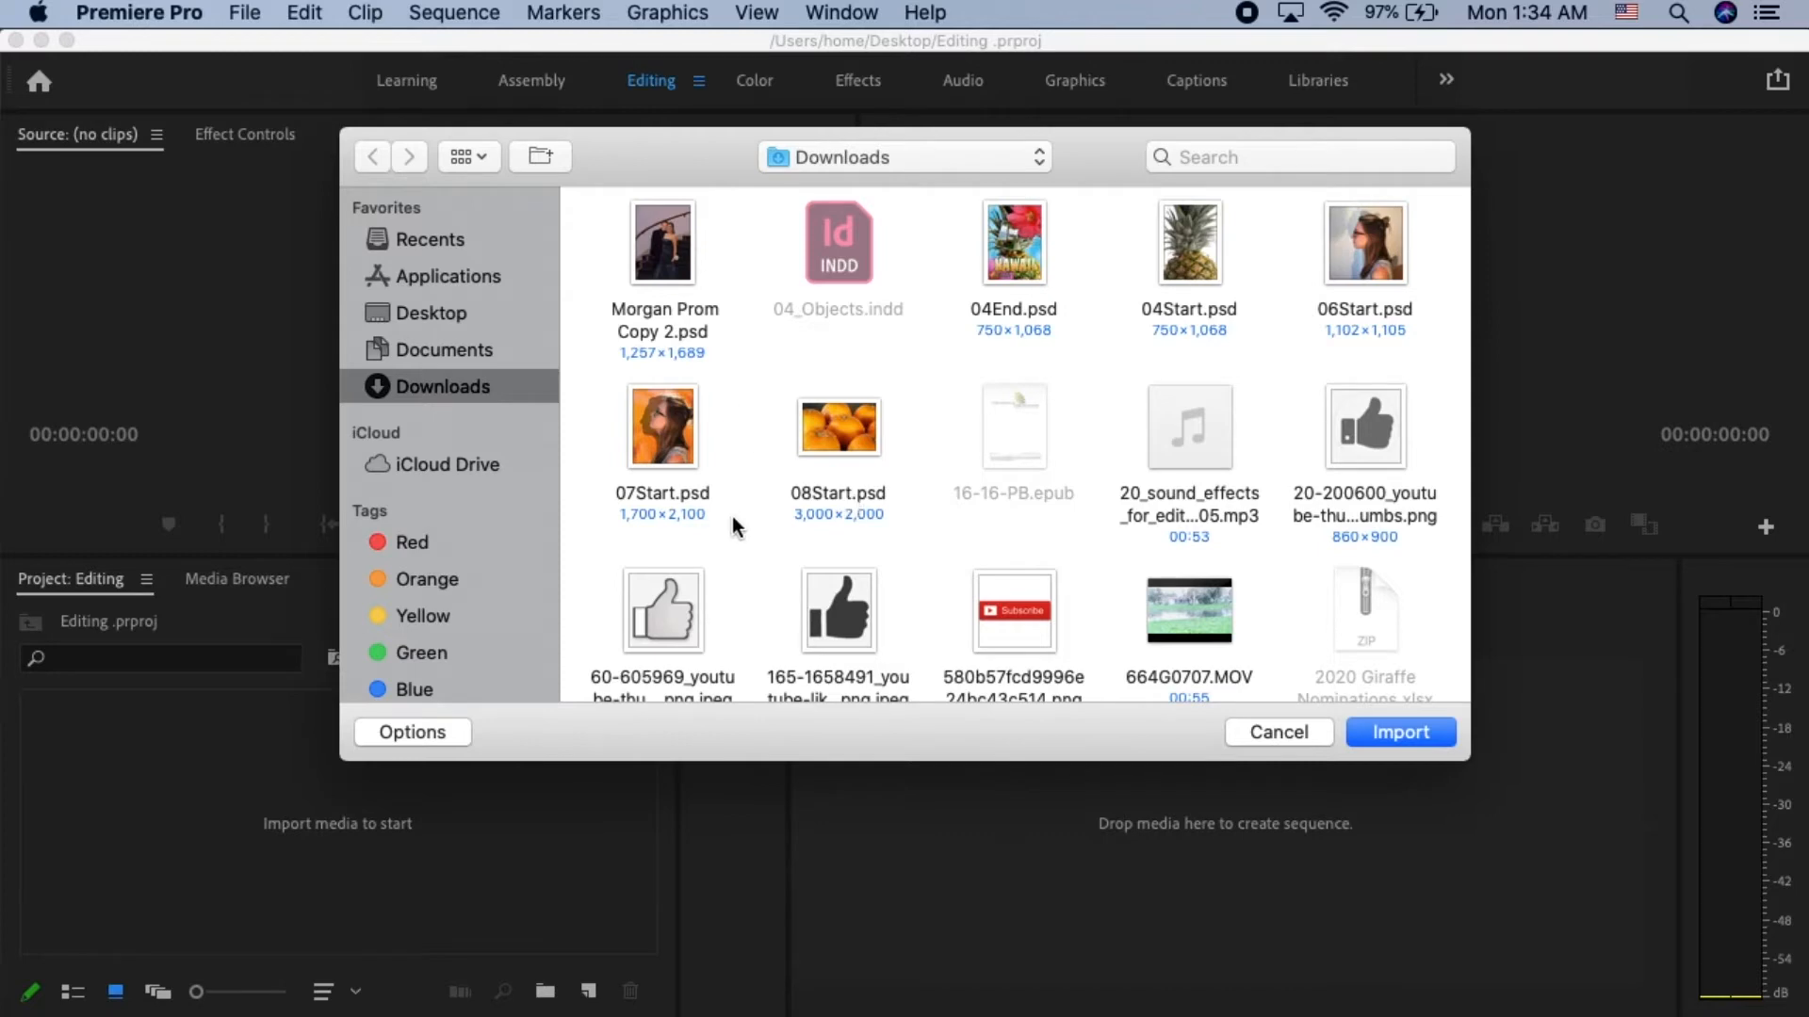
scroll(1138, 545, down, 5)
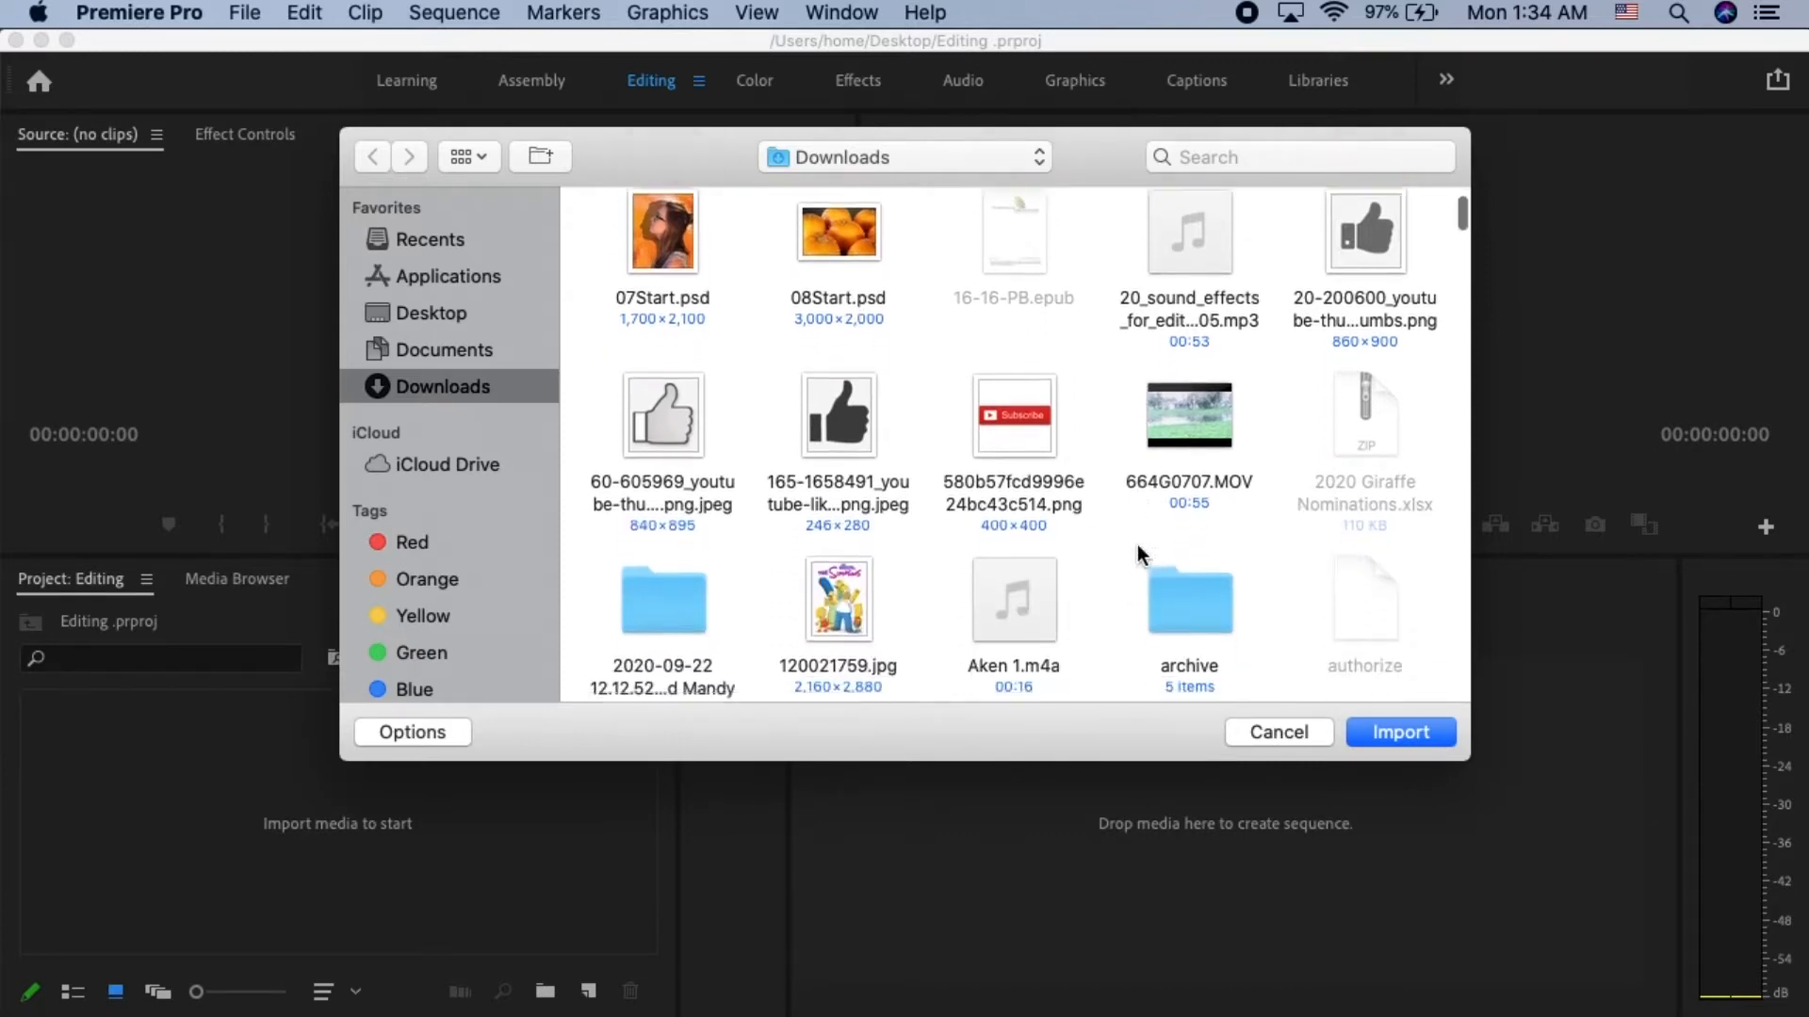
scroll(1138, 545, down, 10)
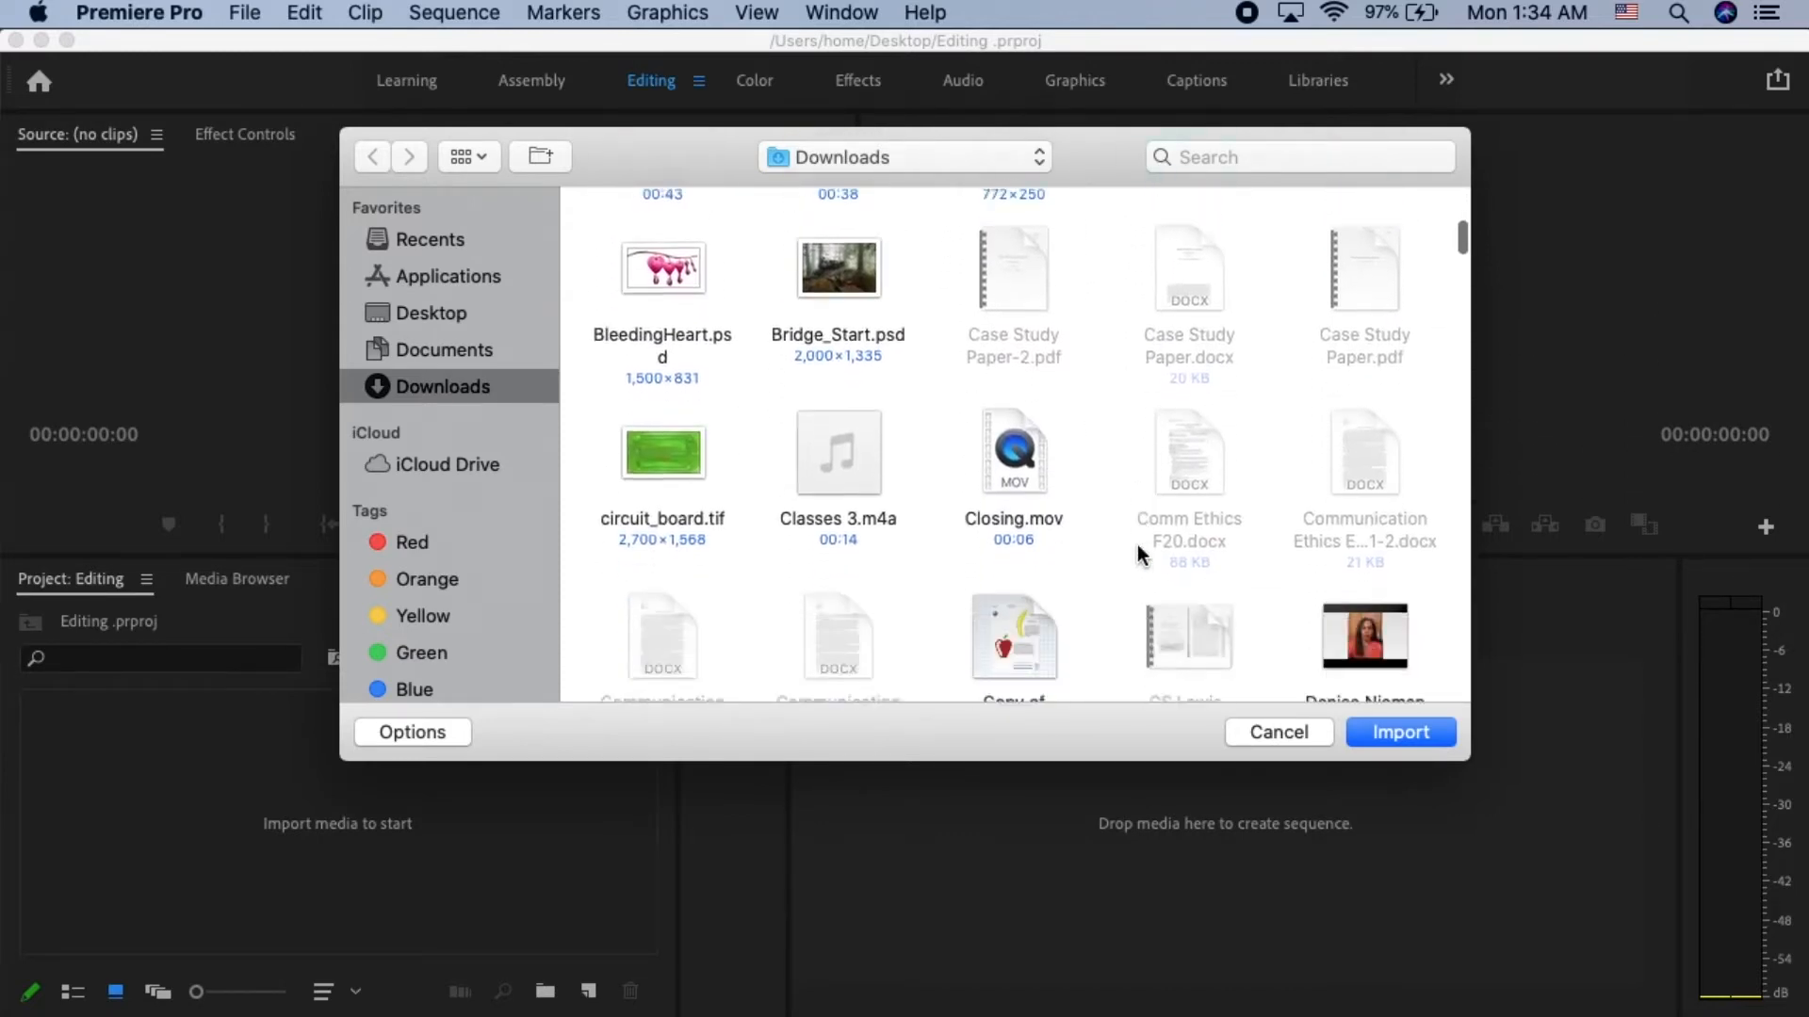
scroll(1137, 548, down, 15)
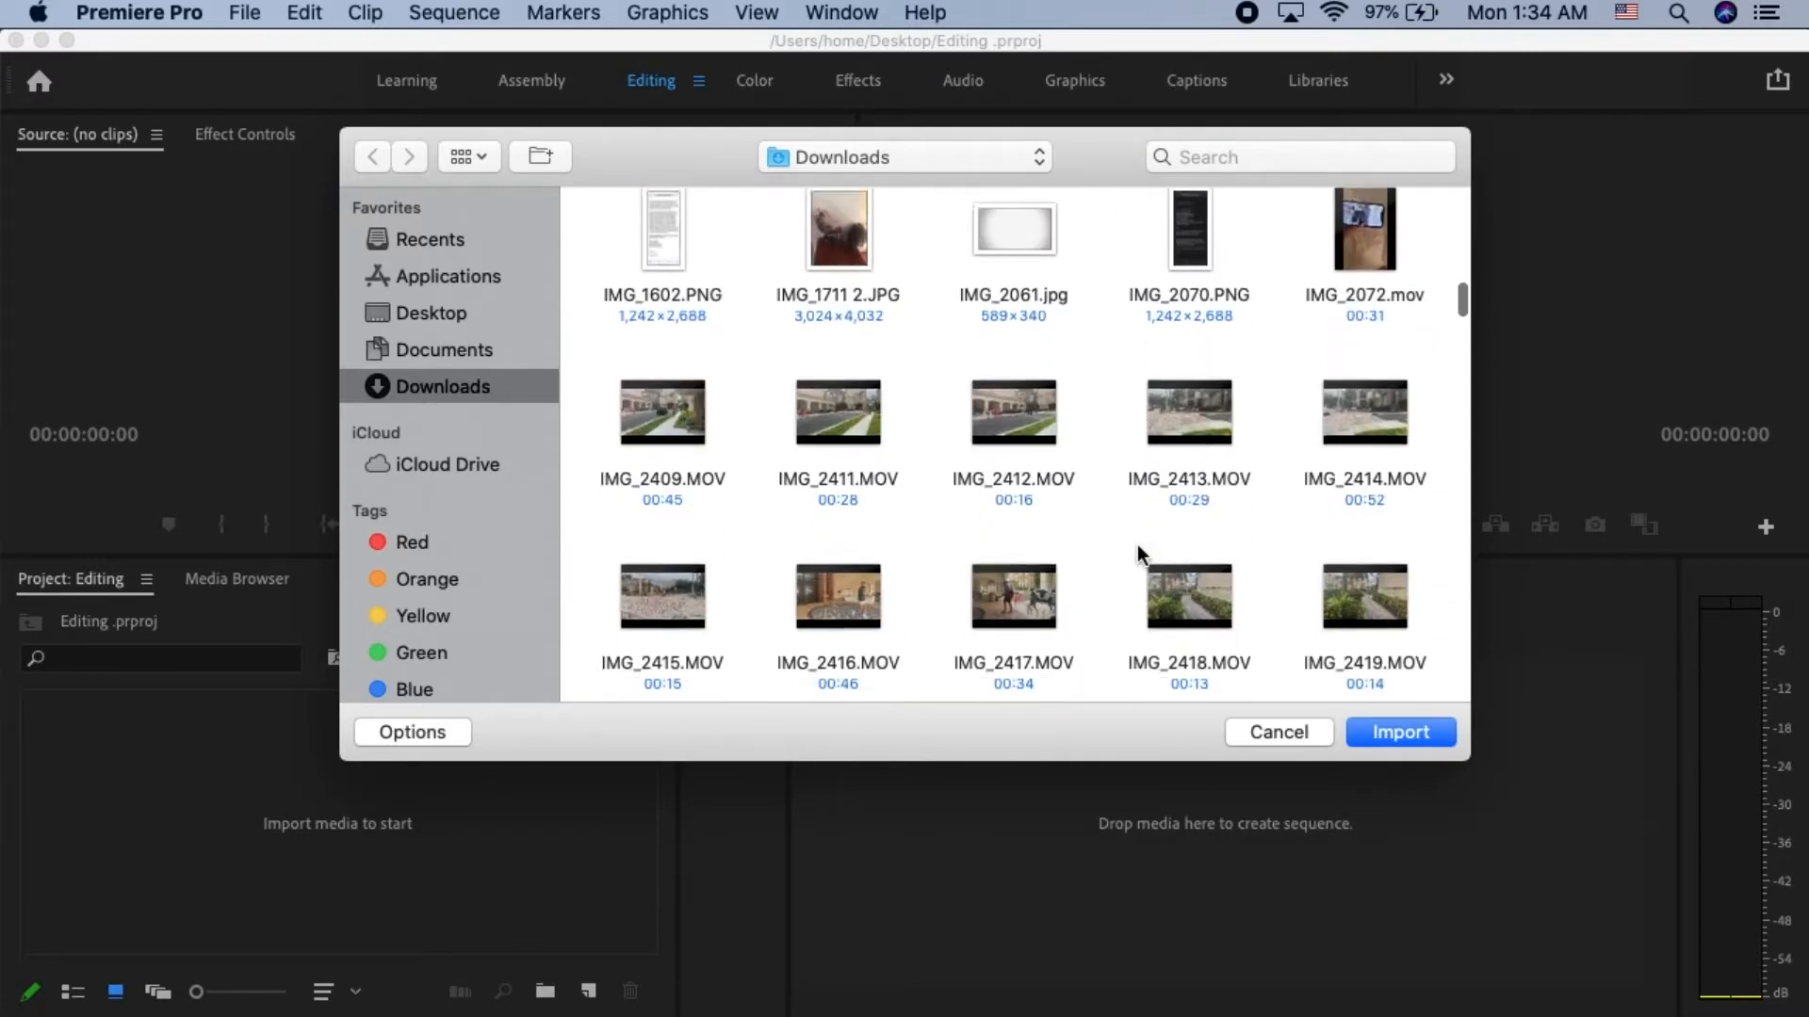
scroll(1138, 545, up, 3)
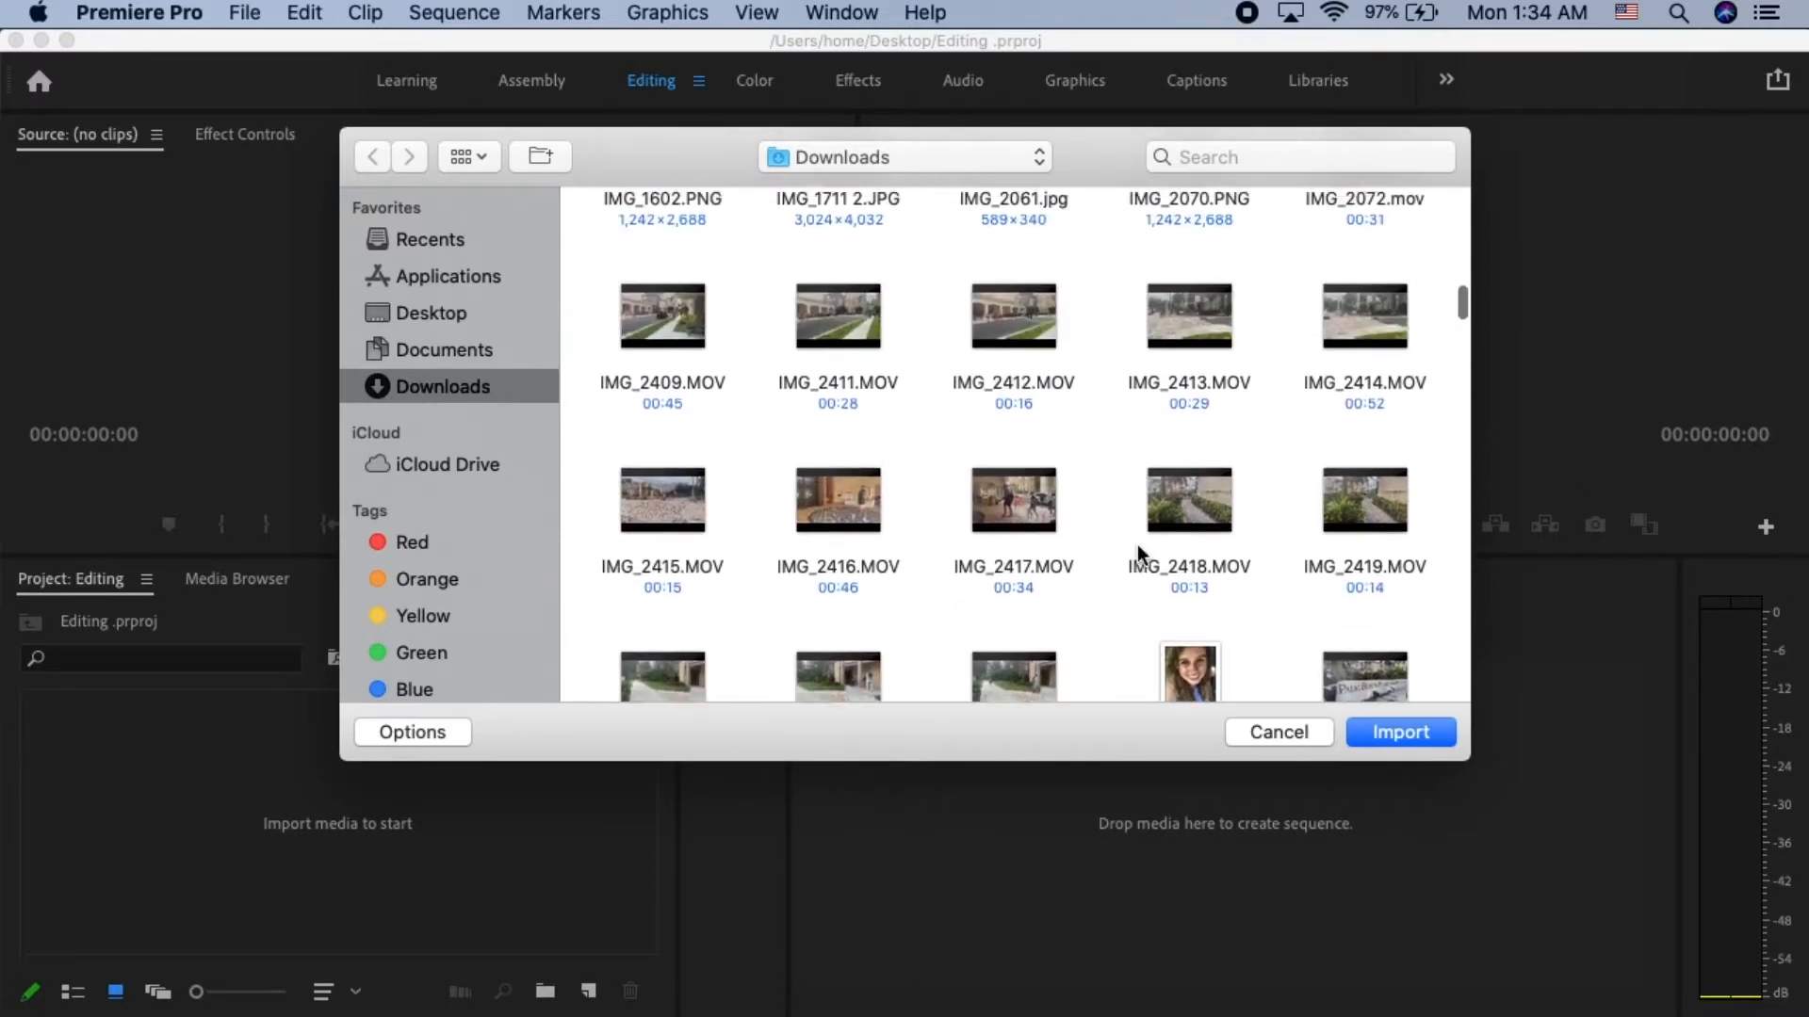
mouse_move(671, 350)
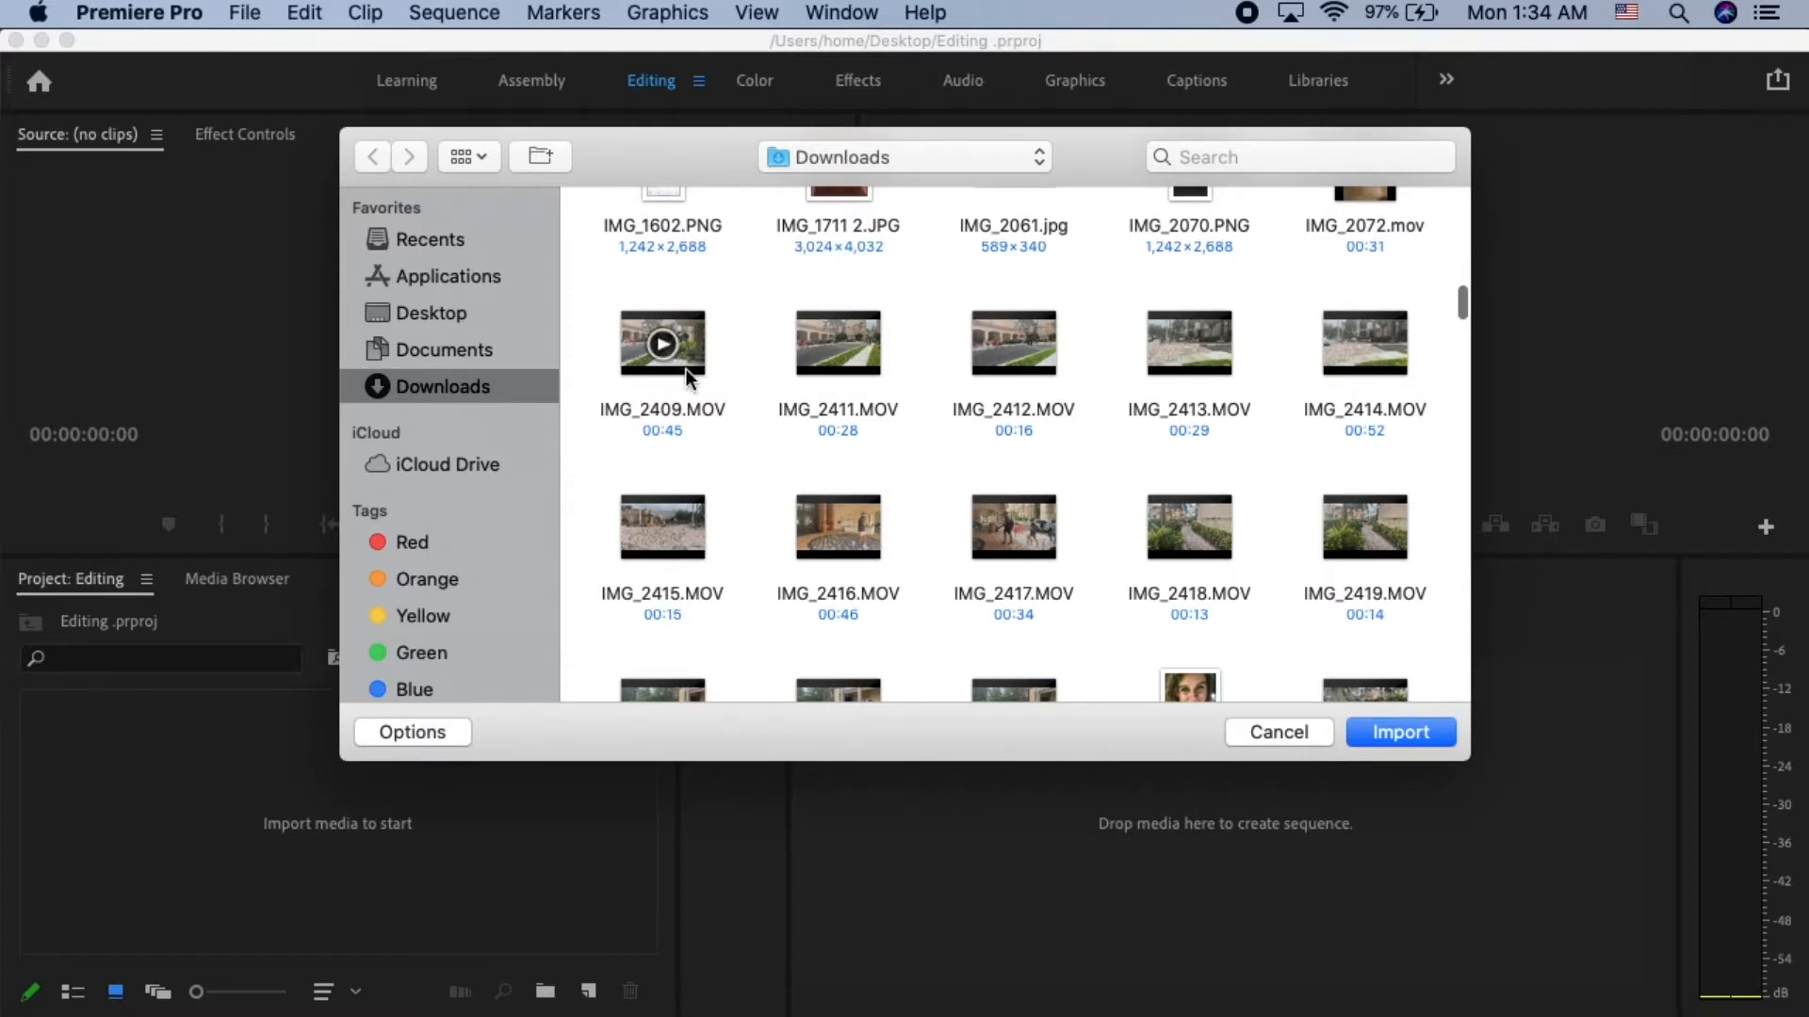
click(686, 370)
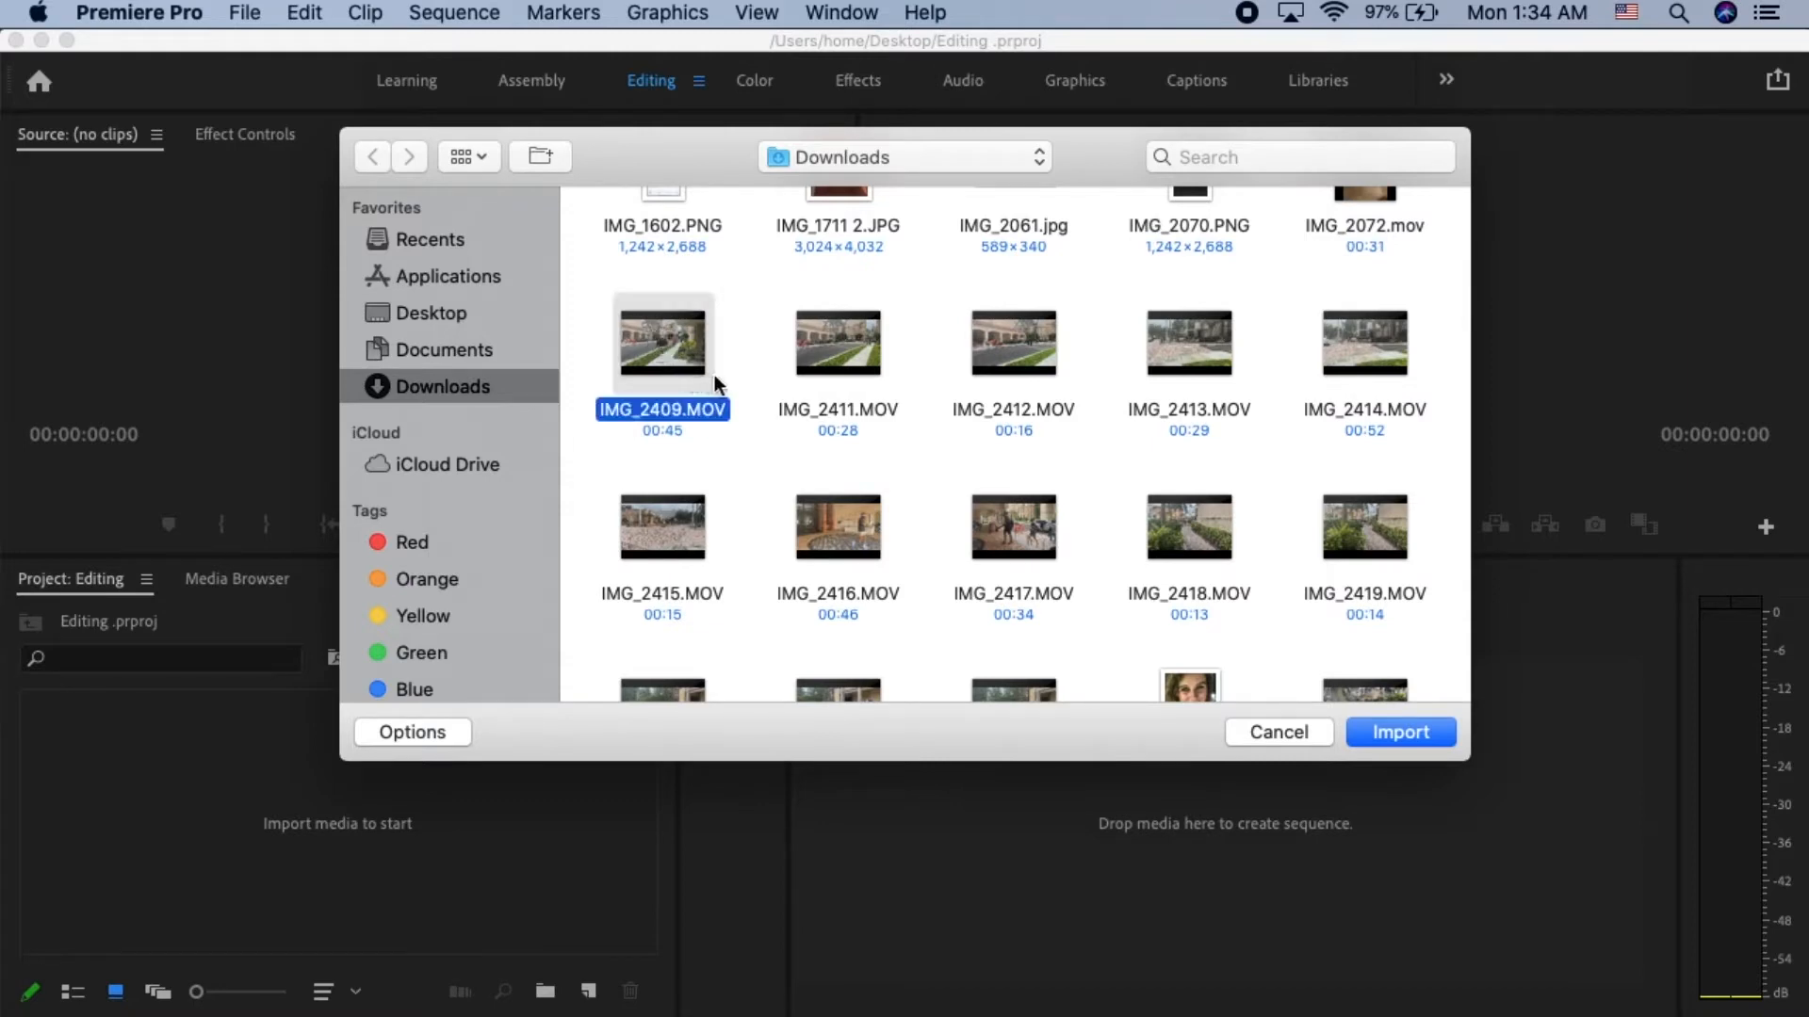
mouse_move(1172, 563)
click(1375, 745)
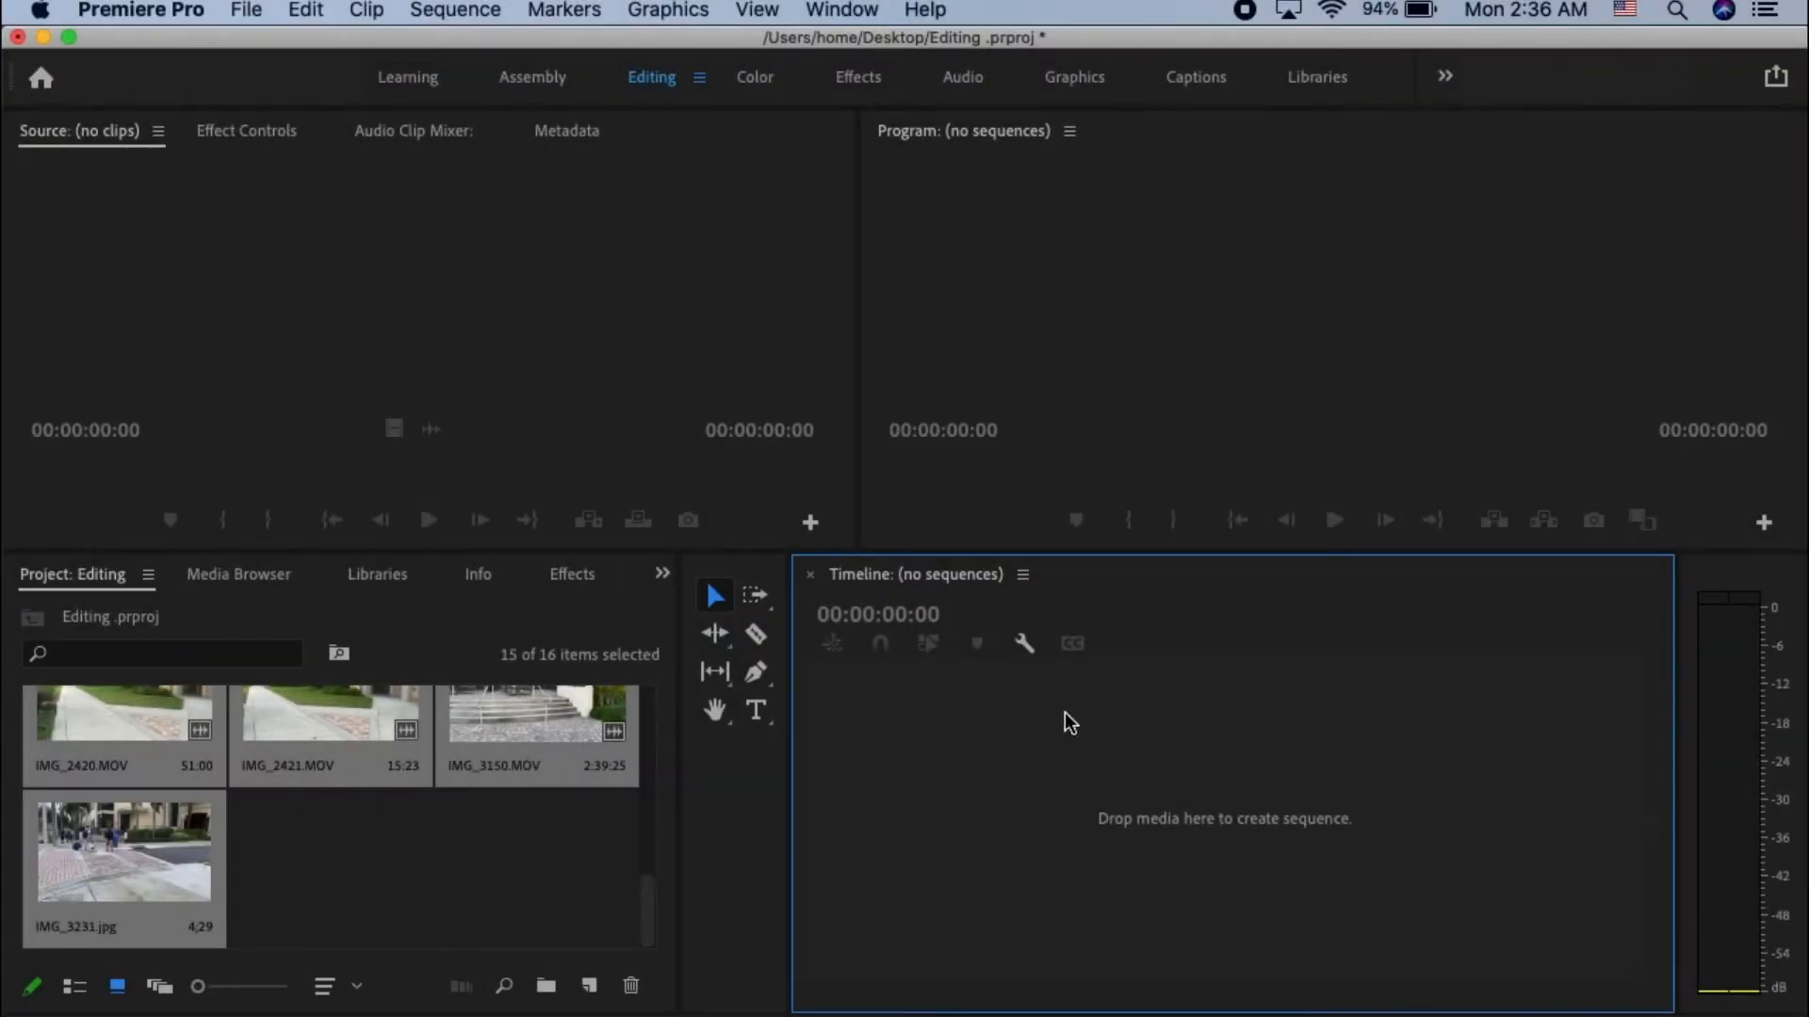
- Open IMG_2413.MOV in the Source monitor and mark its In point at 00:00:15:58
scroll(415, 834, up, 10)
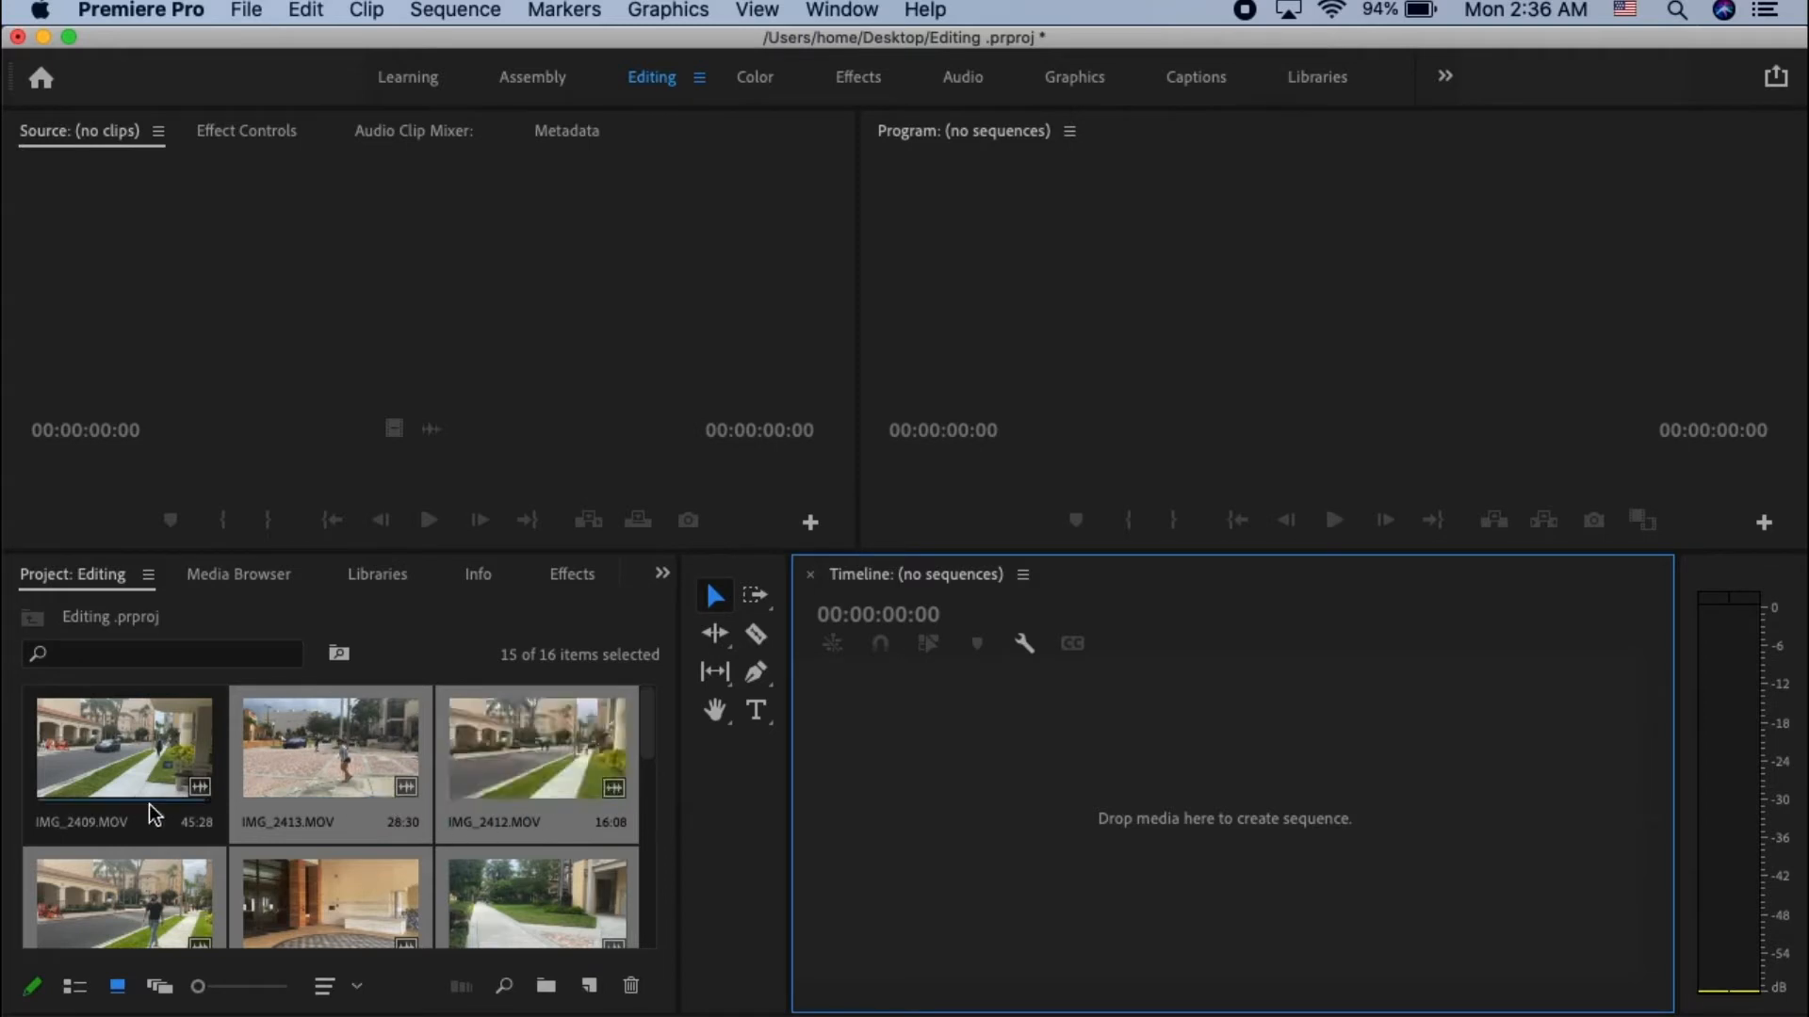
click(360, 763)
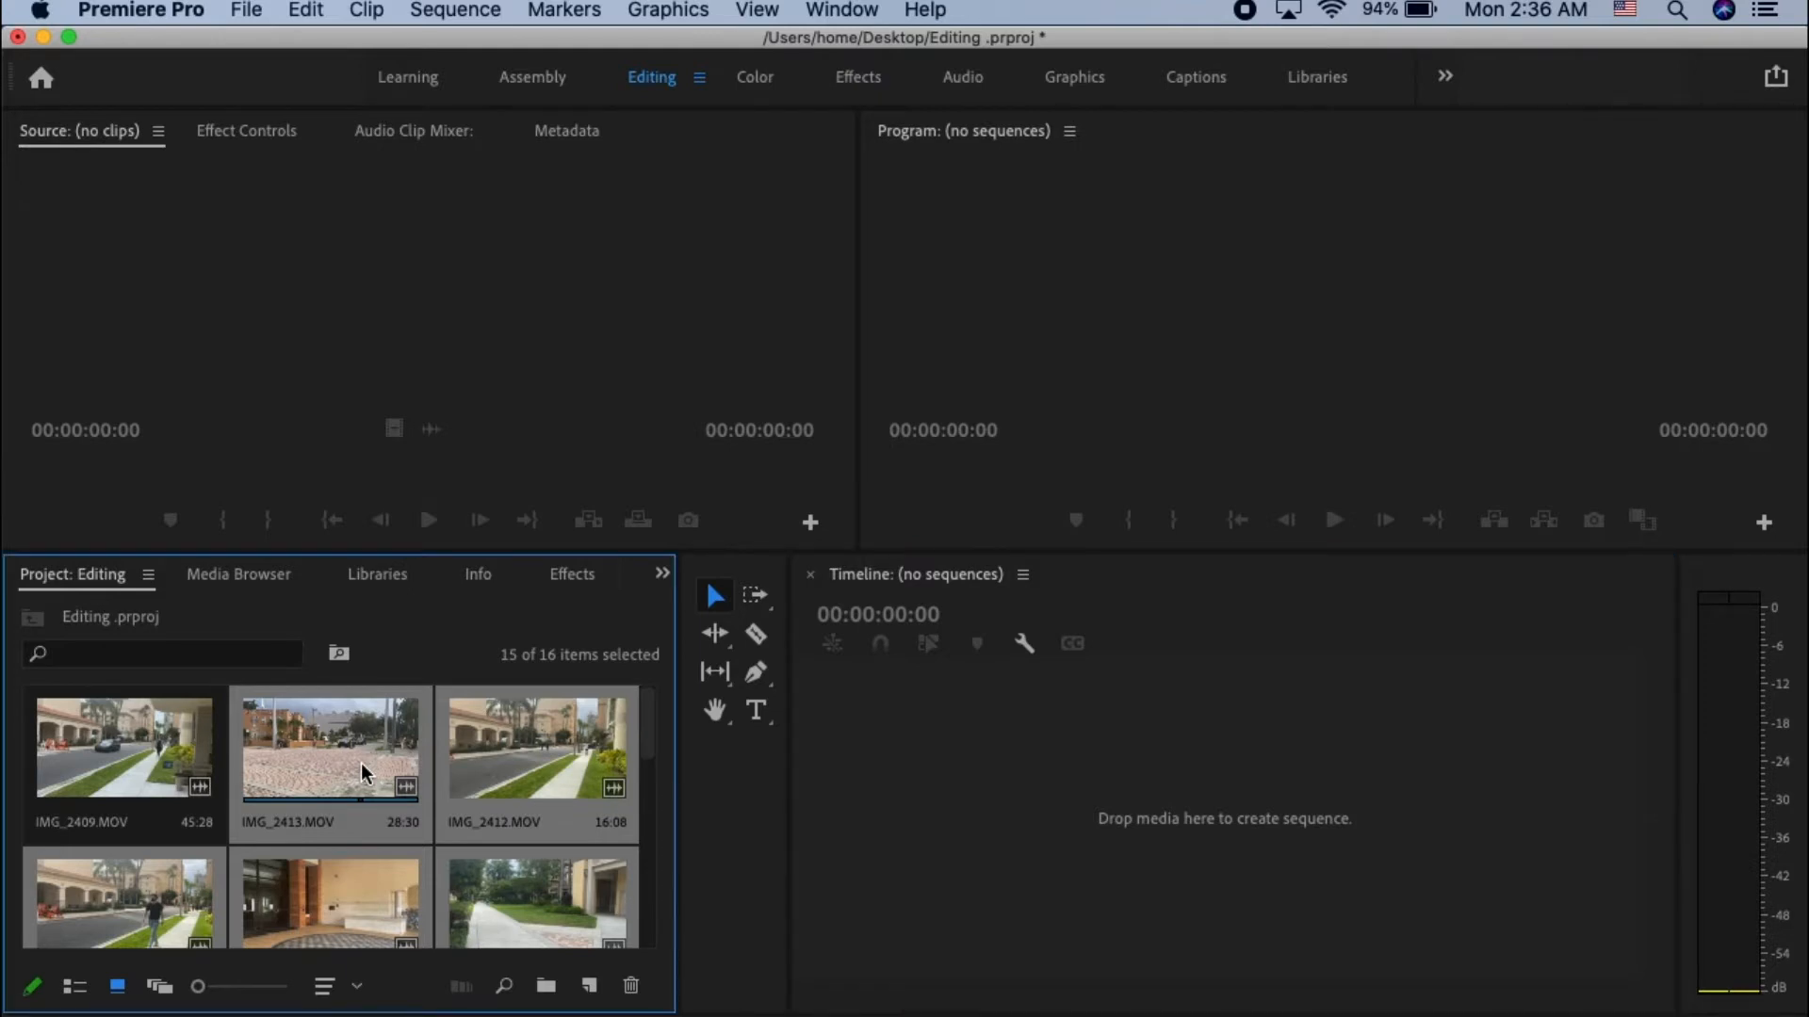
double_click(360, 763)
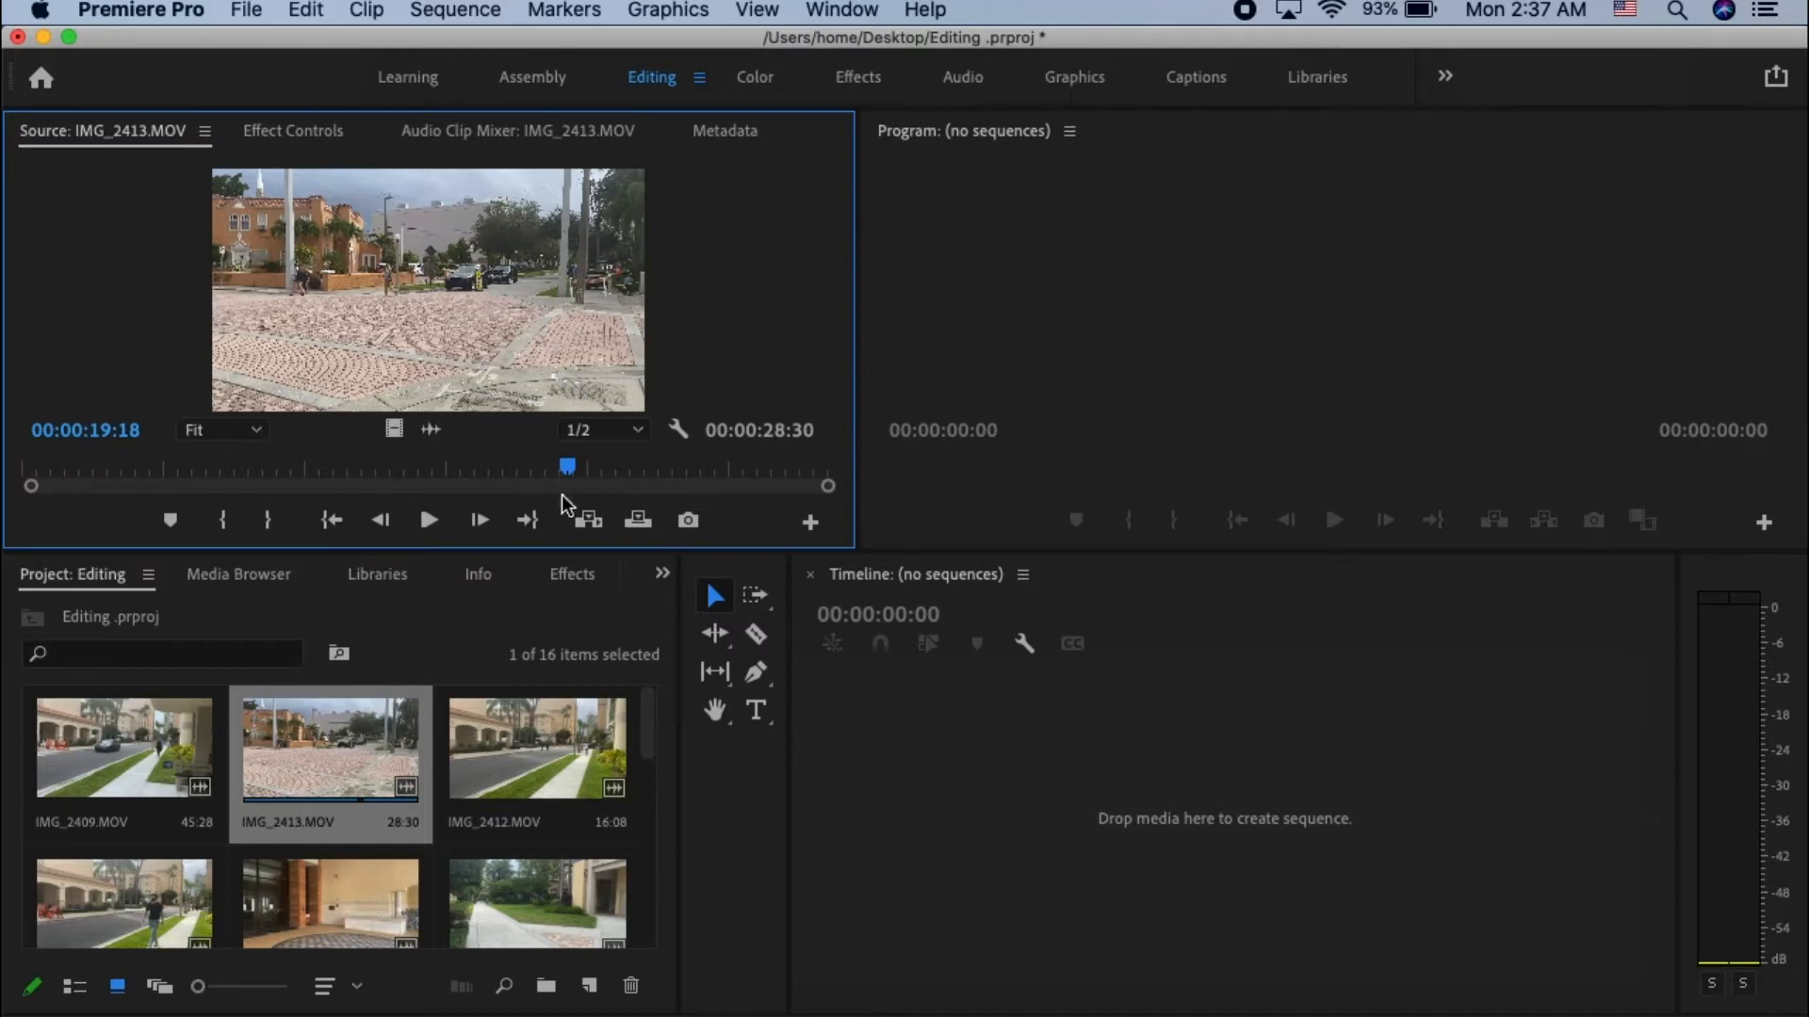
drag(567, 482, 476, 533)
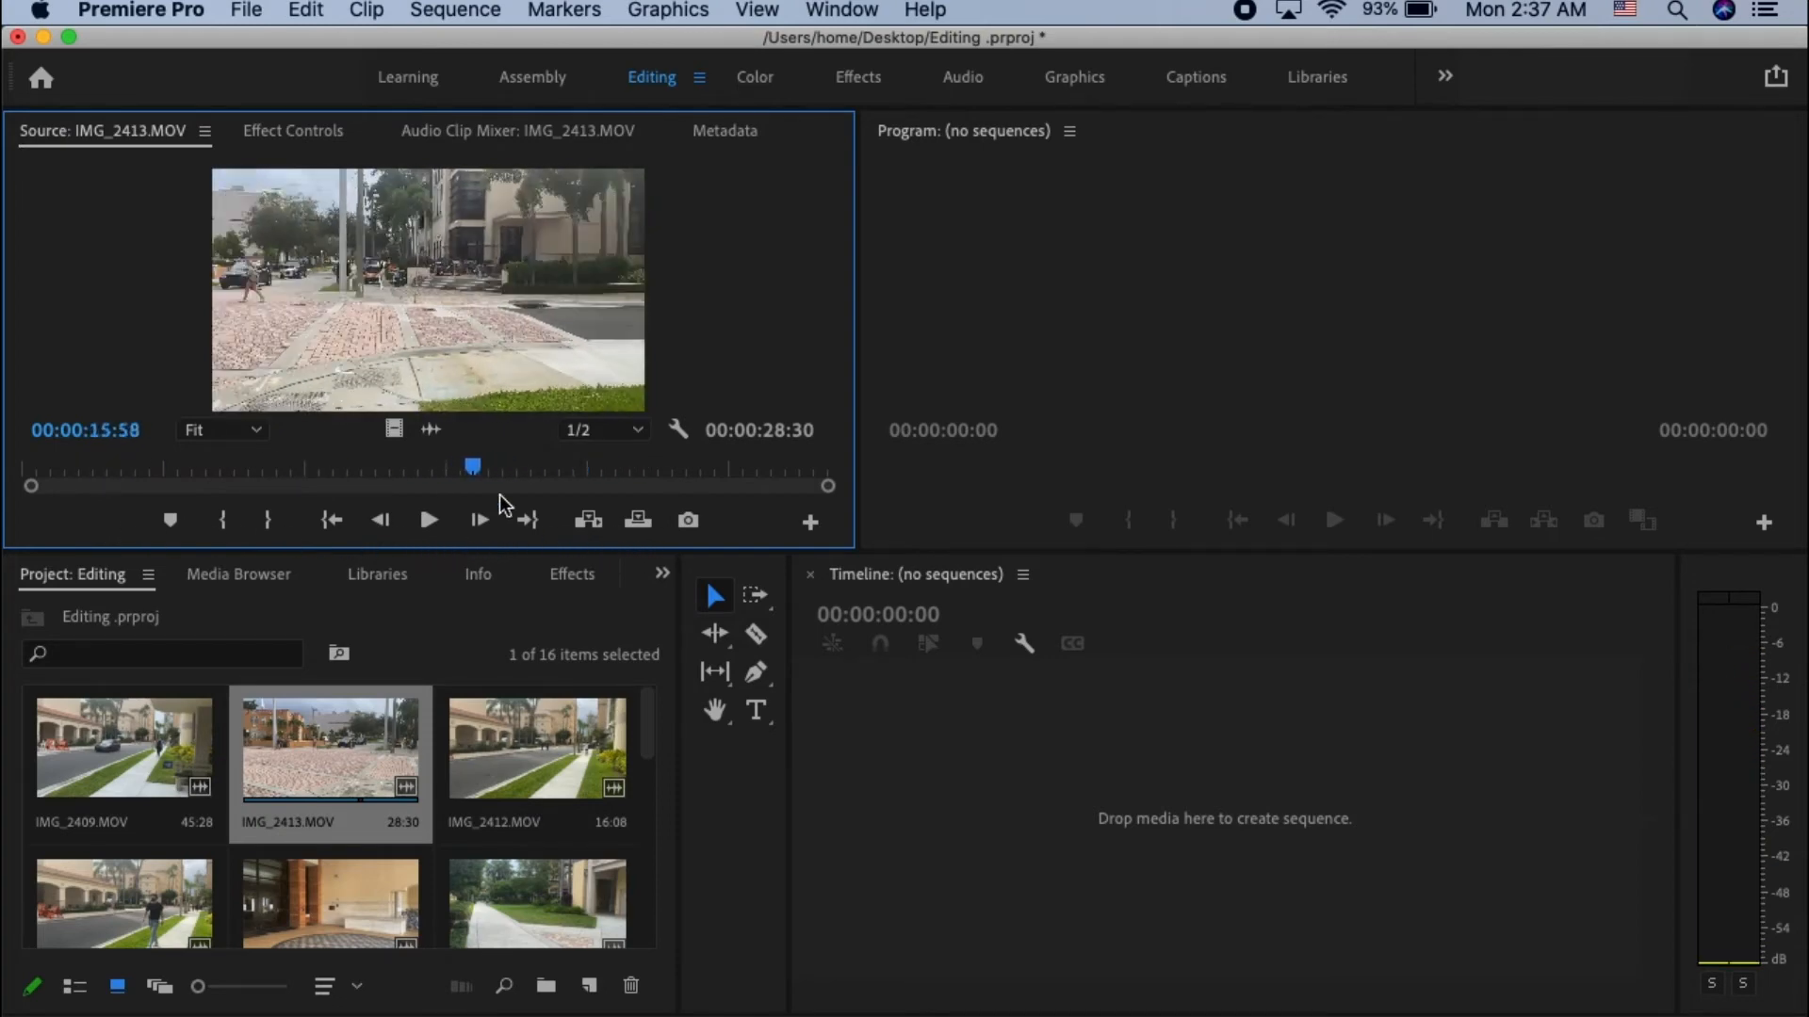
key(i)
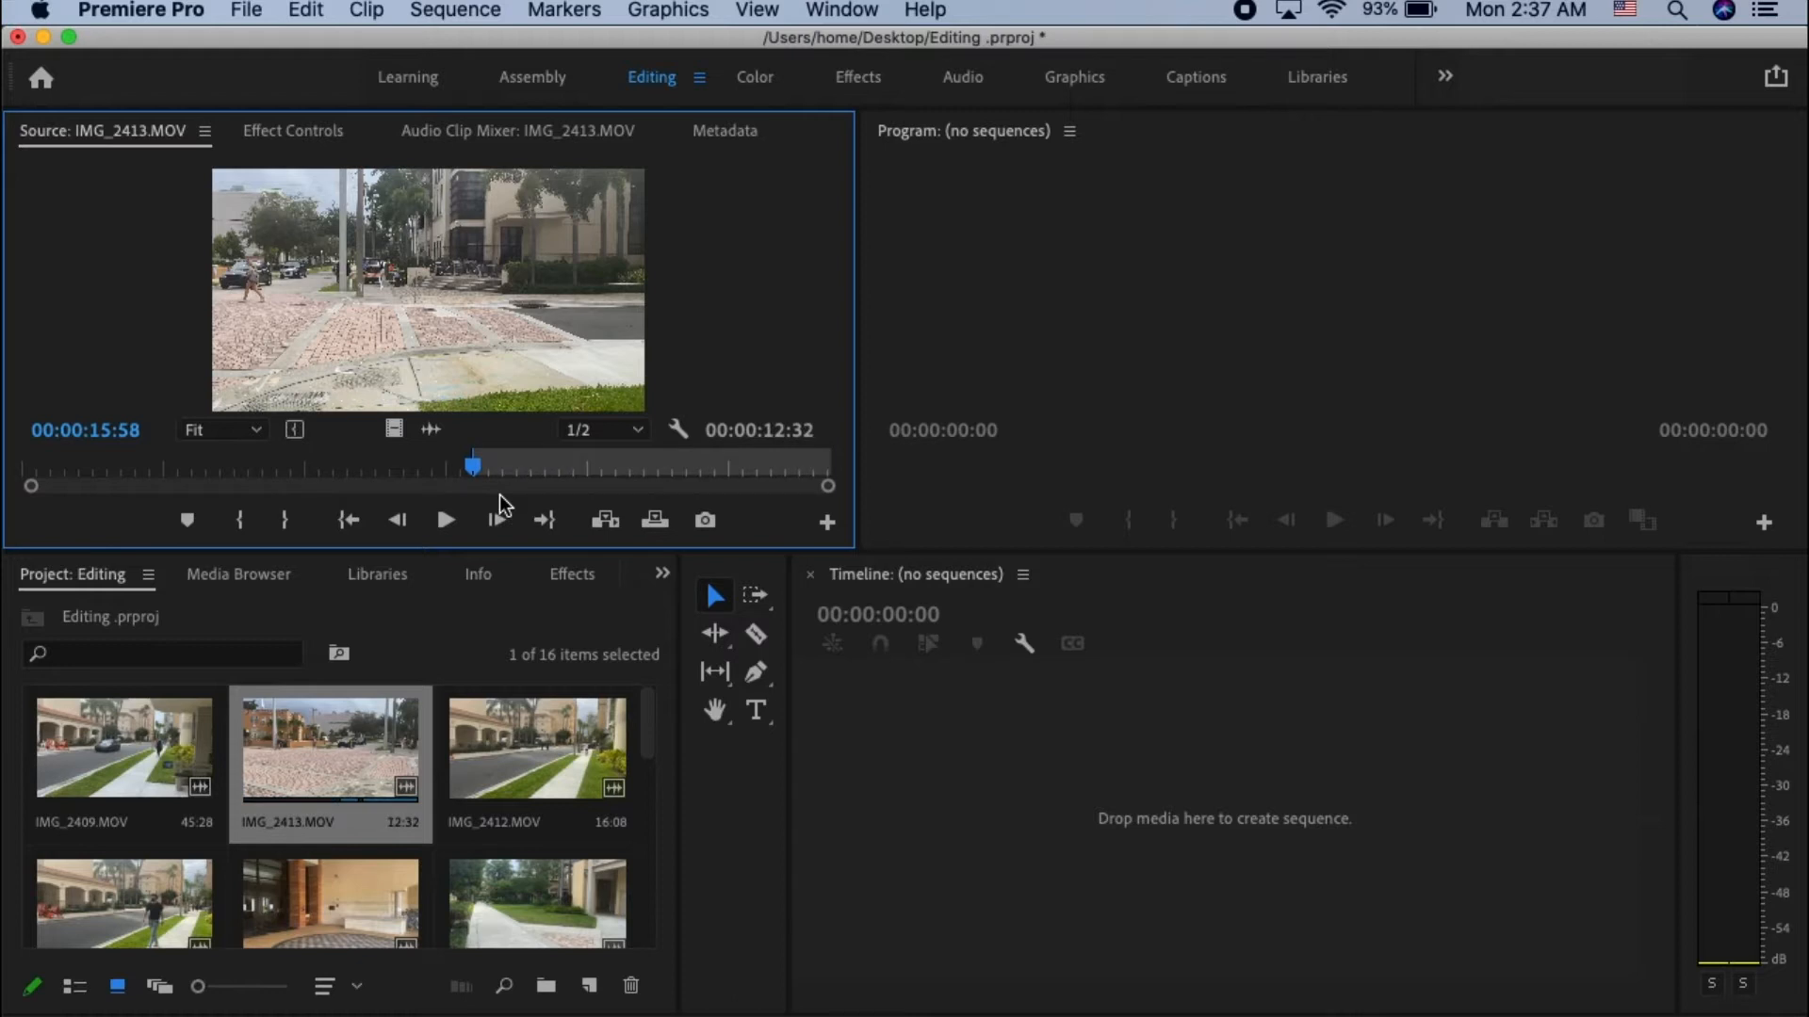
- Mark the Out point of IMG_2413.MOV at 00:00:21:51 and place the marked section on the empty timeline to create a sequence
key(space)
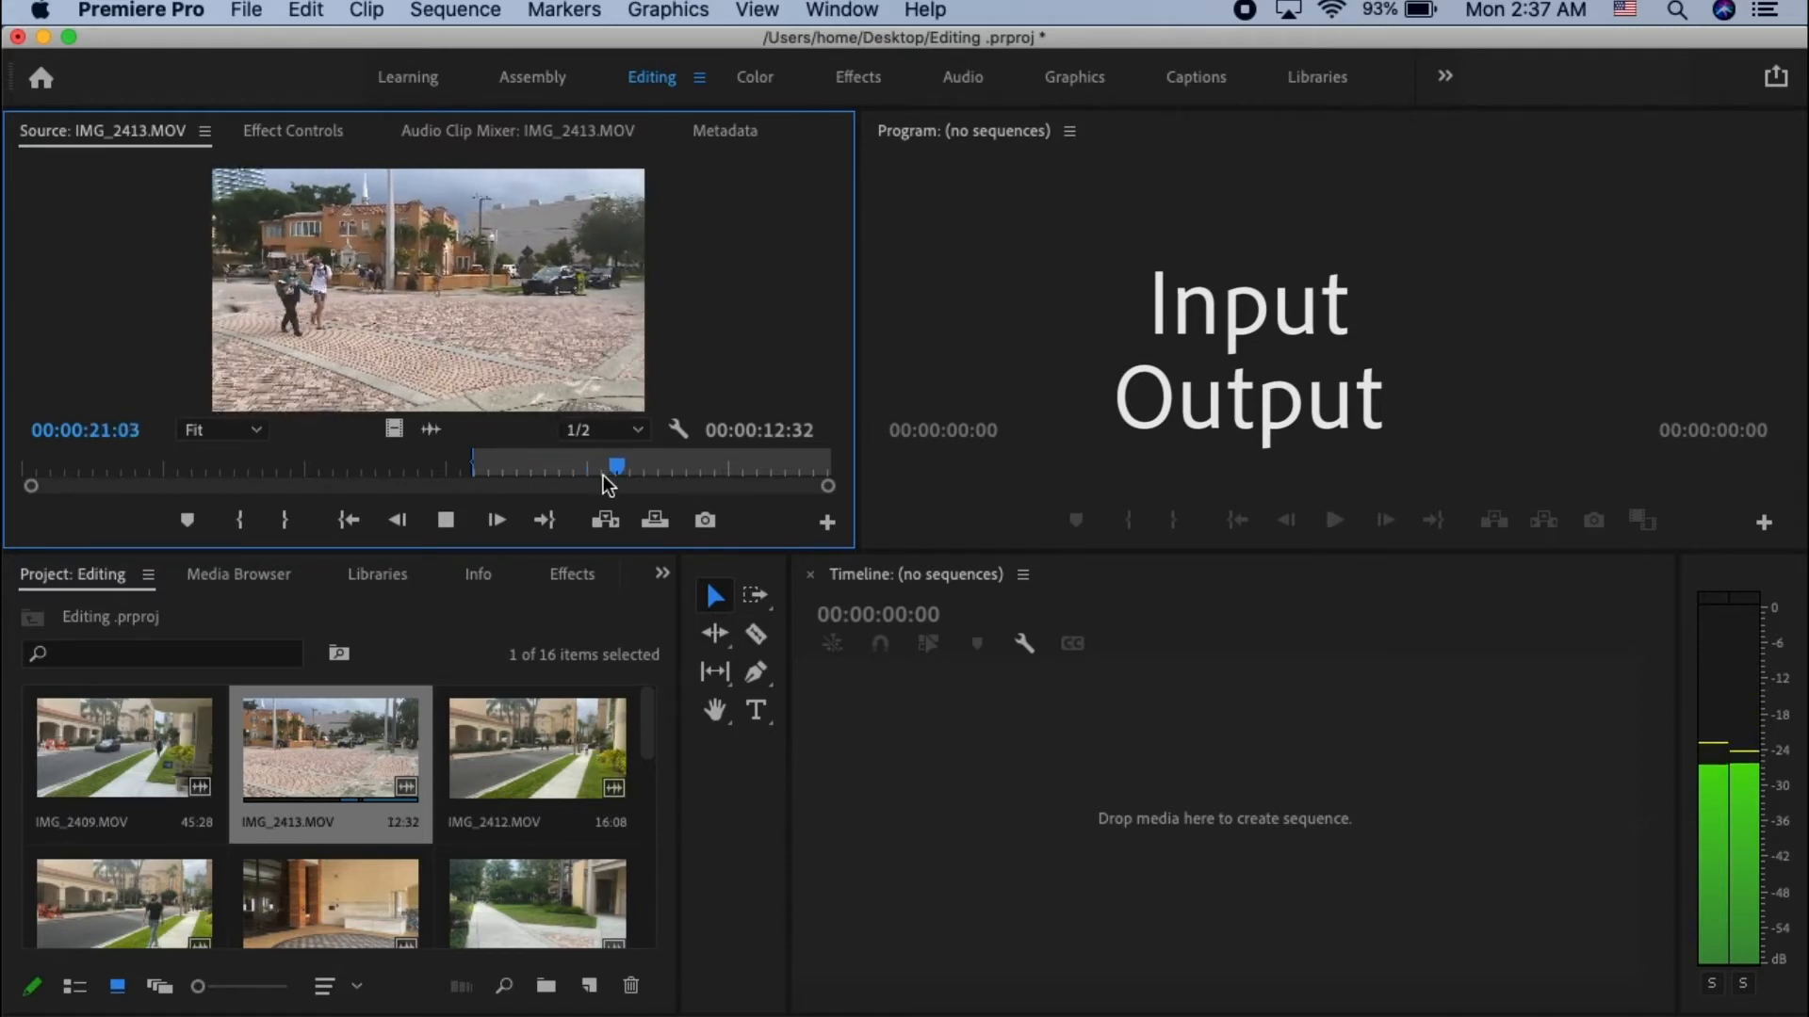
key(space)
key(o)
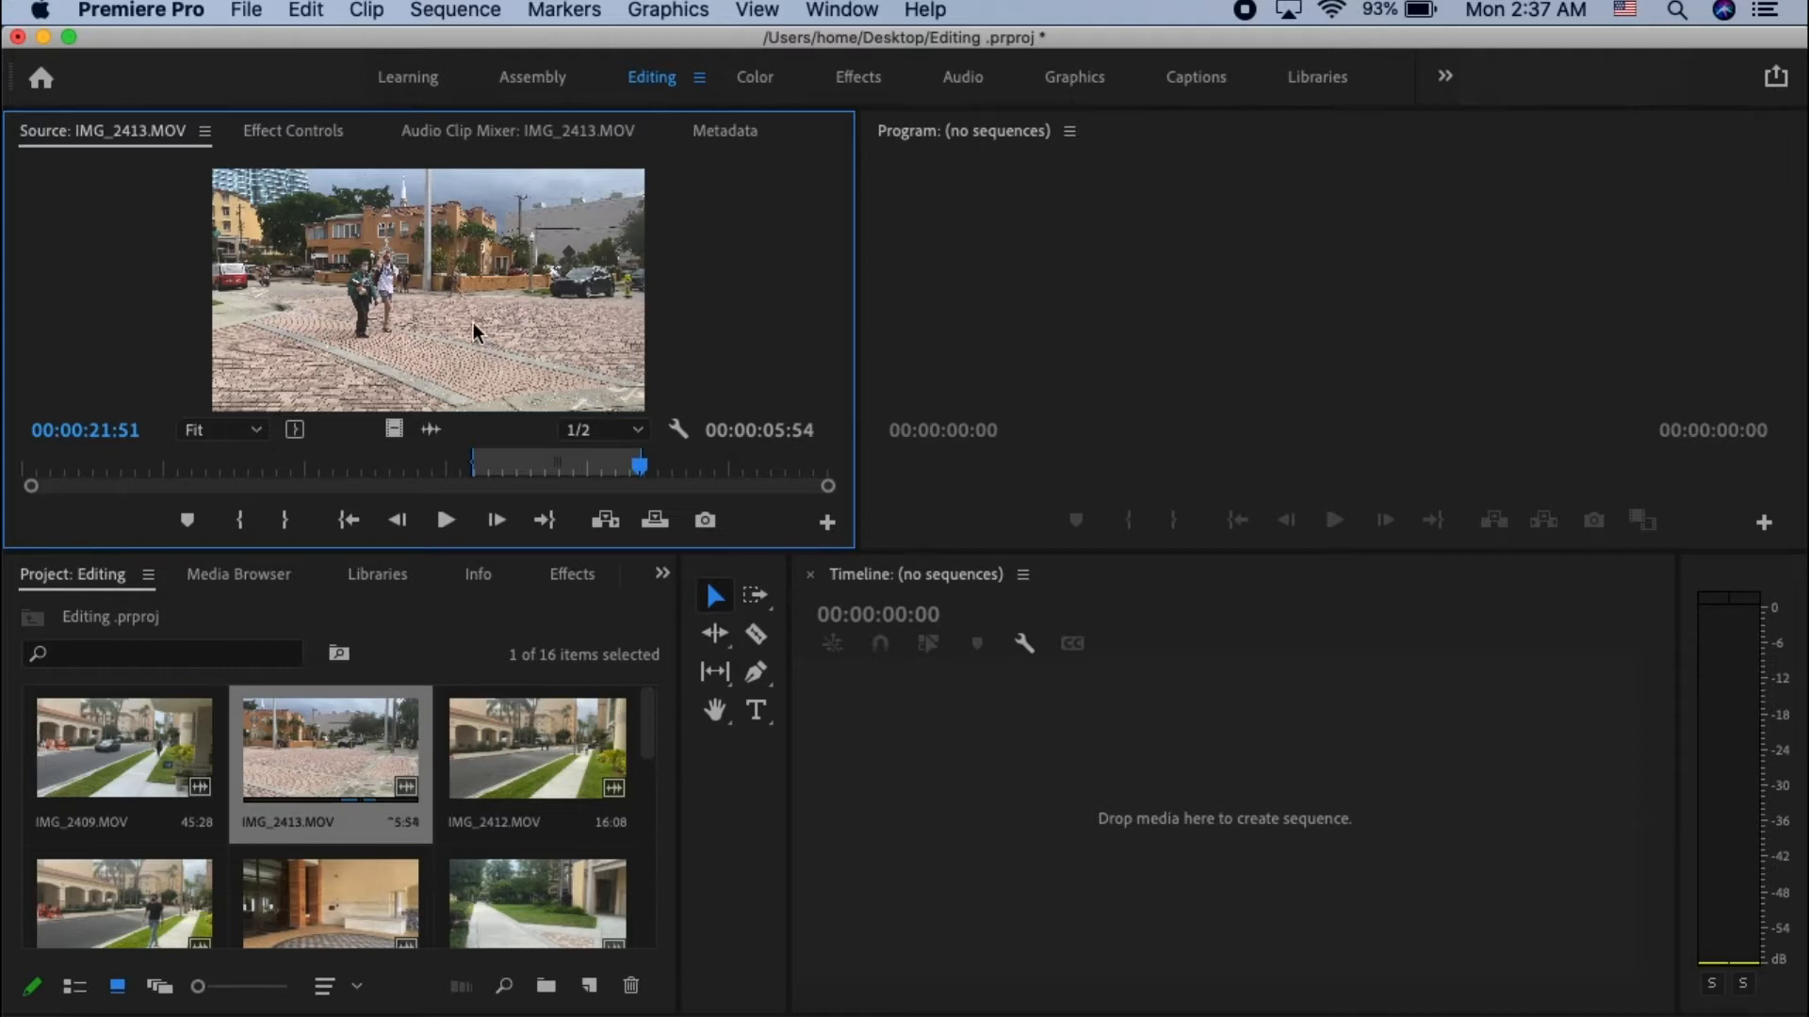
drag(550, 412, 1071, 789)
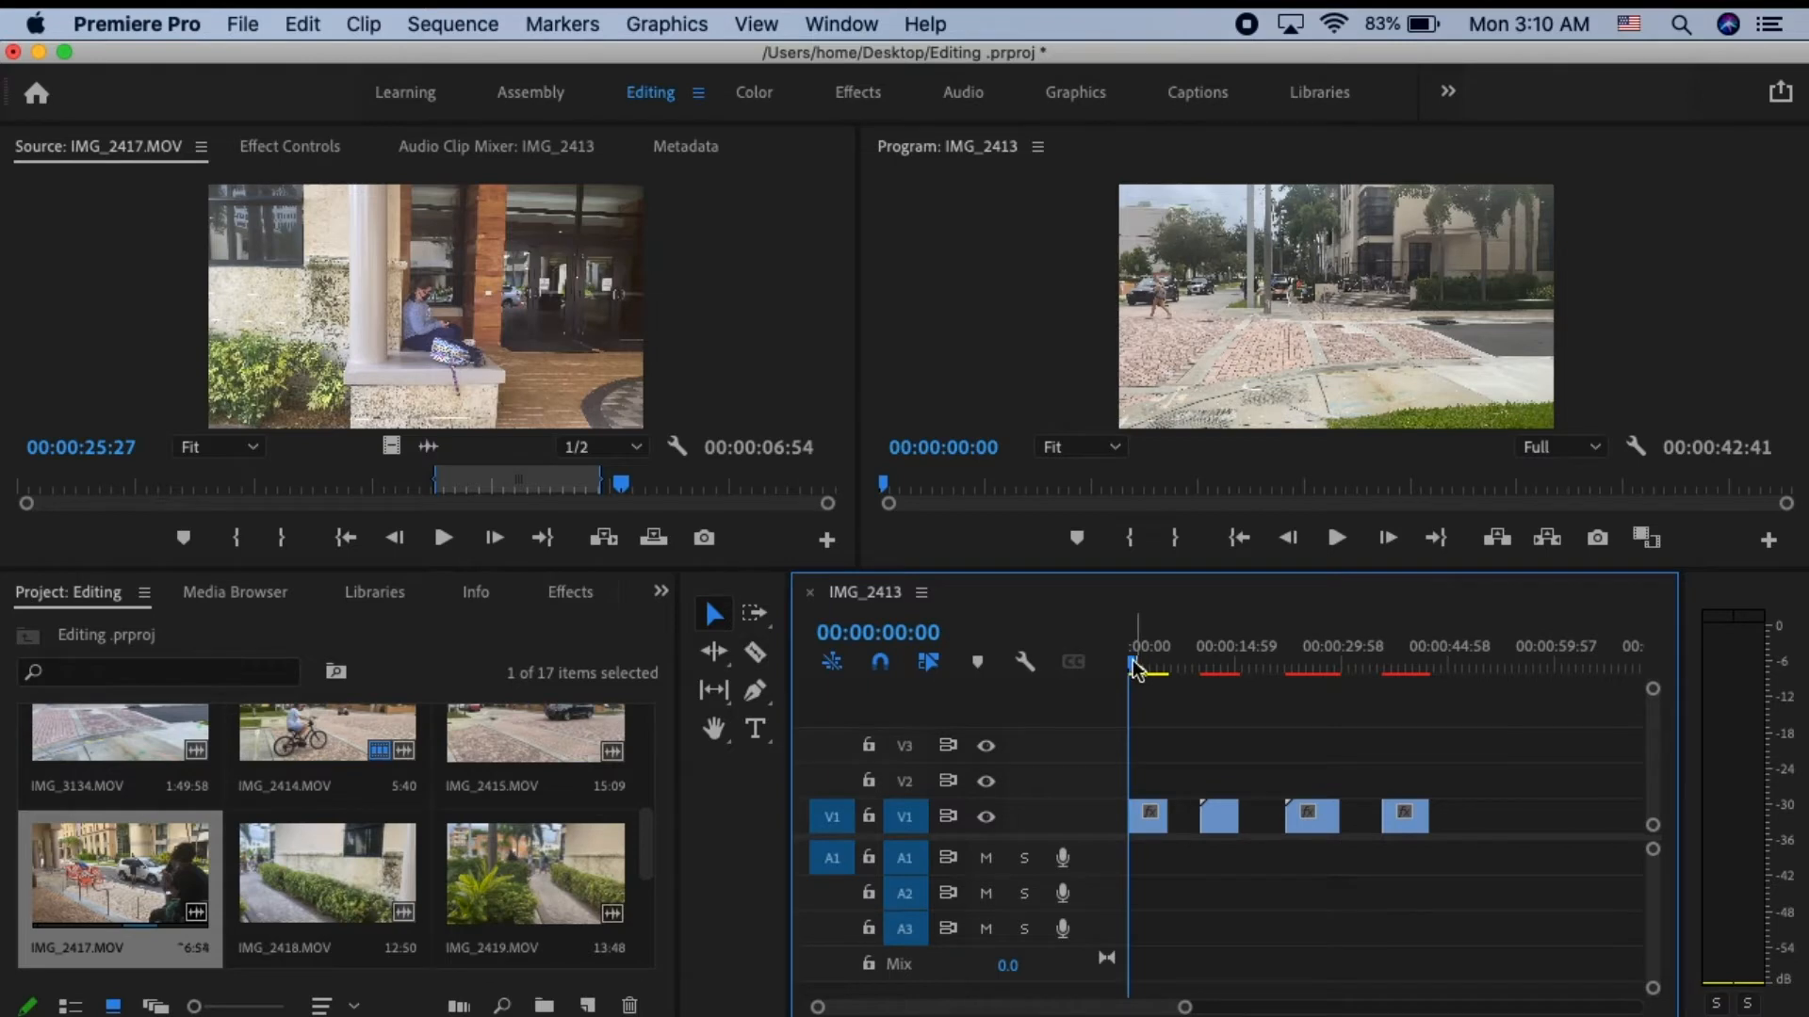
- Scrub from the start of the sequence through the clips placed on track V1
drag(1132, 661, 1361, 698)
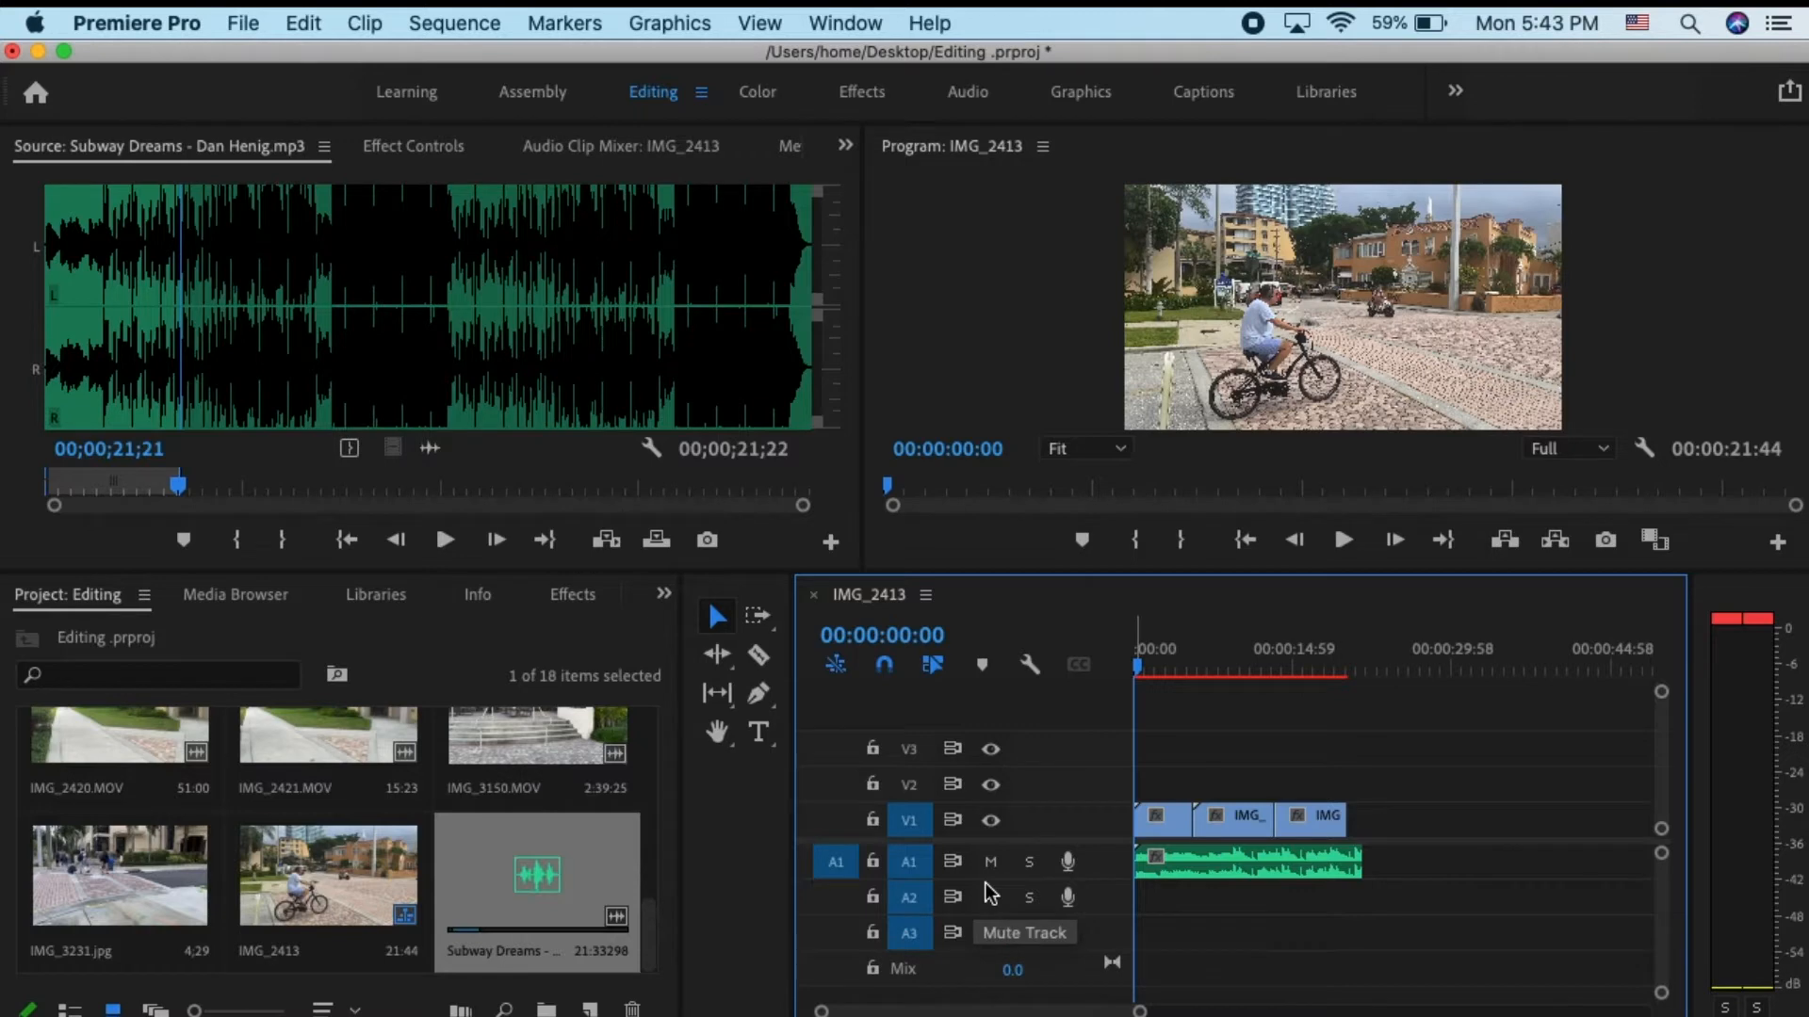
scroll(989, 895, right, 2)
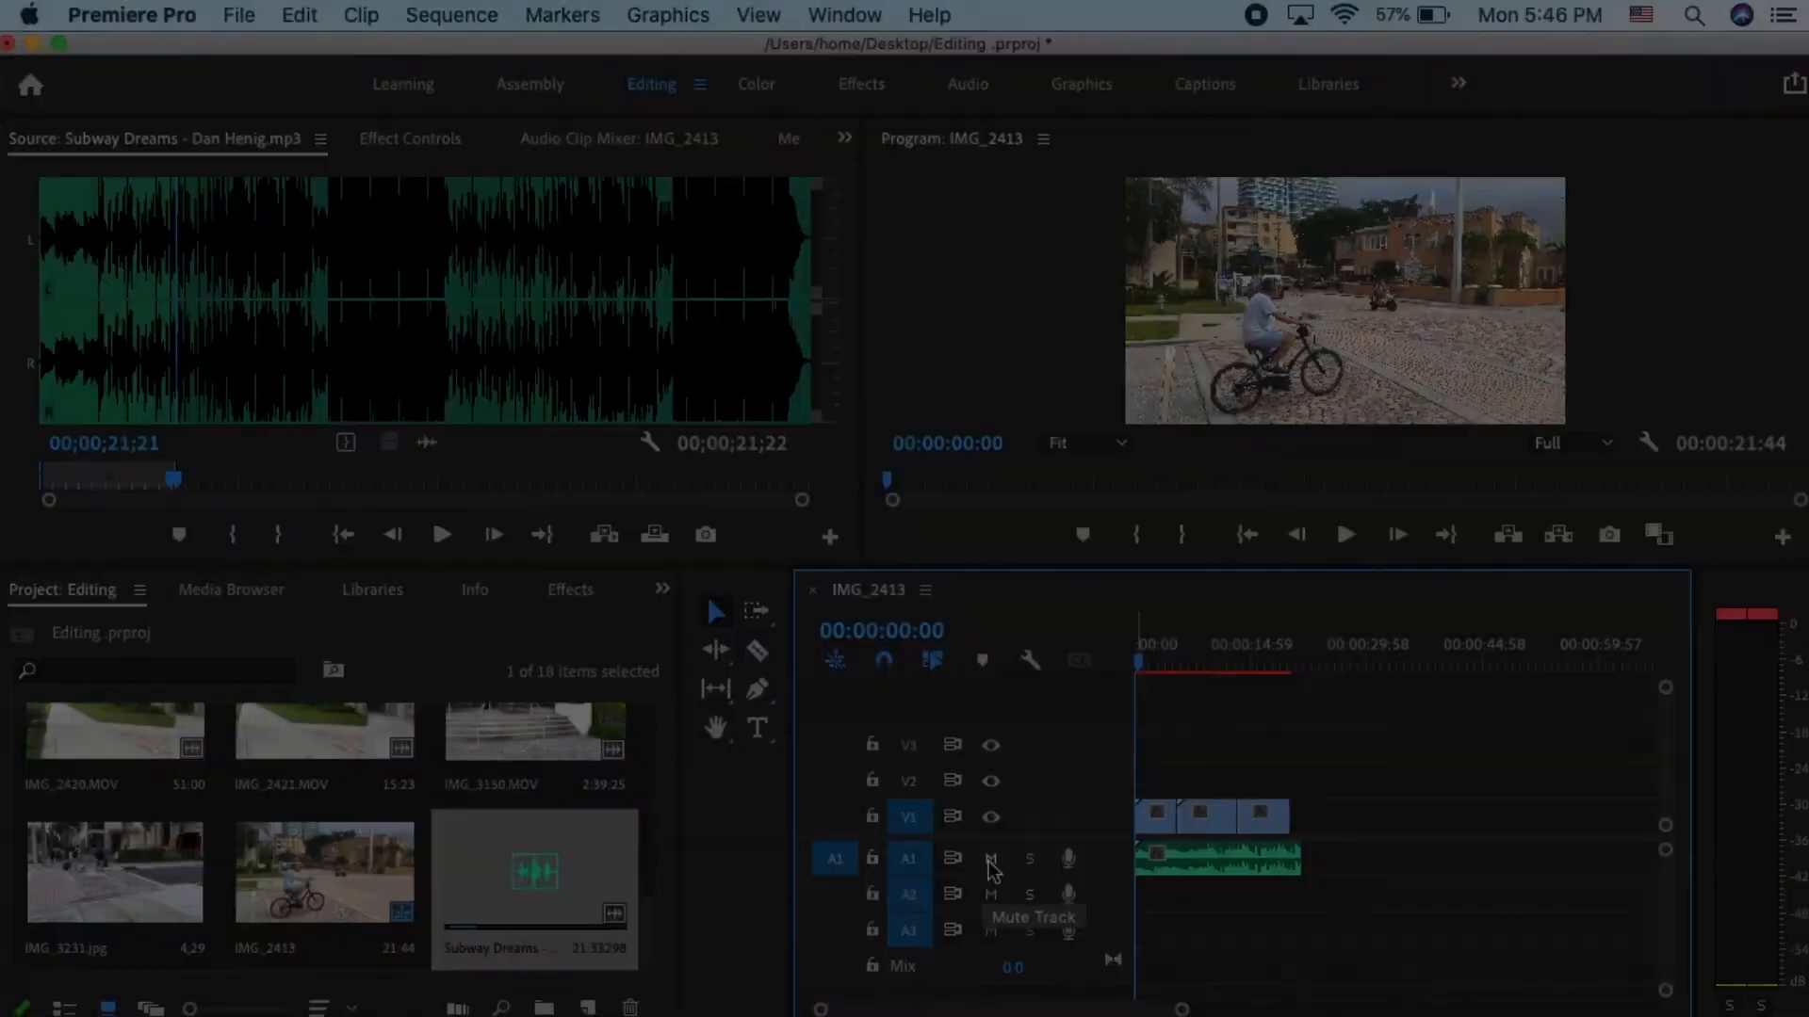
- Play the opening of the sequence with audio track A1 muted, and restore the track's sound with the playhead back at the start
click(990, 863)
key(space)
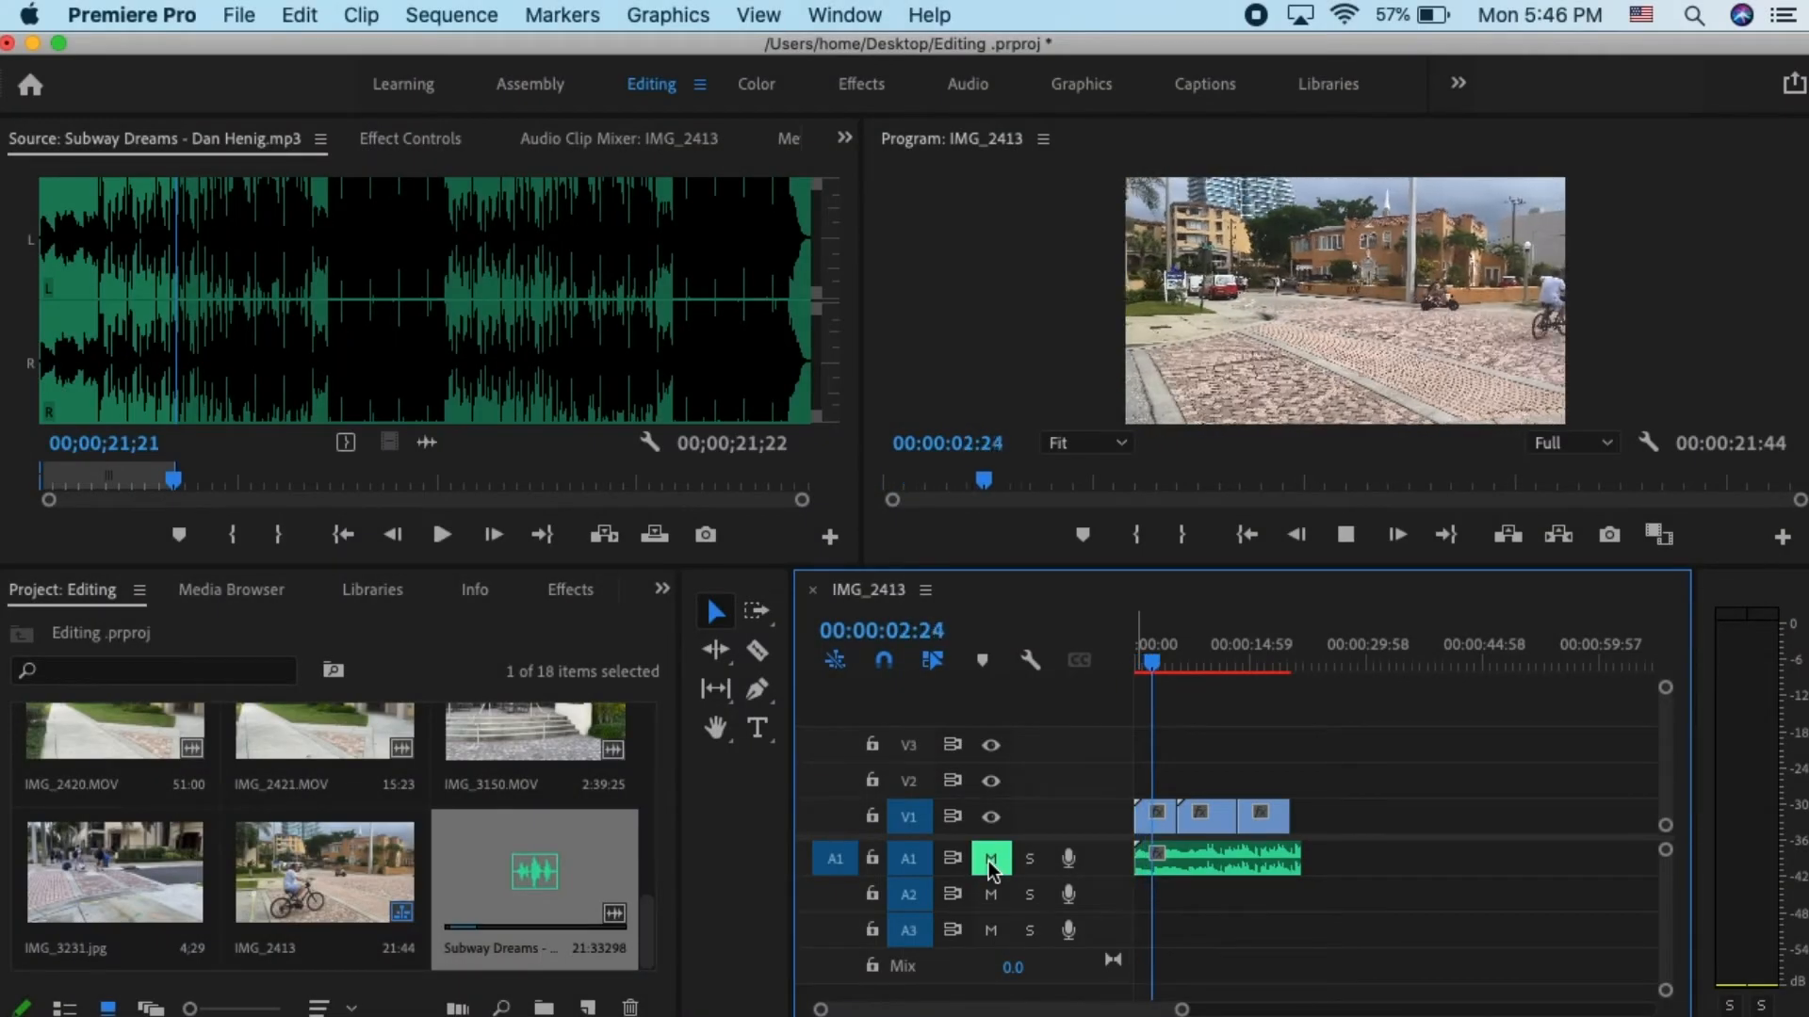
key(space)
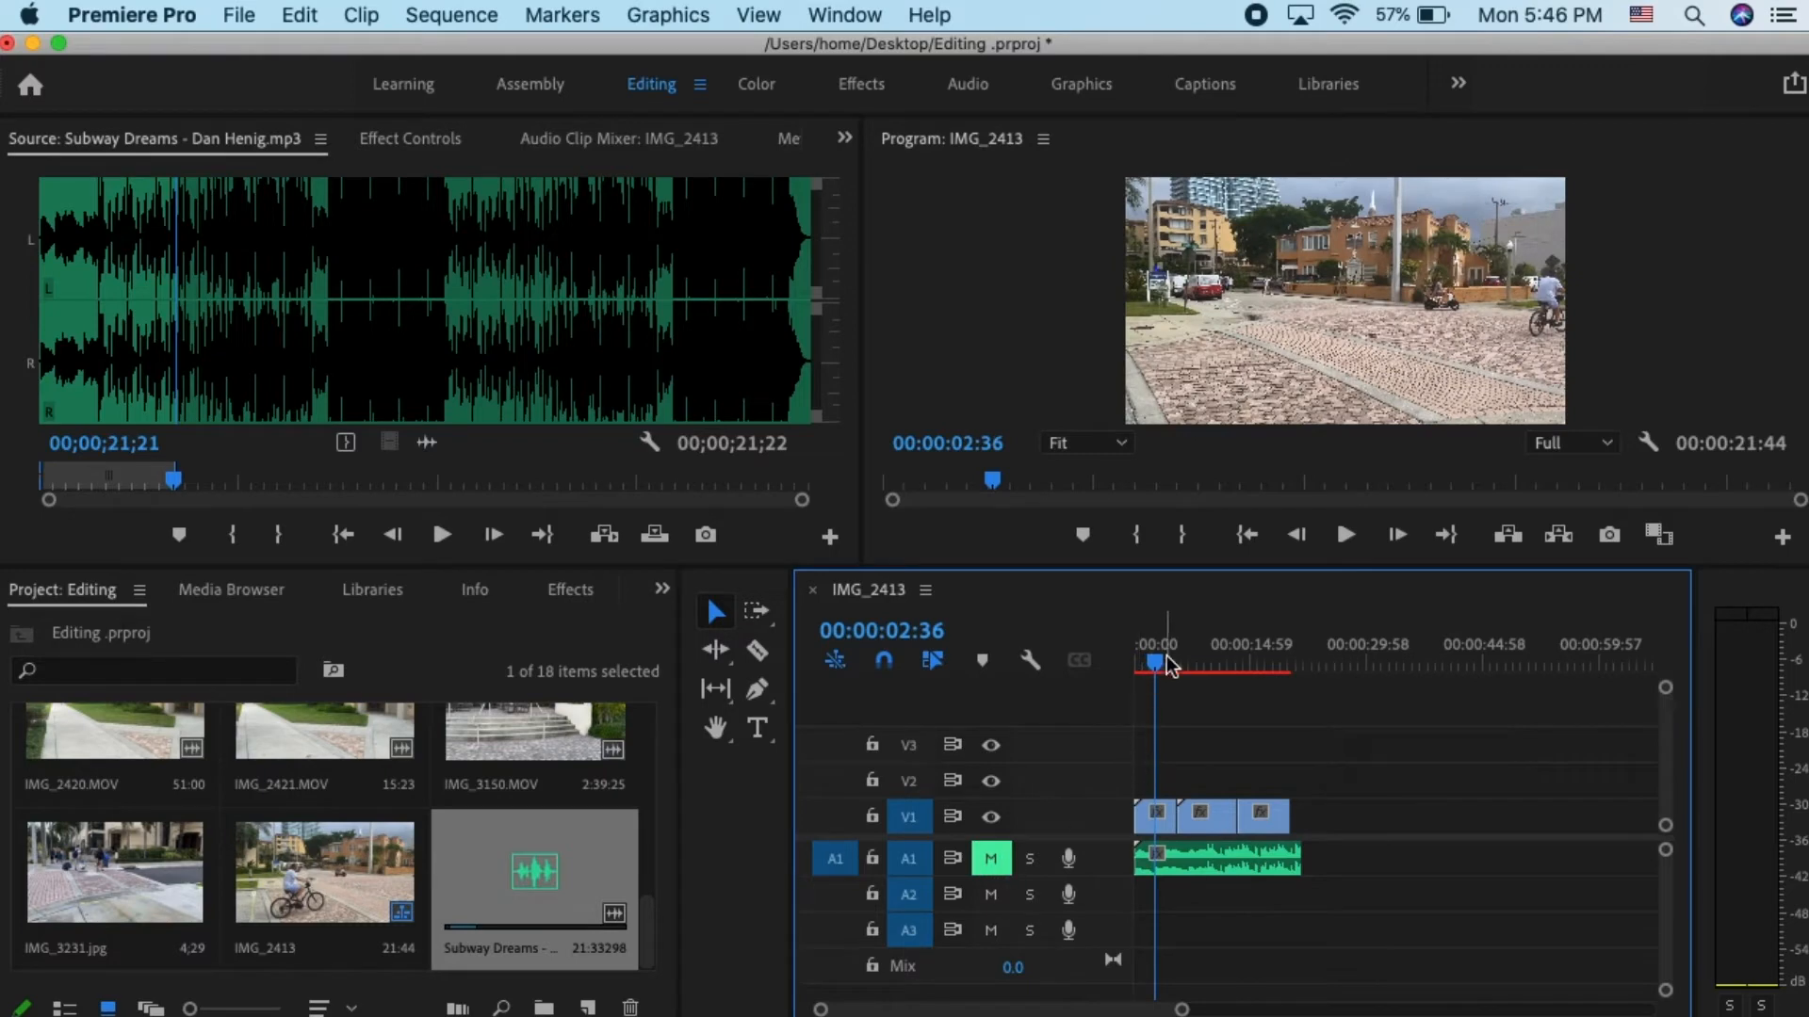
drag(1157, 663, 1074, 664)
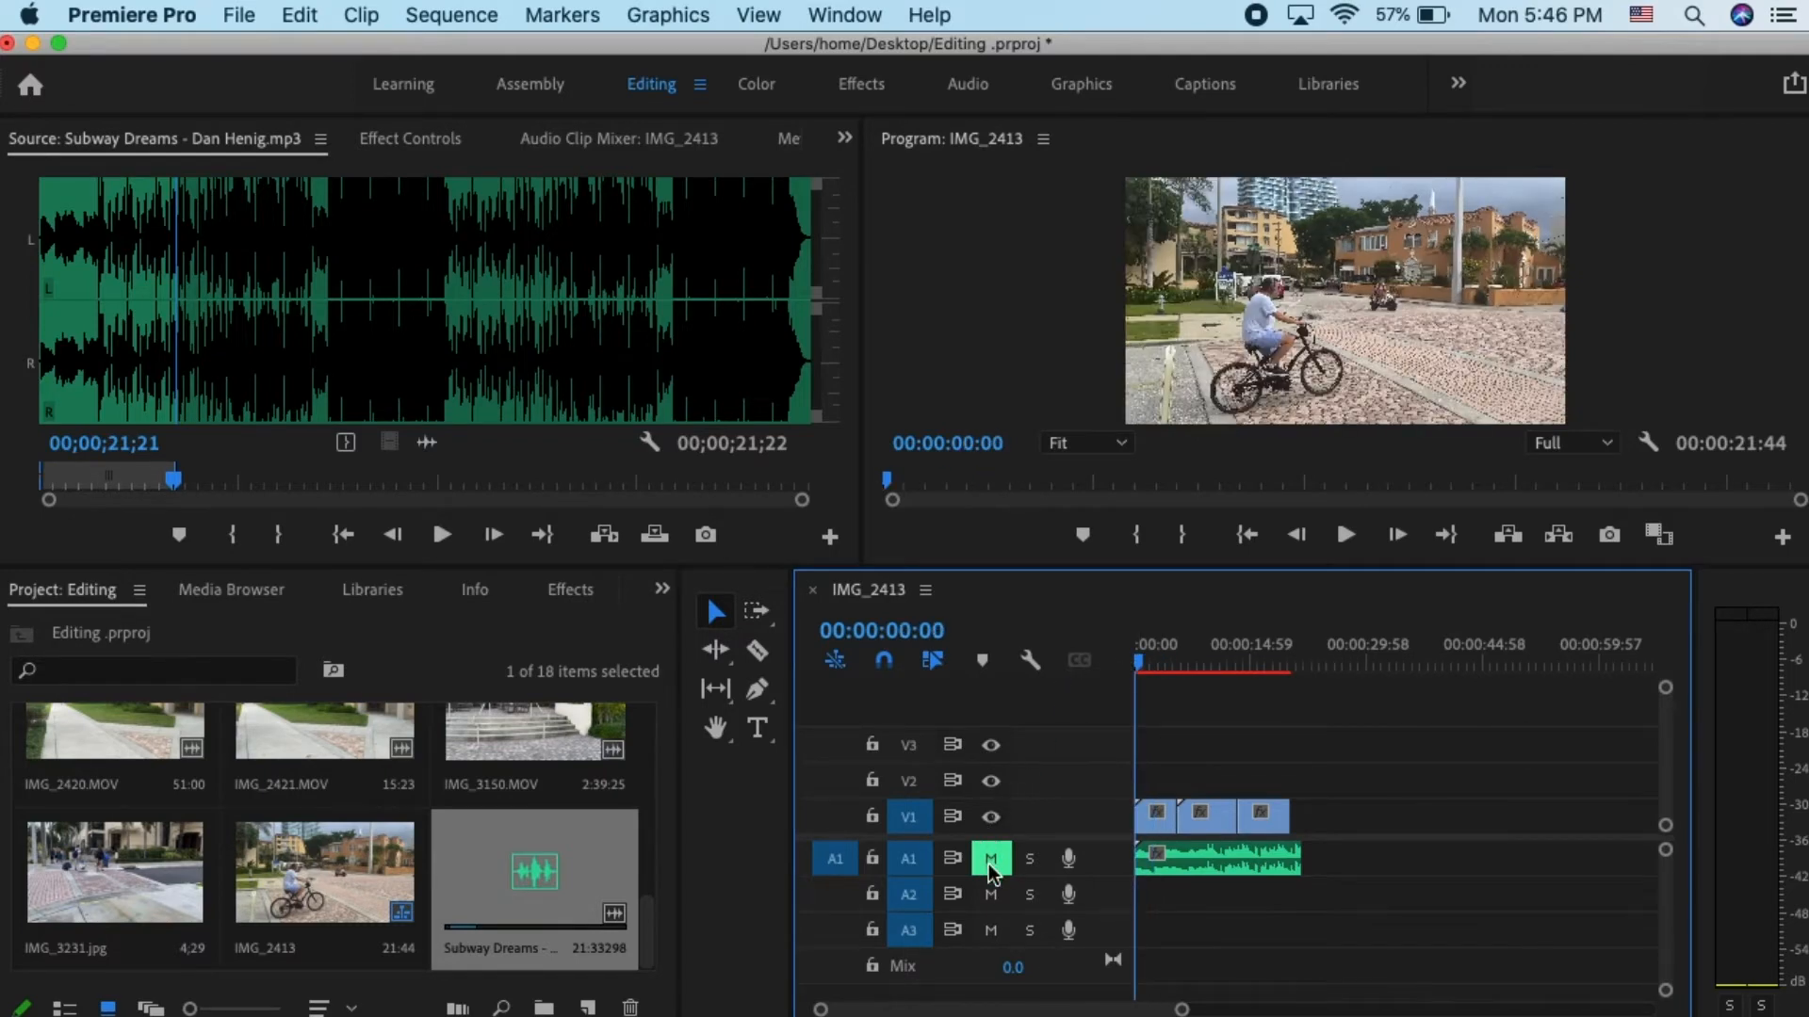
click(990, 858)
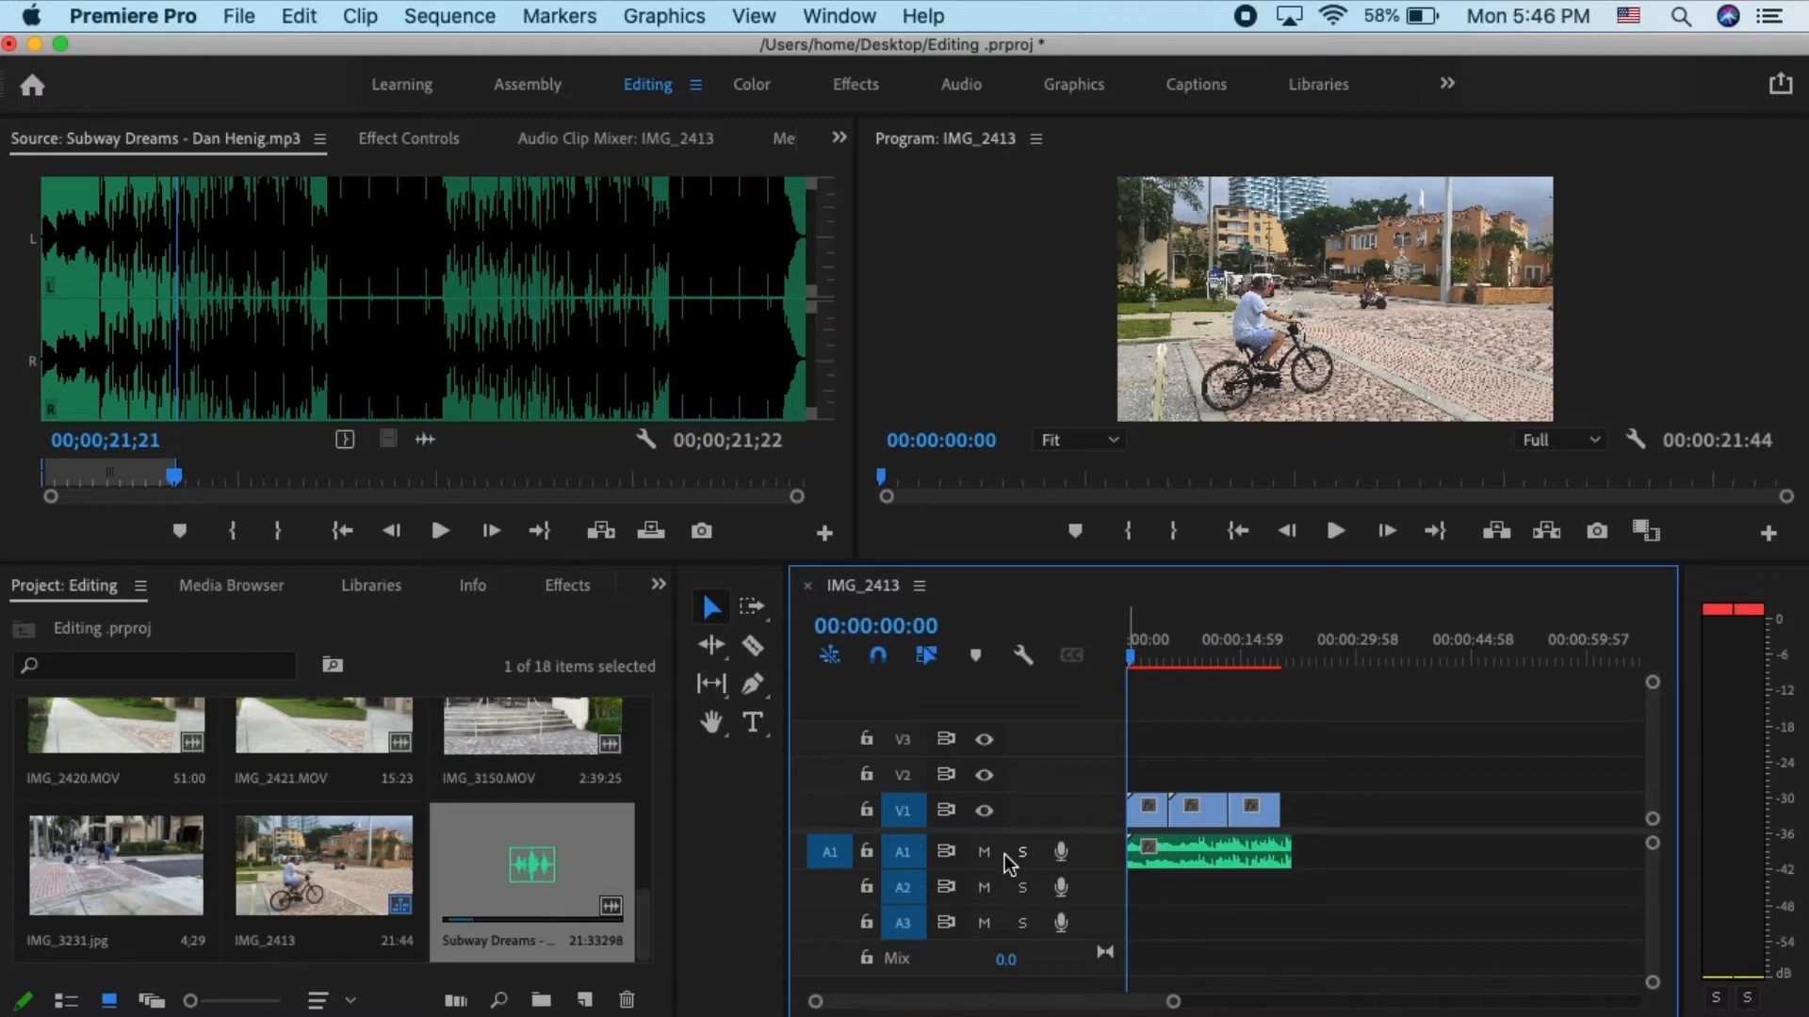
- Turn the output of video track V1 off and on, and lock and unlock the track
click(983, 811)
click(984, 811)
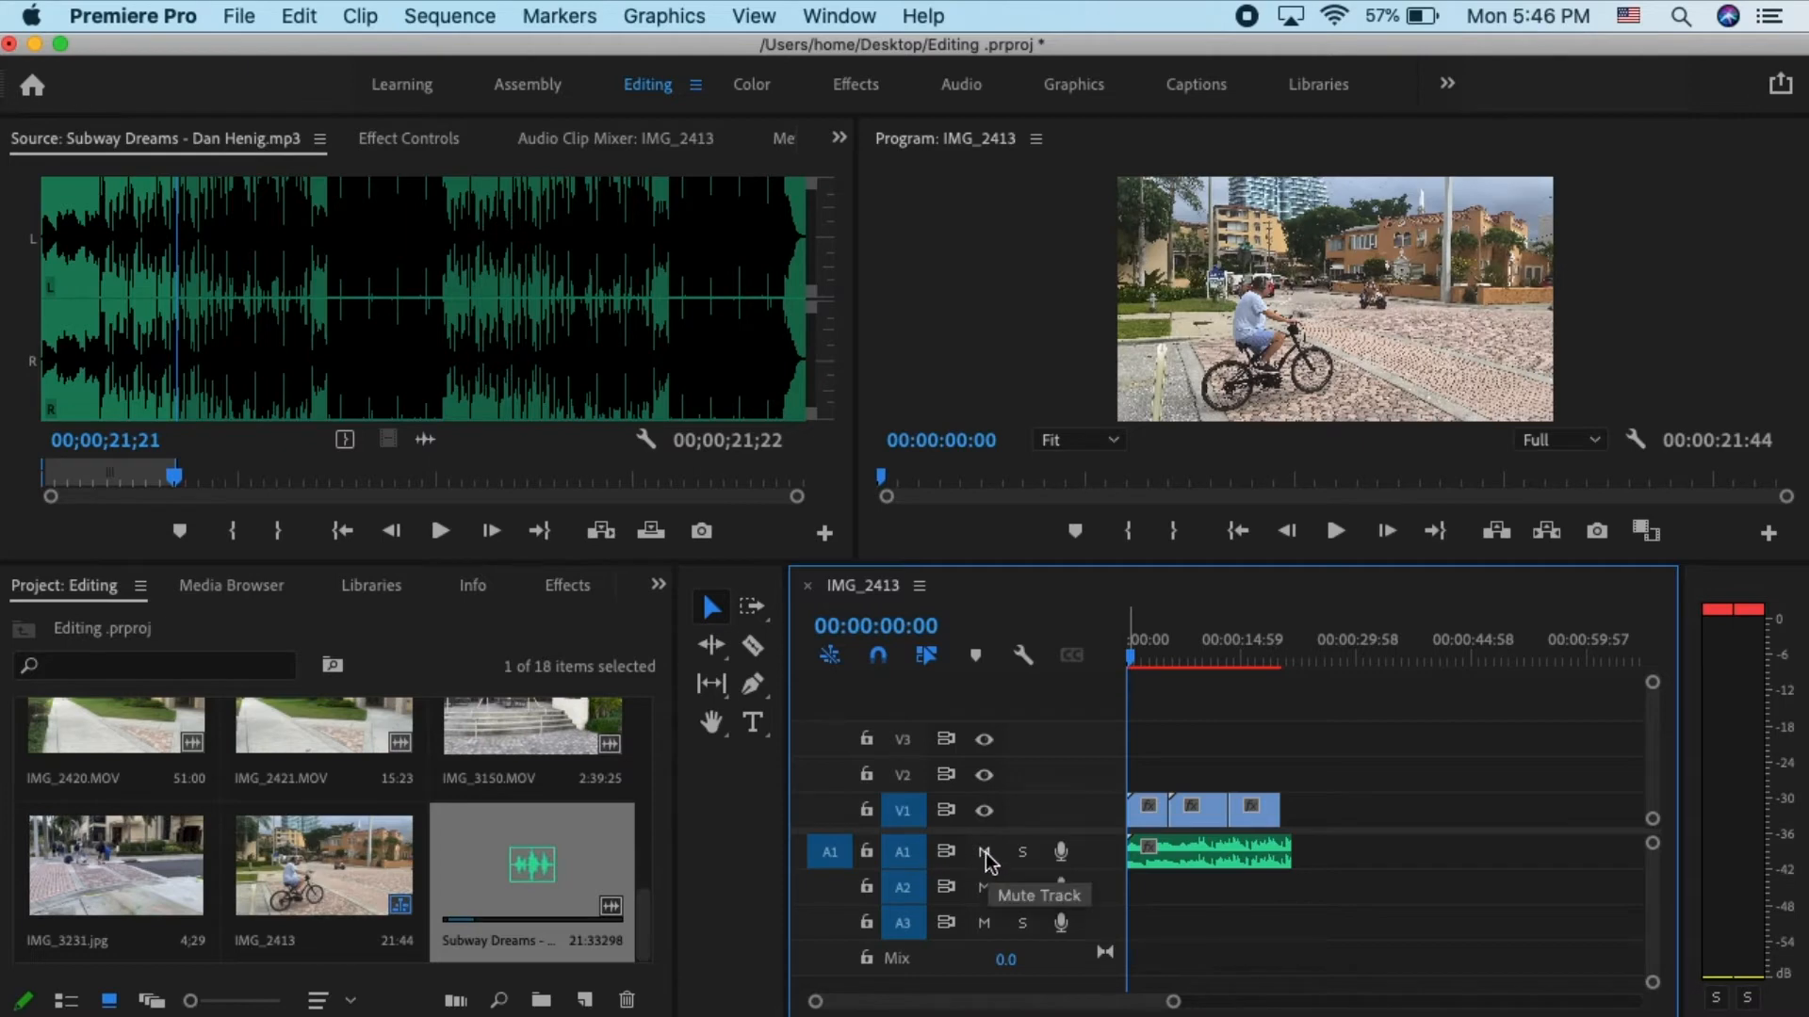
click(866, 811)
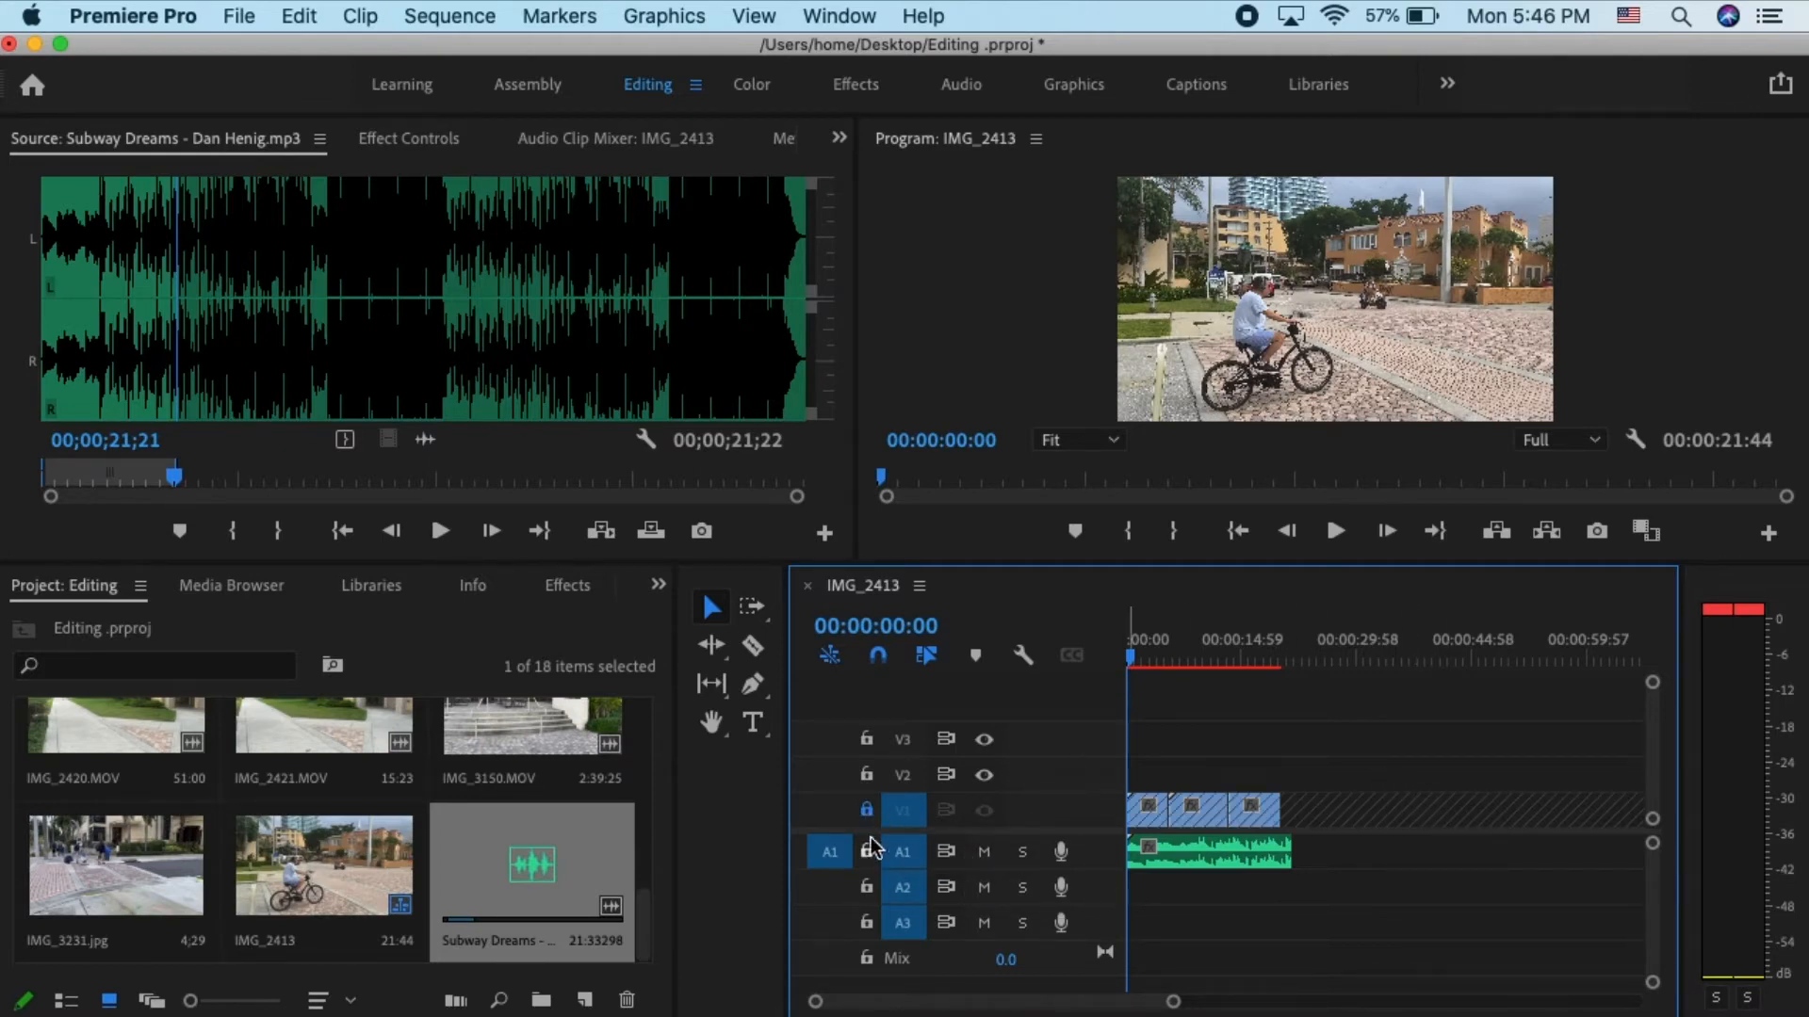
click(864, 812)
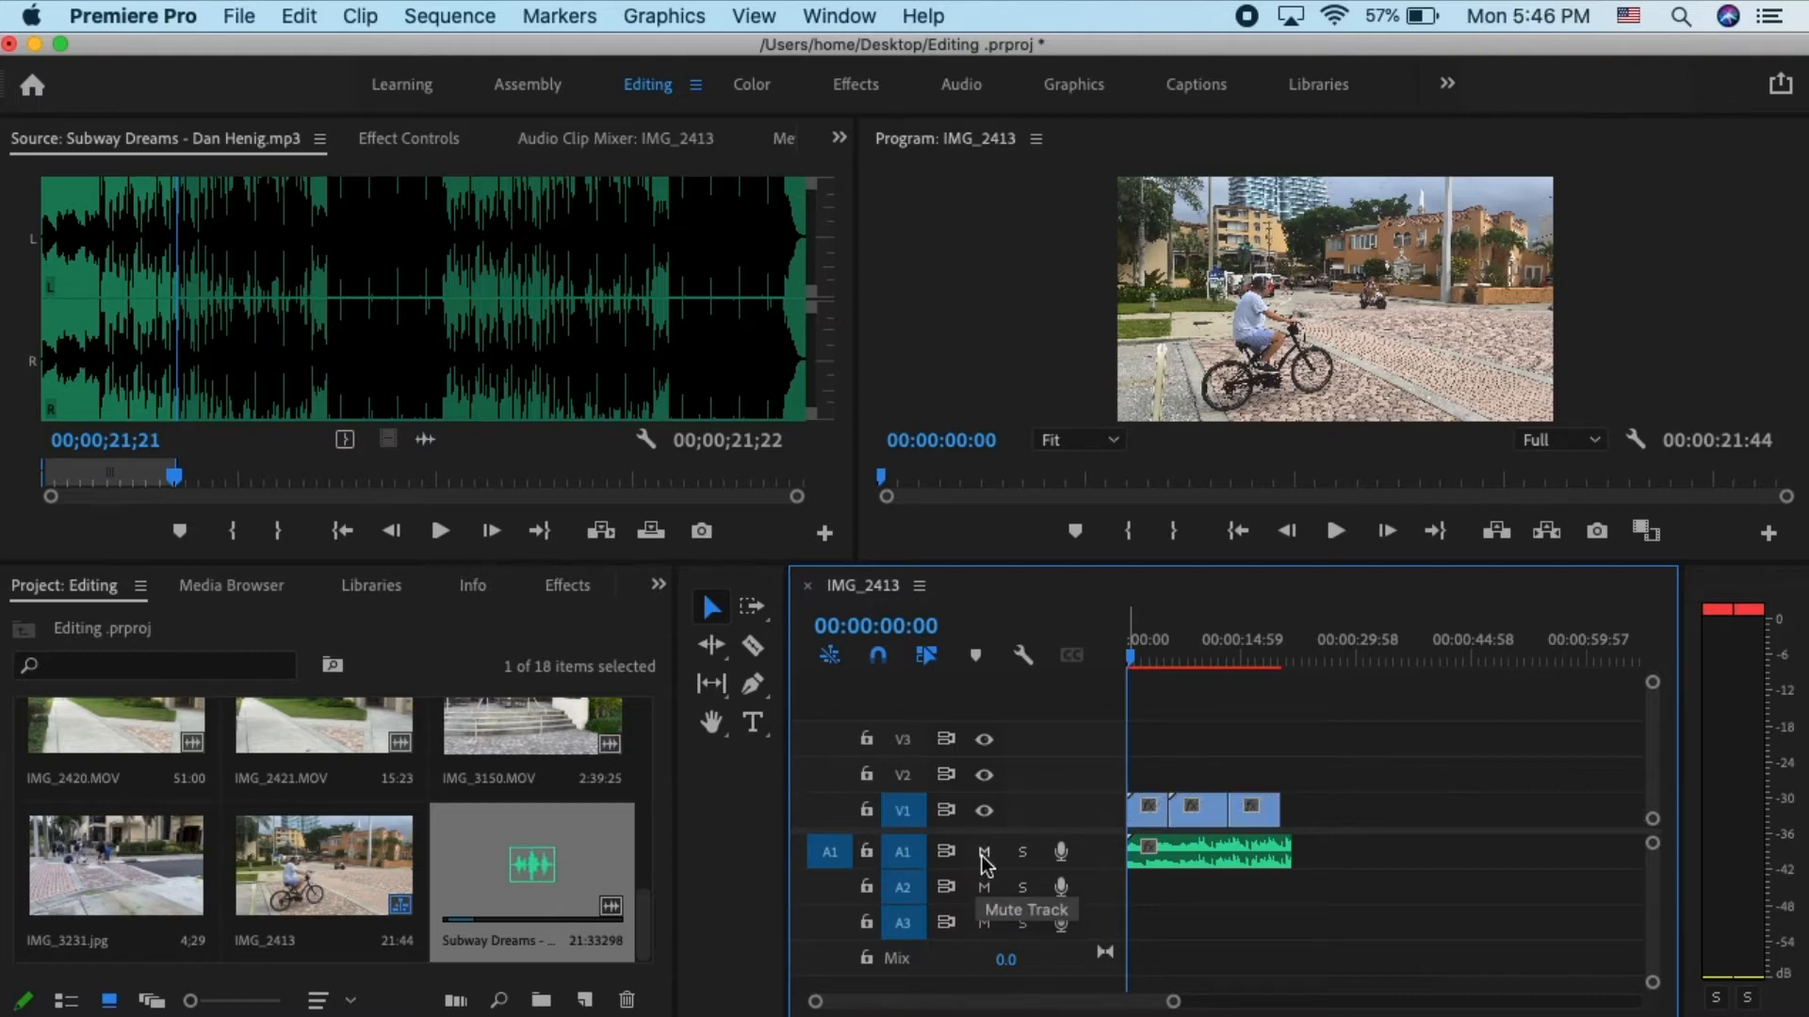
- Mute audio track A1 and unmute it
click(983, 851)
click(984, 852)
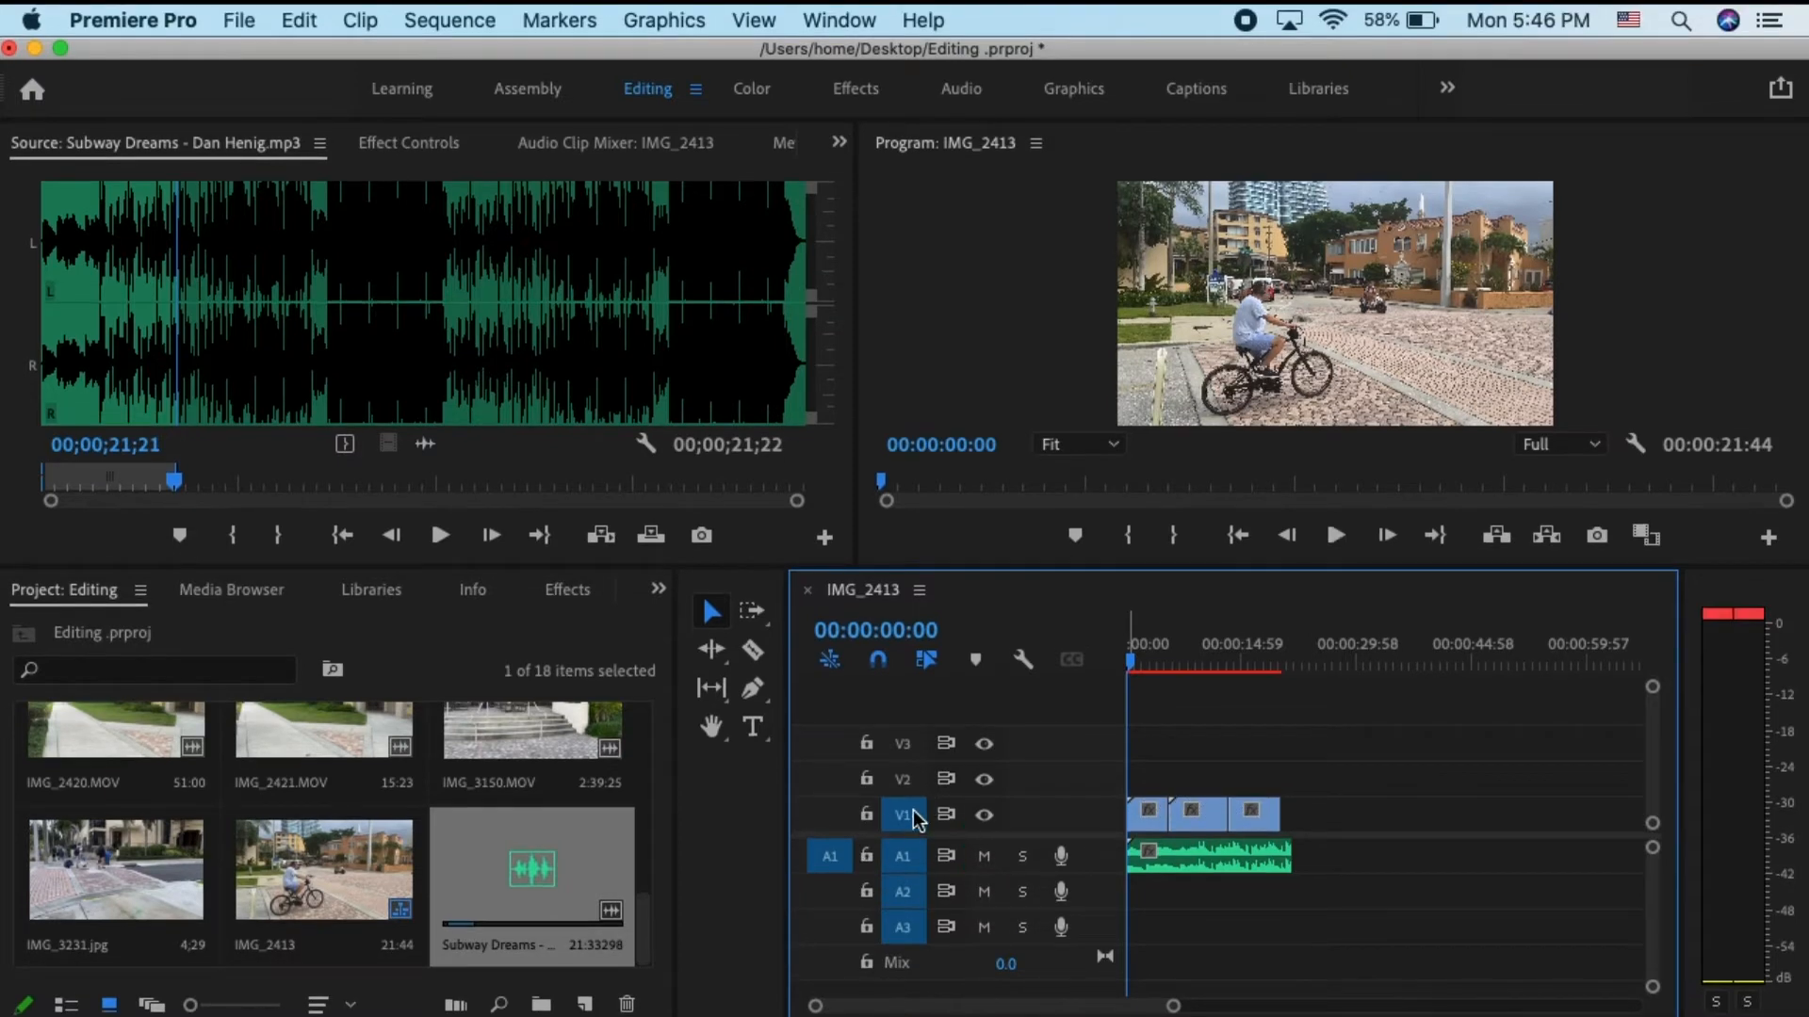
- Hide and show video track V1 once more, and toggle its track lock on and off
click(984, 816)
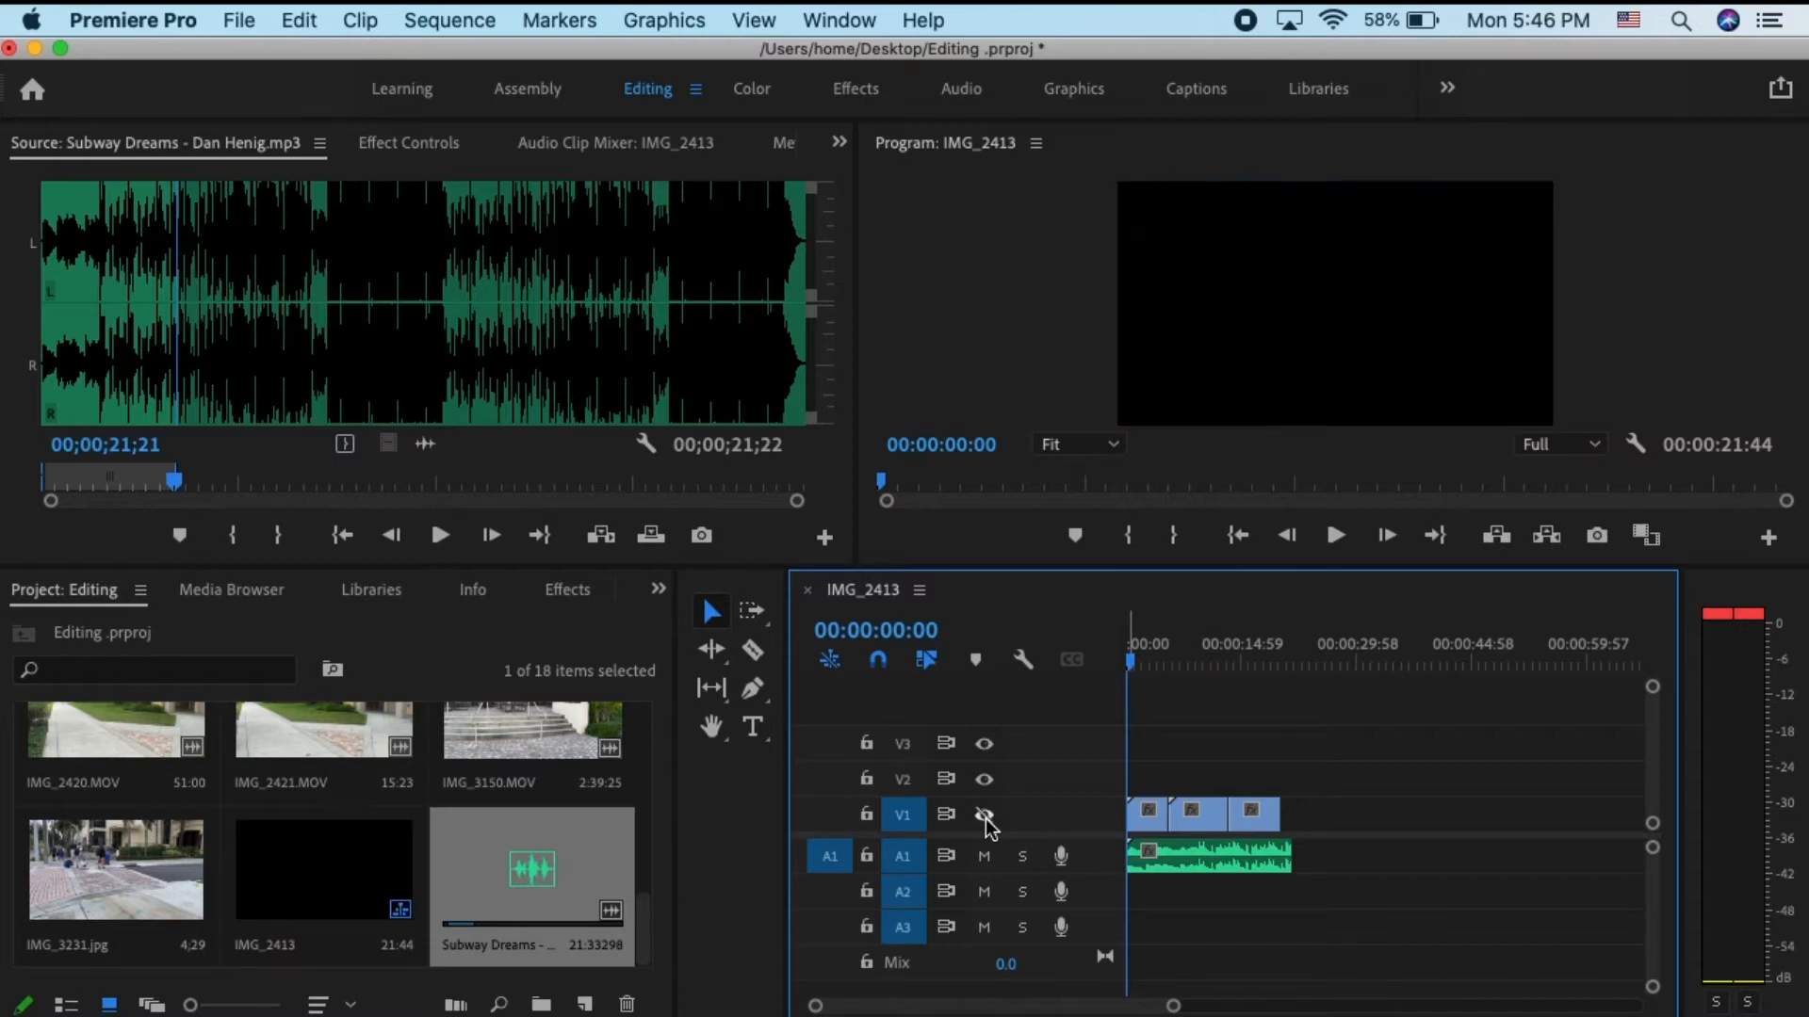
click(984, 816)
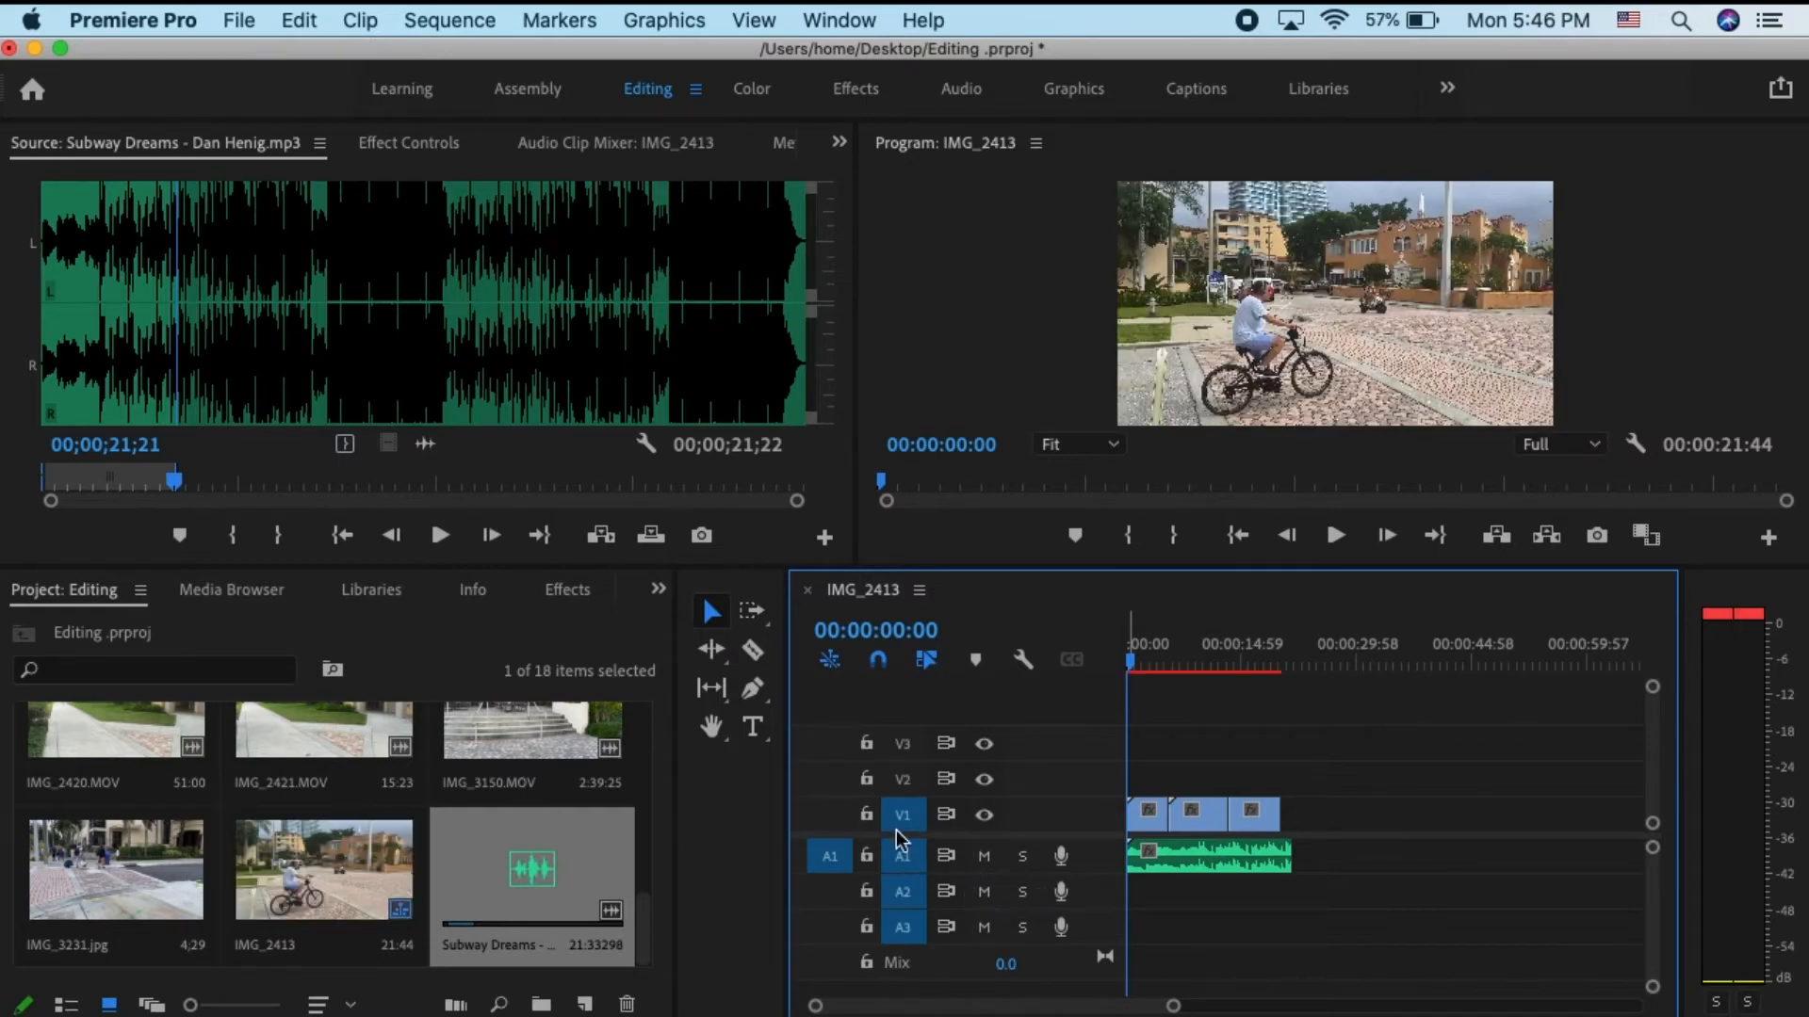
click(867, 816)
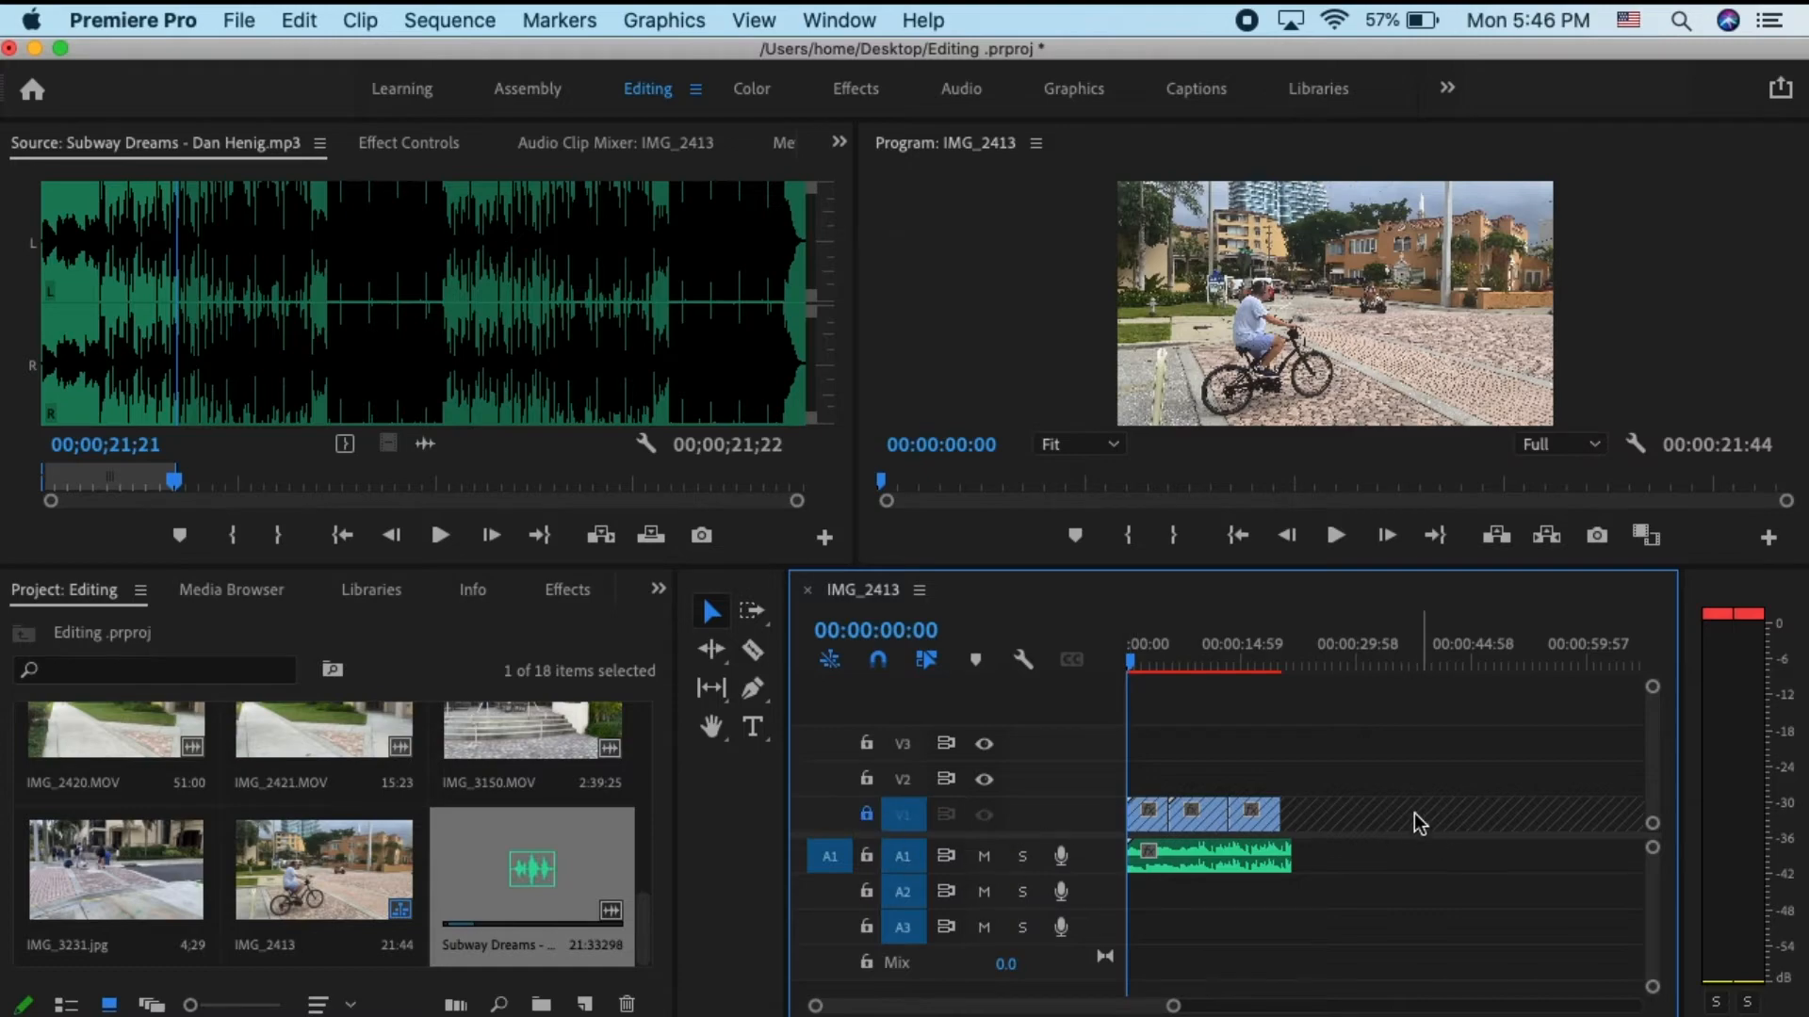
click(867, 816)
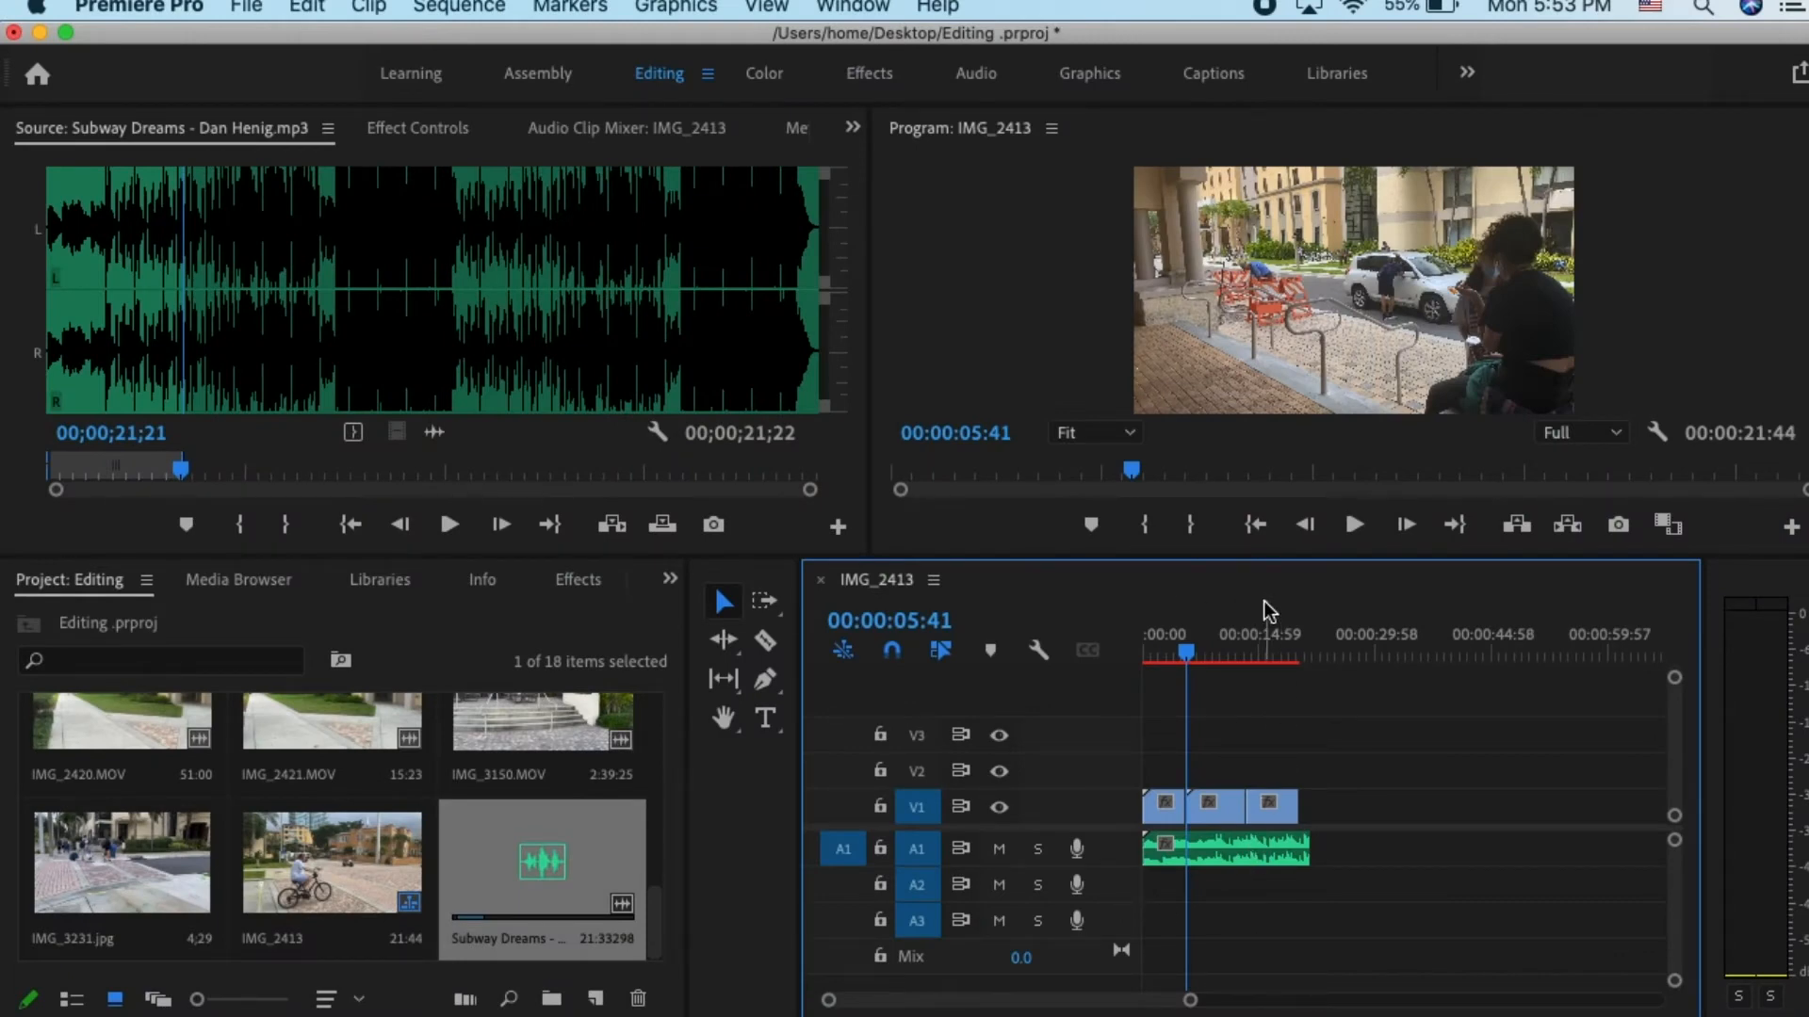
- Start a voice-over recording on audio track A1 and allow access to the microphone
click(1079, 848)
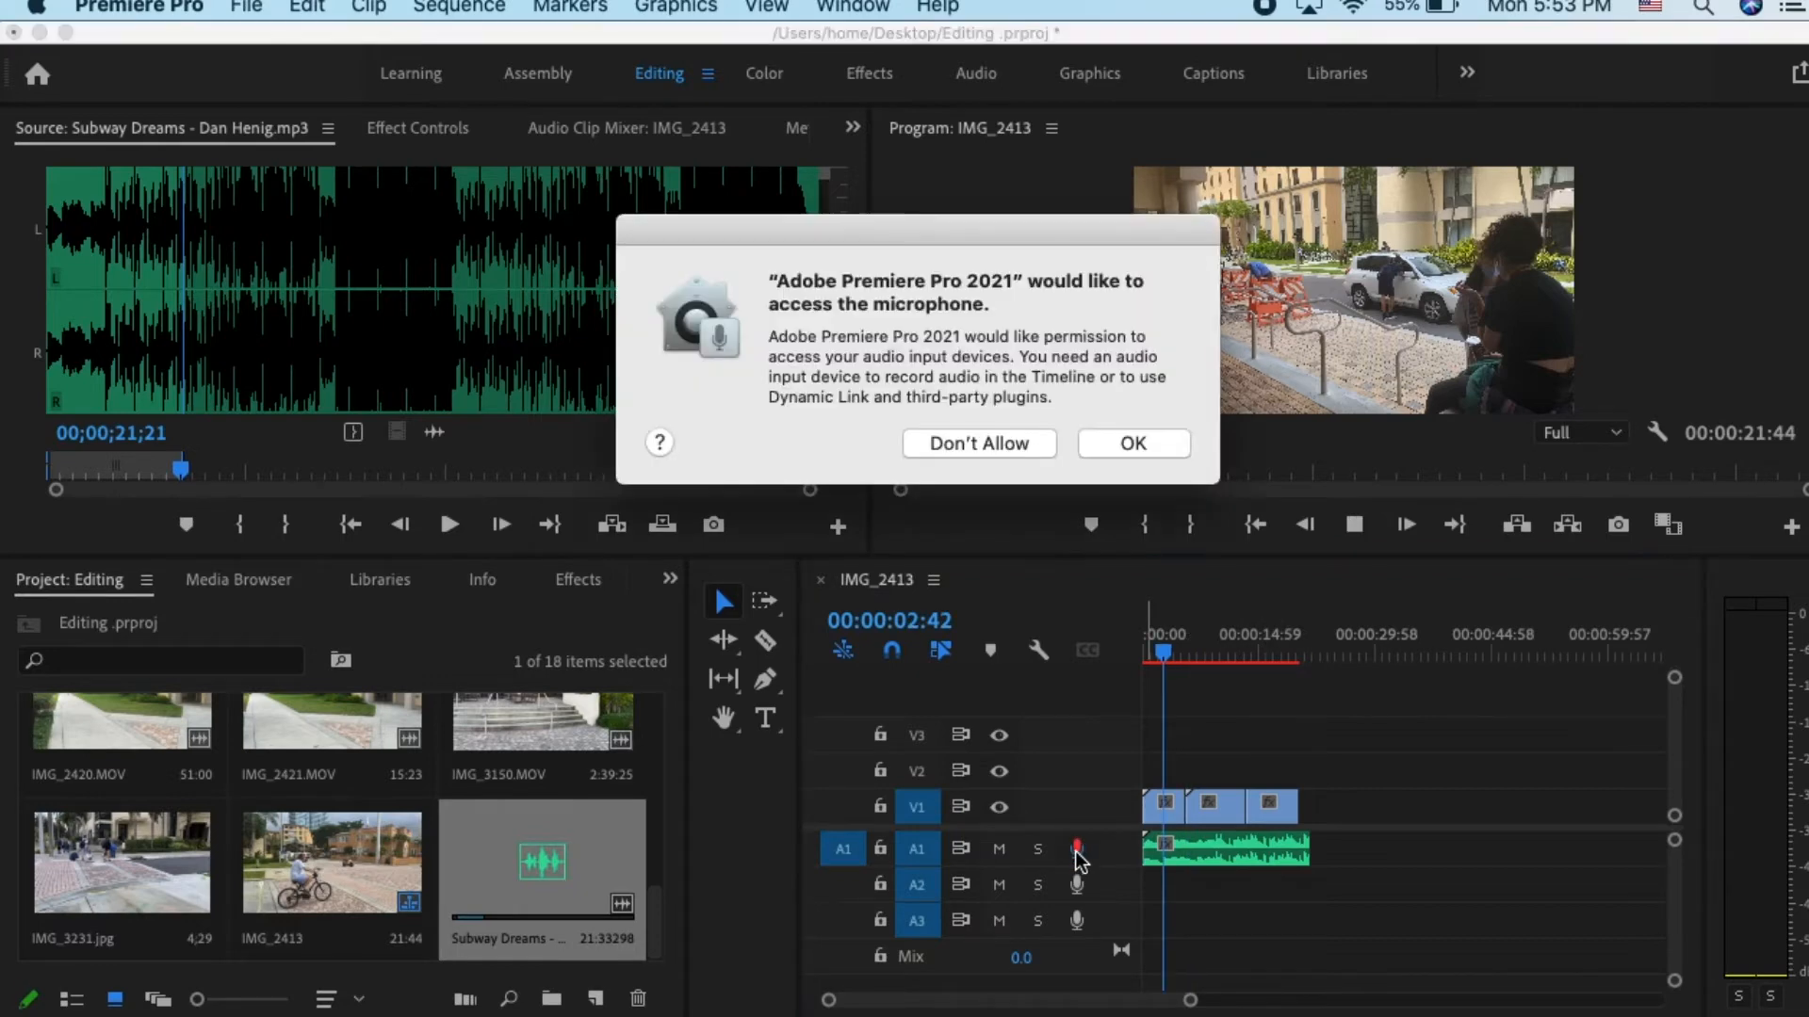
click(1129, 447)
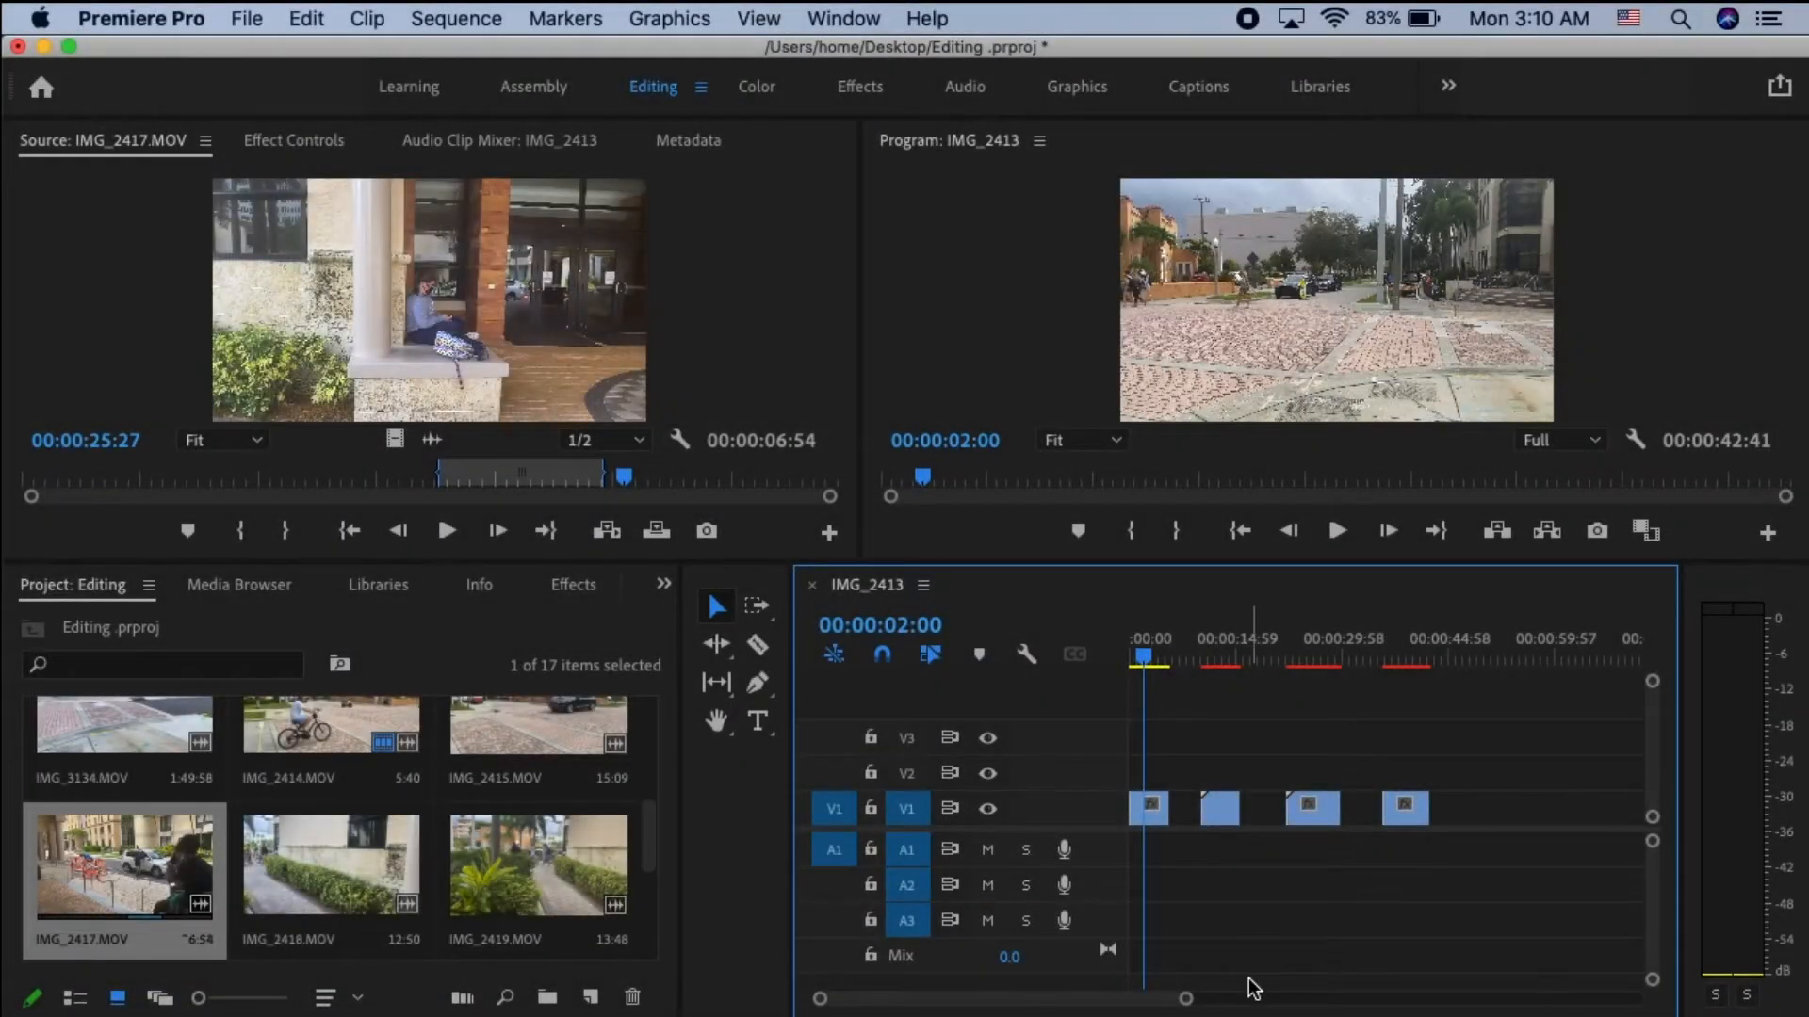
- Place the playhead at 00:00:05:06 and trim the start of IMG_2413.MOV on track V1 to it
drag(1189, 1006, 1076, 1009)
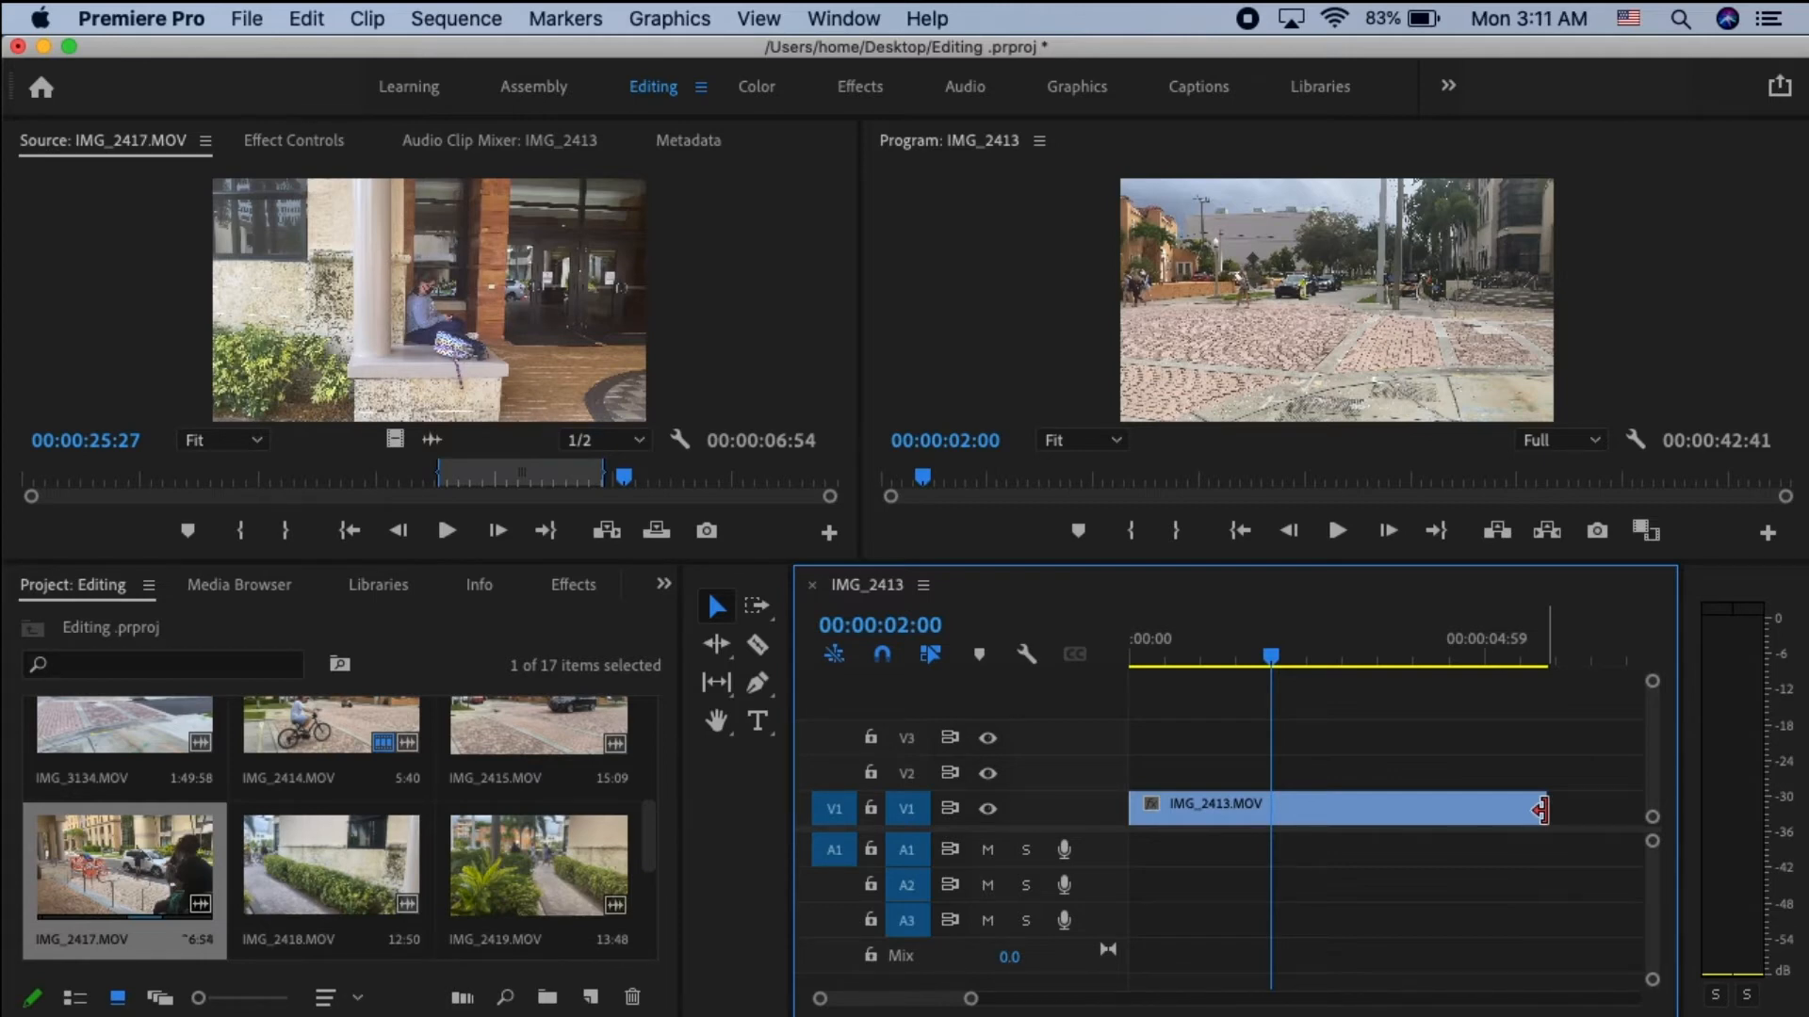
click(1365, 768)
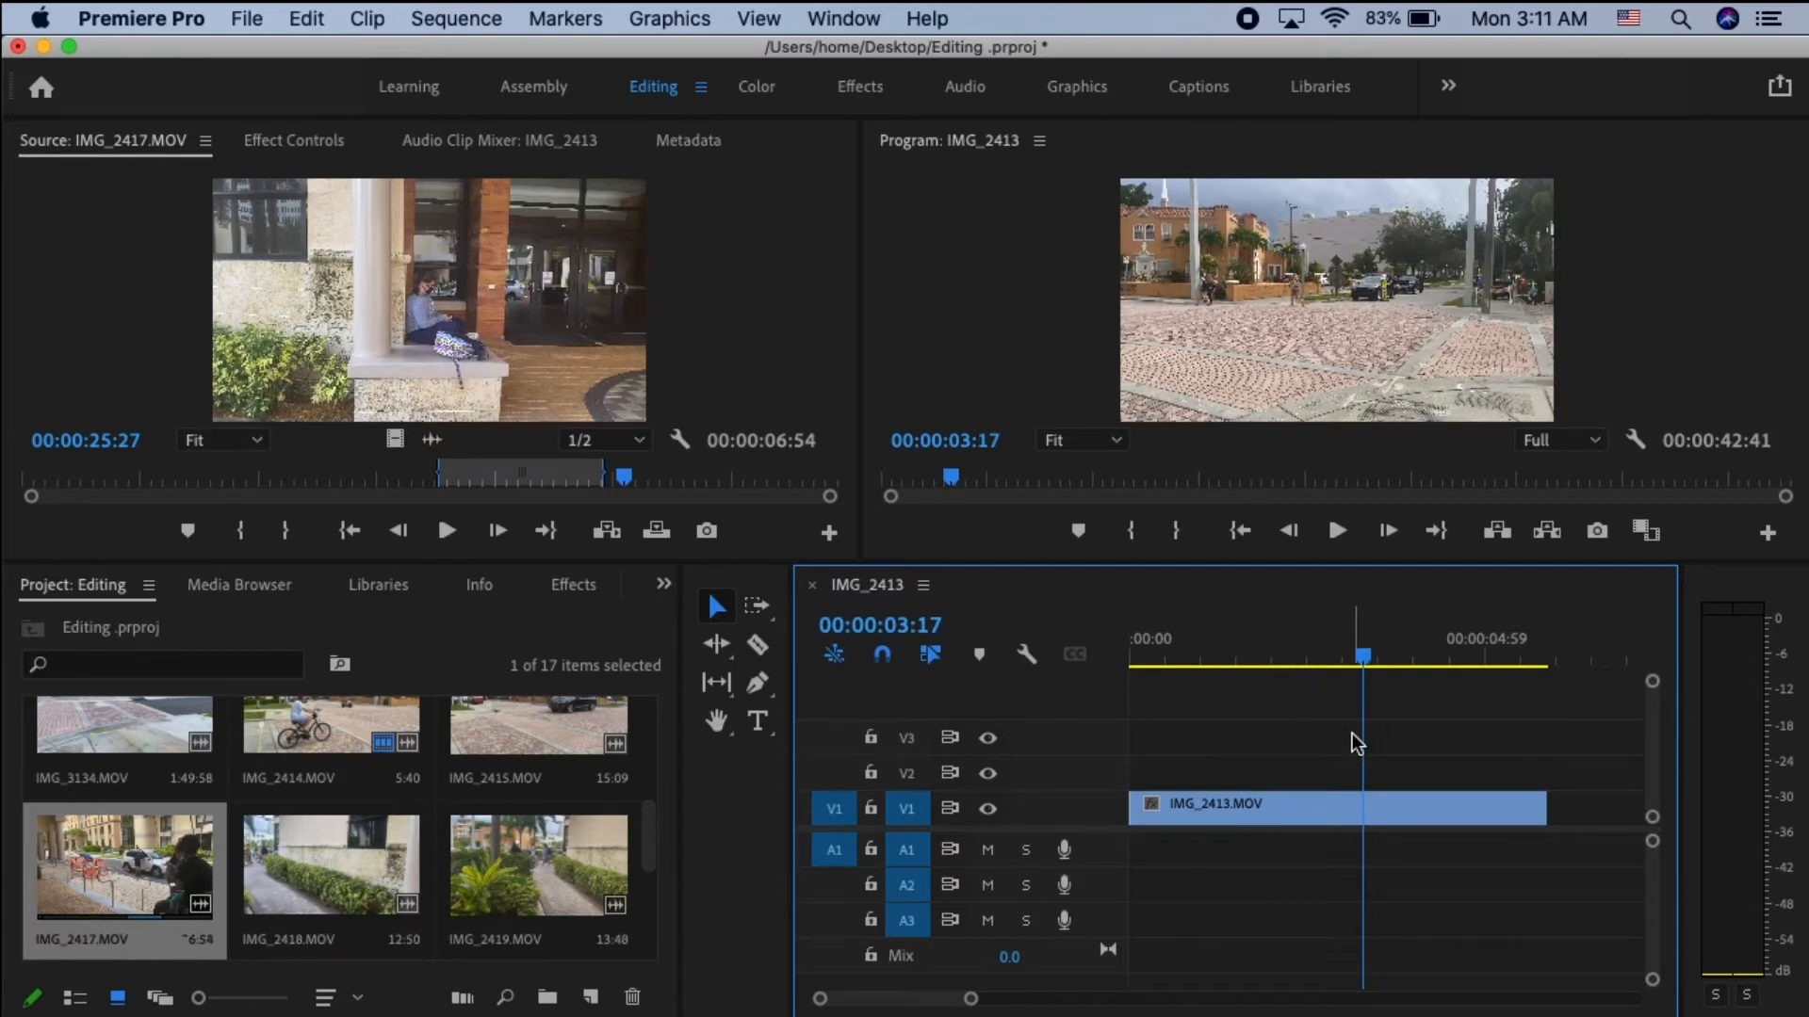
drag(1365, 659, 1493, 705)
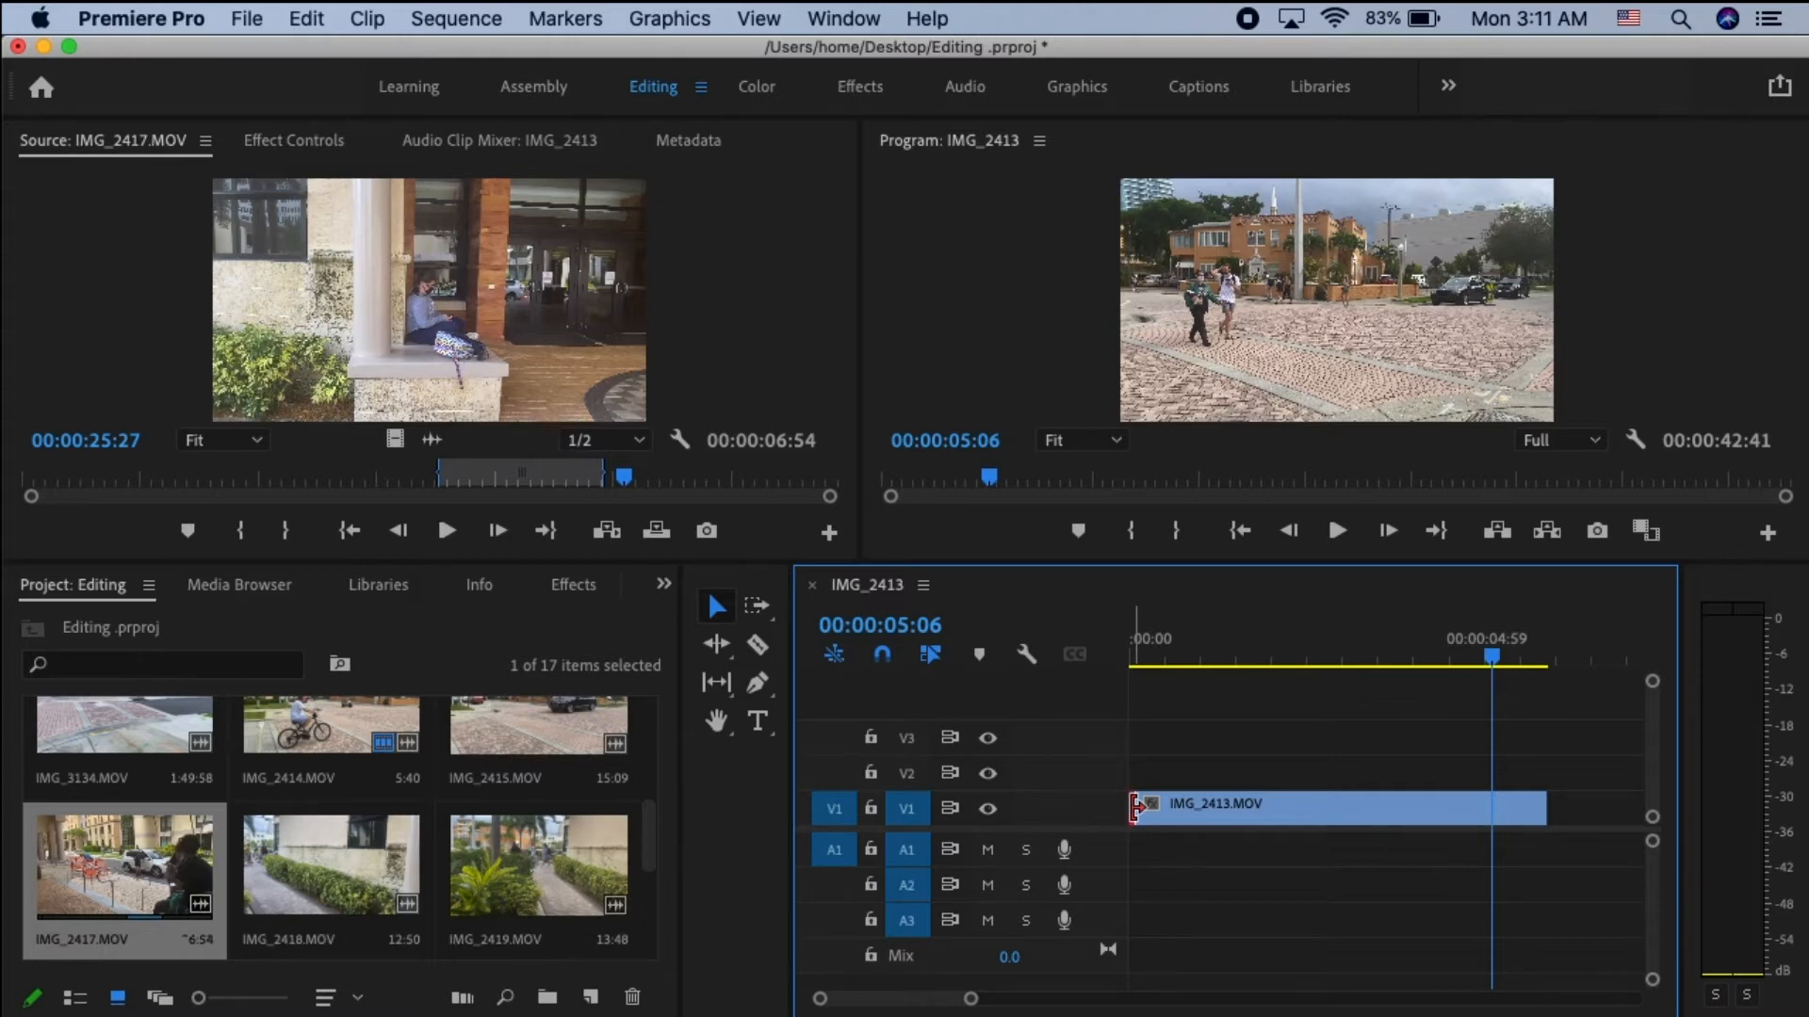
drag(1135, 809, 1493, 826)
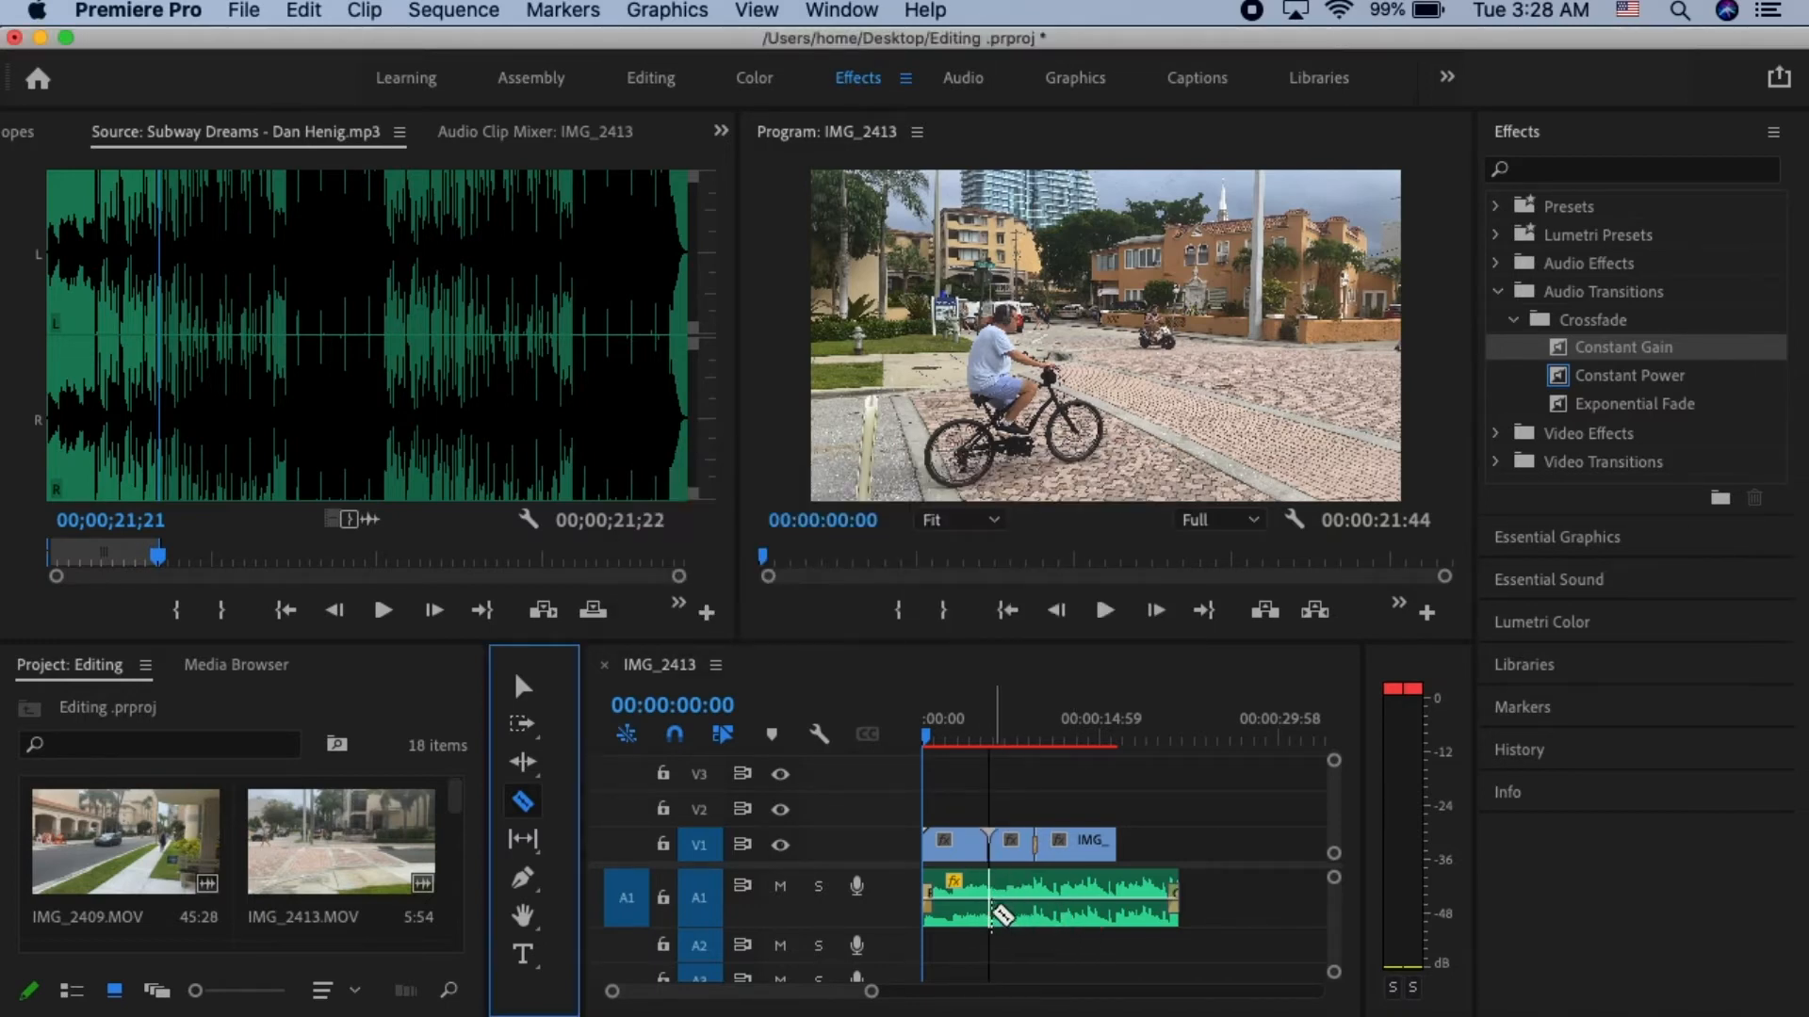
- Split the music clip on track A1 at the end of the first video clip, and undo the split
click(991, 907)
key(super+z)
key(v)
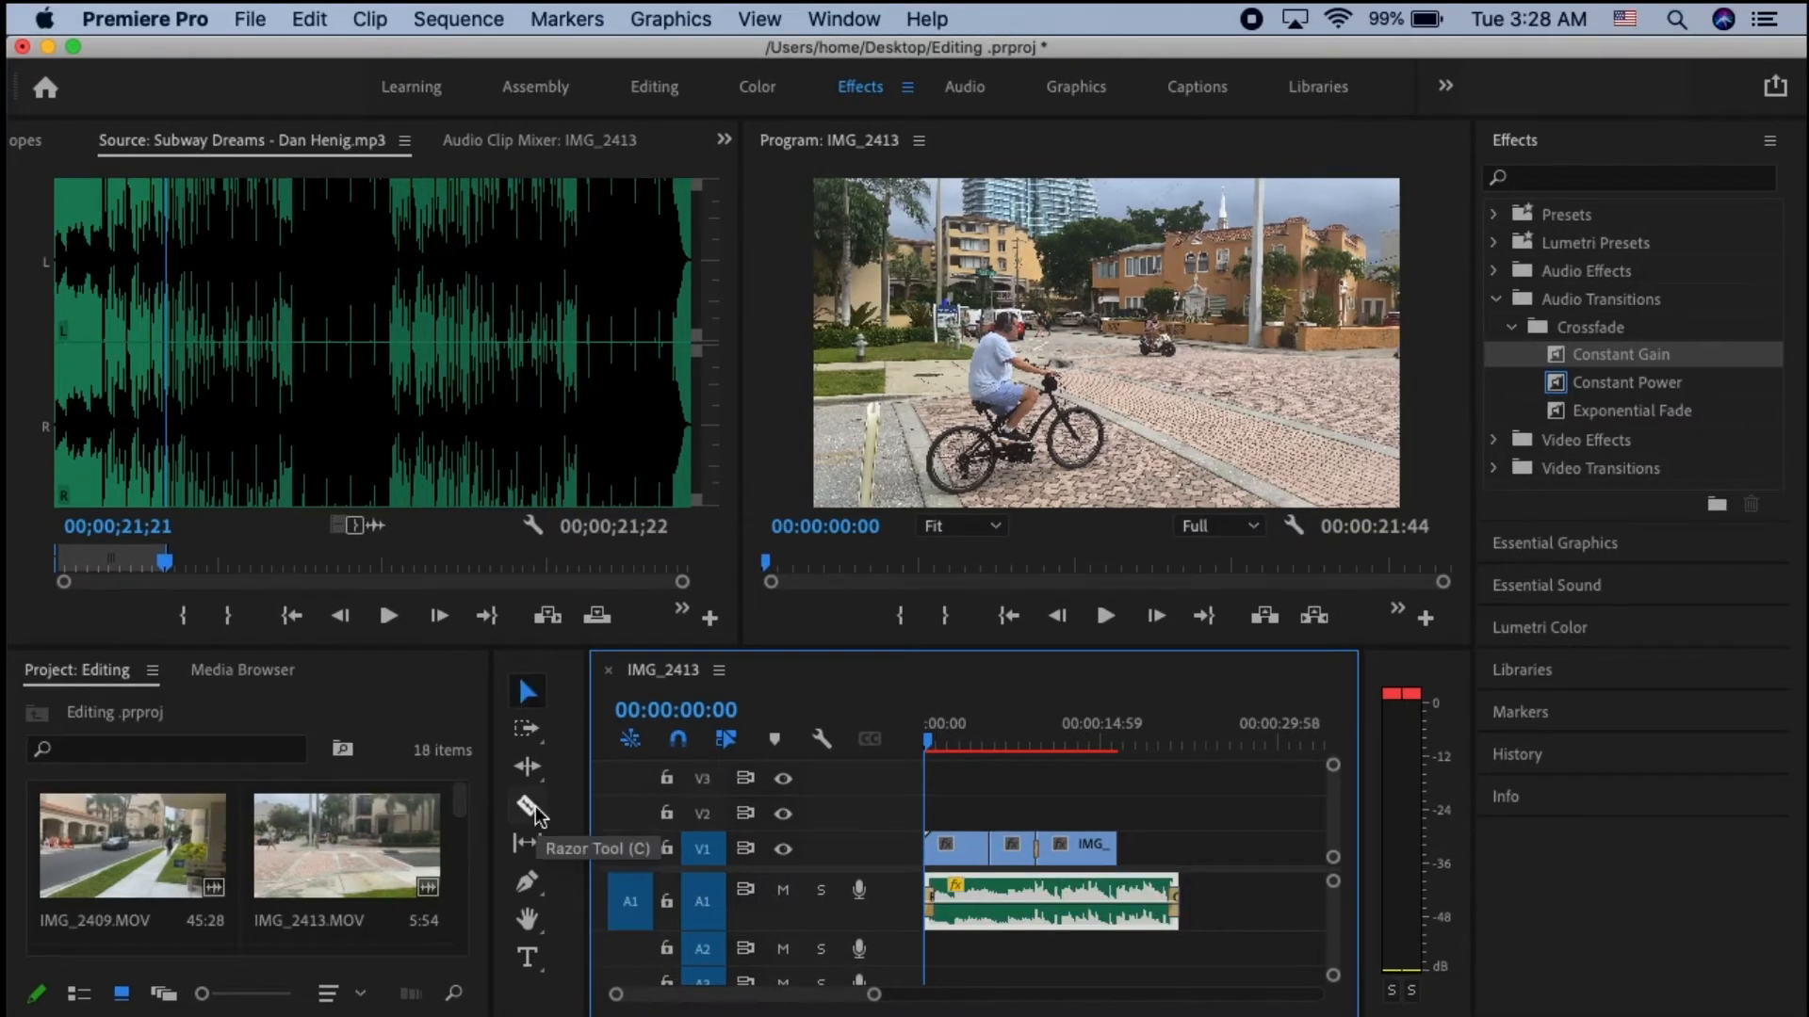
- Split the music clip on track A1 with the Razor tool where the first video clip ends, and return to the Selection tool
click(532, 810)
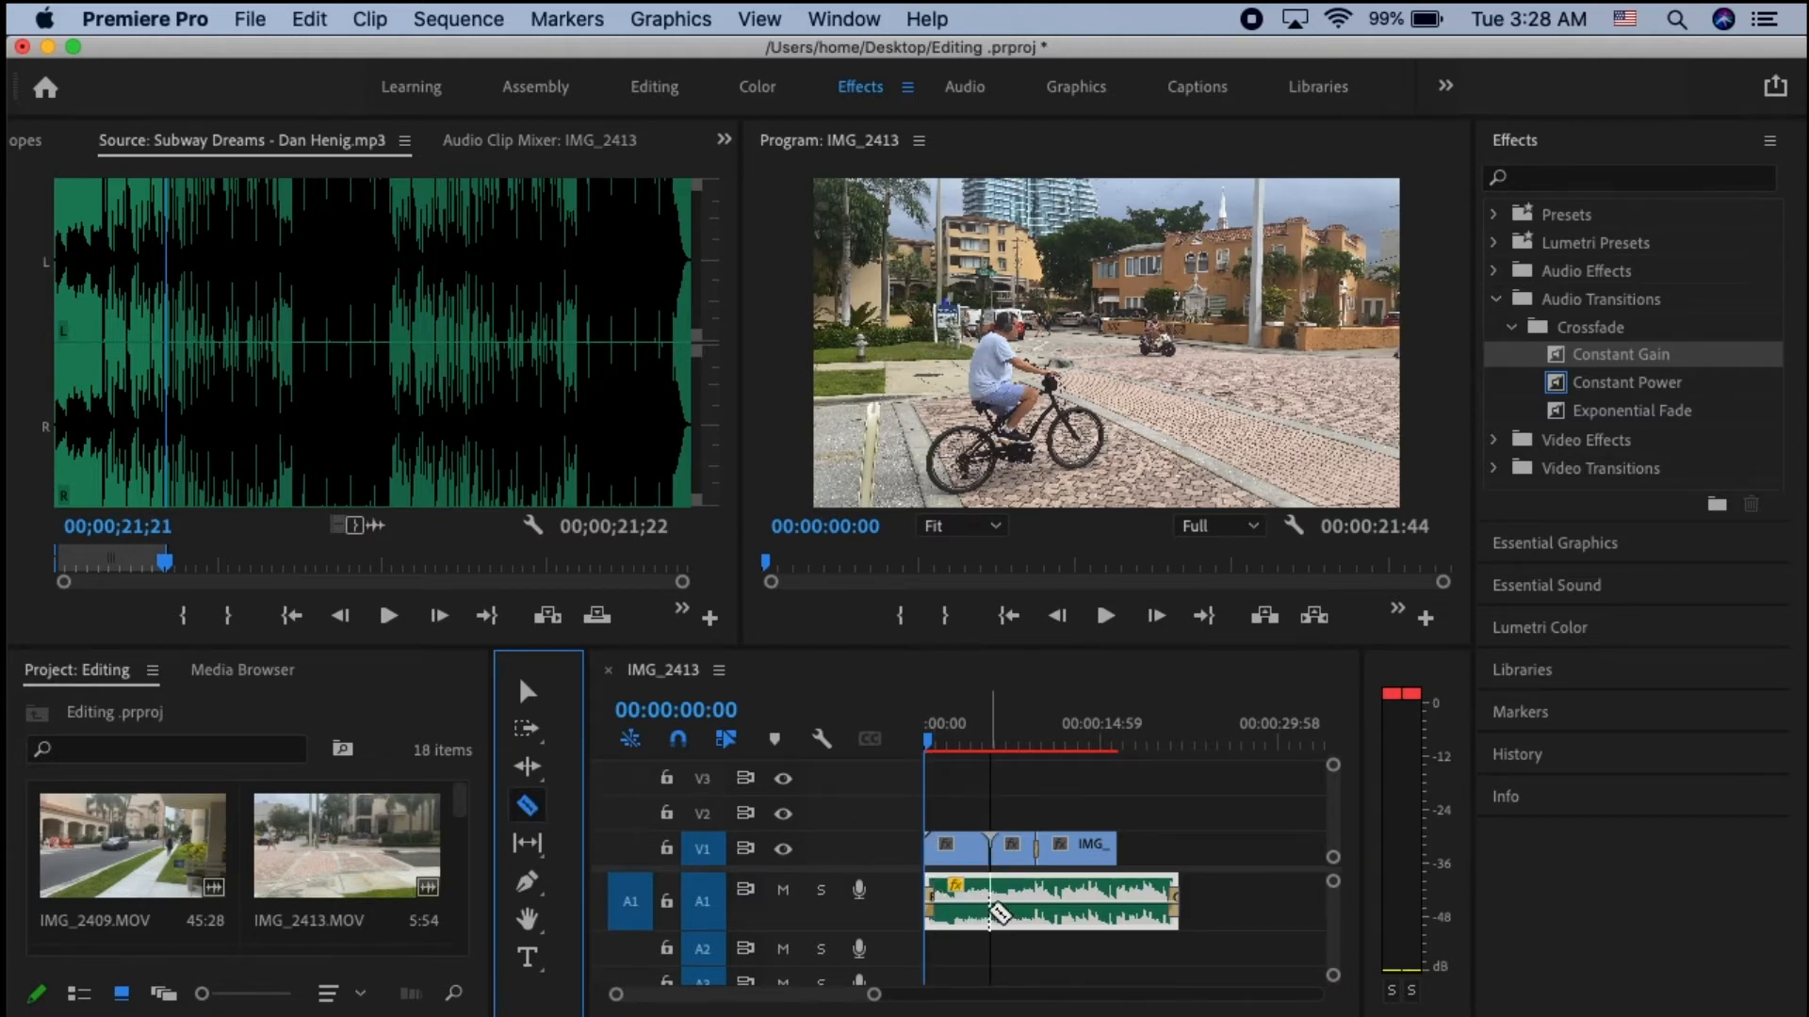
click(990, 902)
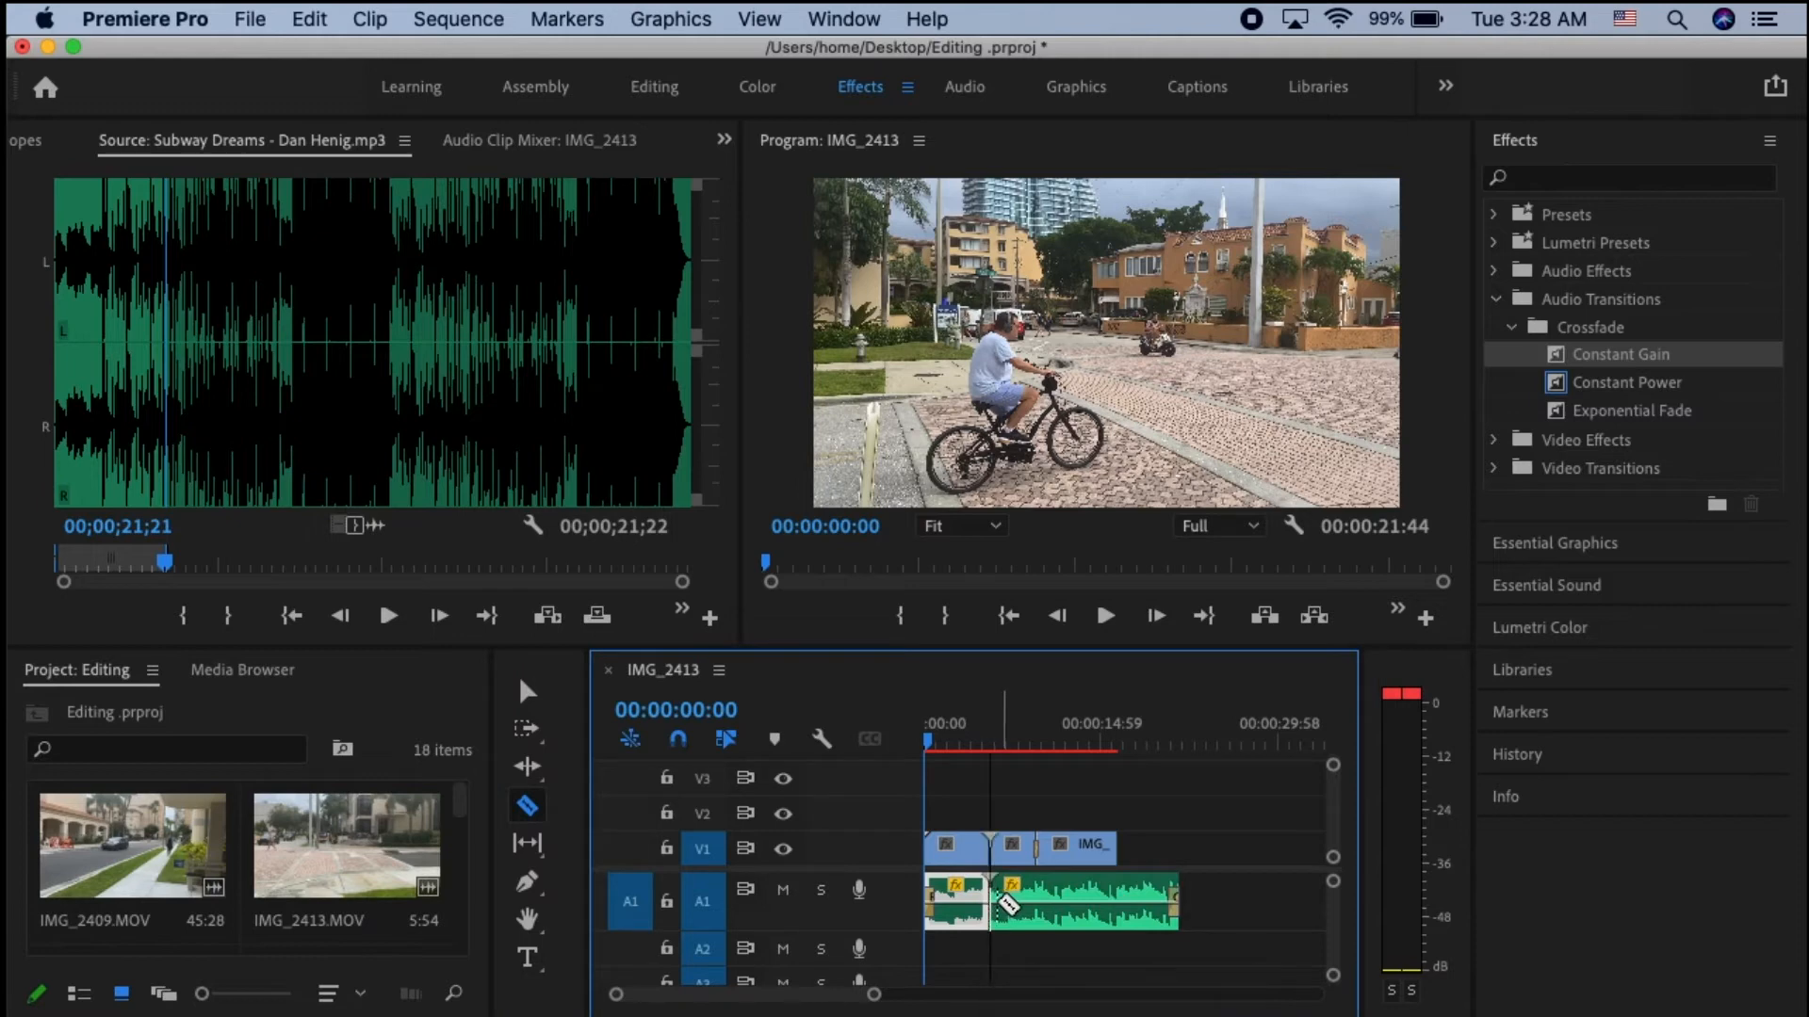
click(533, 695)
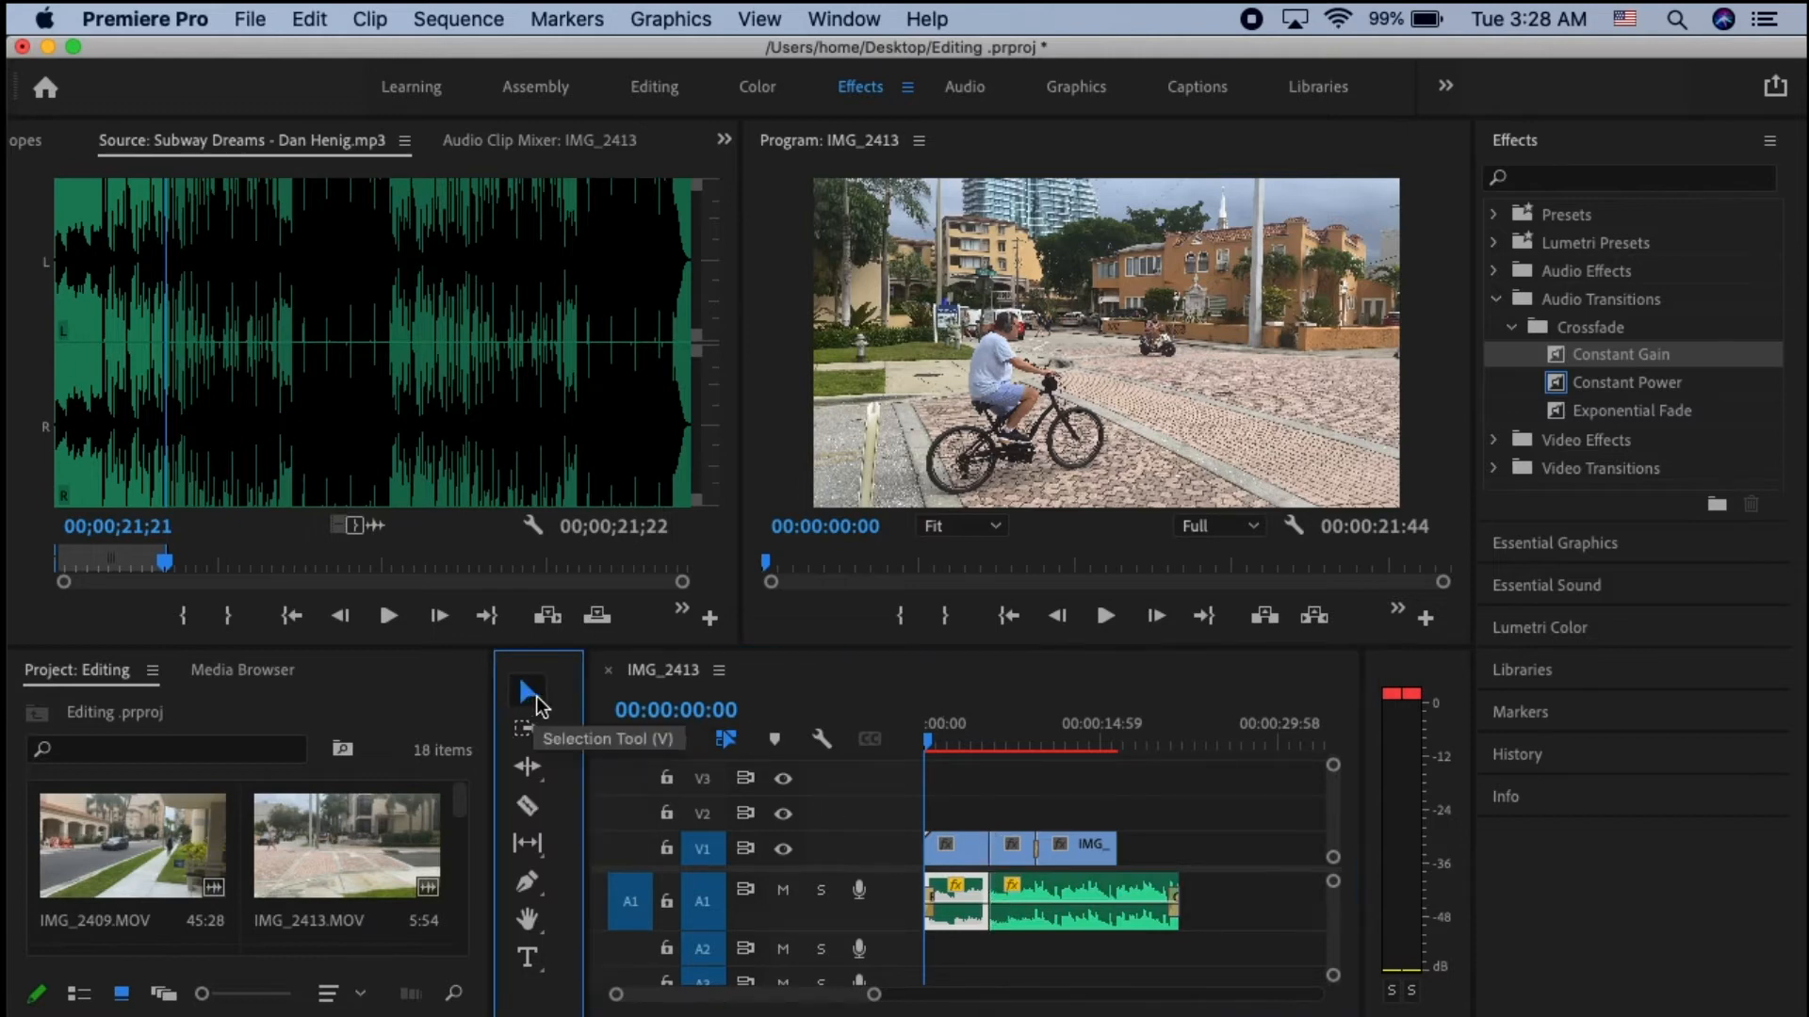
- Move the second music piece later on track A1, select the gap it leaves, and rejoin it to the first piece
mouse_move(1062, 903)
mouse_down()
mouse_move(1069, 946)
mouse_move(1060, 906)
mouse_move(1092, 905)
mouse_up()
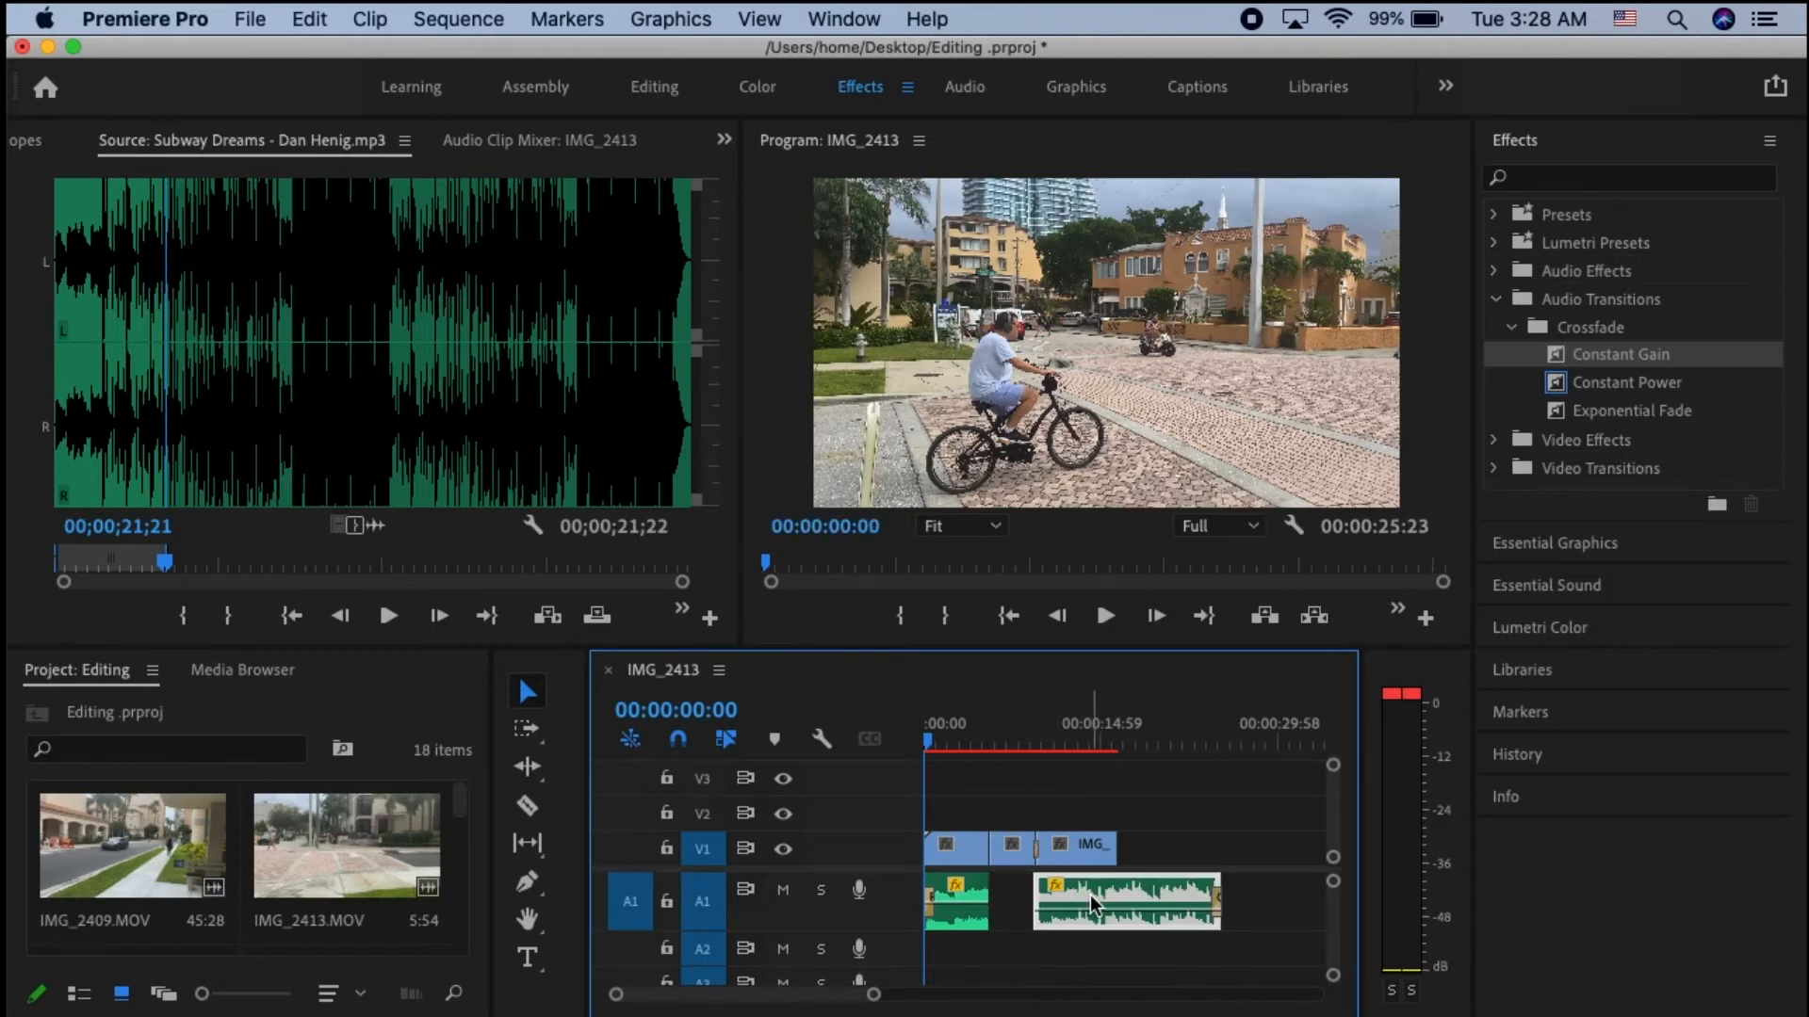
click(1013, 902)
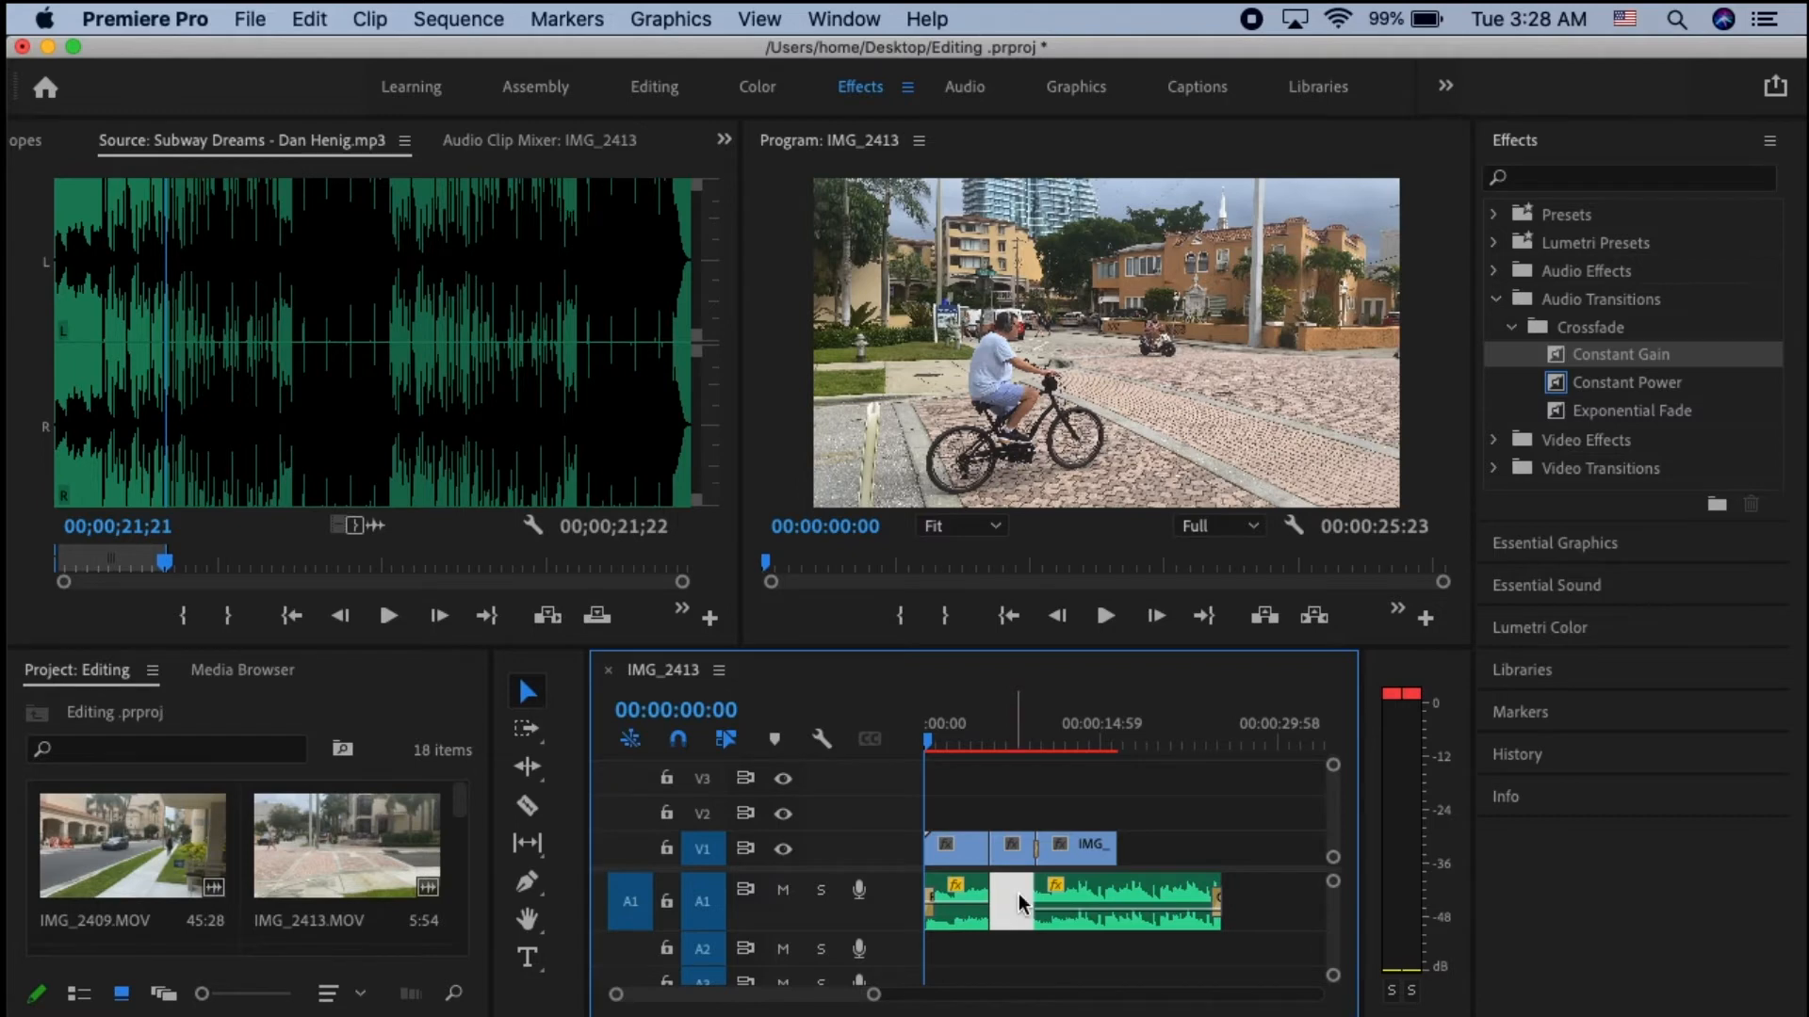
drag(1080, 902, 1036, 899)
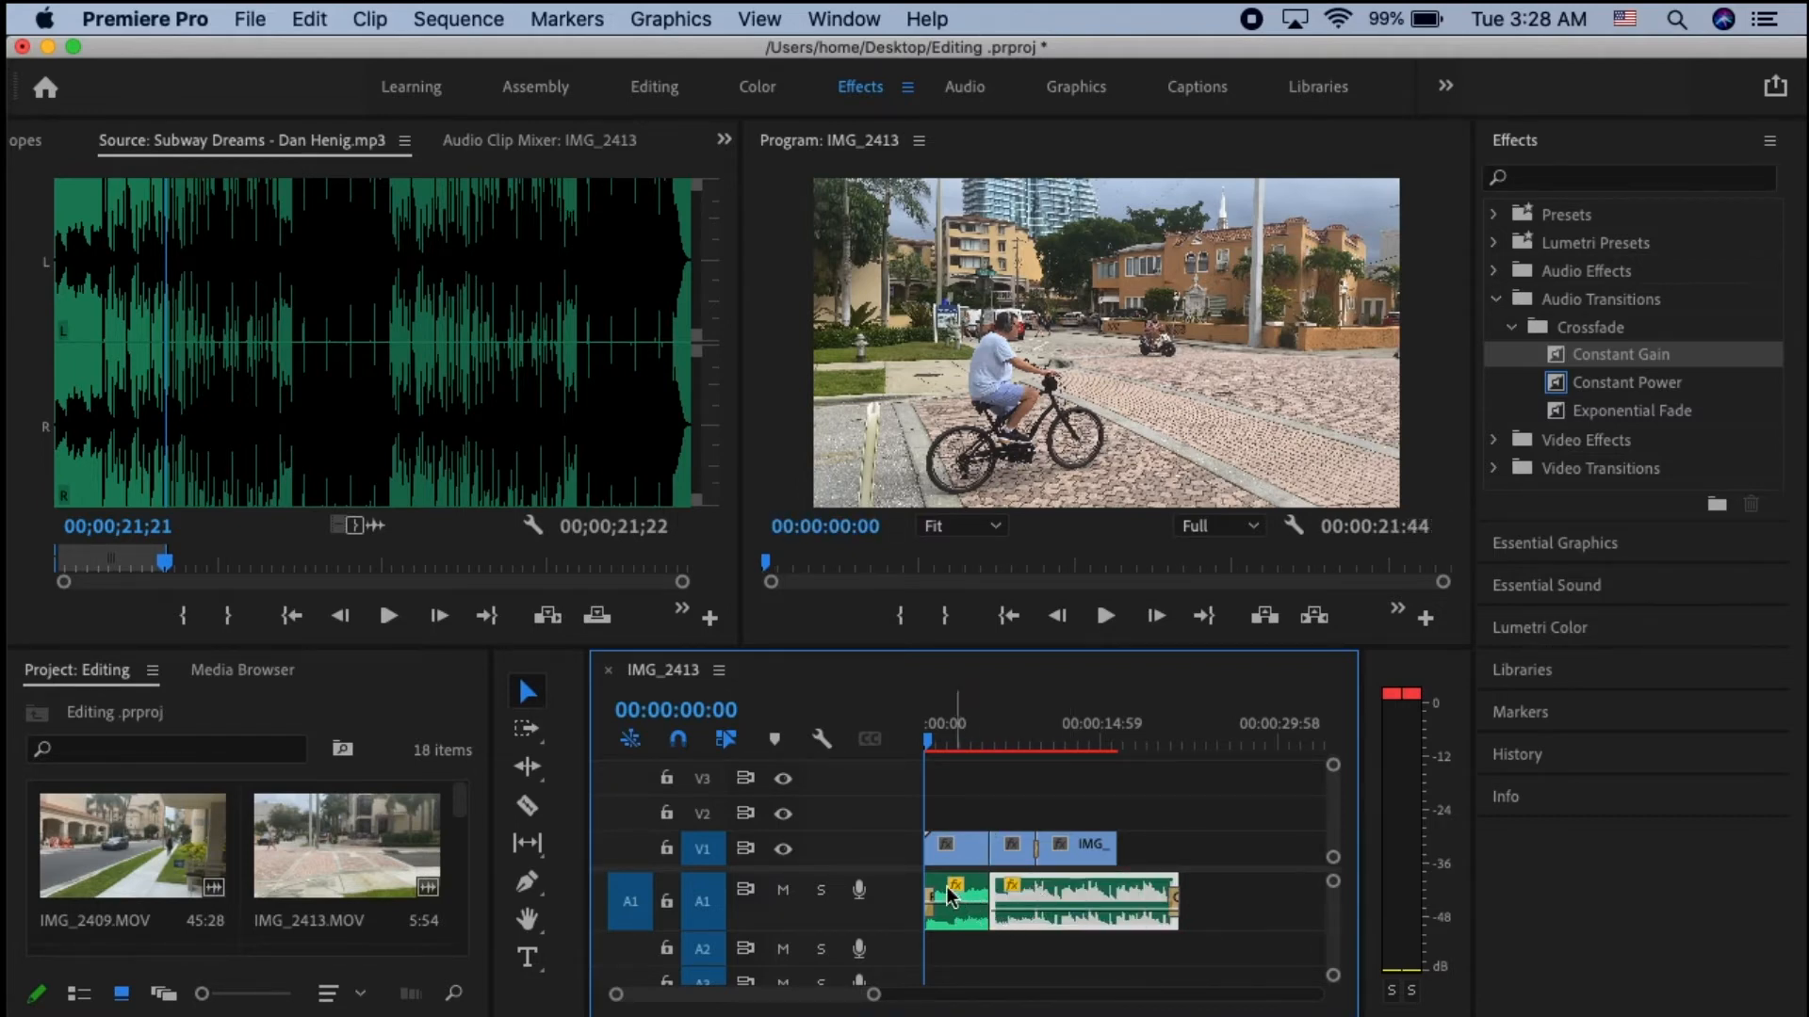
key(super+z)
click(1012, 908)
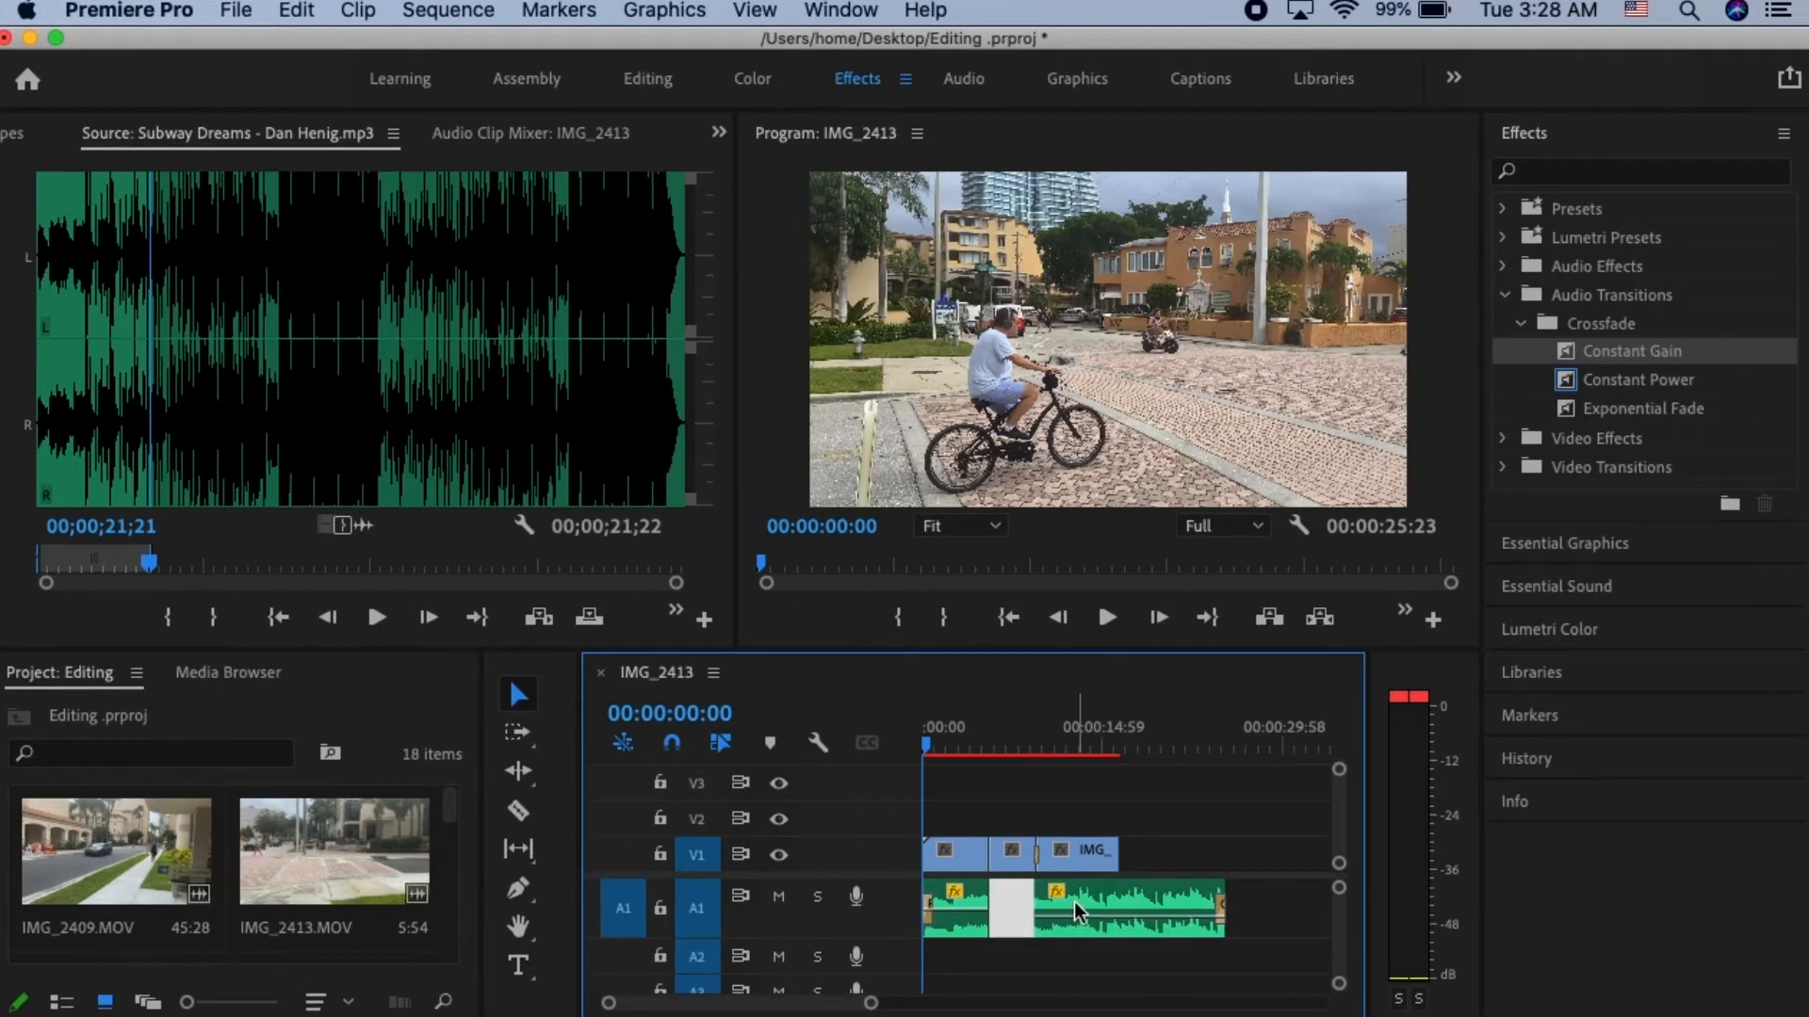
drag(1074, 901, 1038, 906)
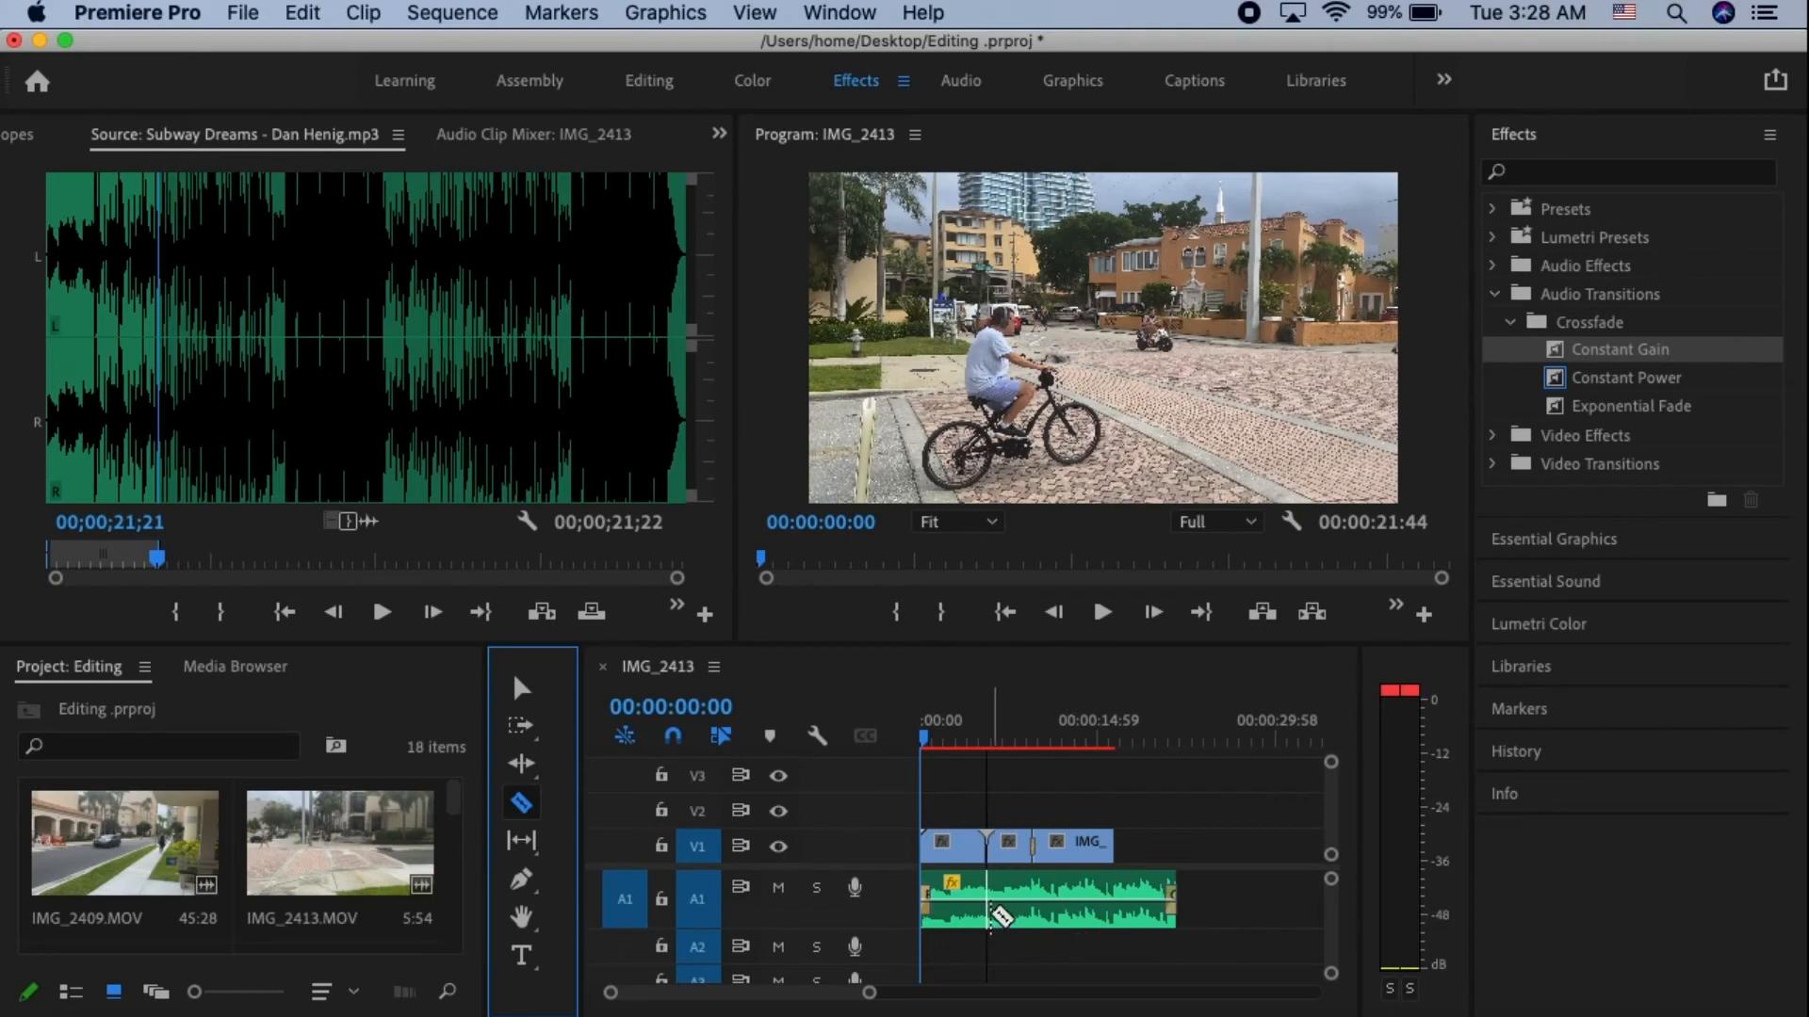
- Cut the music clip on track A1 at the end of the first video clip and again slightly after it
click(987, 904)
click(1006, 907)
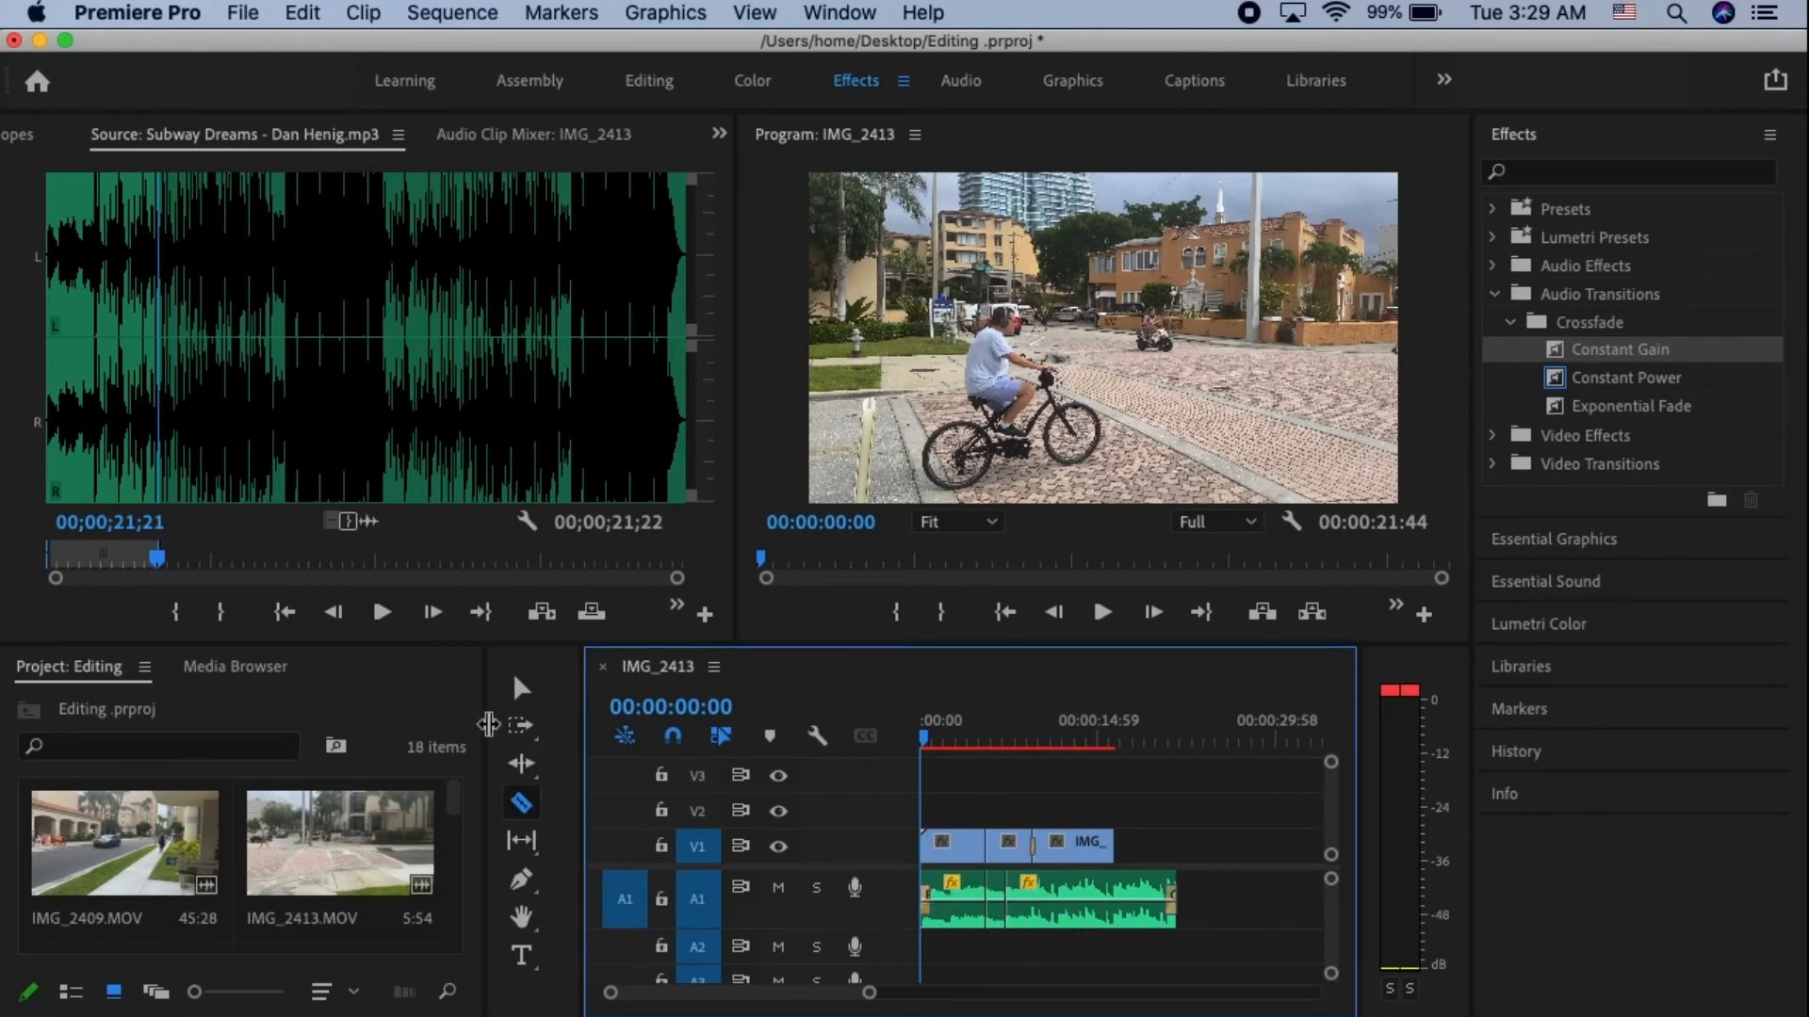
click(521, 687)
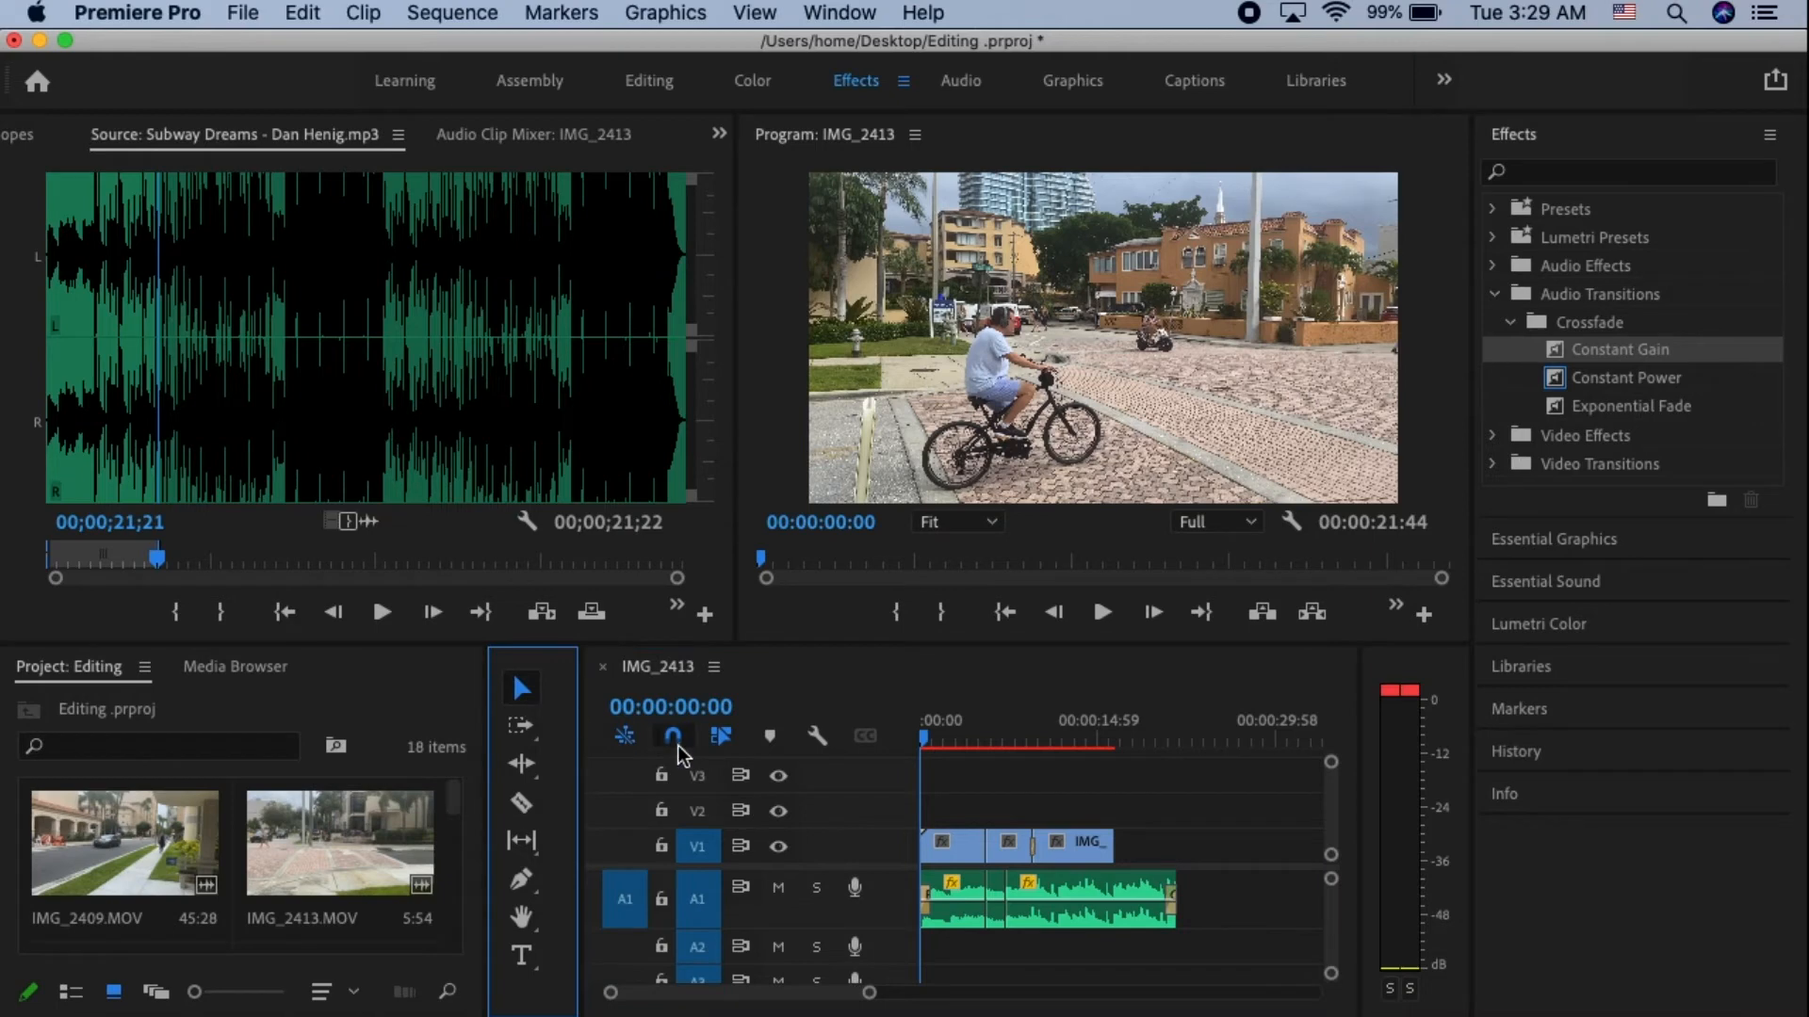
- Delete the short music piece between the two cuts on track A1, and undo the last two edits
click(995, 902)
key(Delete)
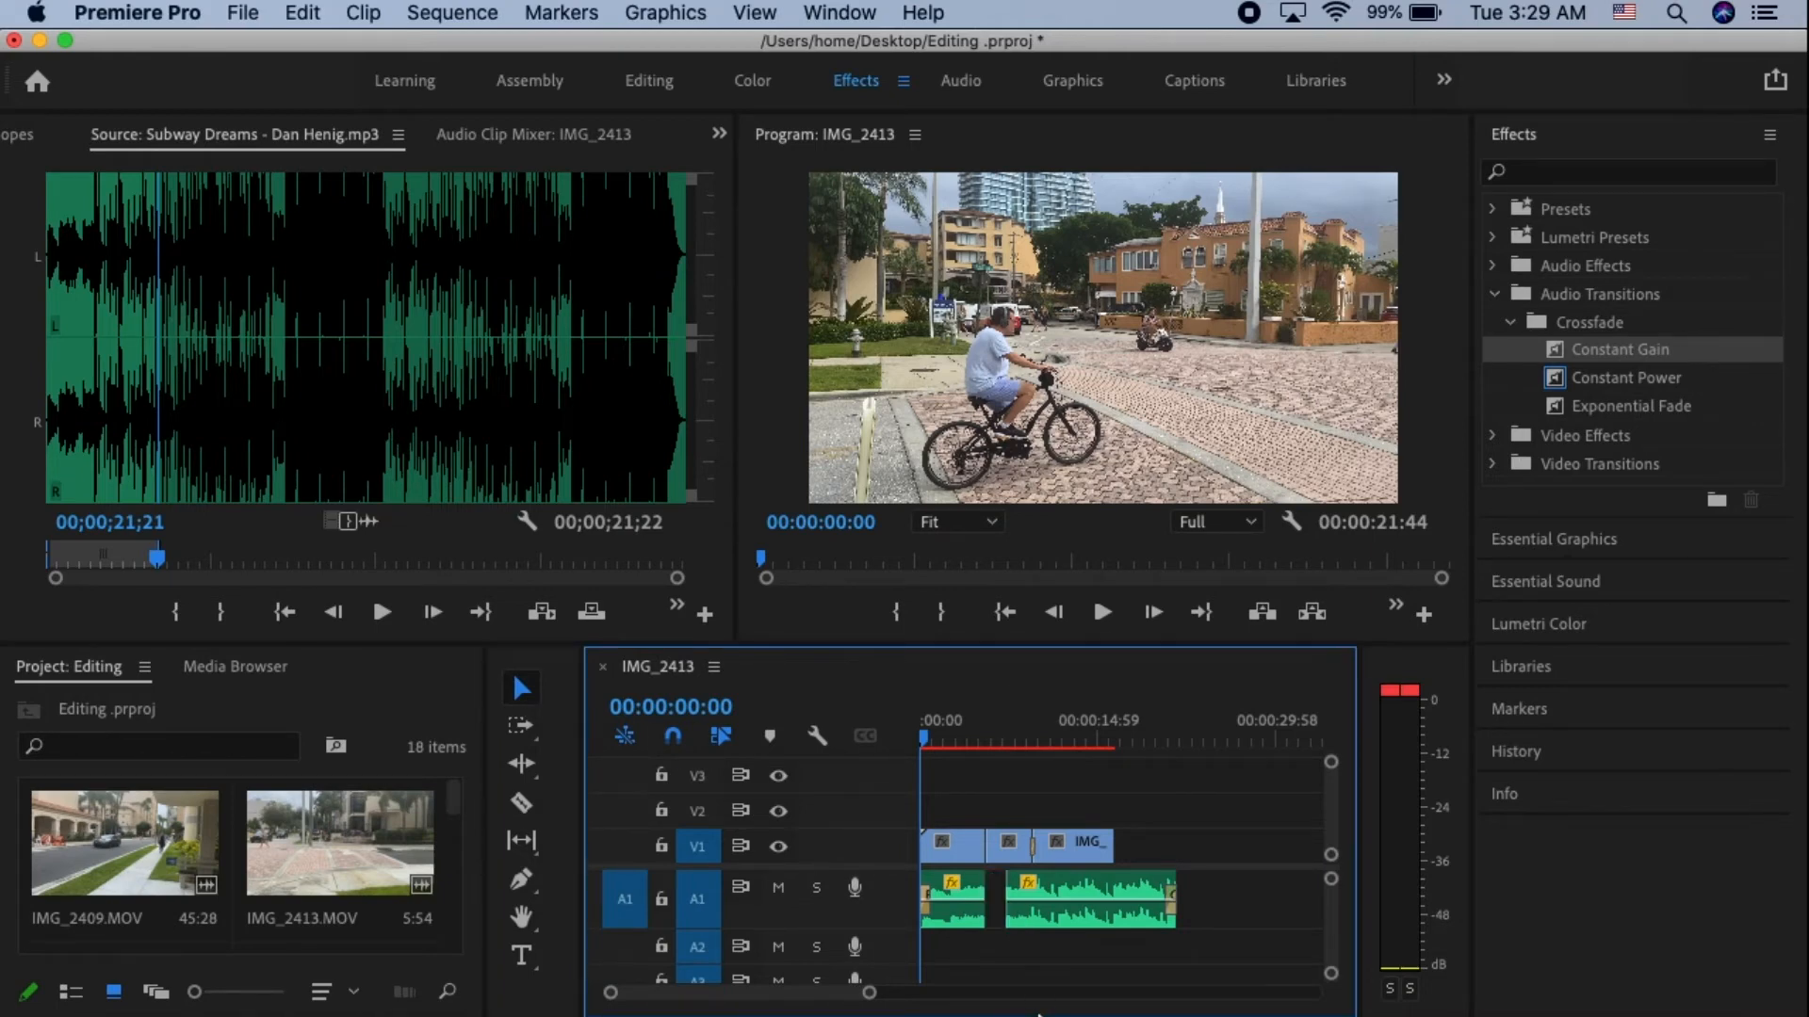
key(super+z)
key(super+z)
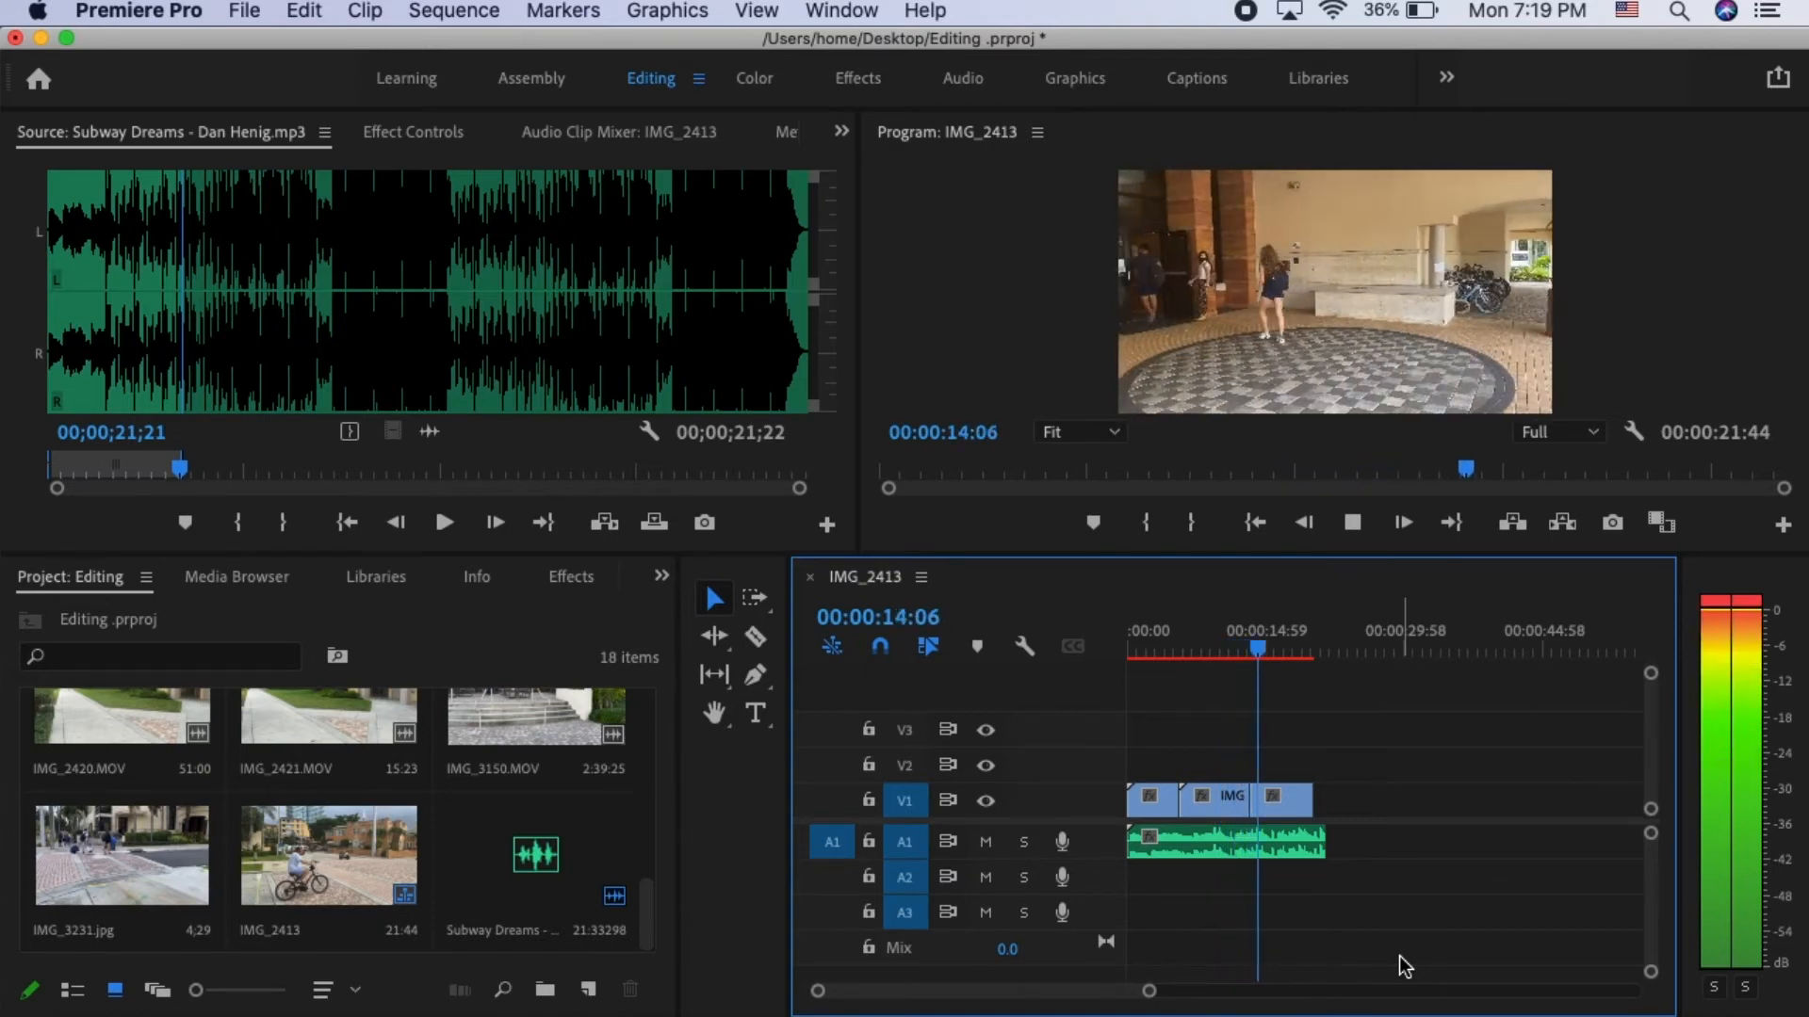
- Stop the playback and return the playhead to the start of the sequence
key(space)
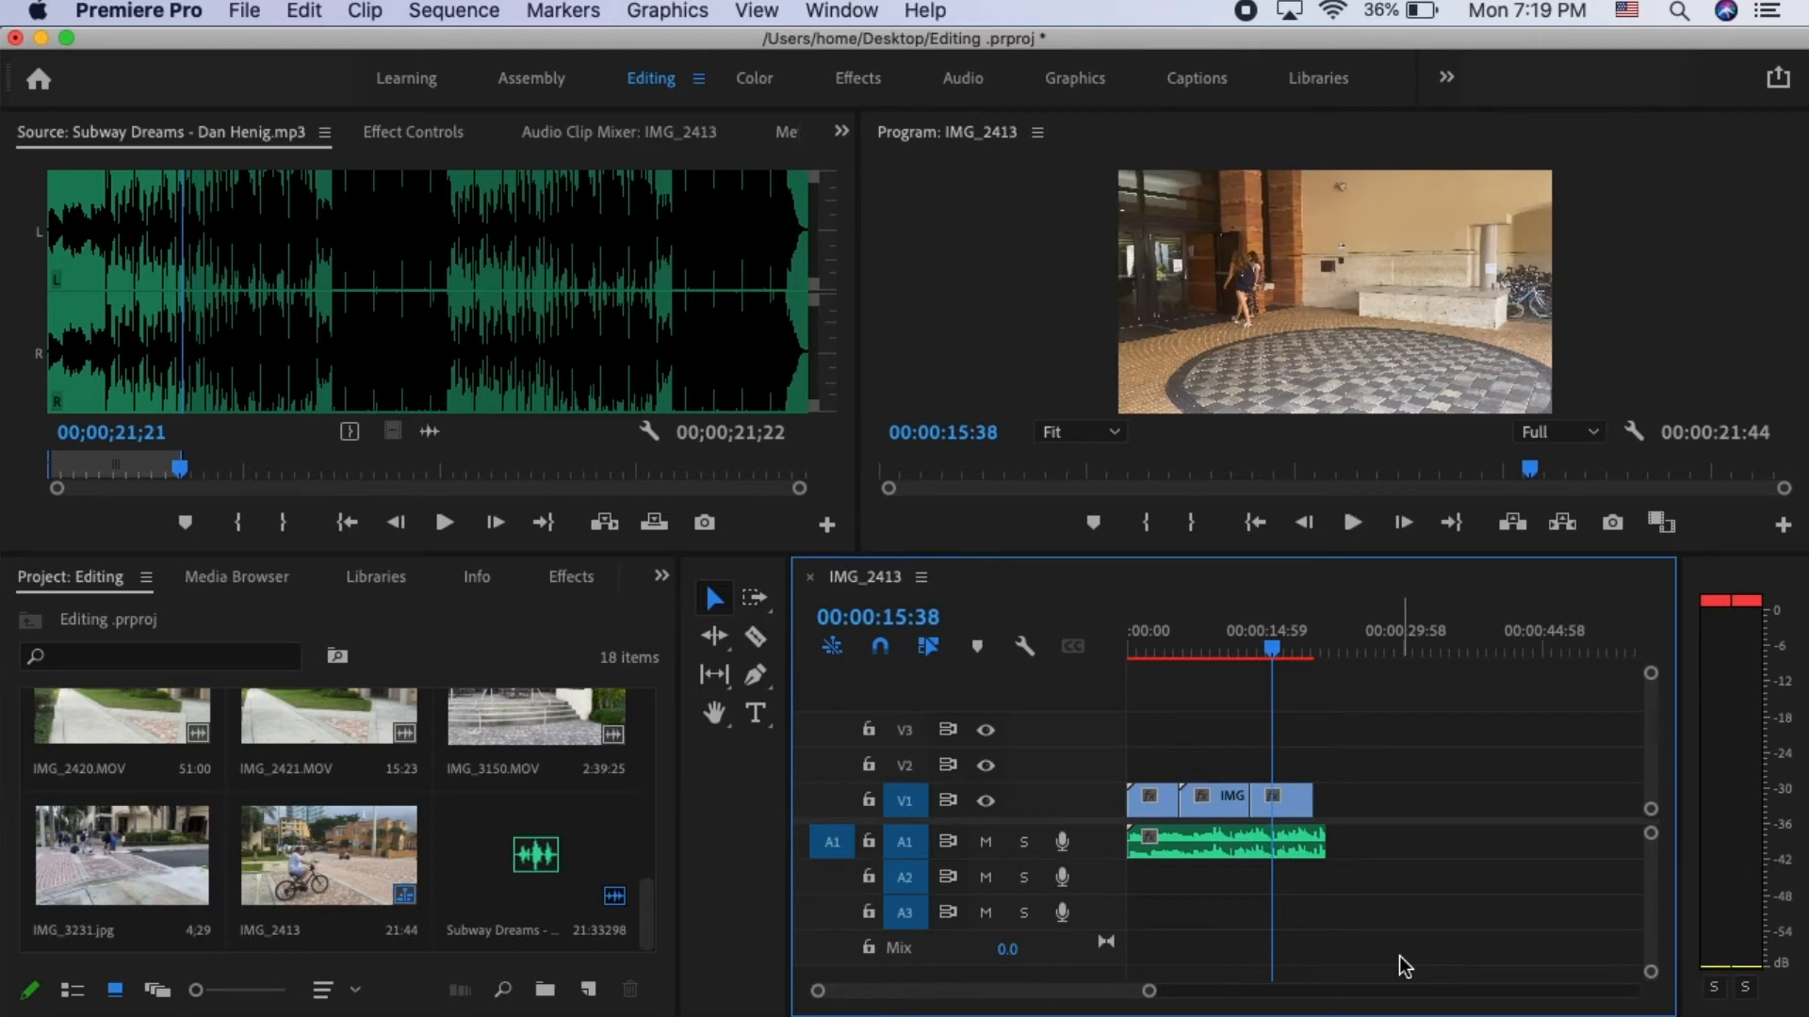
drag(1274, 648, 1053, 638)
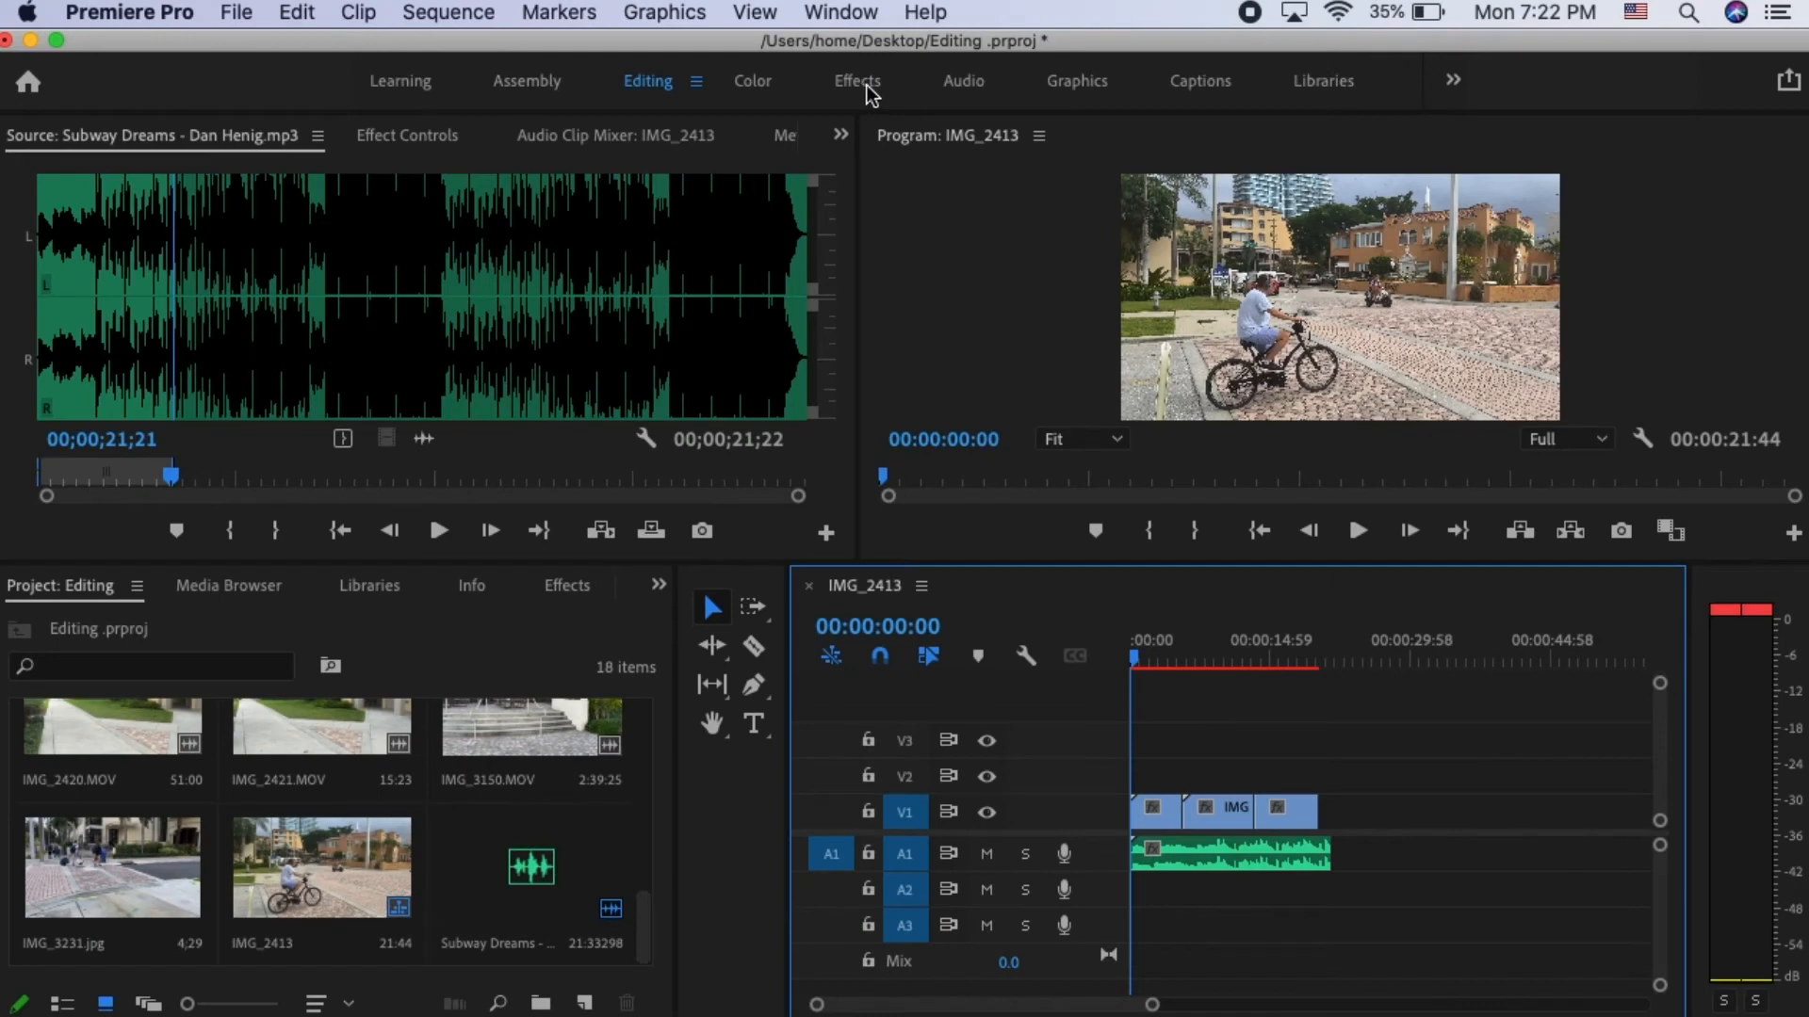
- Switch to the Effects workspace and look through the Dissolve group of video transitions
click(867, 85)
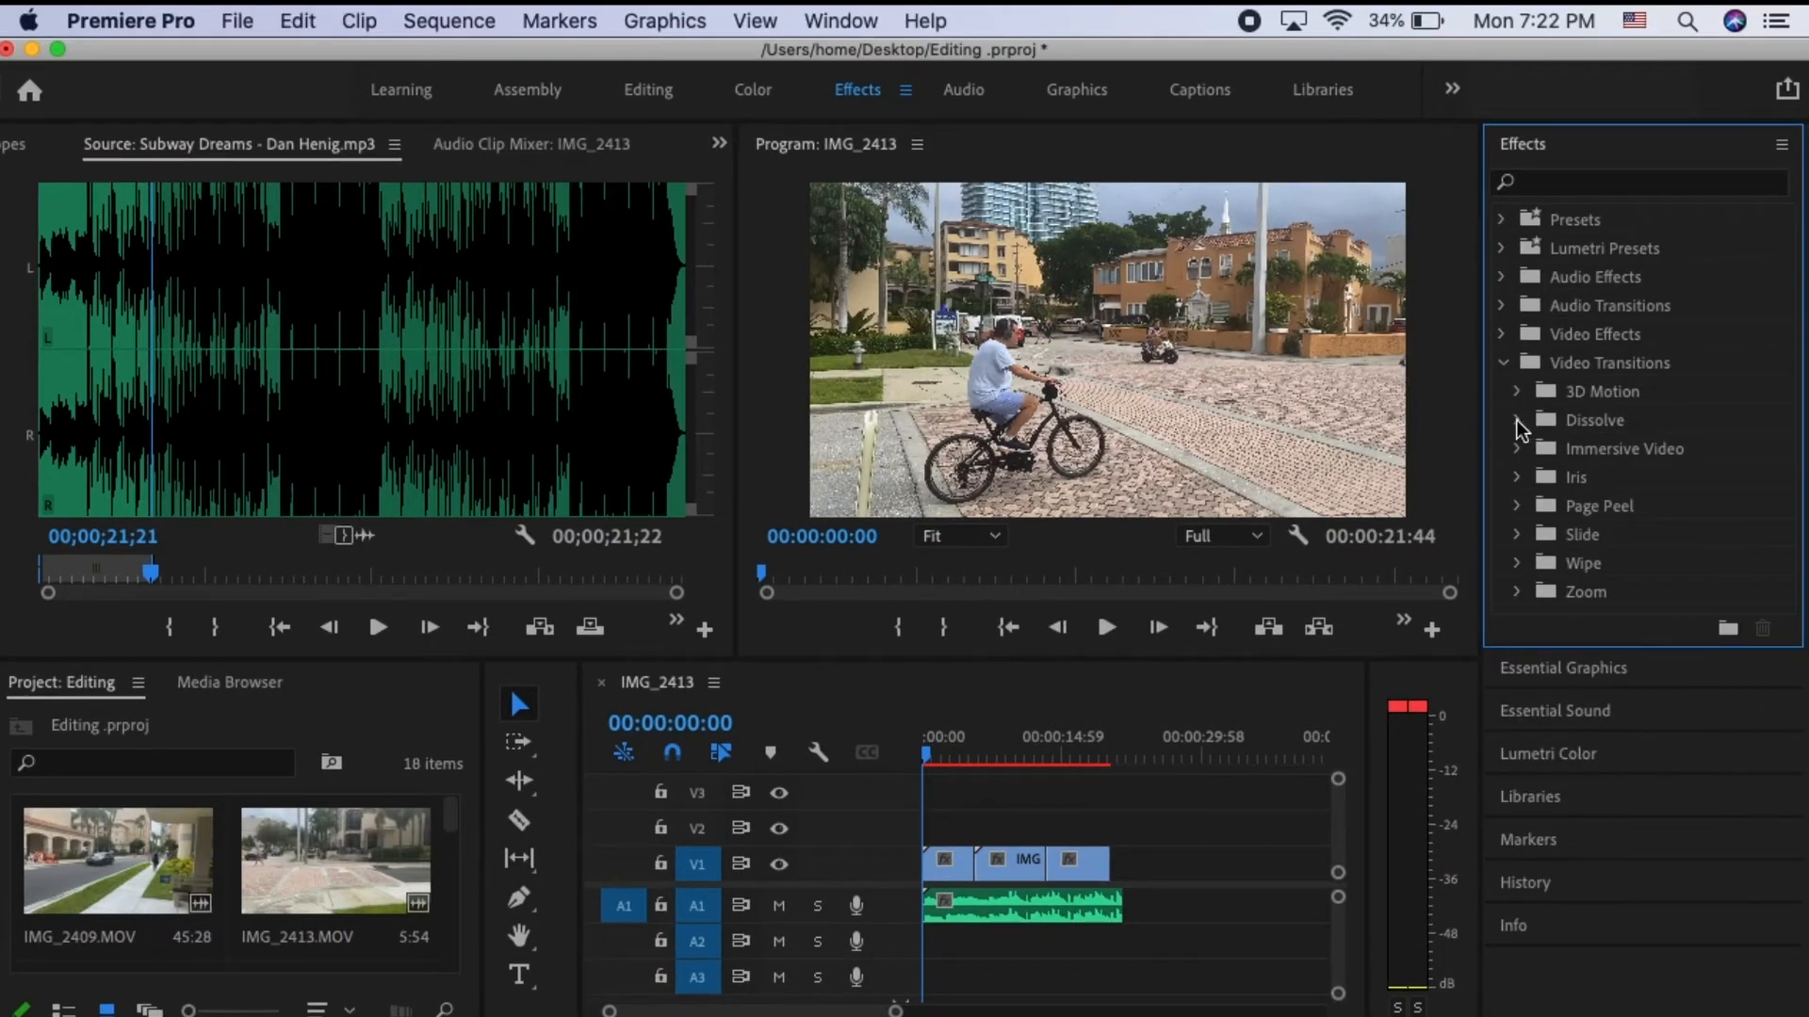
click(1517, 421)
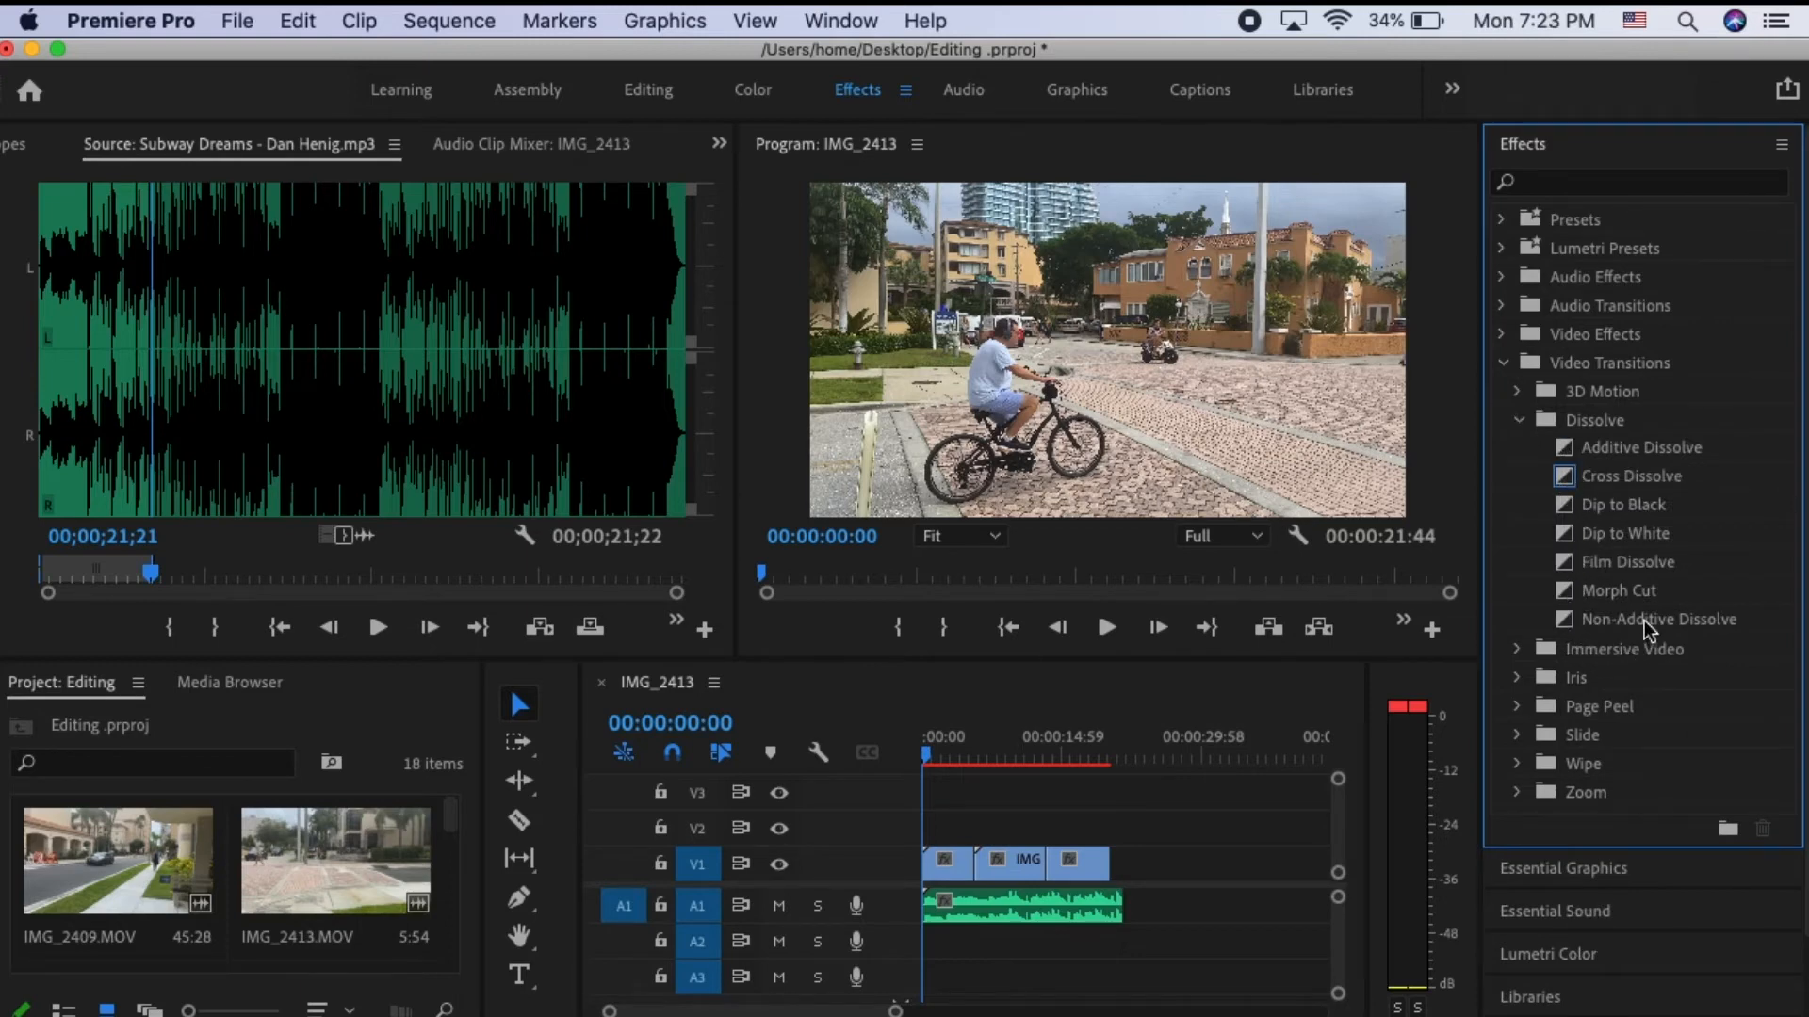
click(1518, 421)
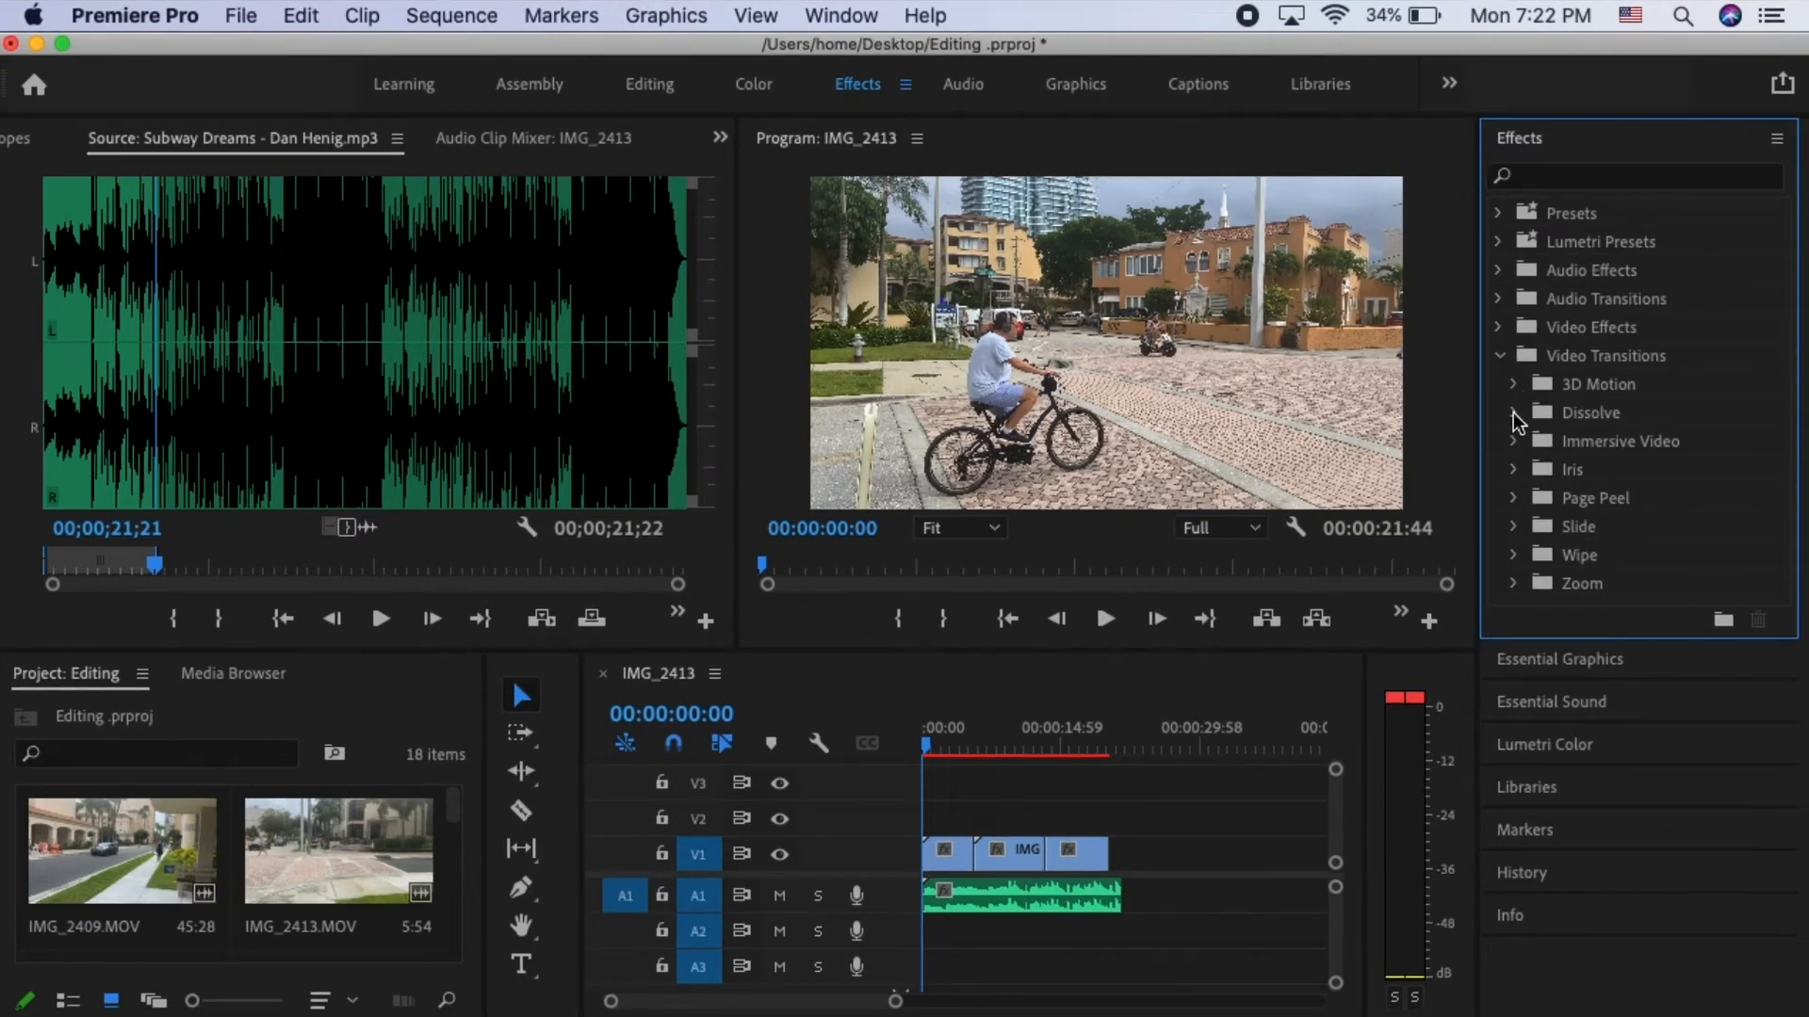
click(1513, 412)
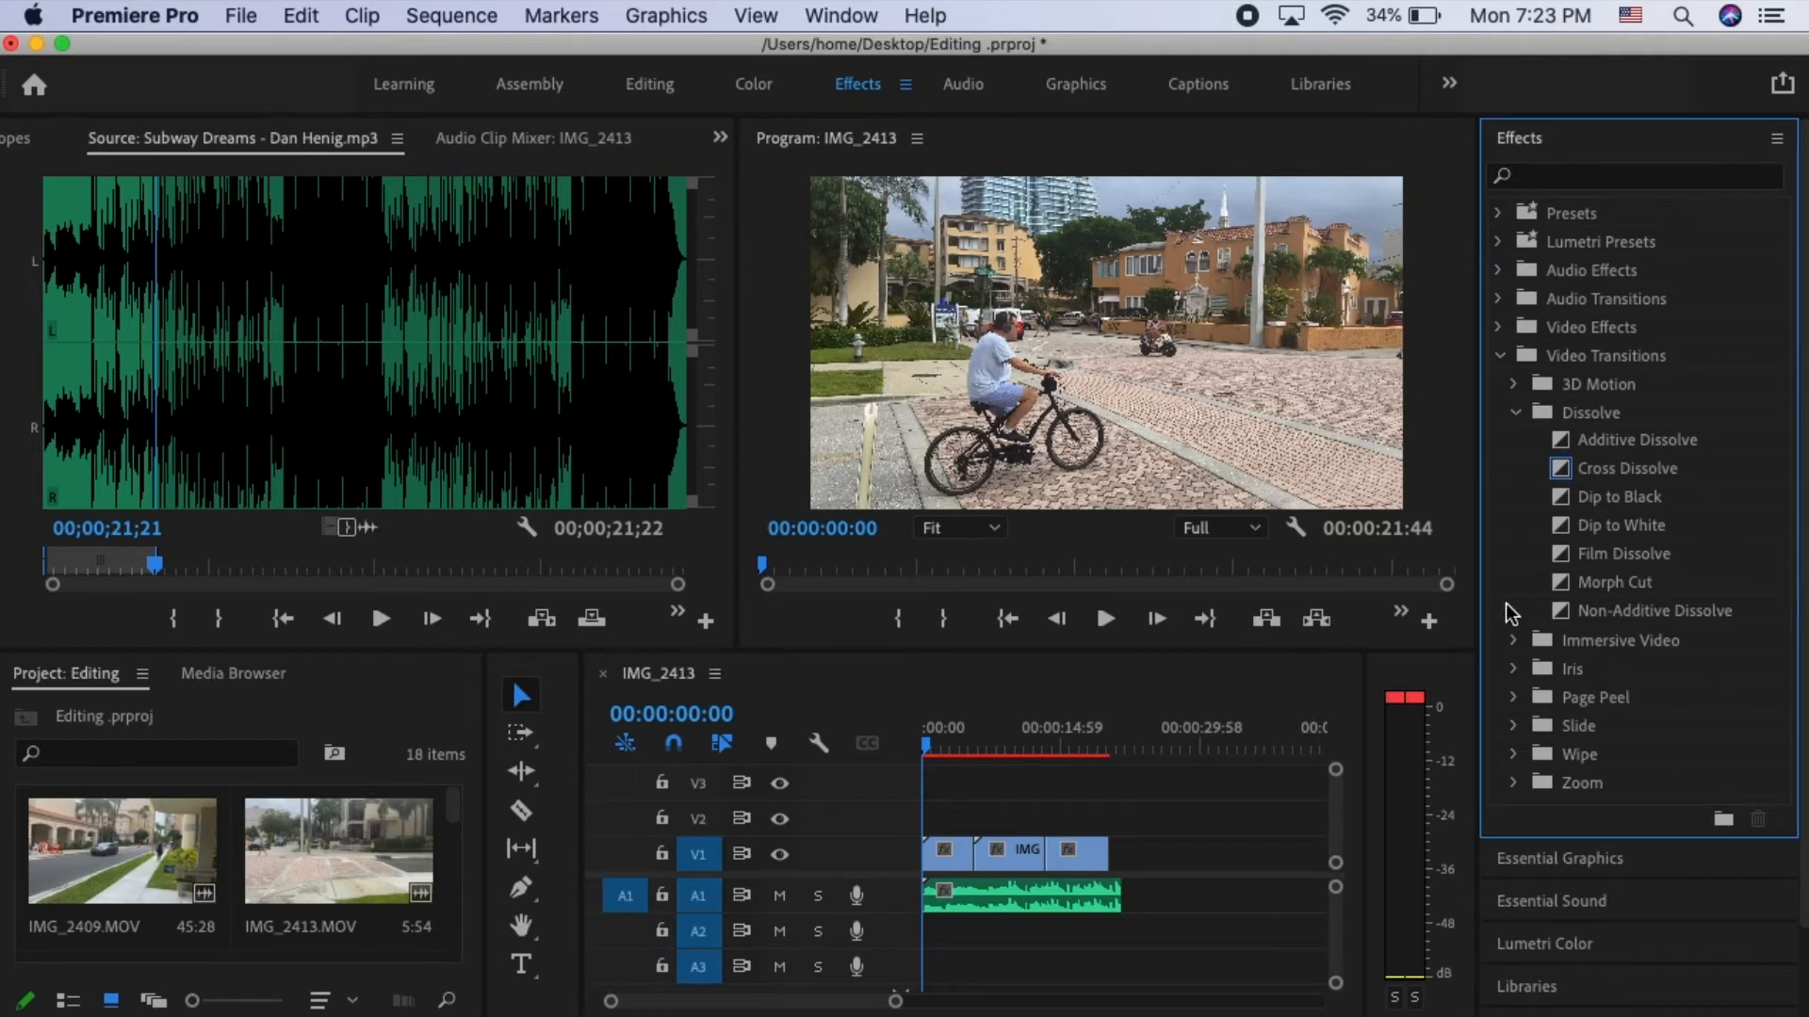
click(1515, 412)
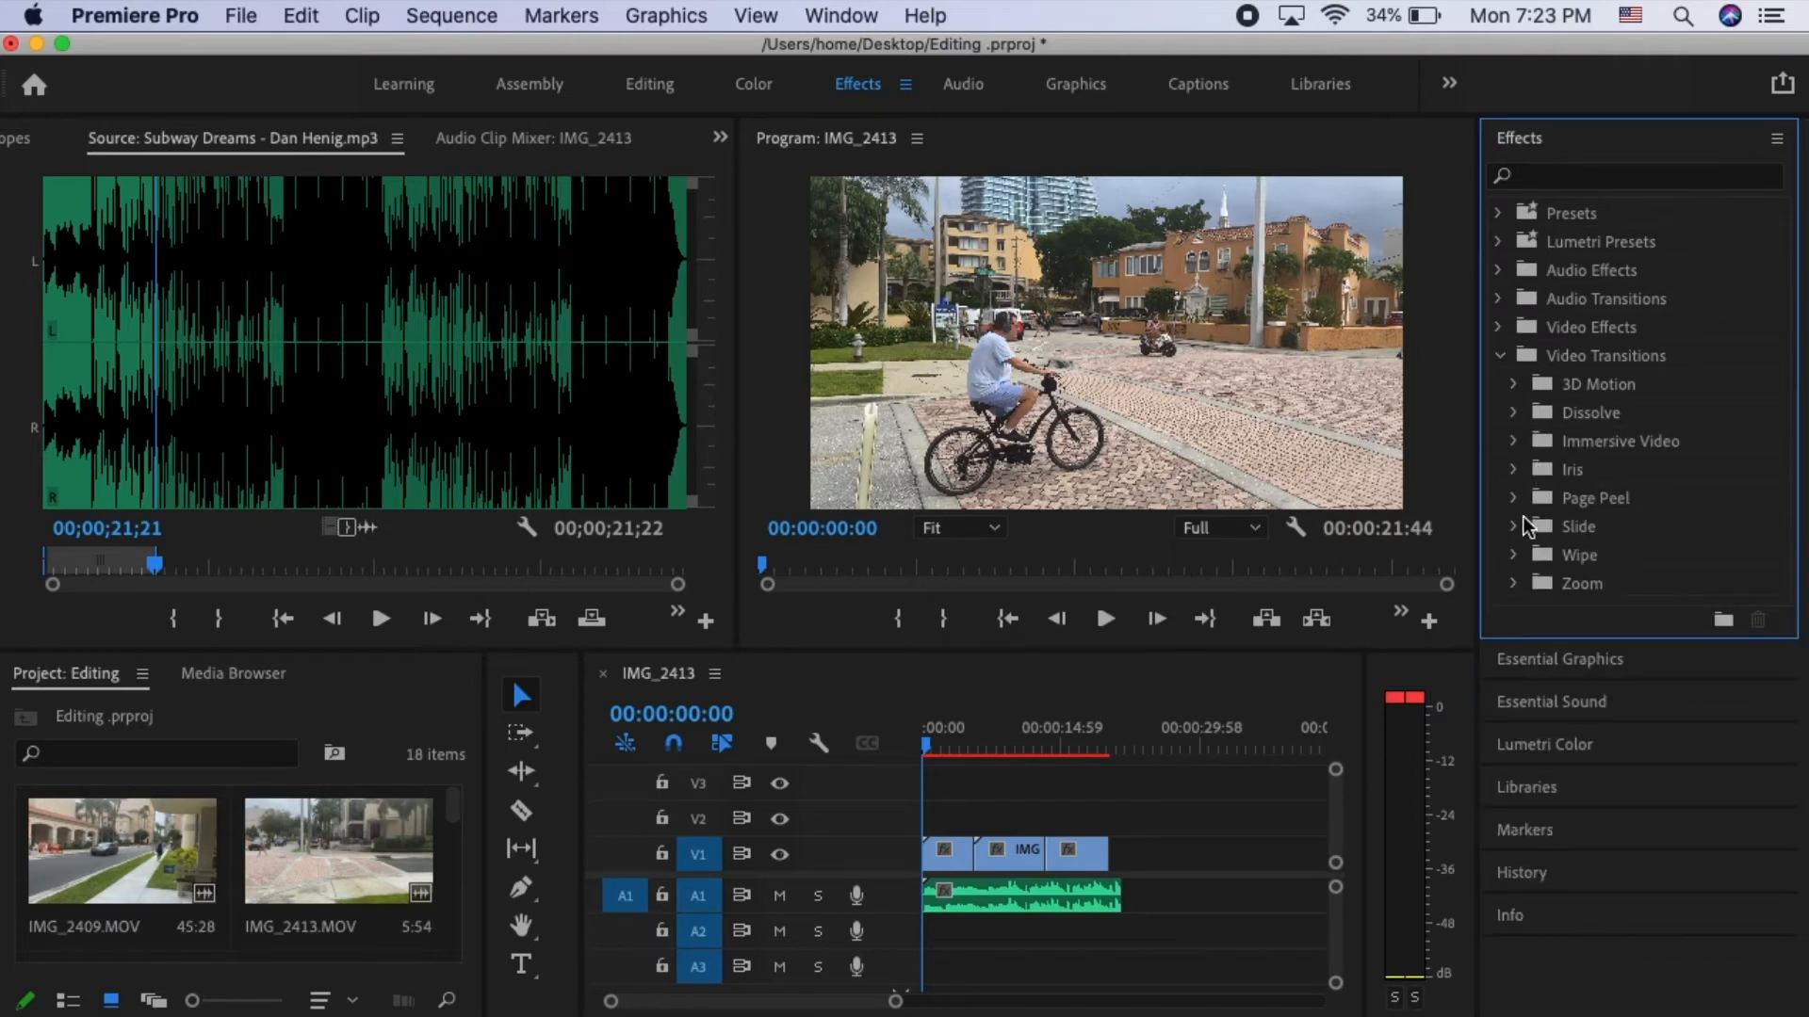
- Examine the video transitions offered in the Page Peel, Slide, Wipe and Zoom groups
click(1514, 499)
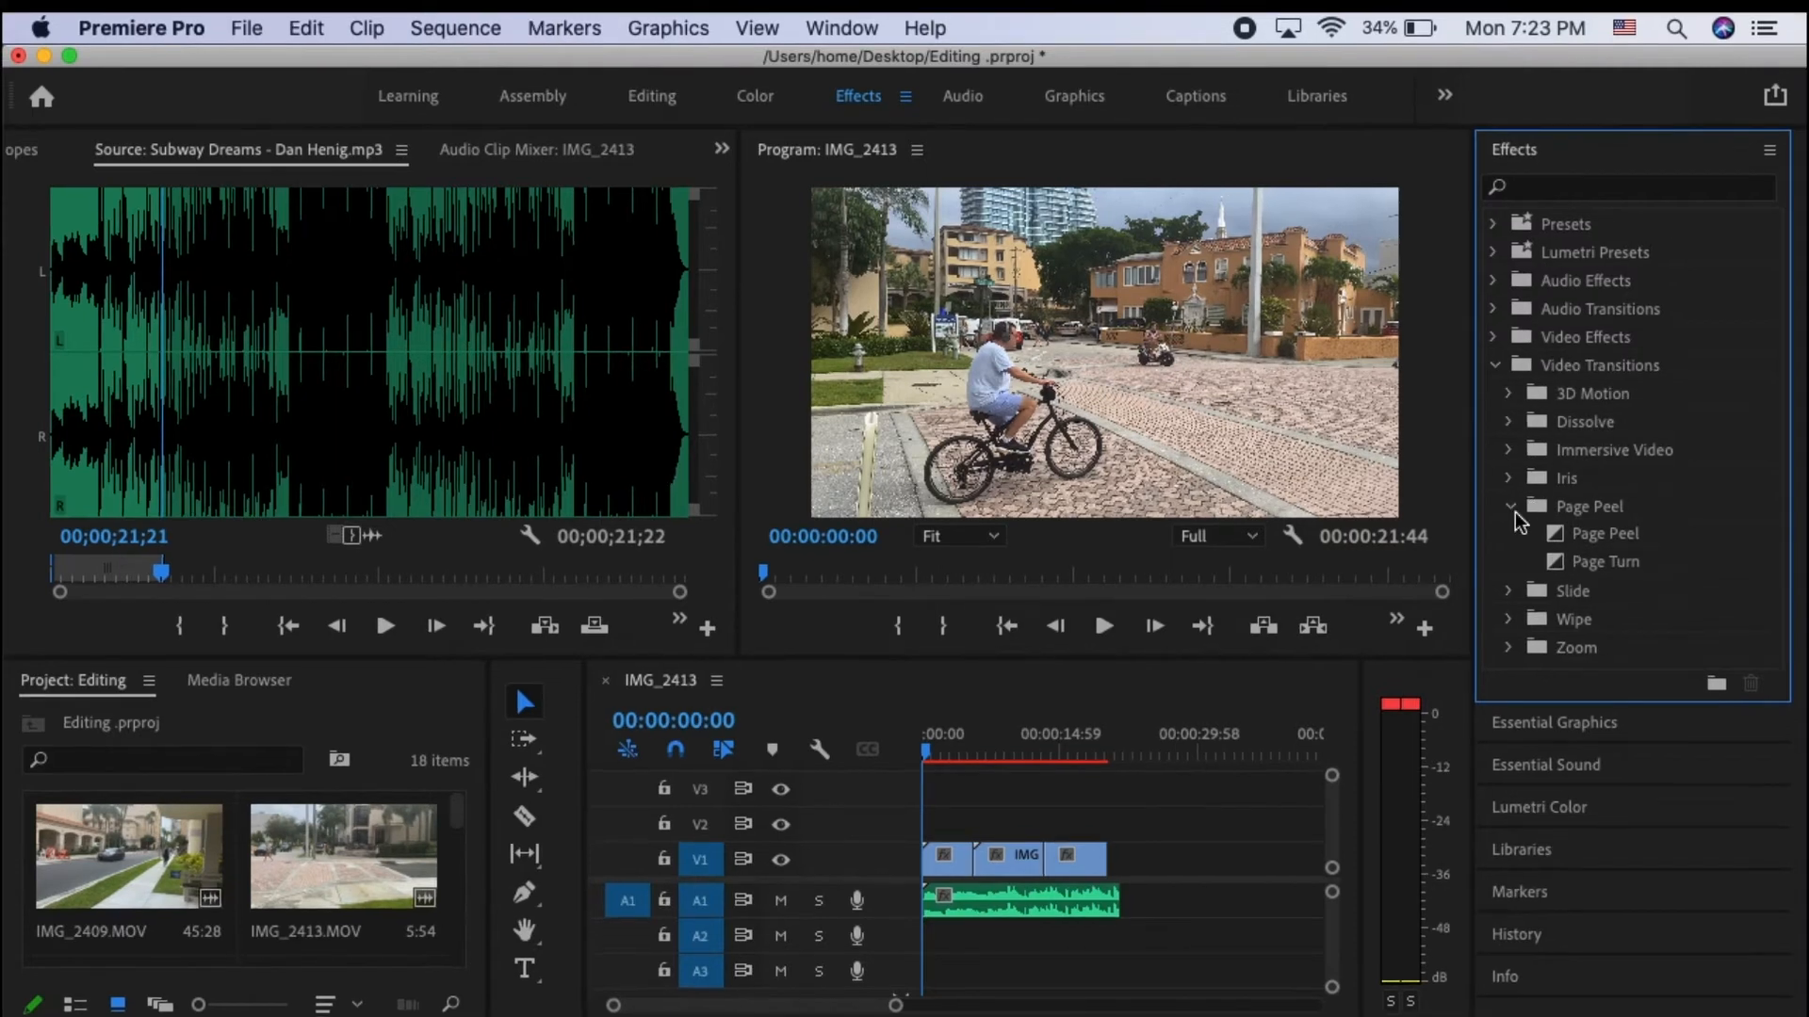
click(1513, 507)
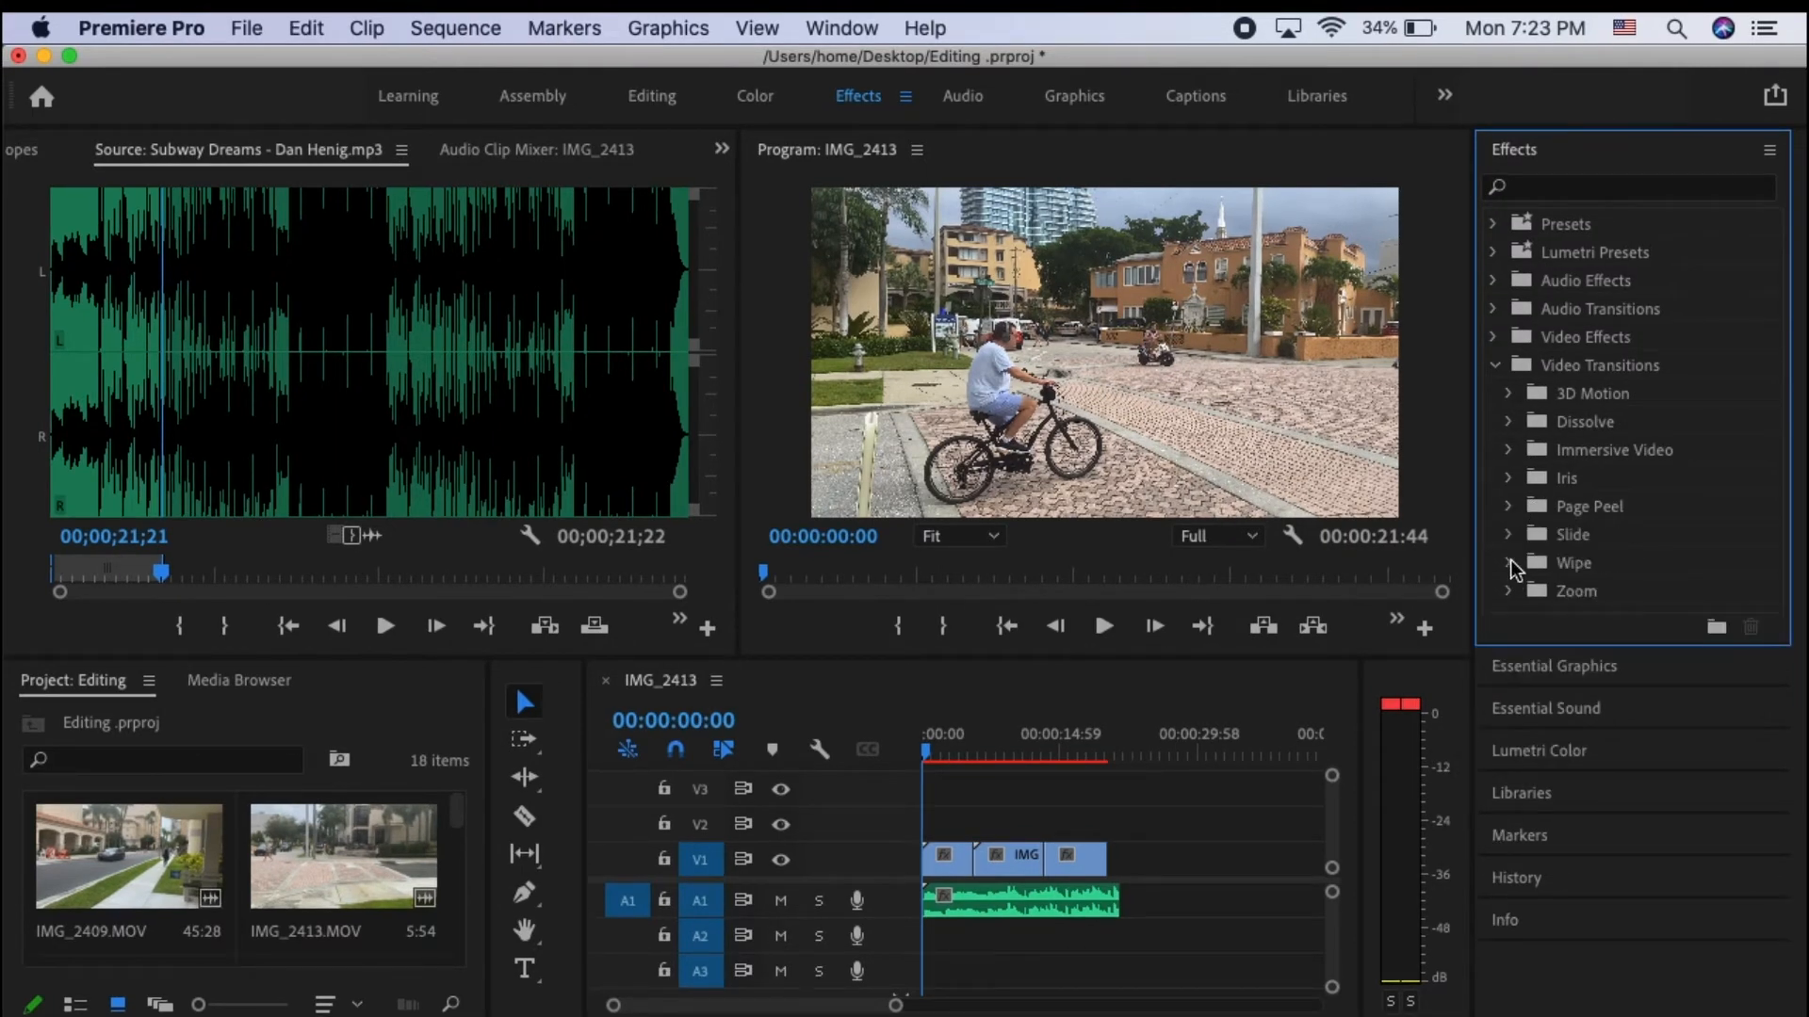
click(1509, 535)
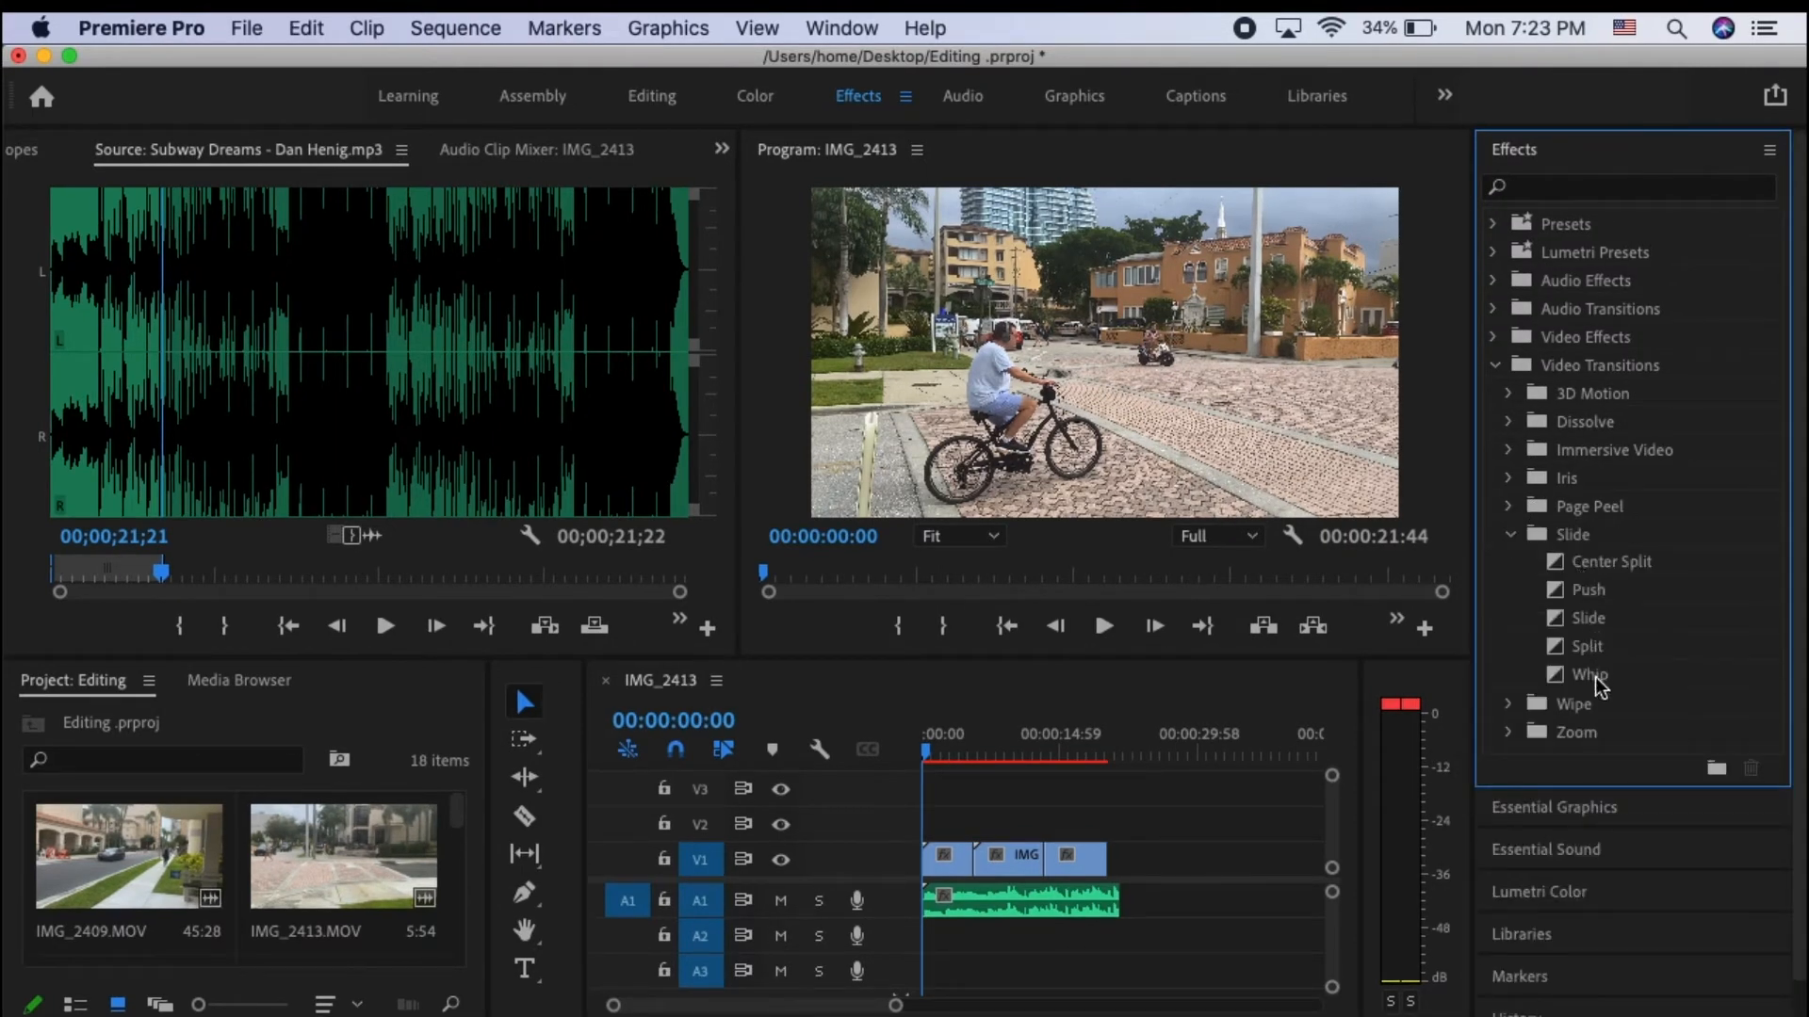
click(1514, 537)
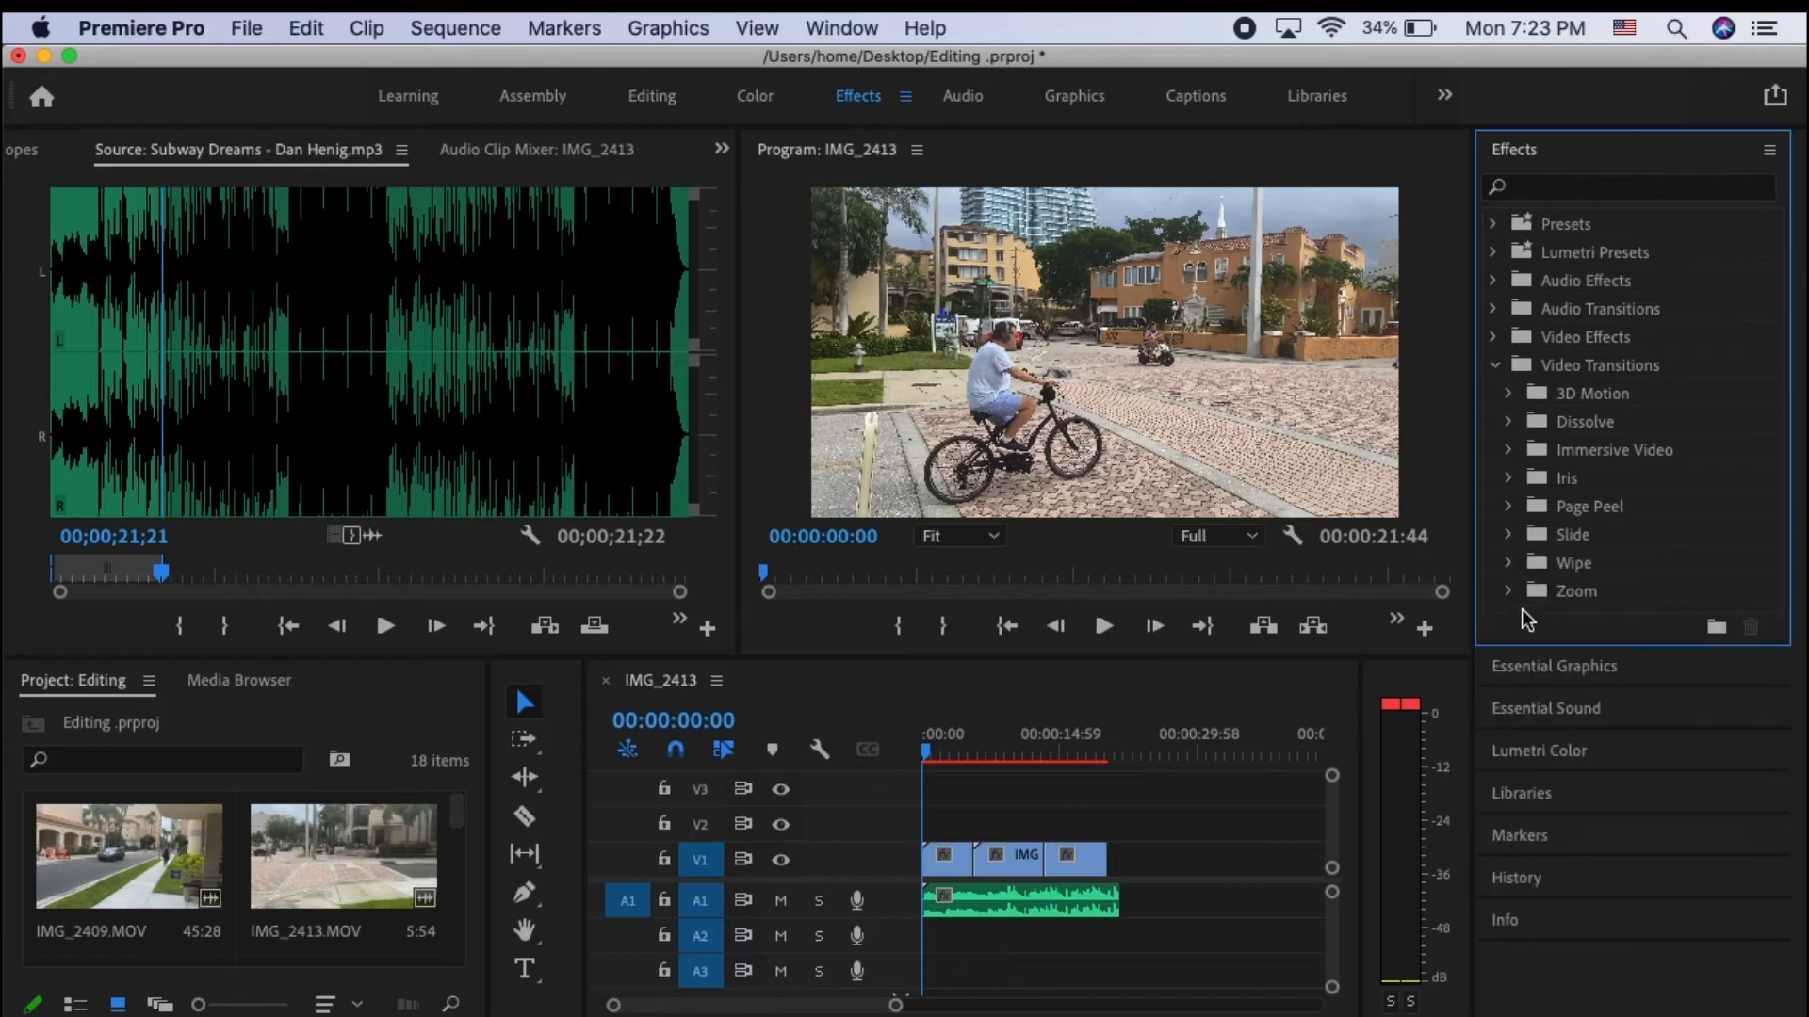
click(1511, 563)
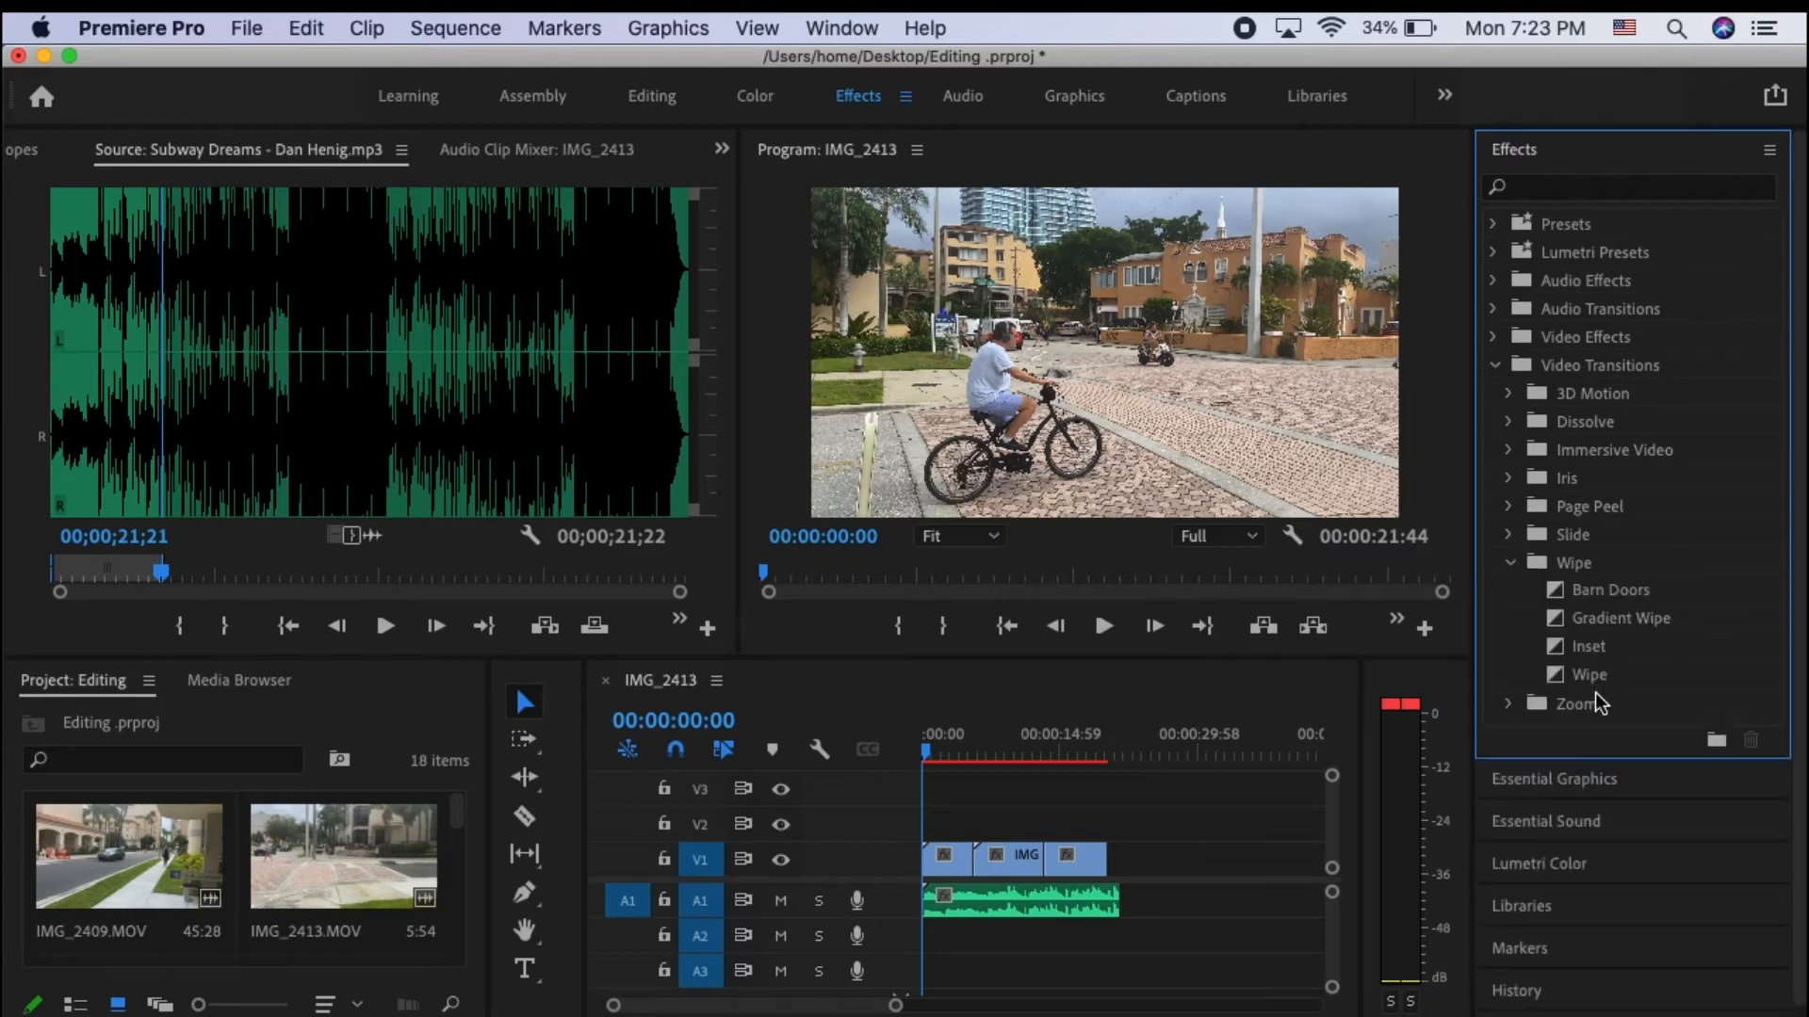
click(1510, 564)
click(1512, 592)
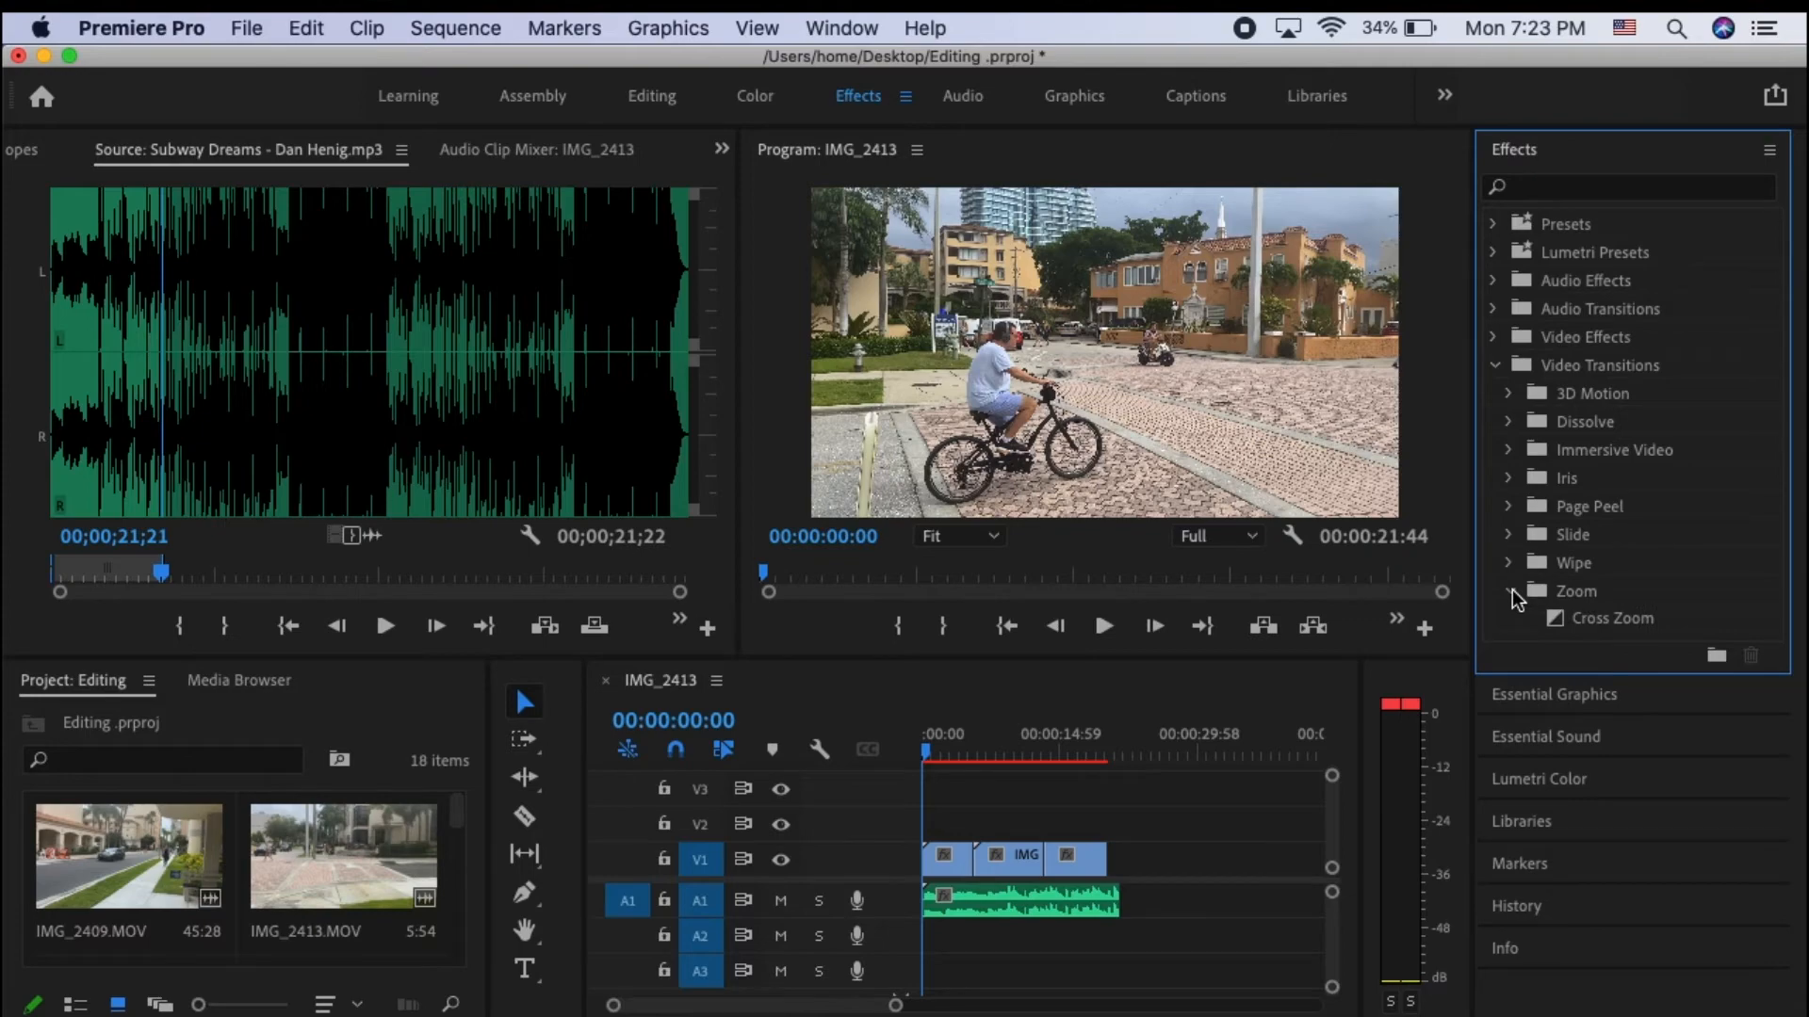
click(1511, 593)
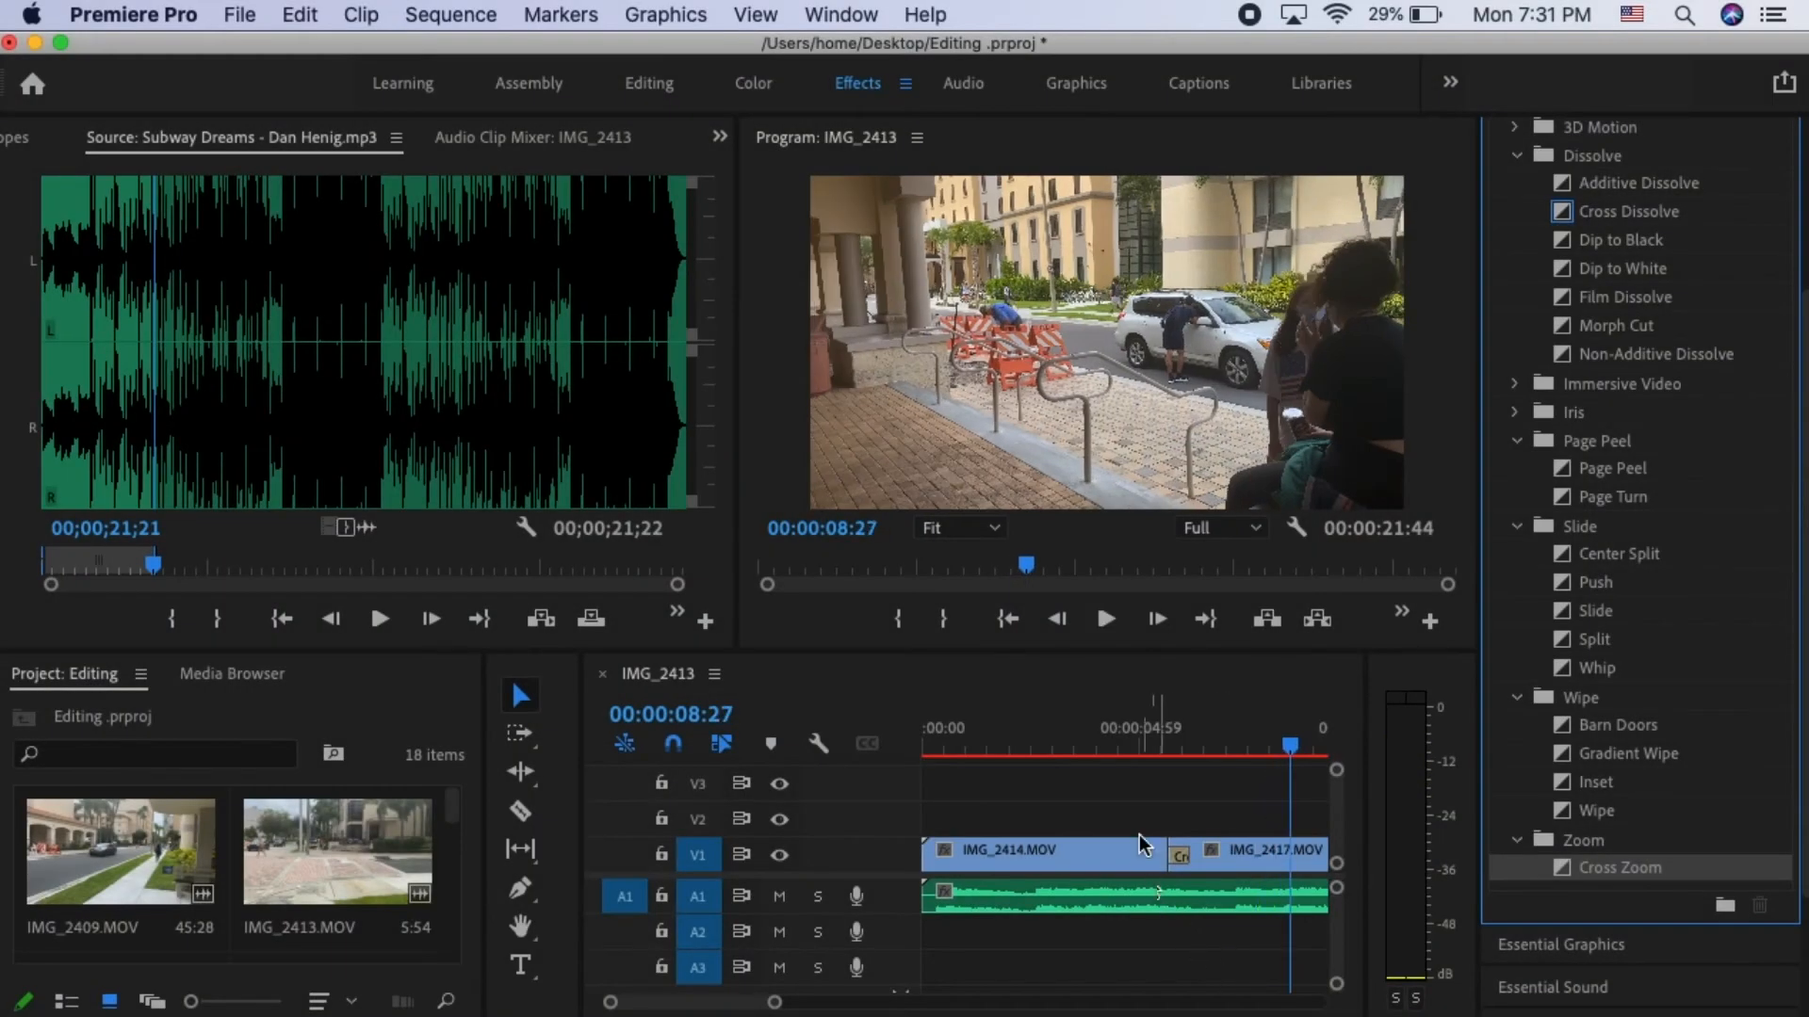
- Play the sequence from 00:00:04:52 to preview the transition between IMG_2414.MOV and IMG_2417.MOV
click(1135, 740)
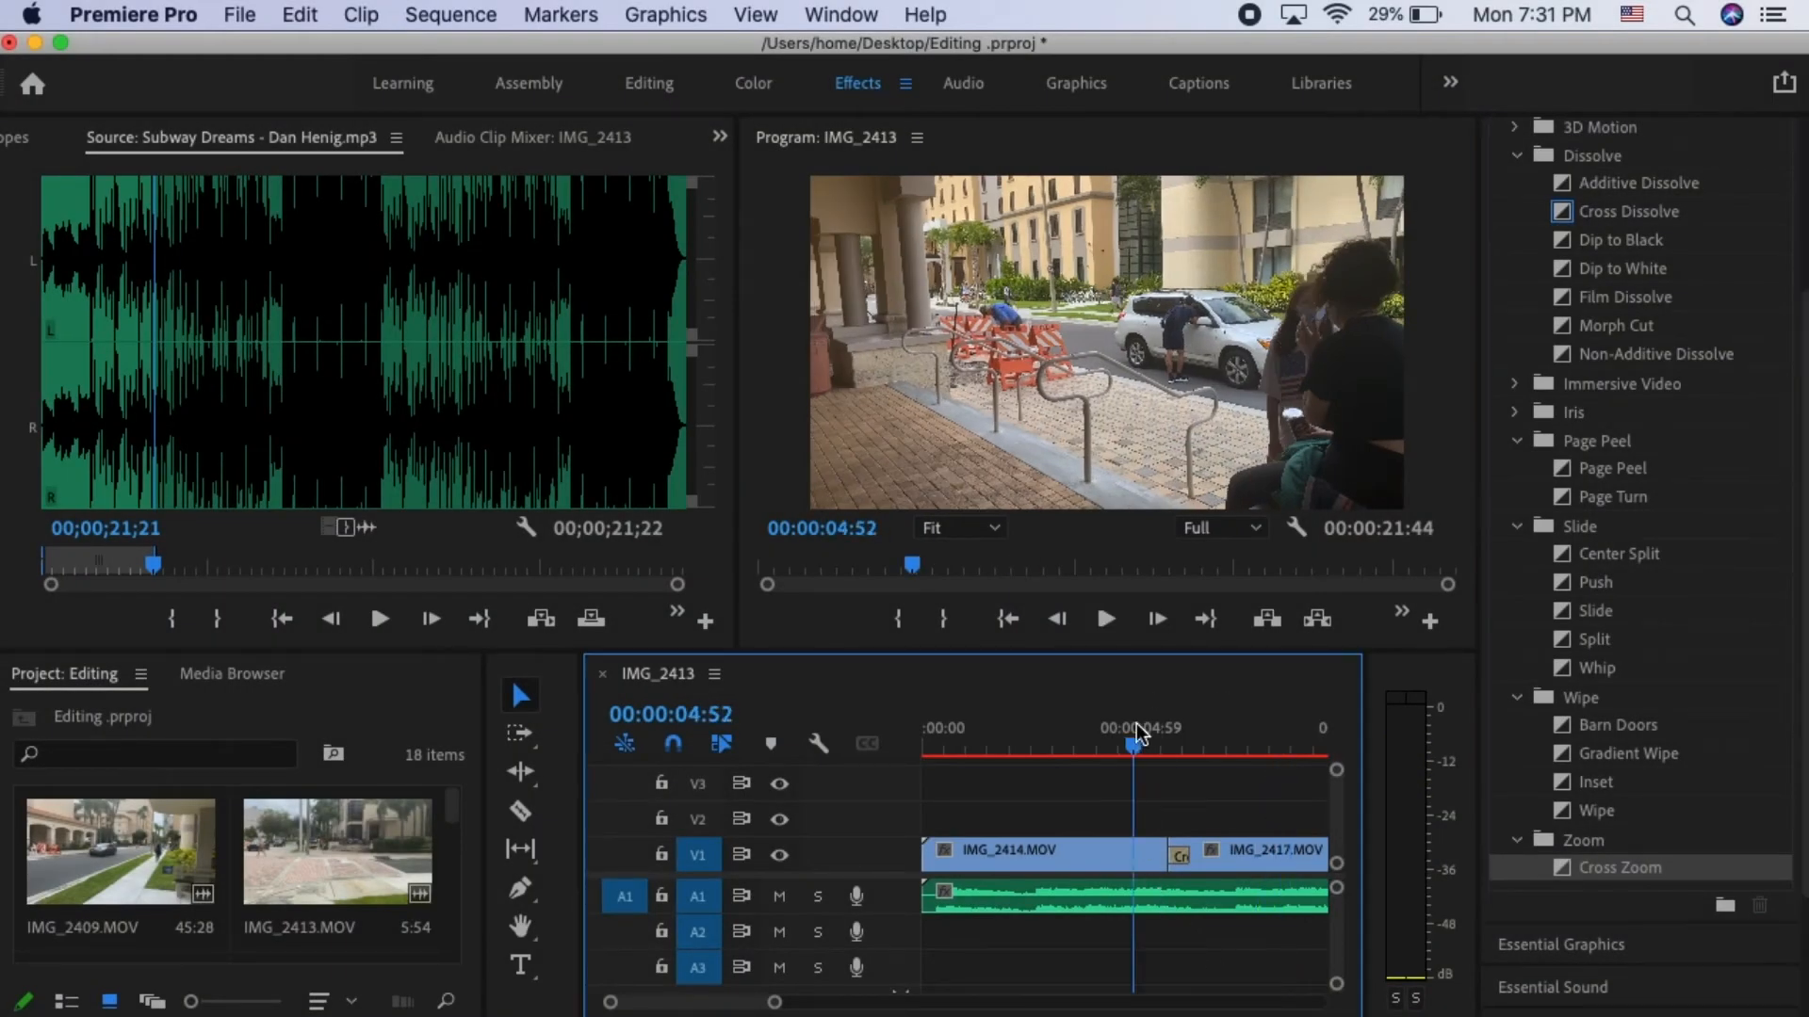
key(space)
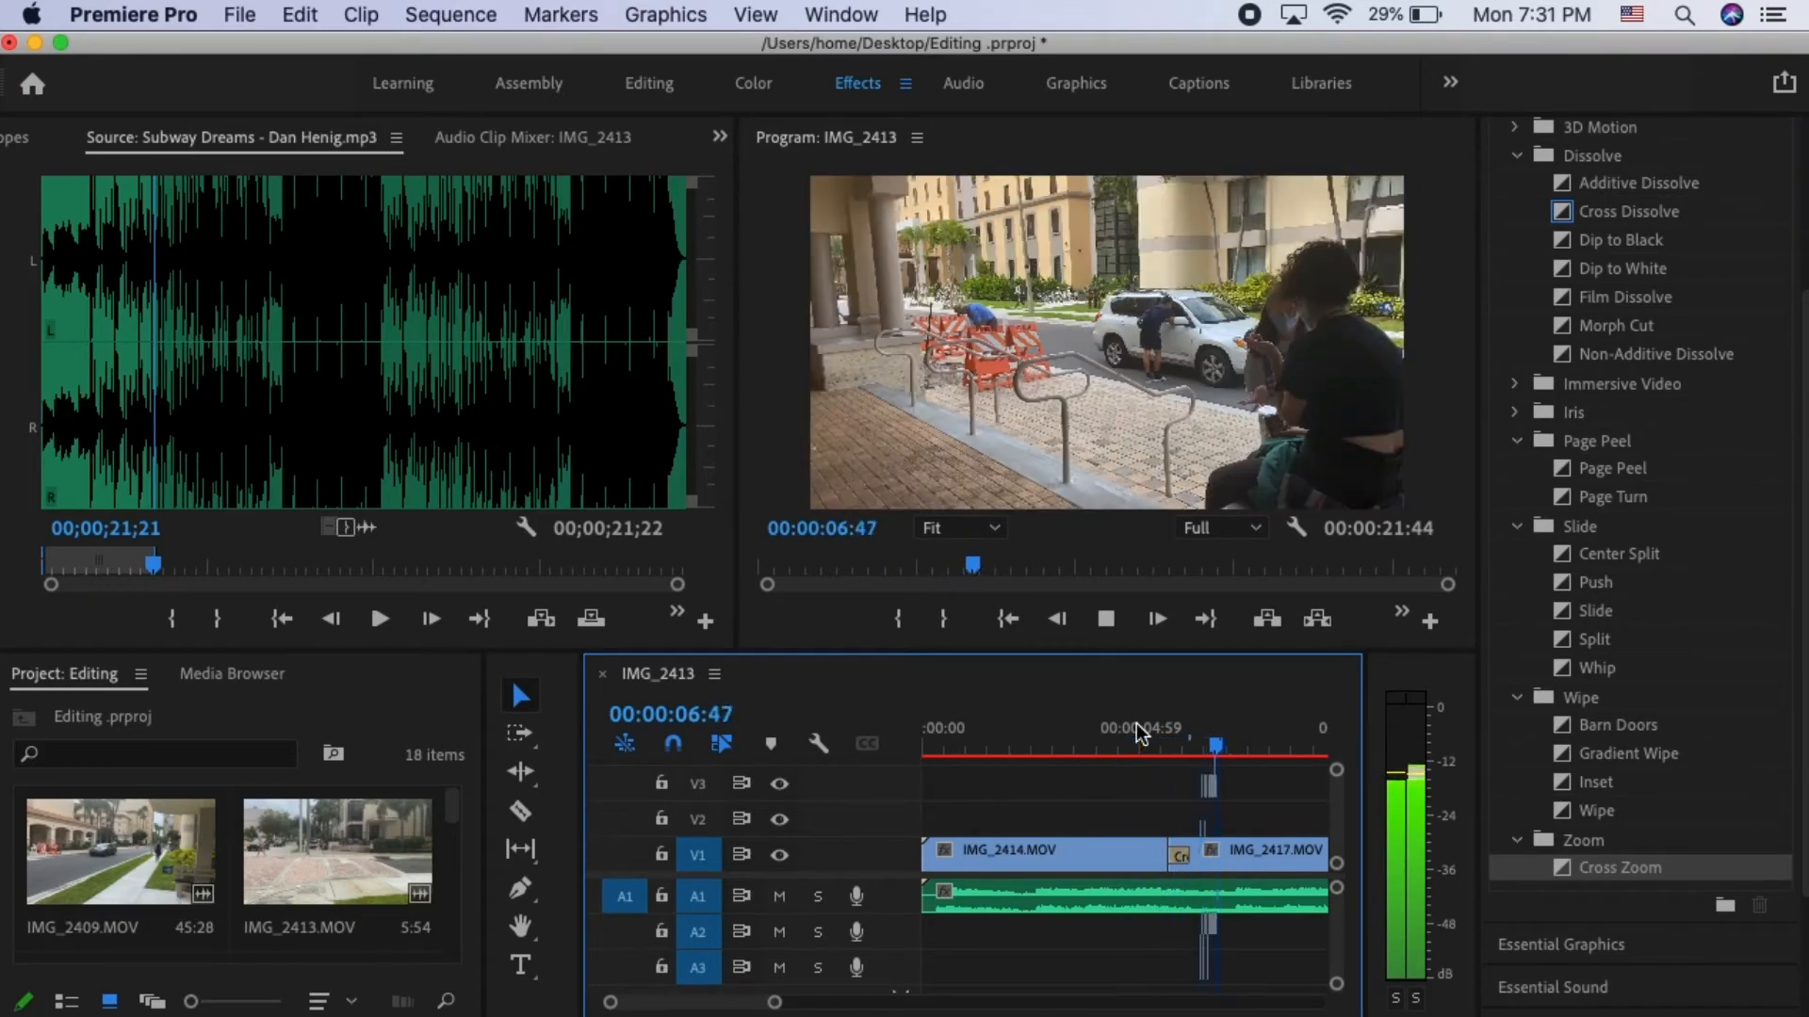
- Replace the Cross Zoom transition between IMG_2414.MOV and IMG_2417.MOV on V1 with the Whip transition
key(space)
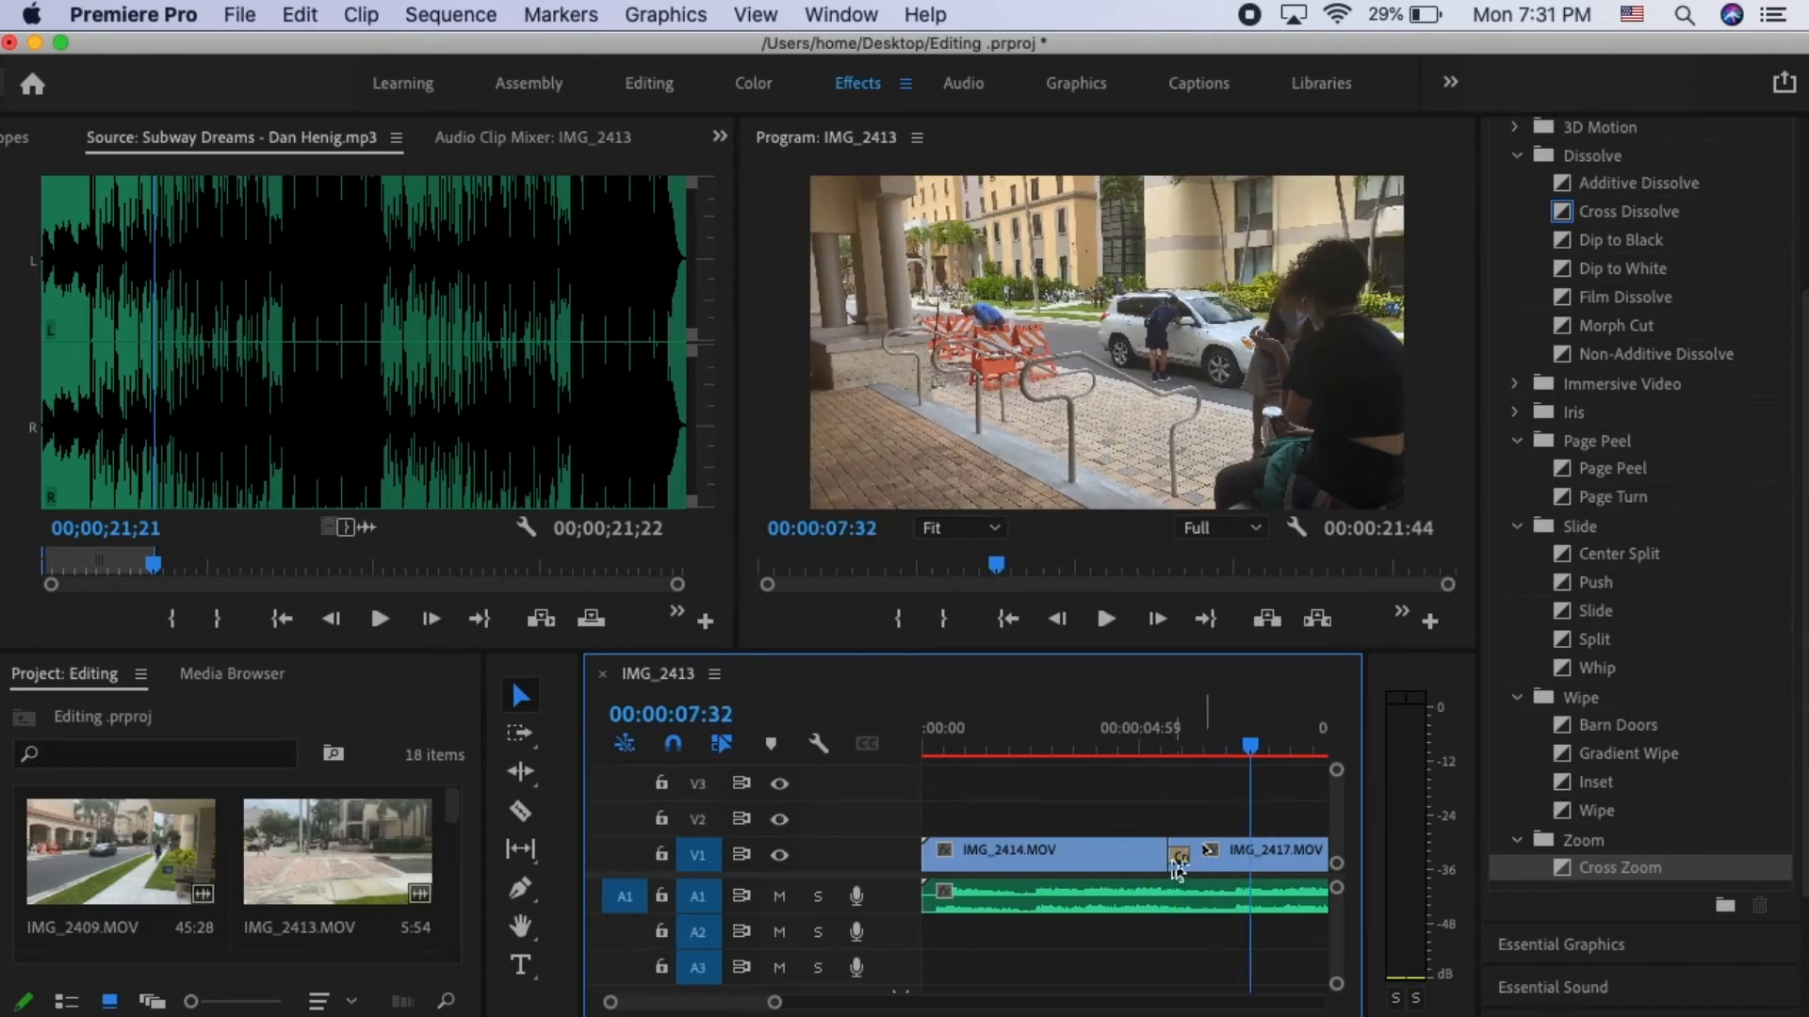
drag(1177, 868, 1176, 866)
key(Delete)
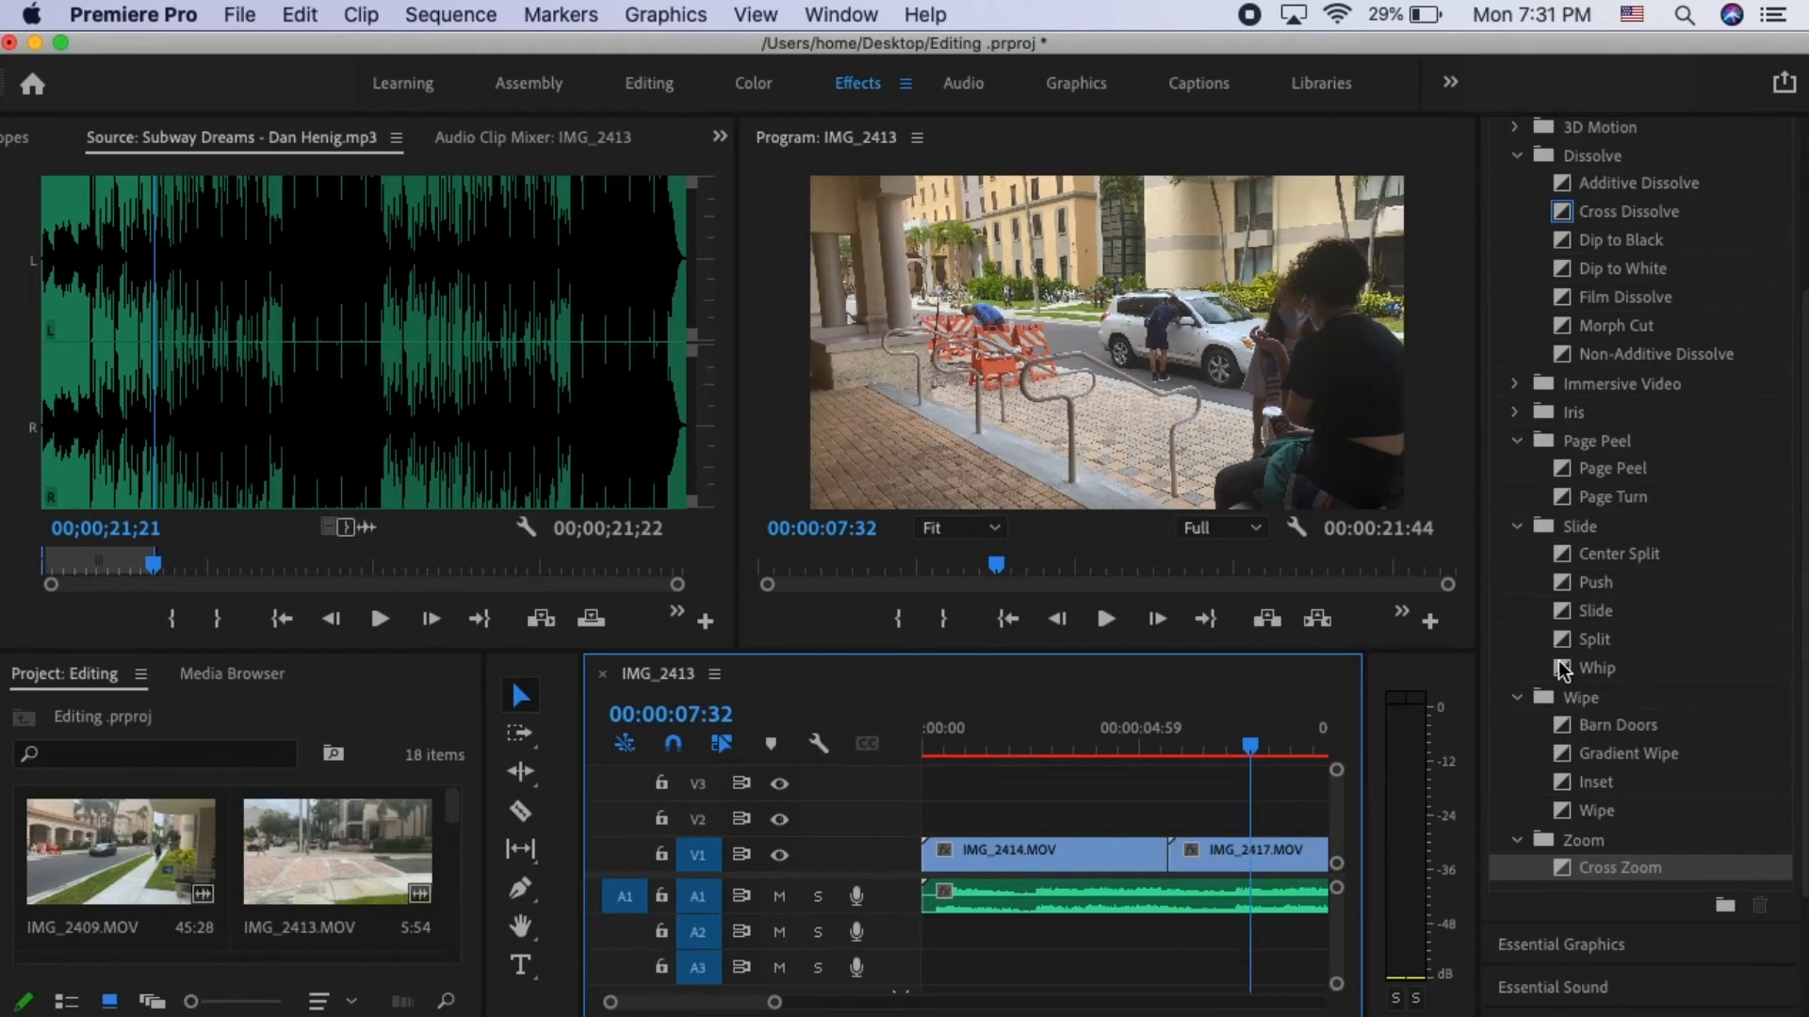
drag(1561, 670, 1177, 859)
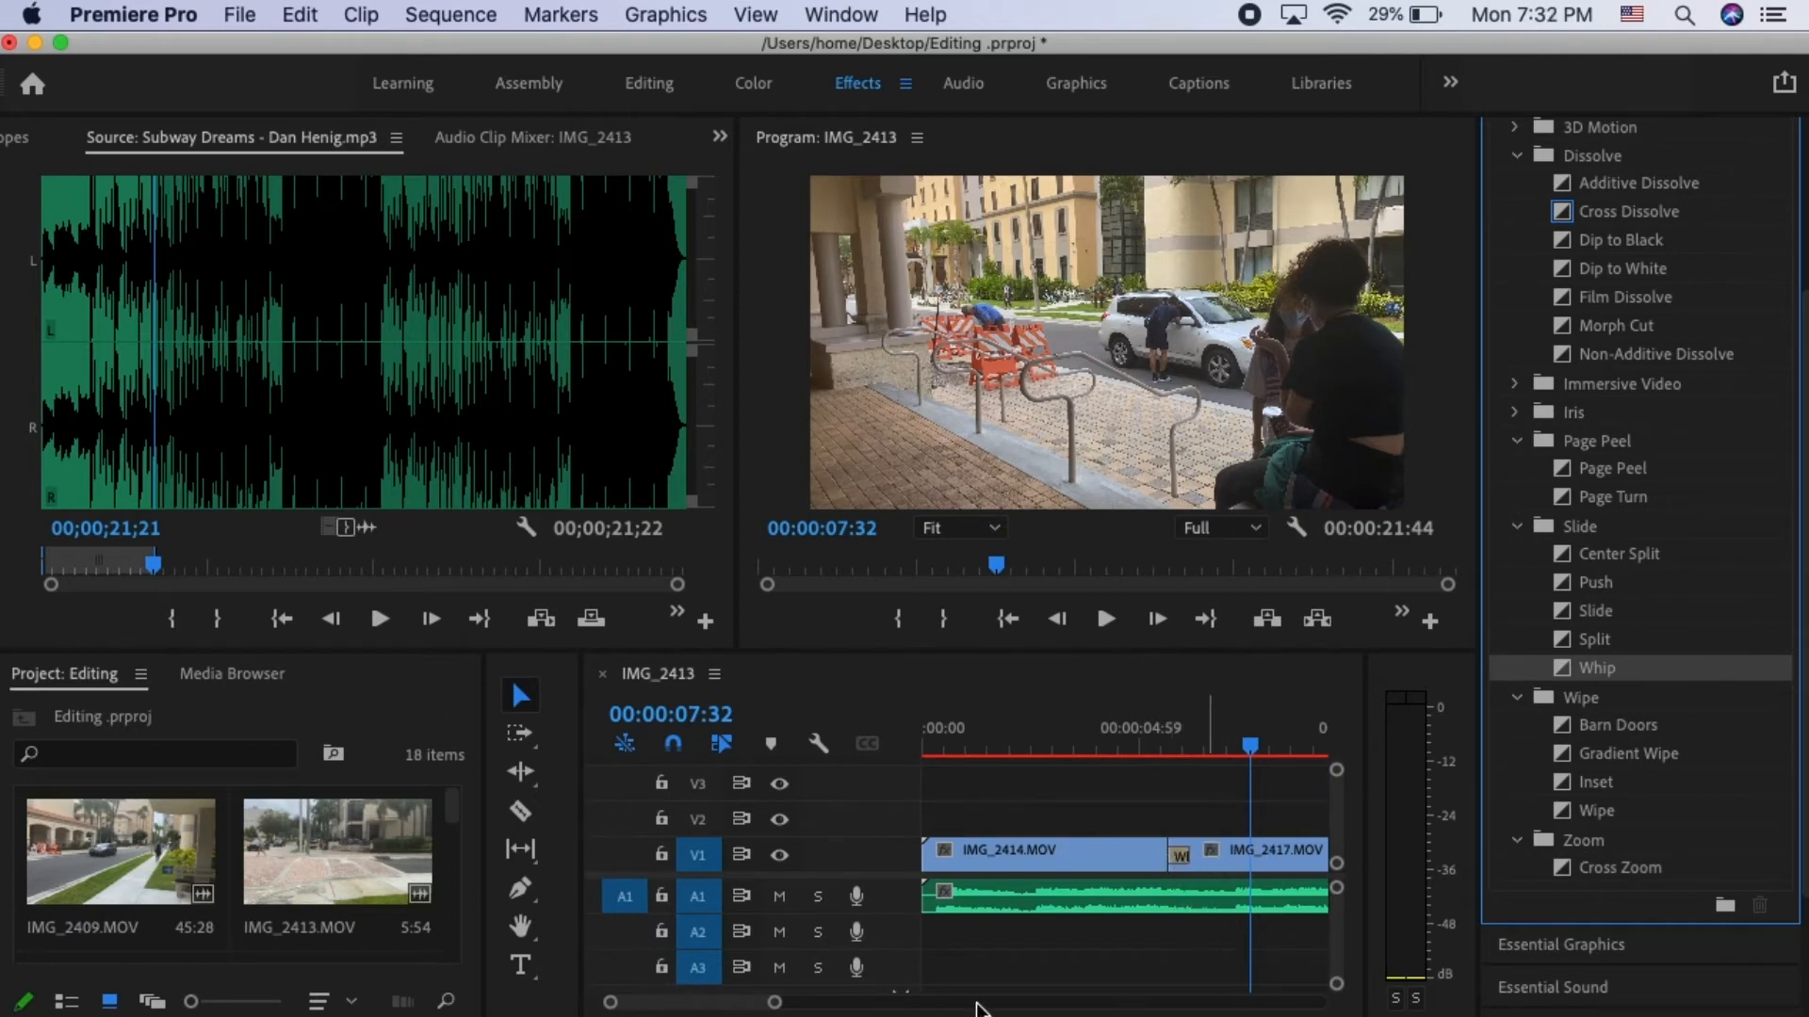
- Place the playhead at the Whip transition and set the transition's duration to 00:00:00:10
drag(790, 1008, 747, 1006)
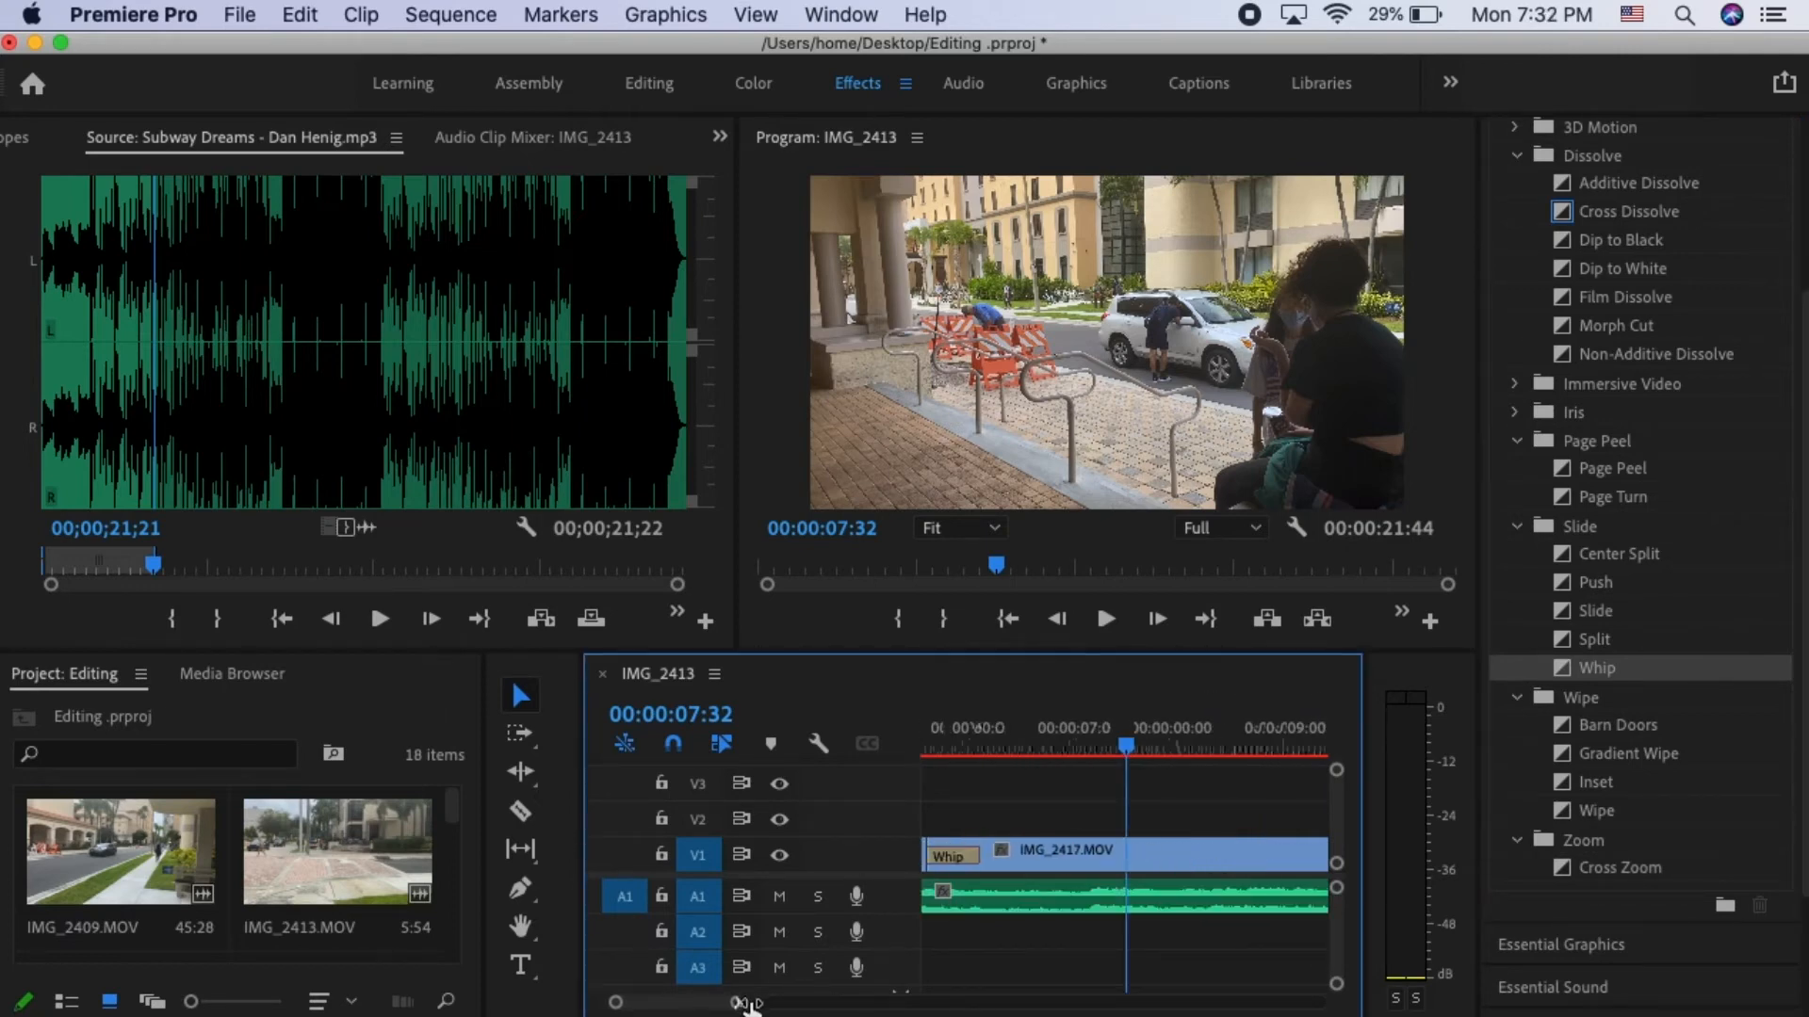
mouse_move(1130, 740)
mouse_down()
mouse_move(894, 739)
mouse_move(1149, 770)
mouse_up()
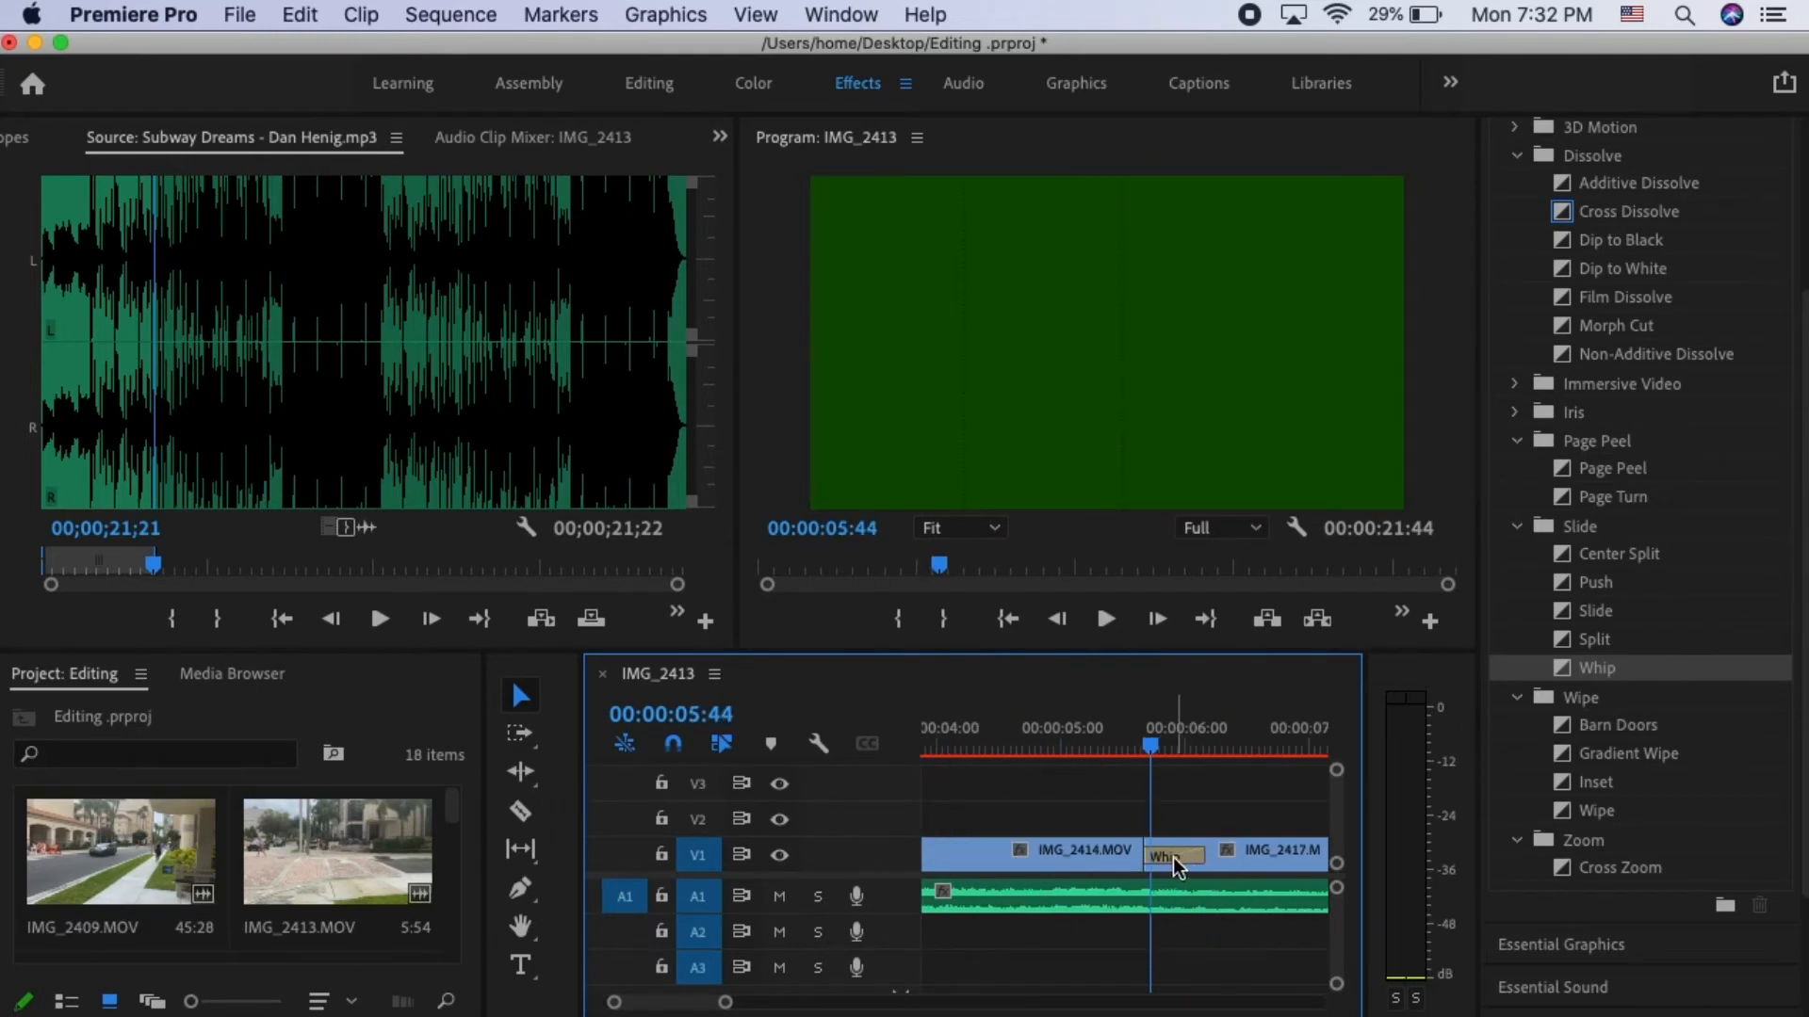
click(1177, 863)
double_click(1177, 863)
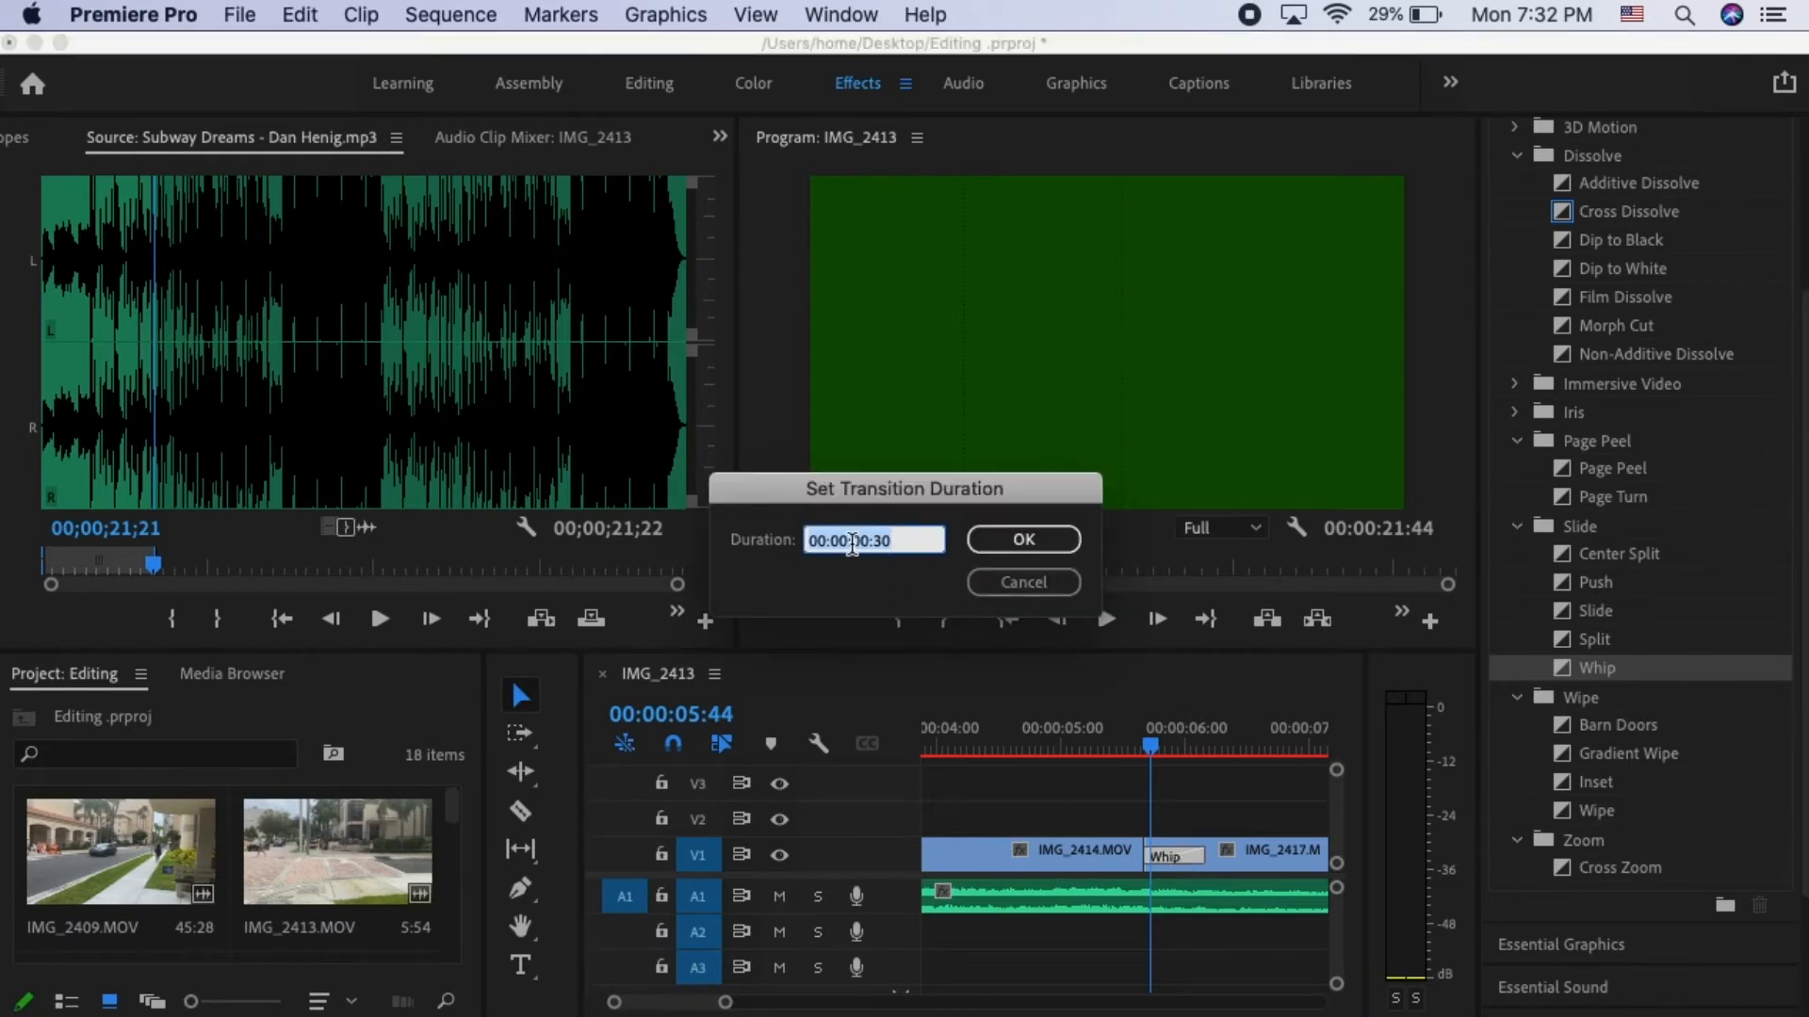
text(10)
key(Return)
- Shorten the Whip transition by pulling its end edge back towards its start in the timeline
drag(725, 1002, 670, 1003)
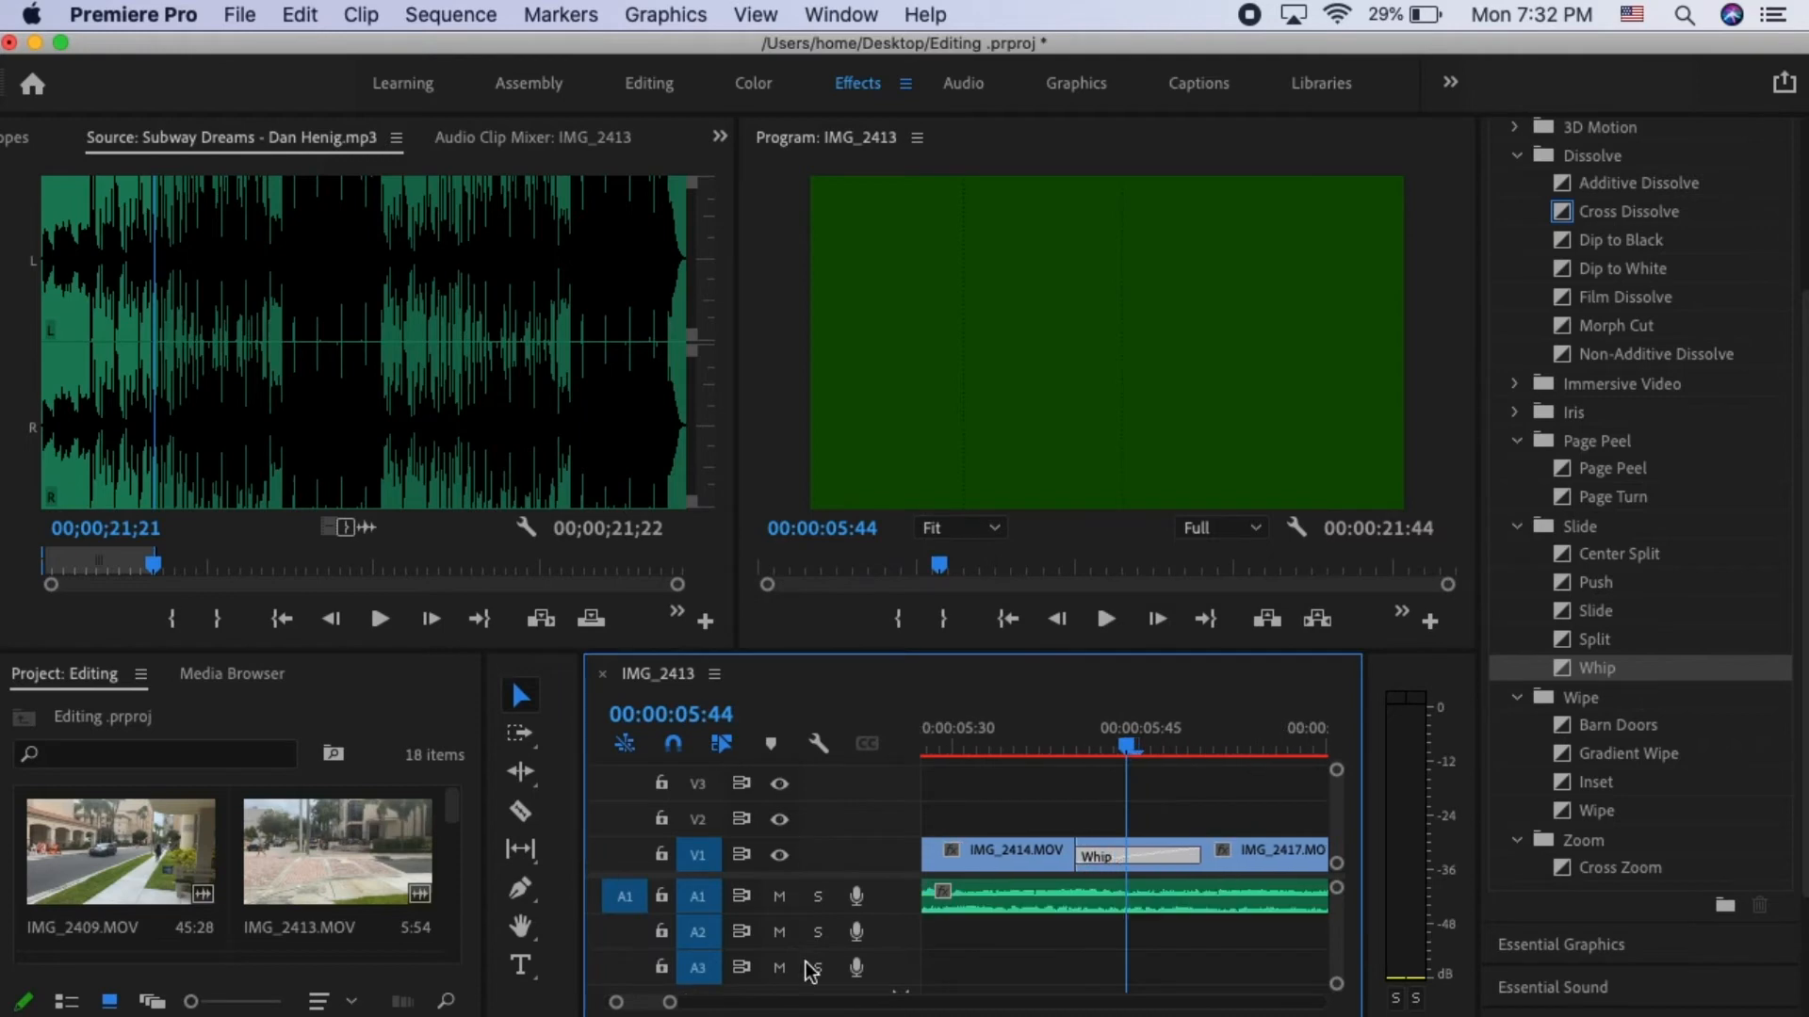
drag(1200, 856, 1064, 862)
drag(1065, 857, 1065, 857)
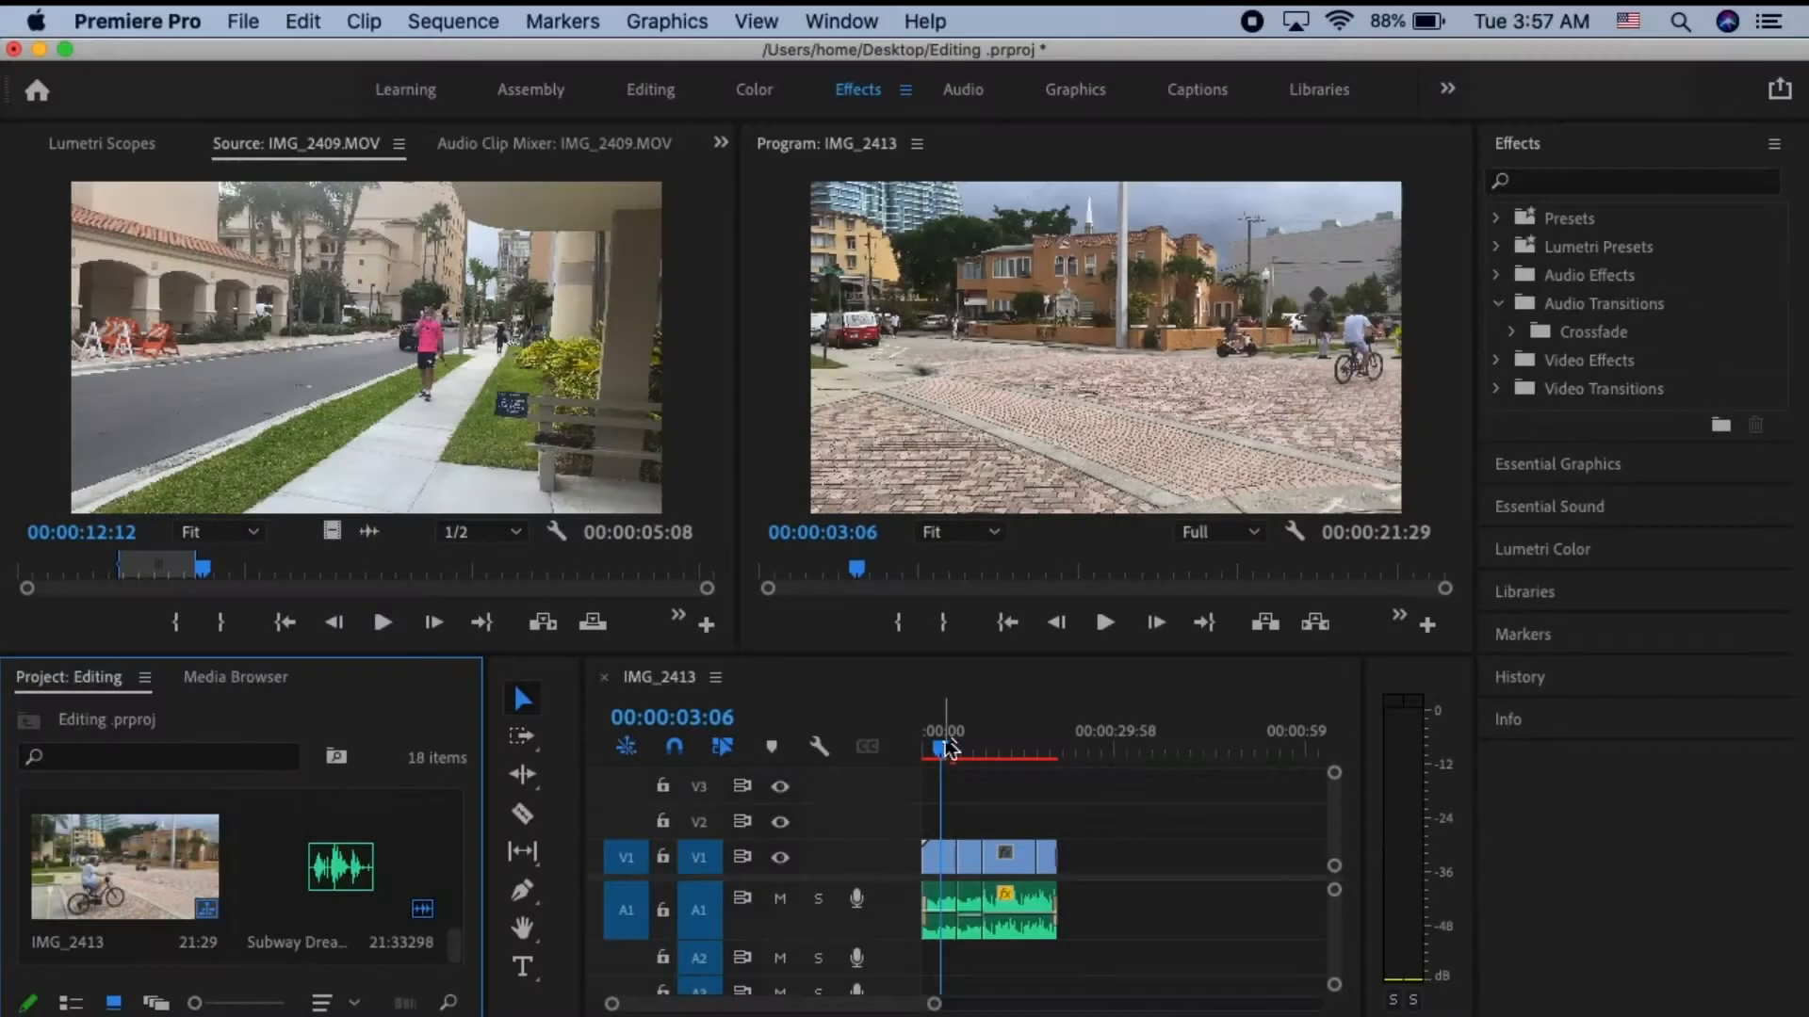
- Return the playhead to the sequence start and create a legacy title named Opening Graphic with the default video settings
drag(942, 751, 928, 751)
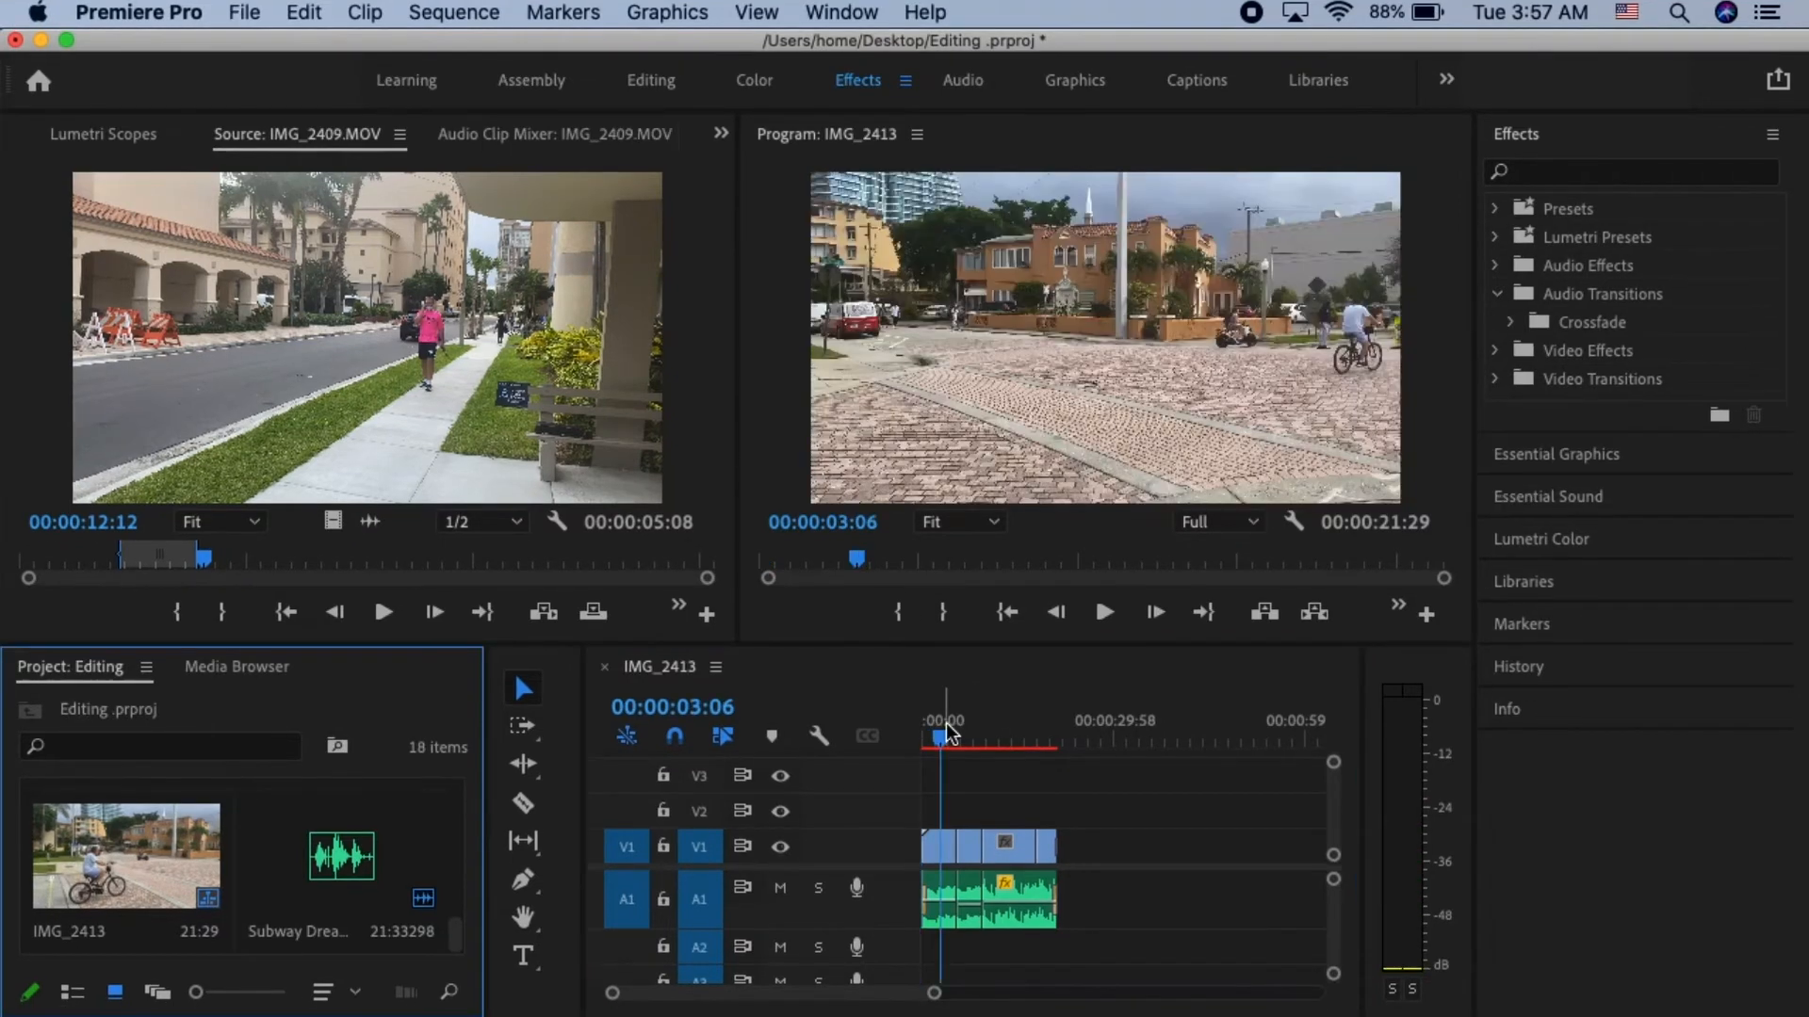
drag(947, 731, 924, 740)
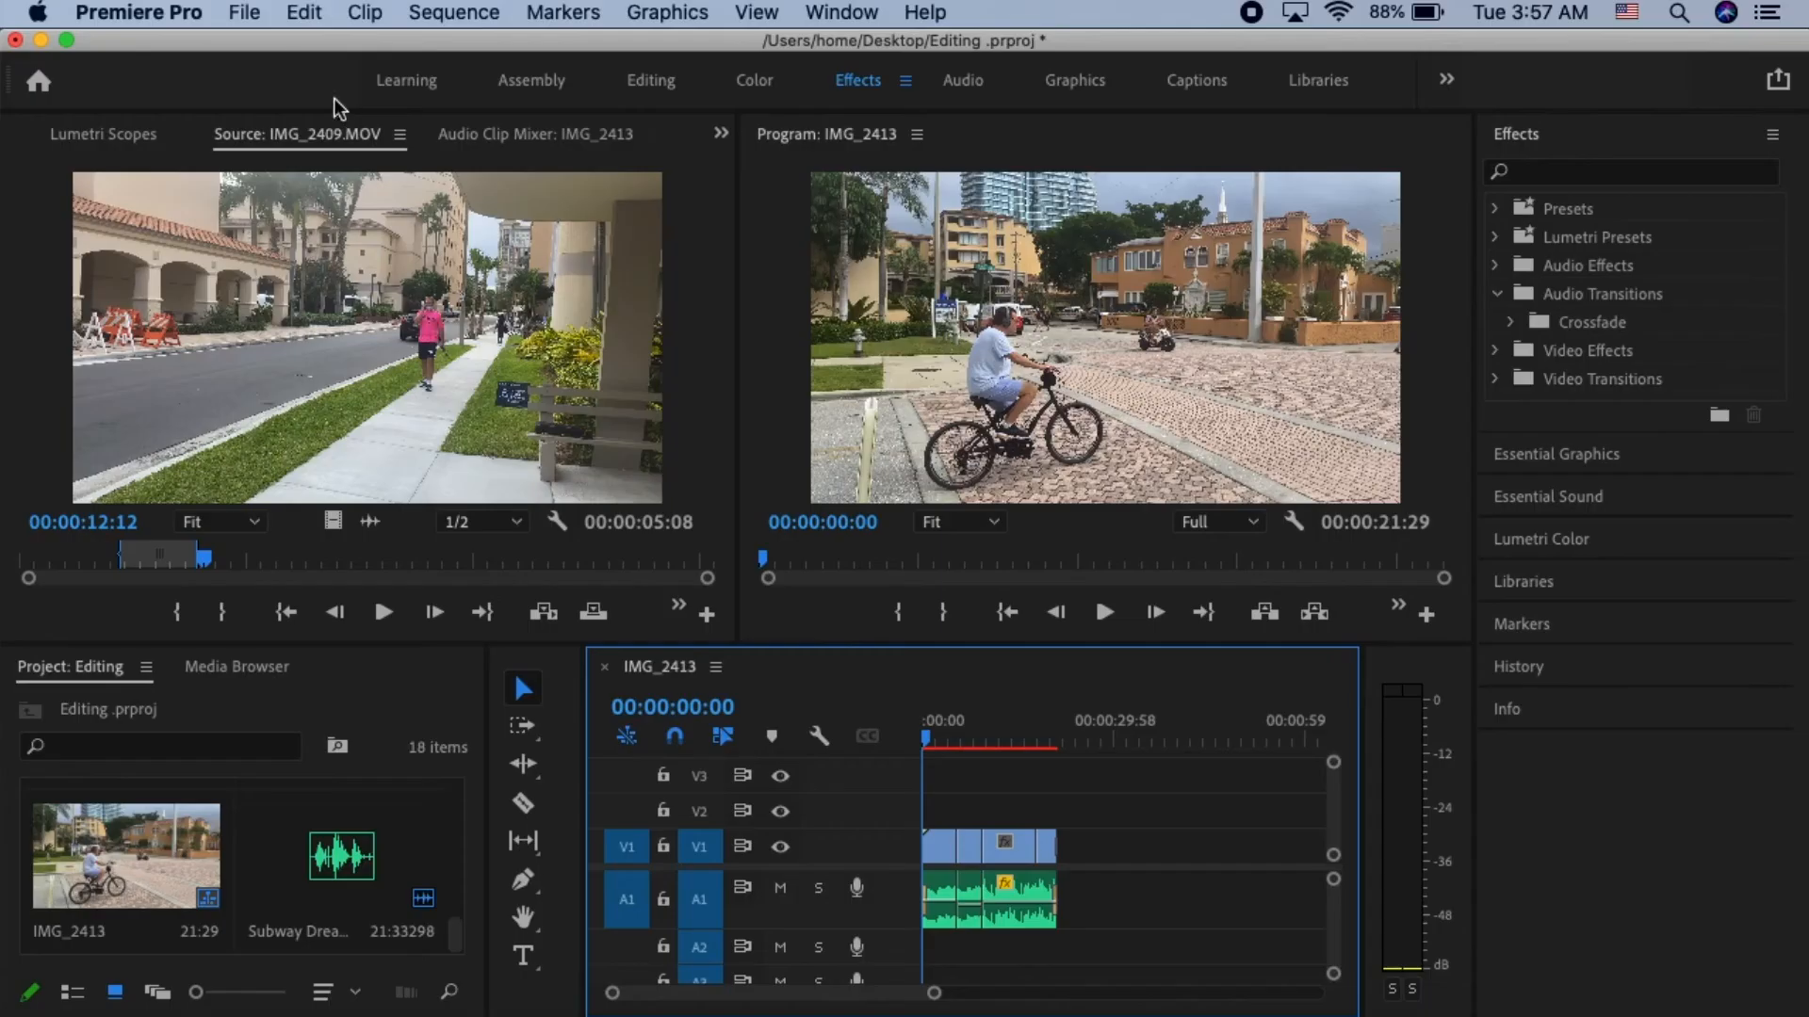
click(254, 19)
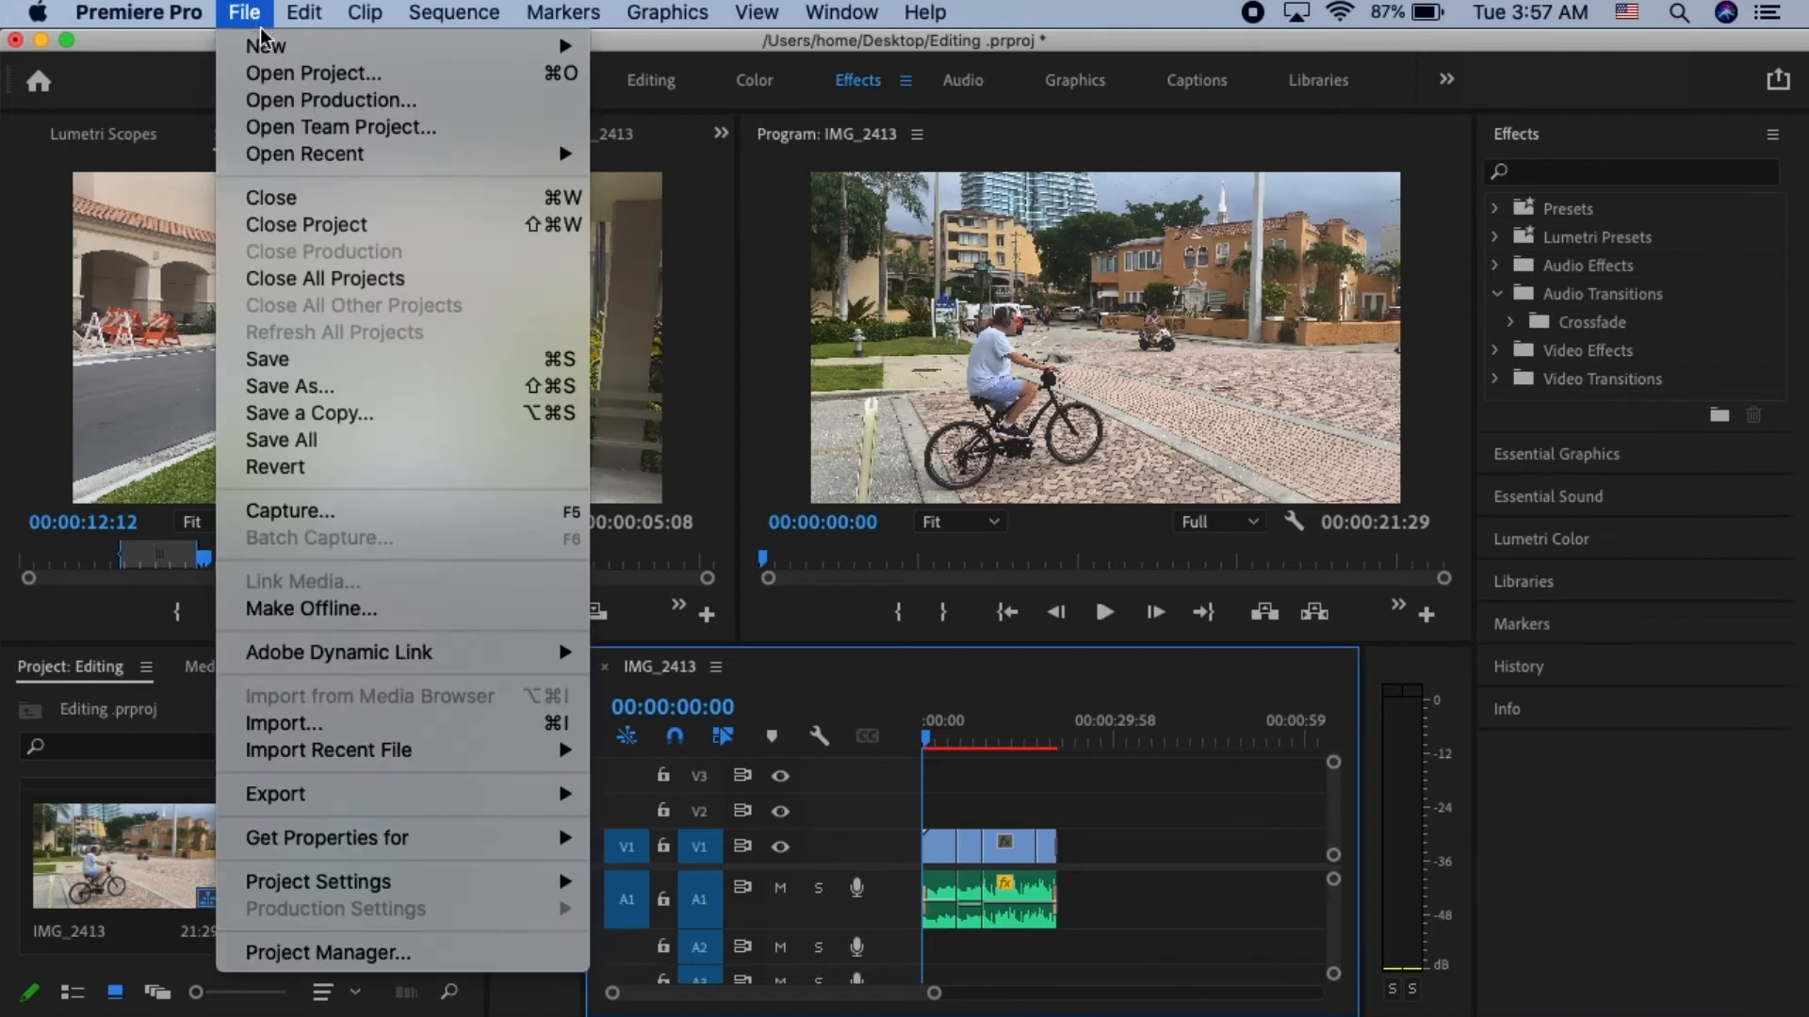
mouse_move(473, 52)
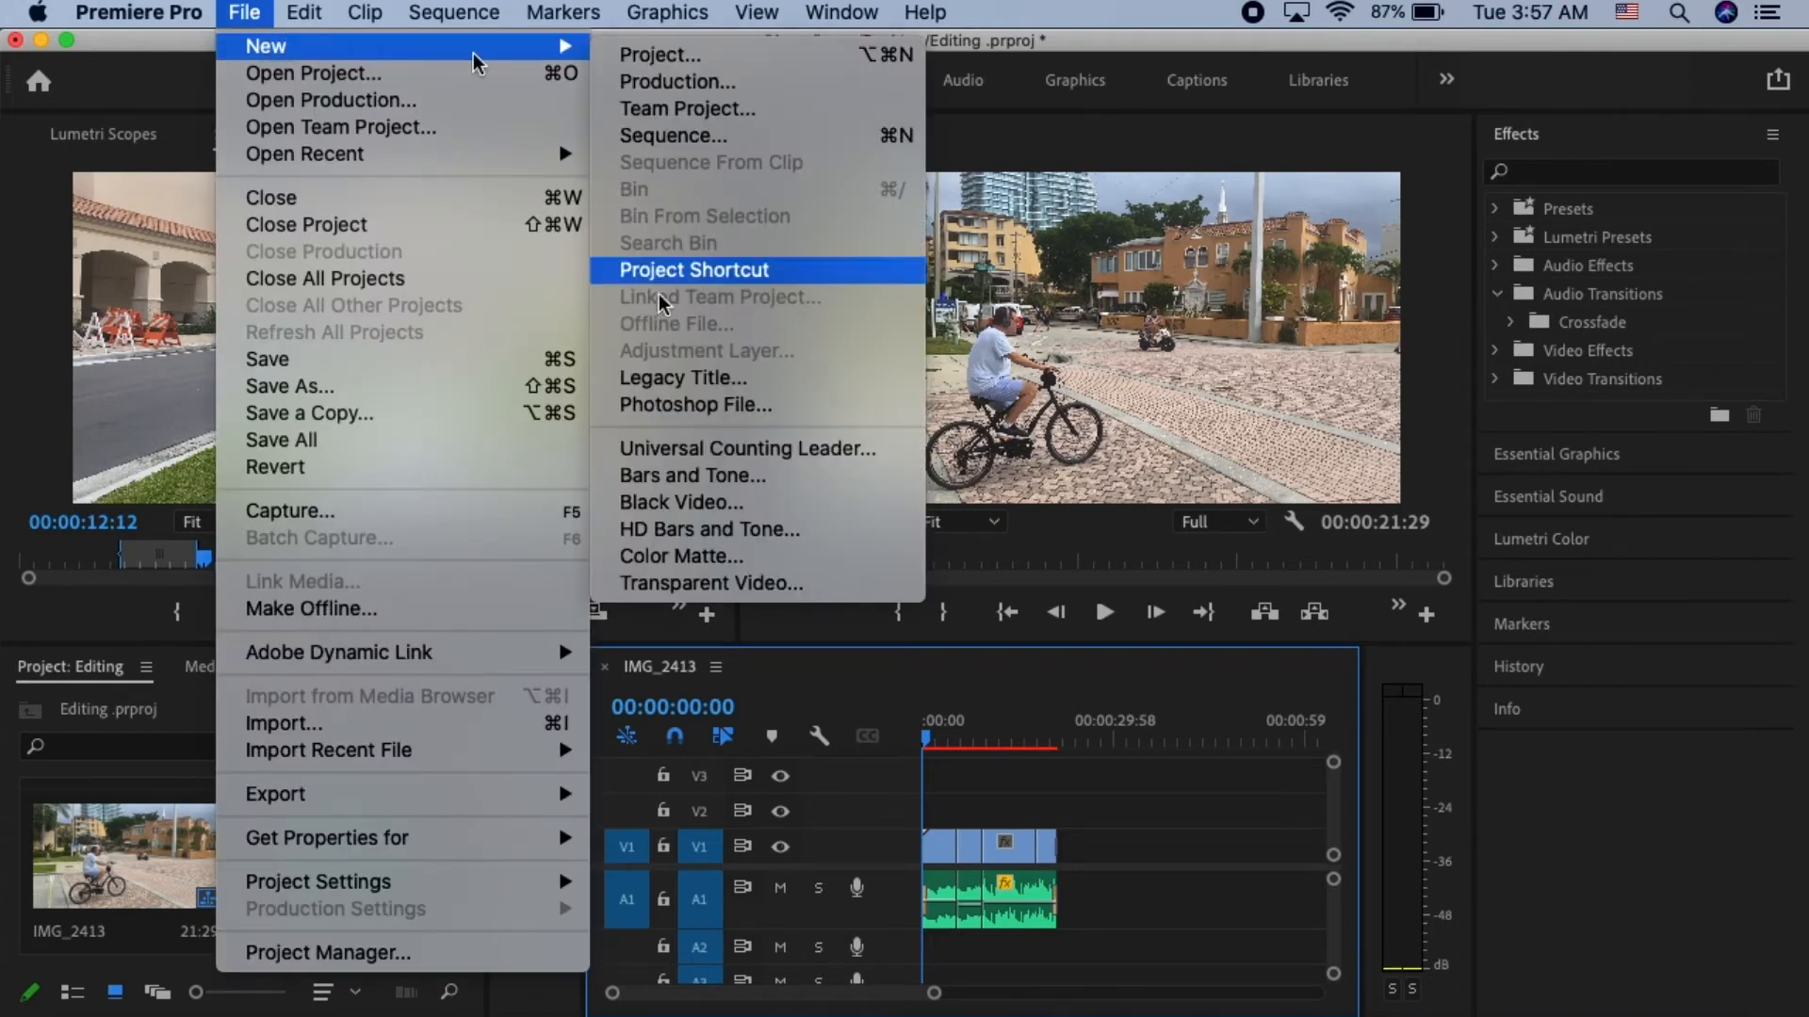
click(688, 376)
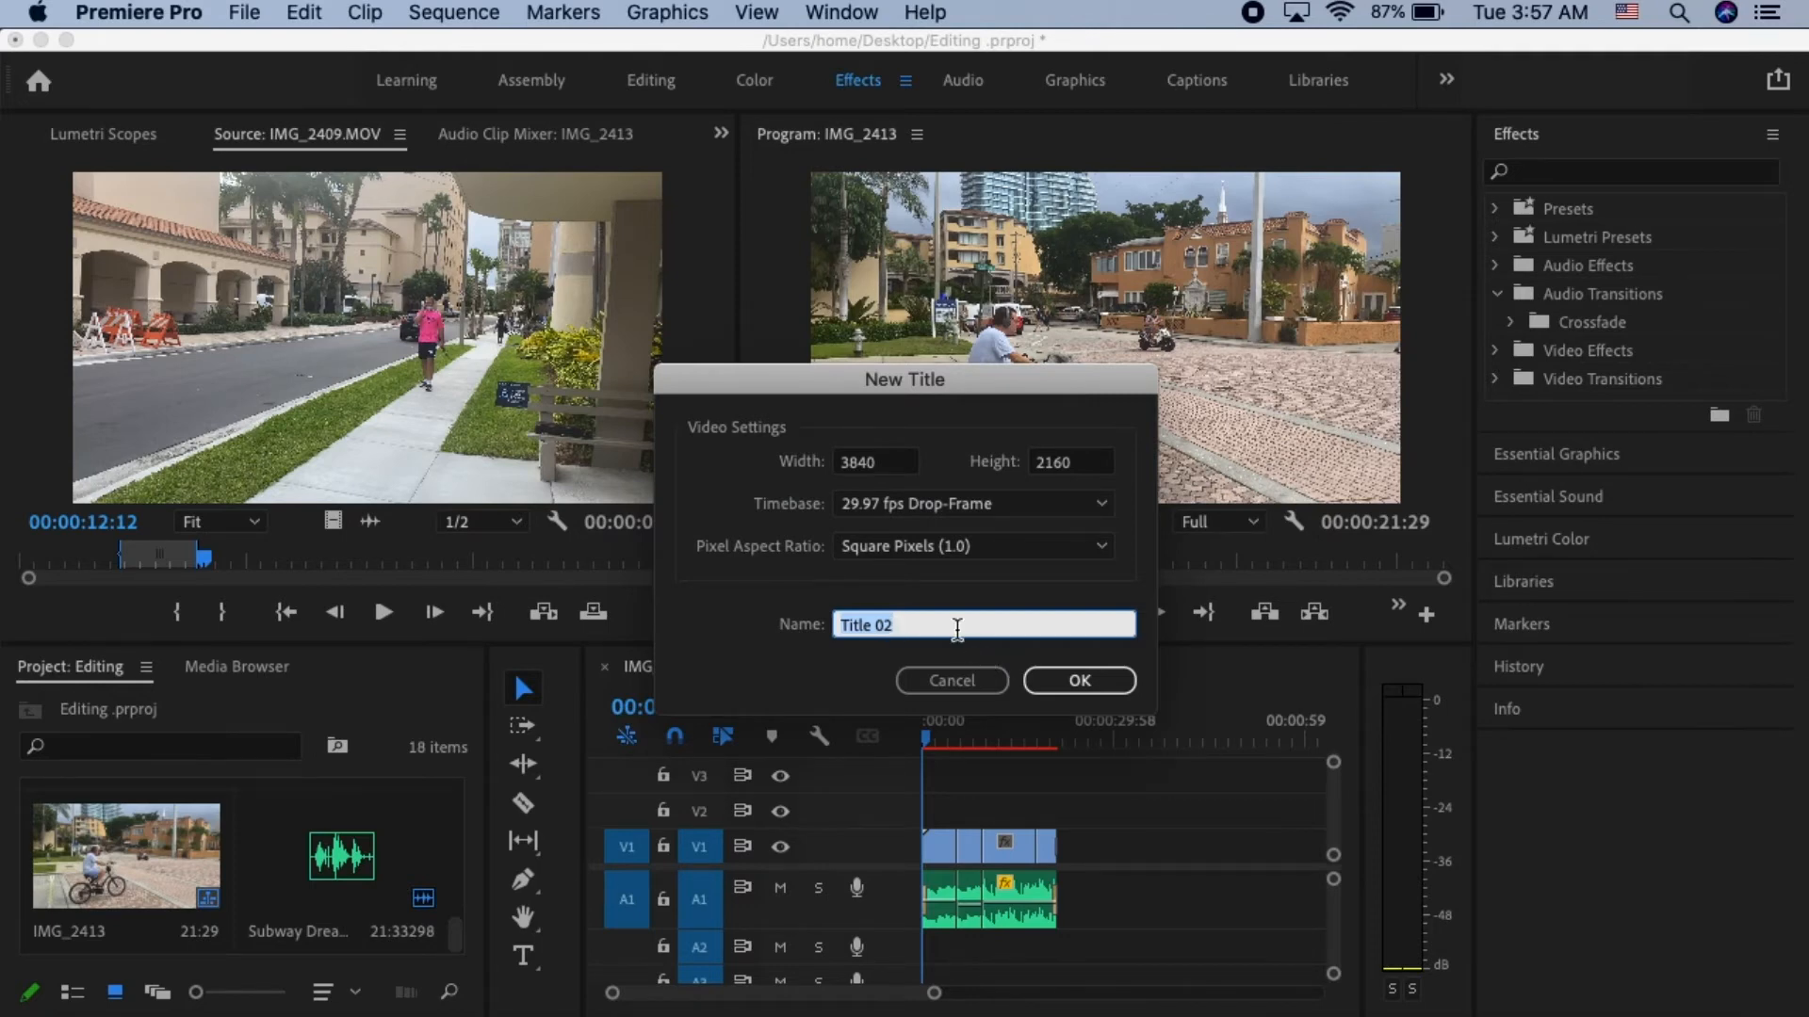
text(Opening Graphic)
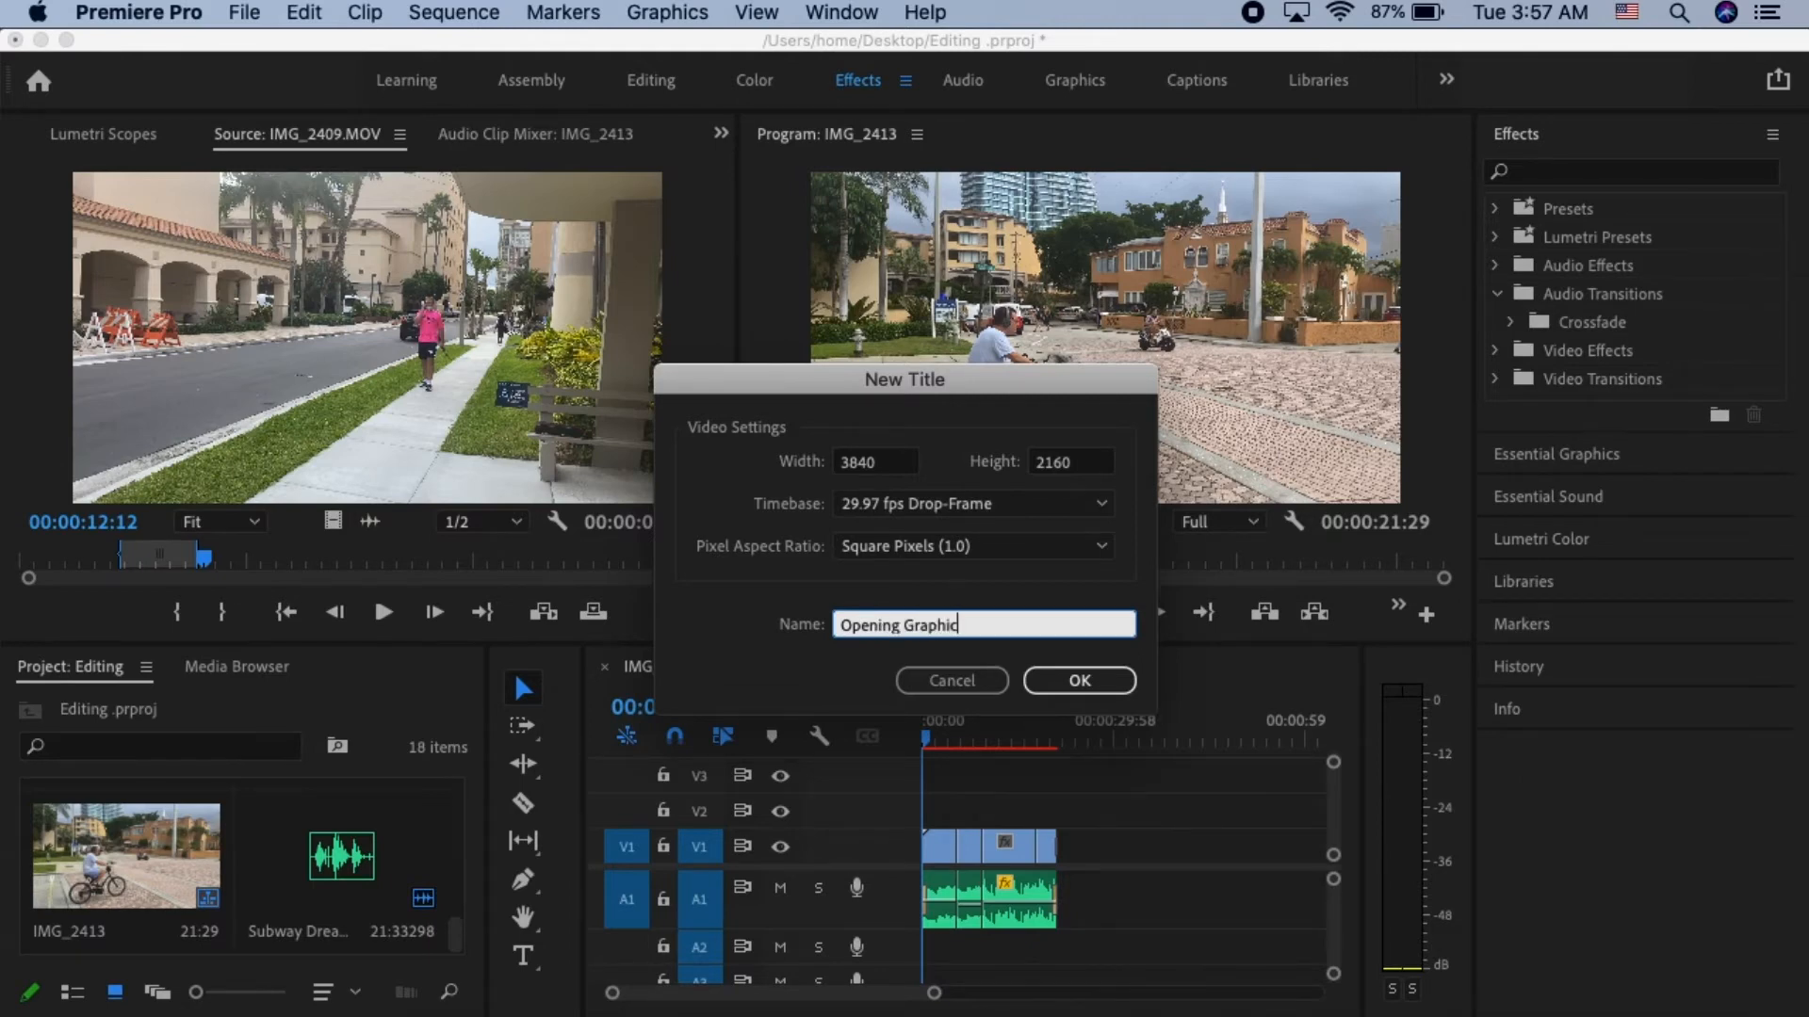
click(1090, 680)
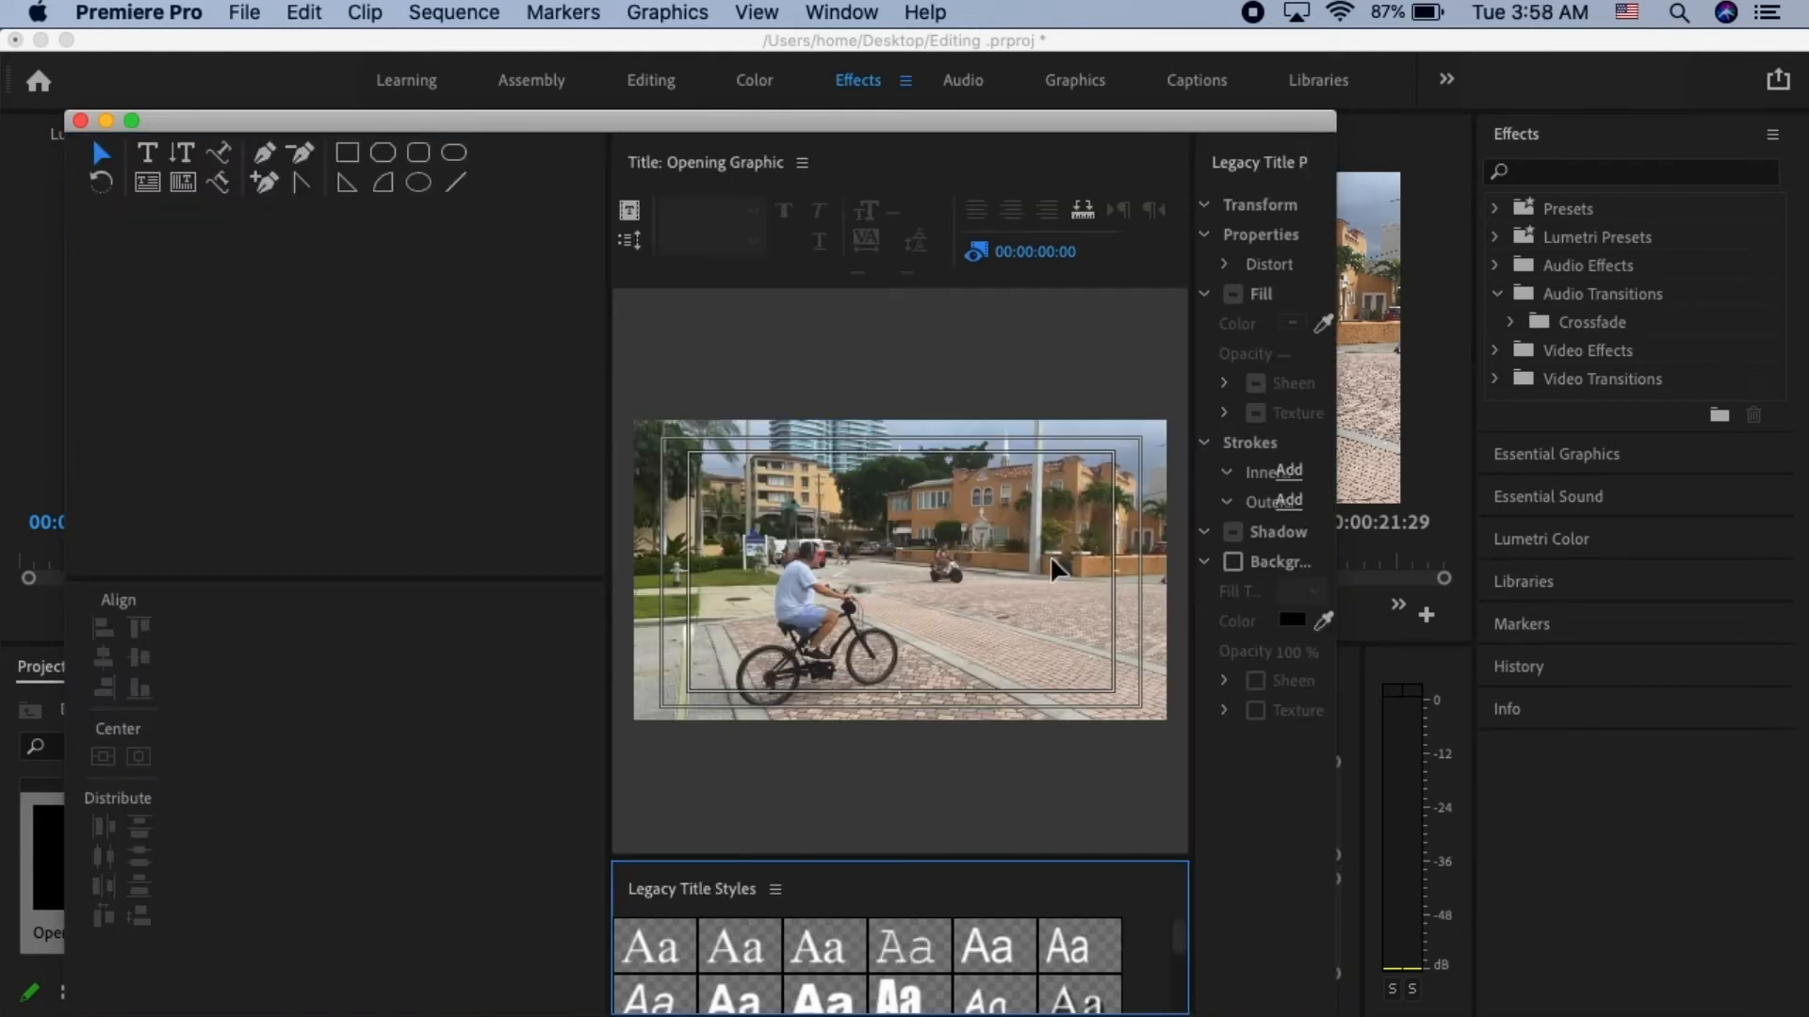
- Add the text Hellooo to the title with the Type tool, over the lower half of the frame
click(148, 152)
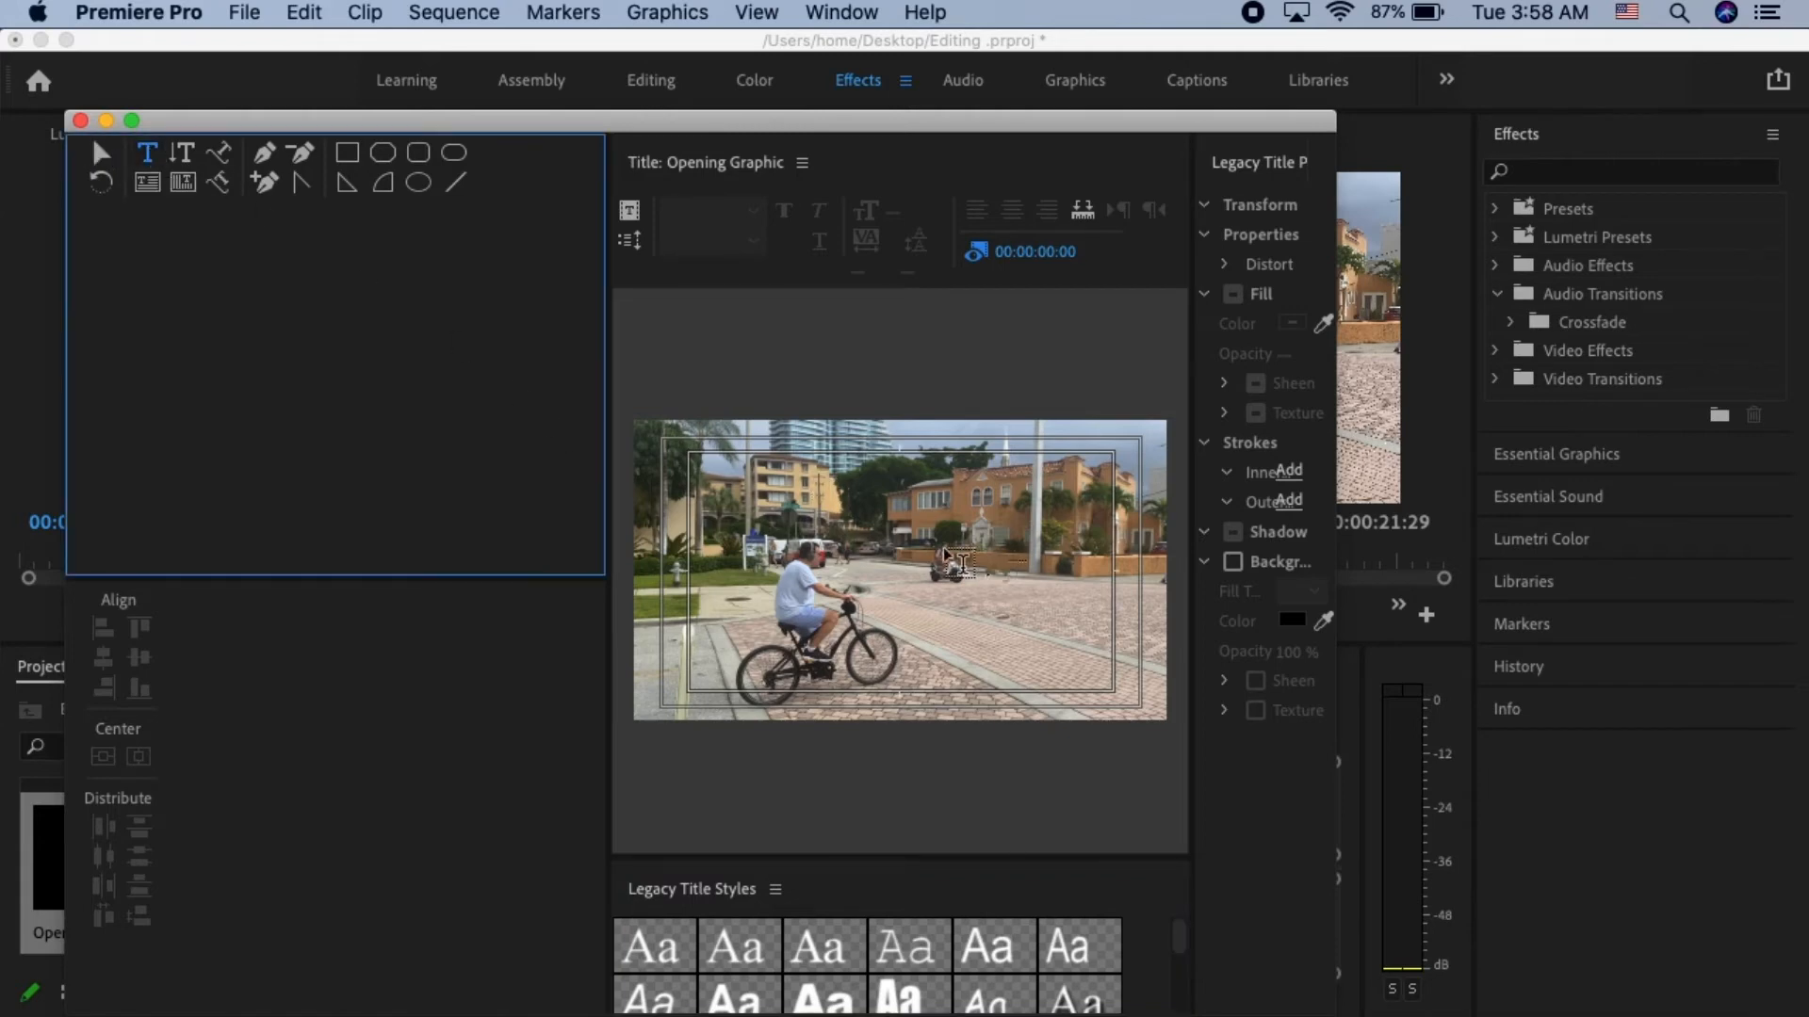
click(953, 618)
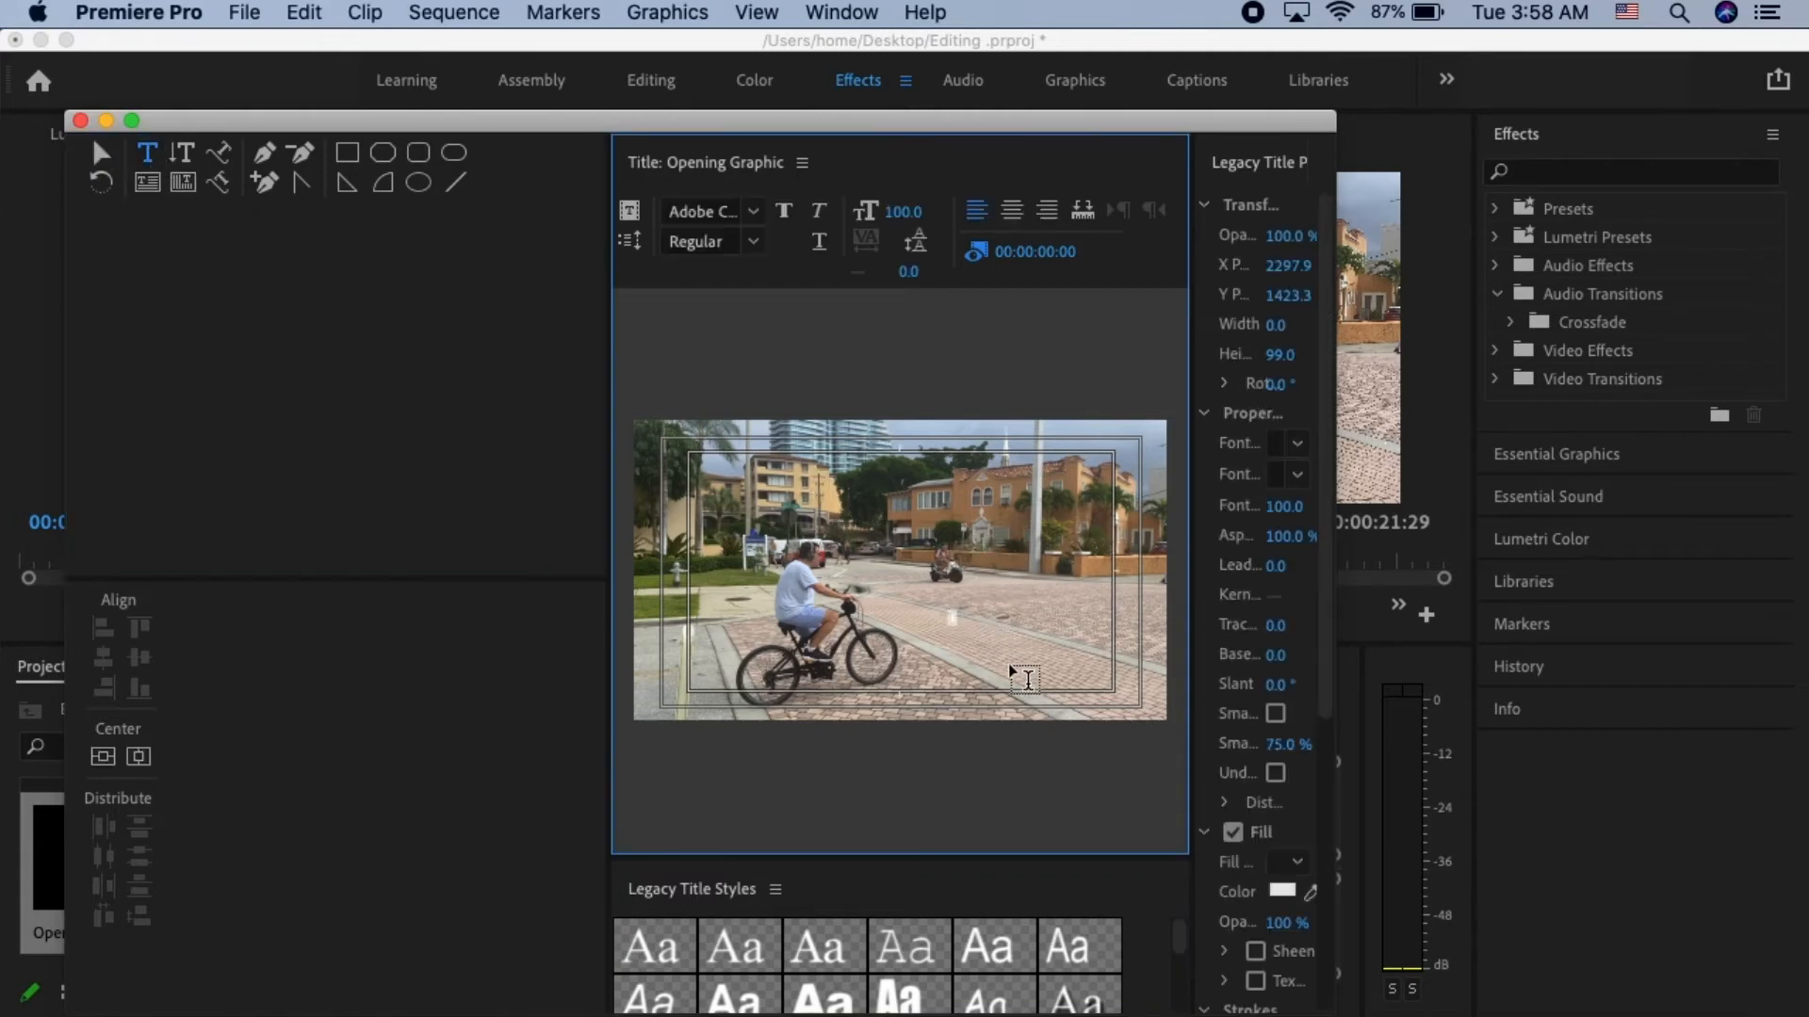
text(T)
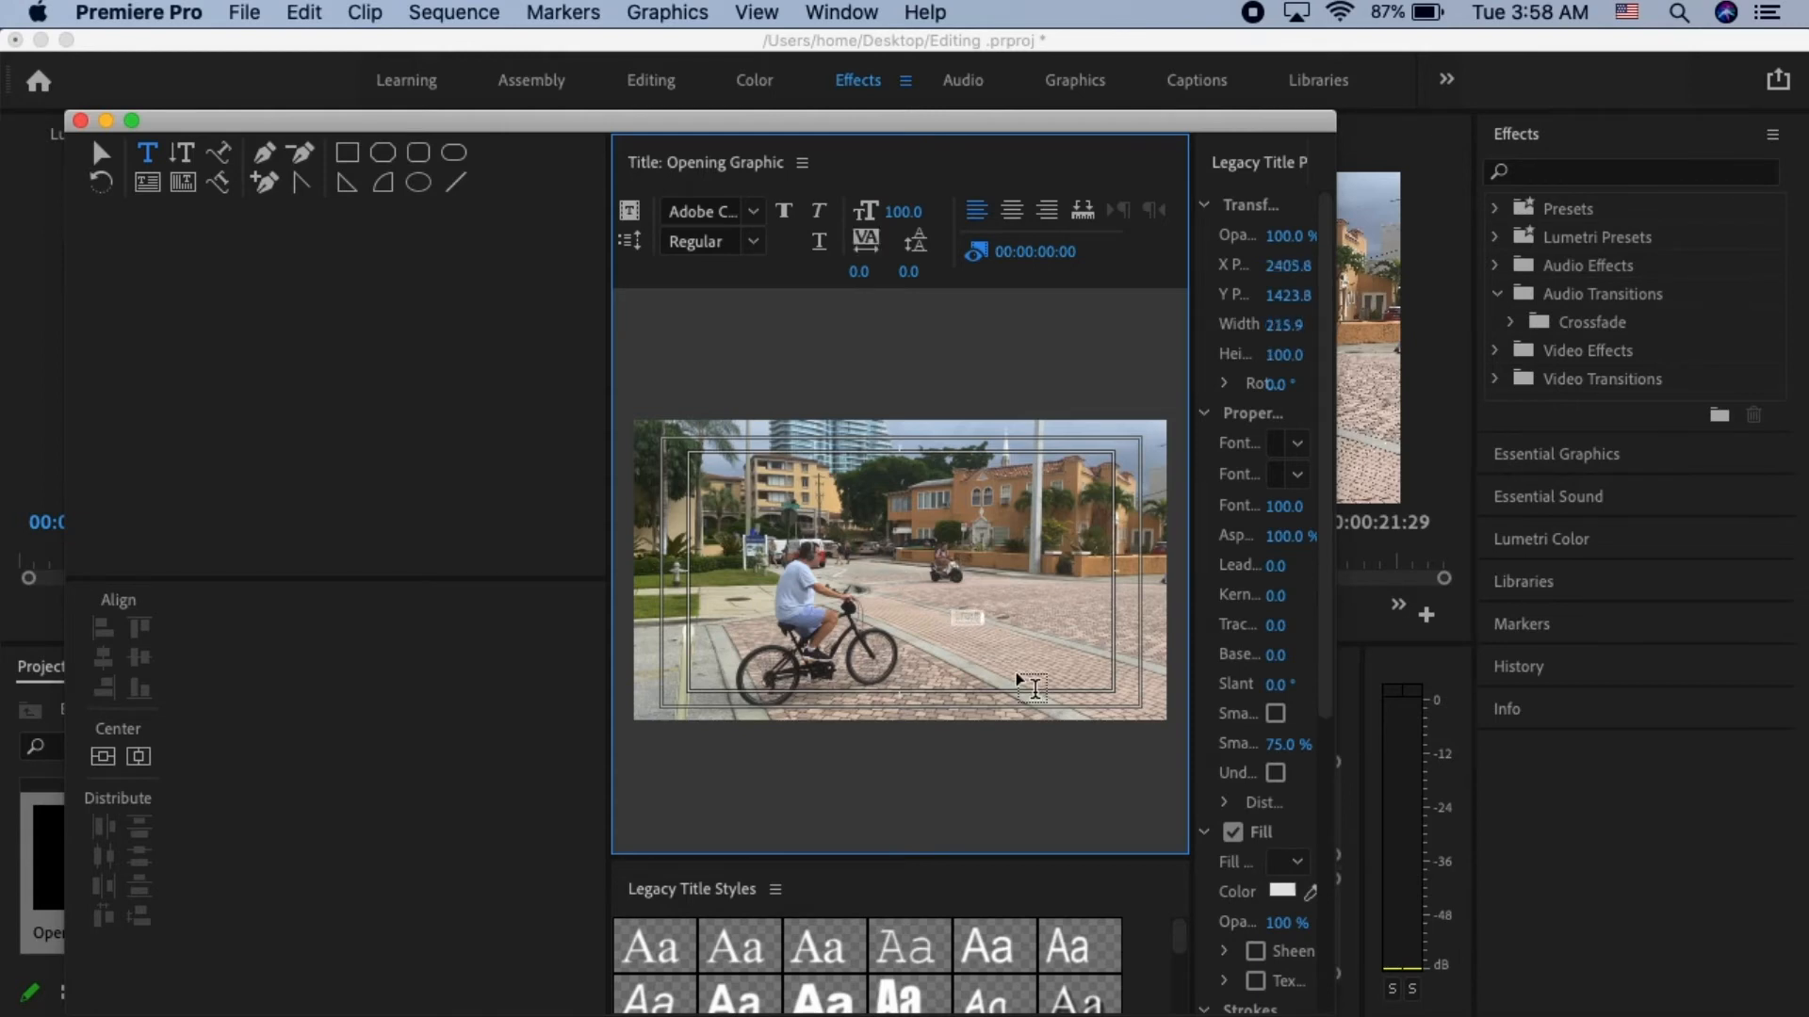
text(ter)
- Move the Hellooo text to the lower right of the frame and enlarge it to a font size of about 325
click(113, 157)
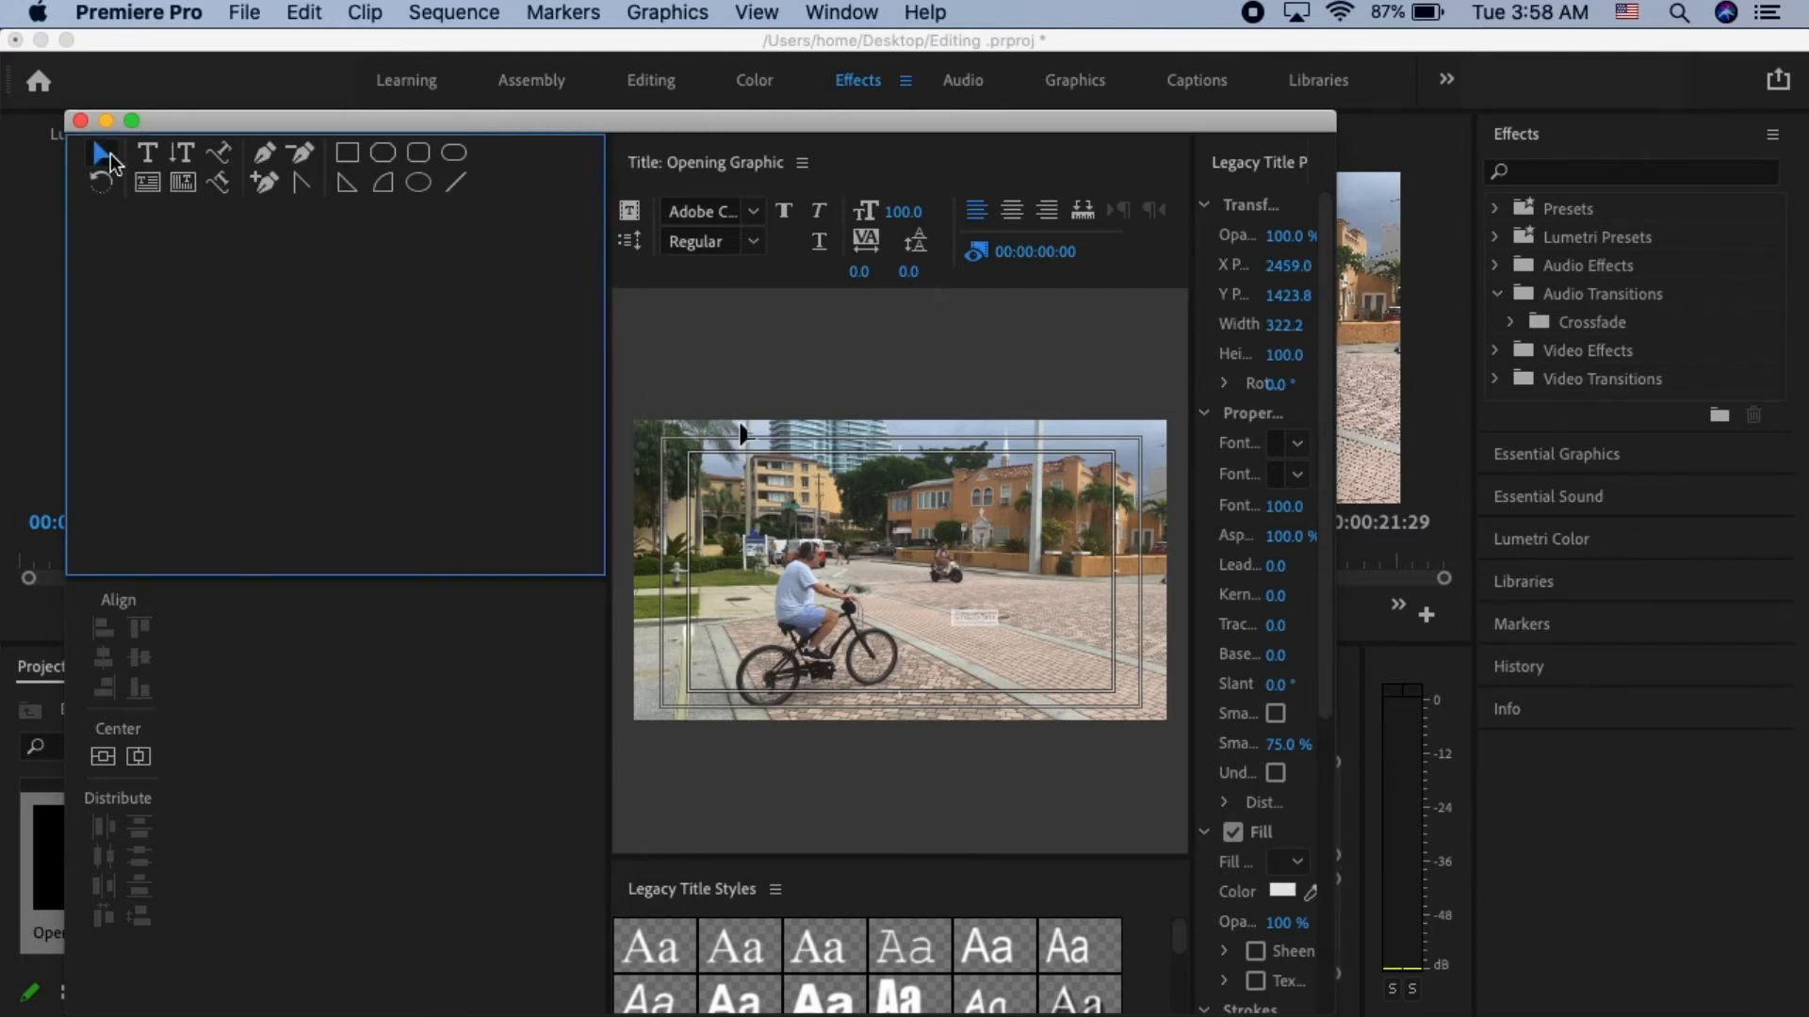
click(978, 622)
drag(967, 624, 976, 650)
drag(976, 650, 942, 602)
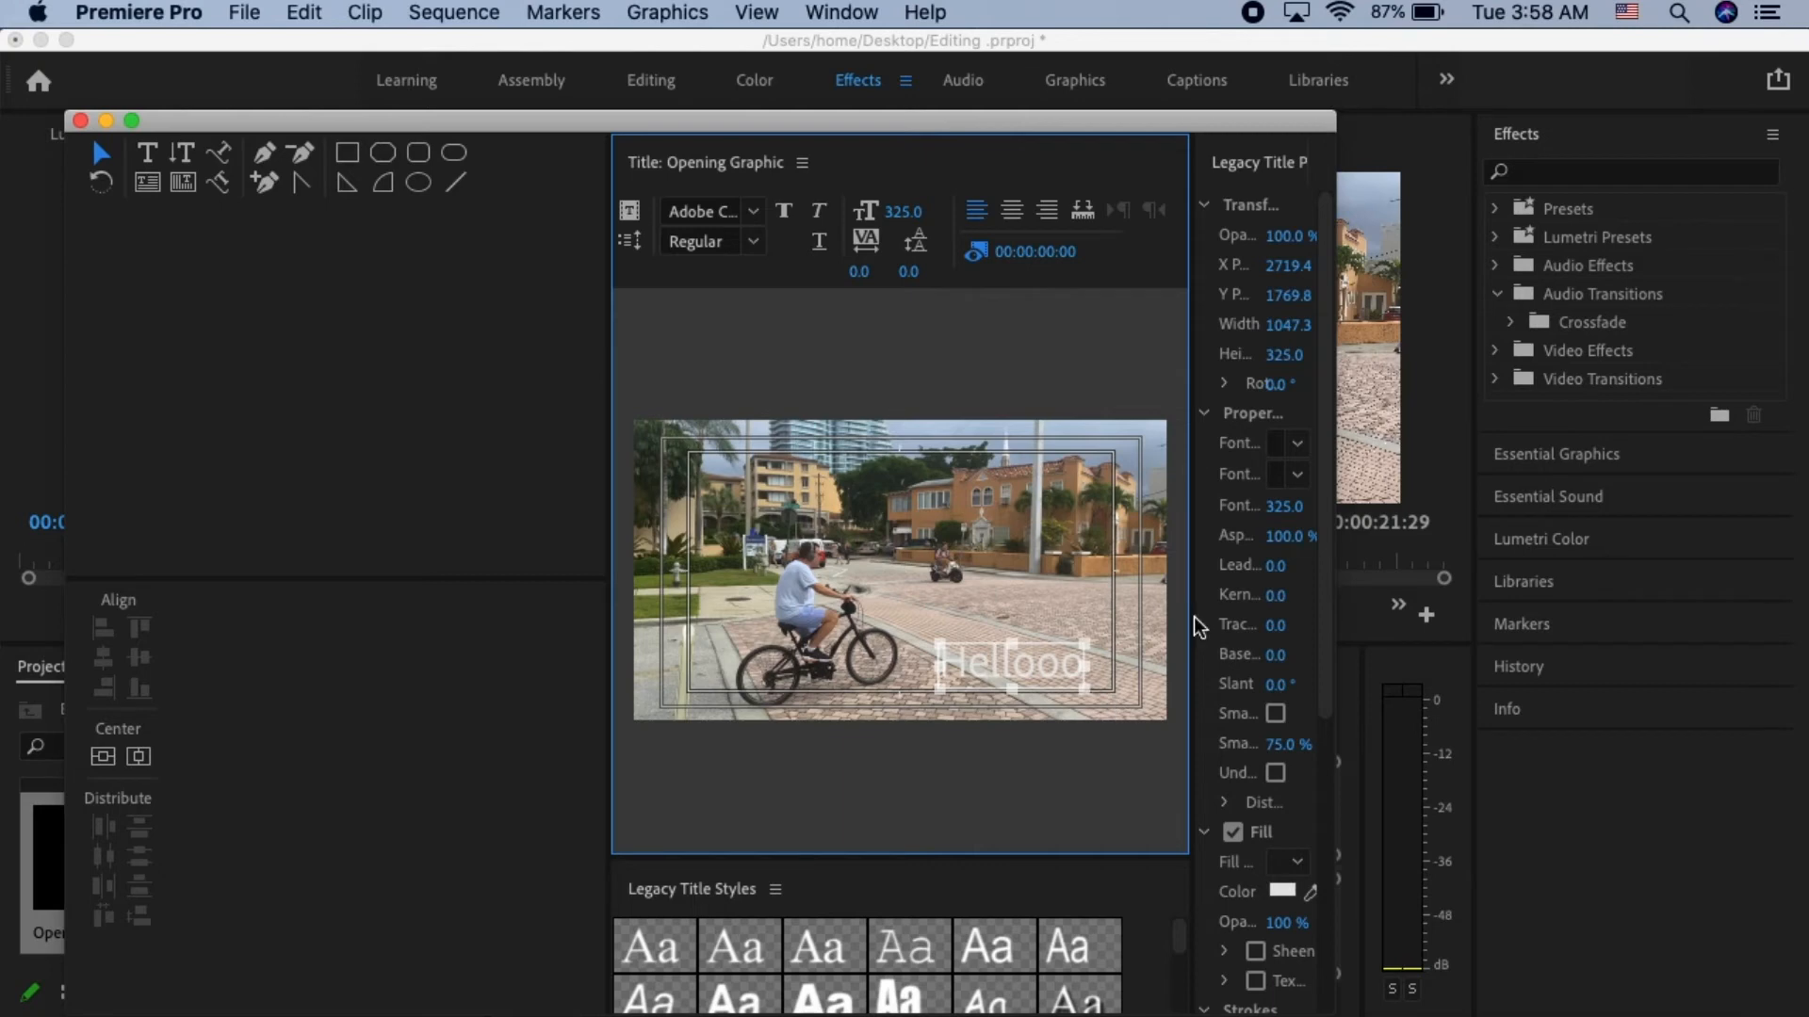
- Widen the title properties area and set the Hellooo text's font family to Arial Black
drag(1194, 627, 1008, 596)
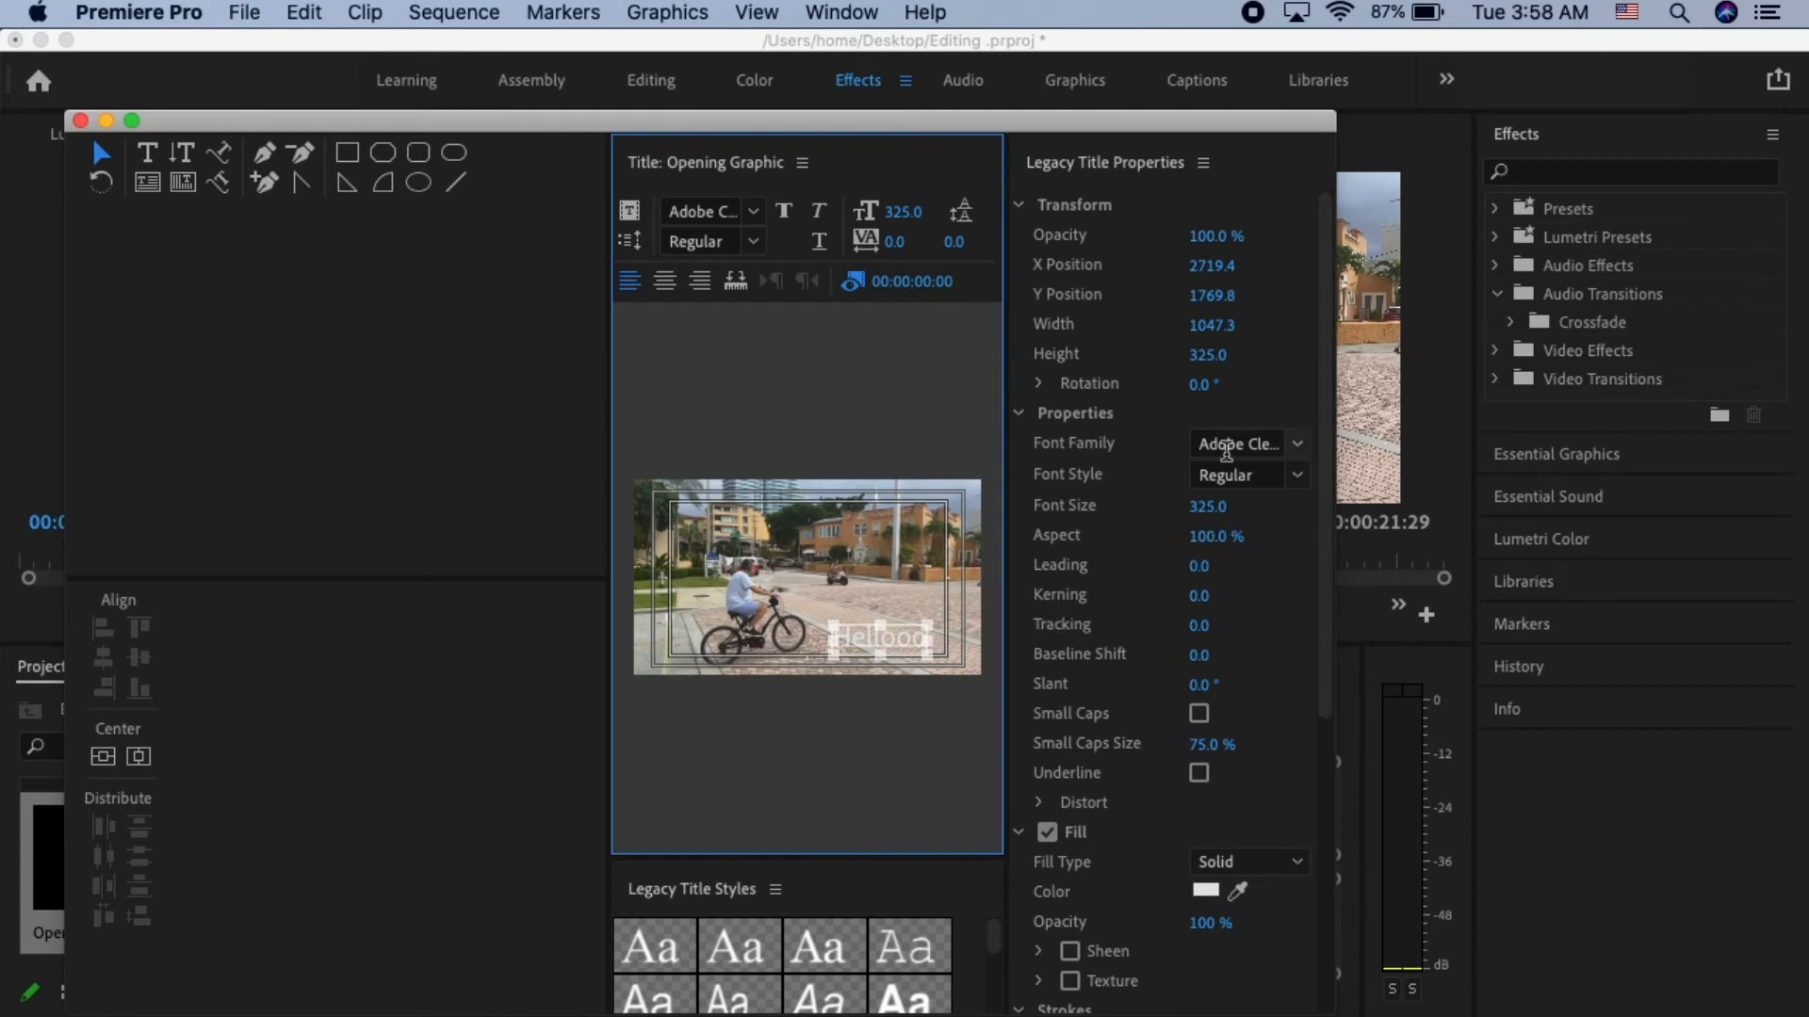
click(151, 158)
click(839, 638)
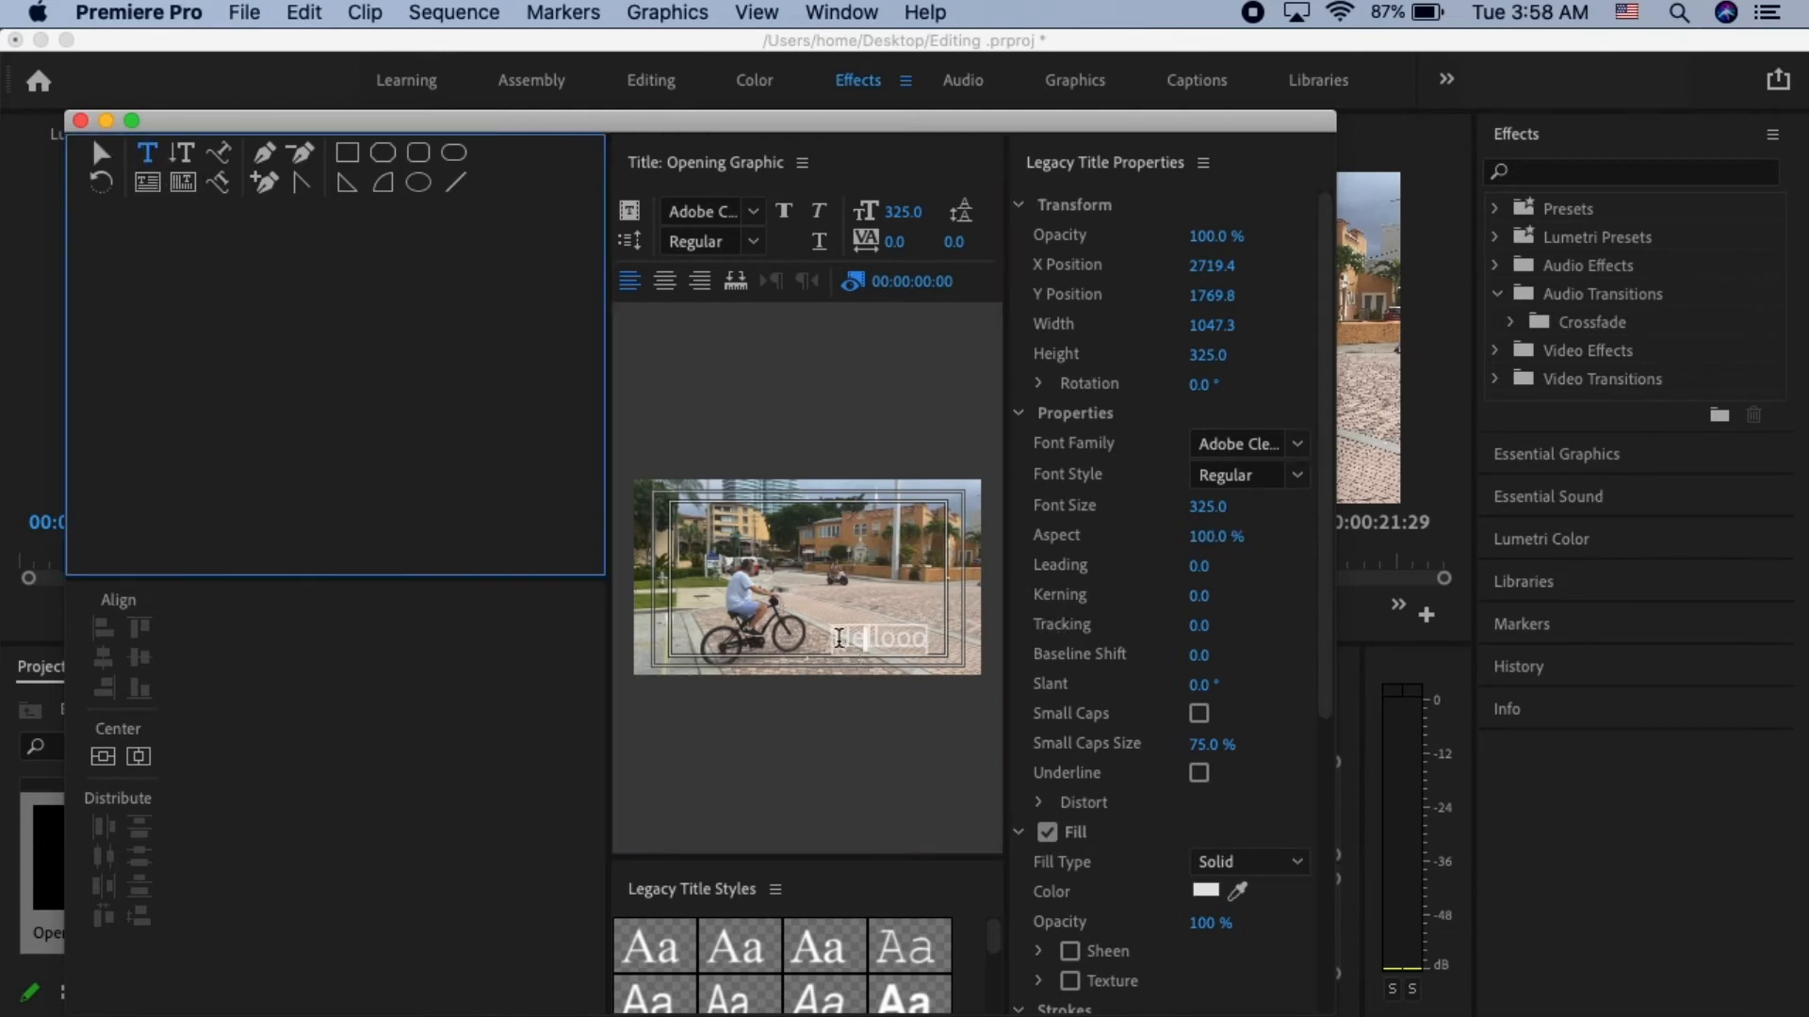
click(1299, 445)
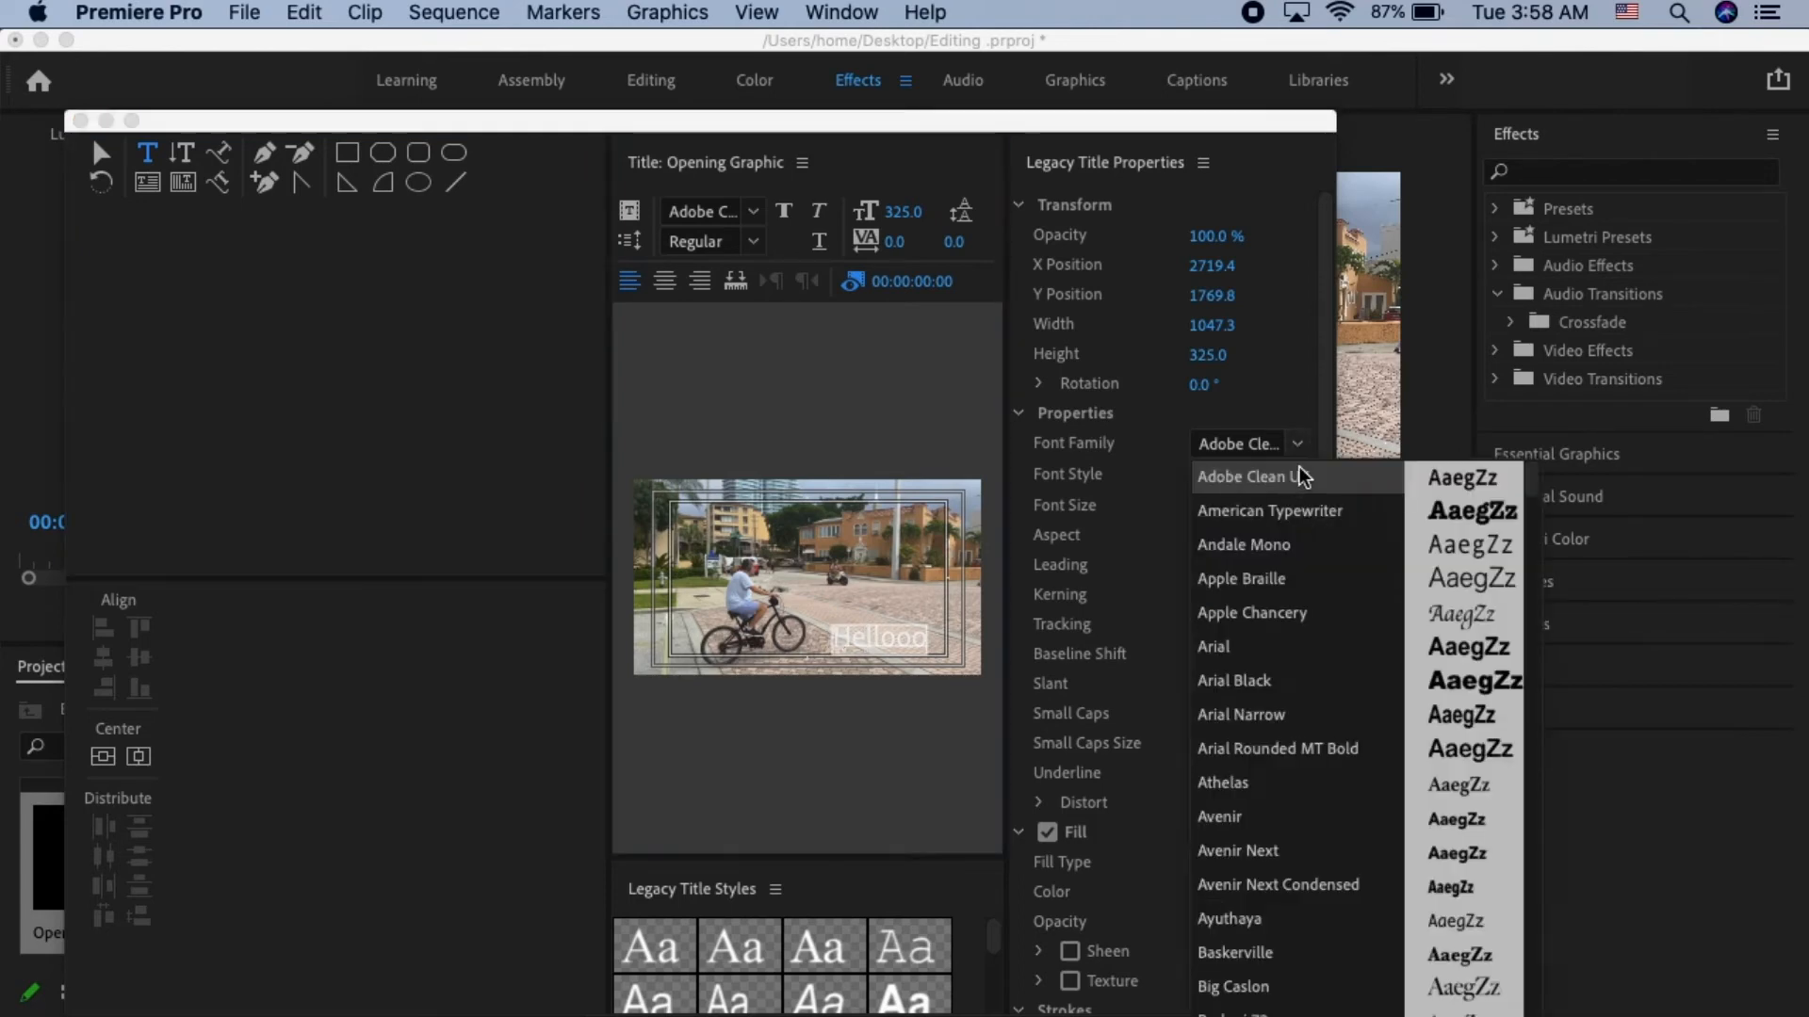
click(1325, 684)
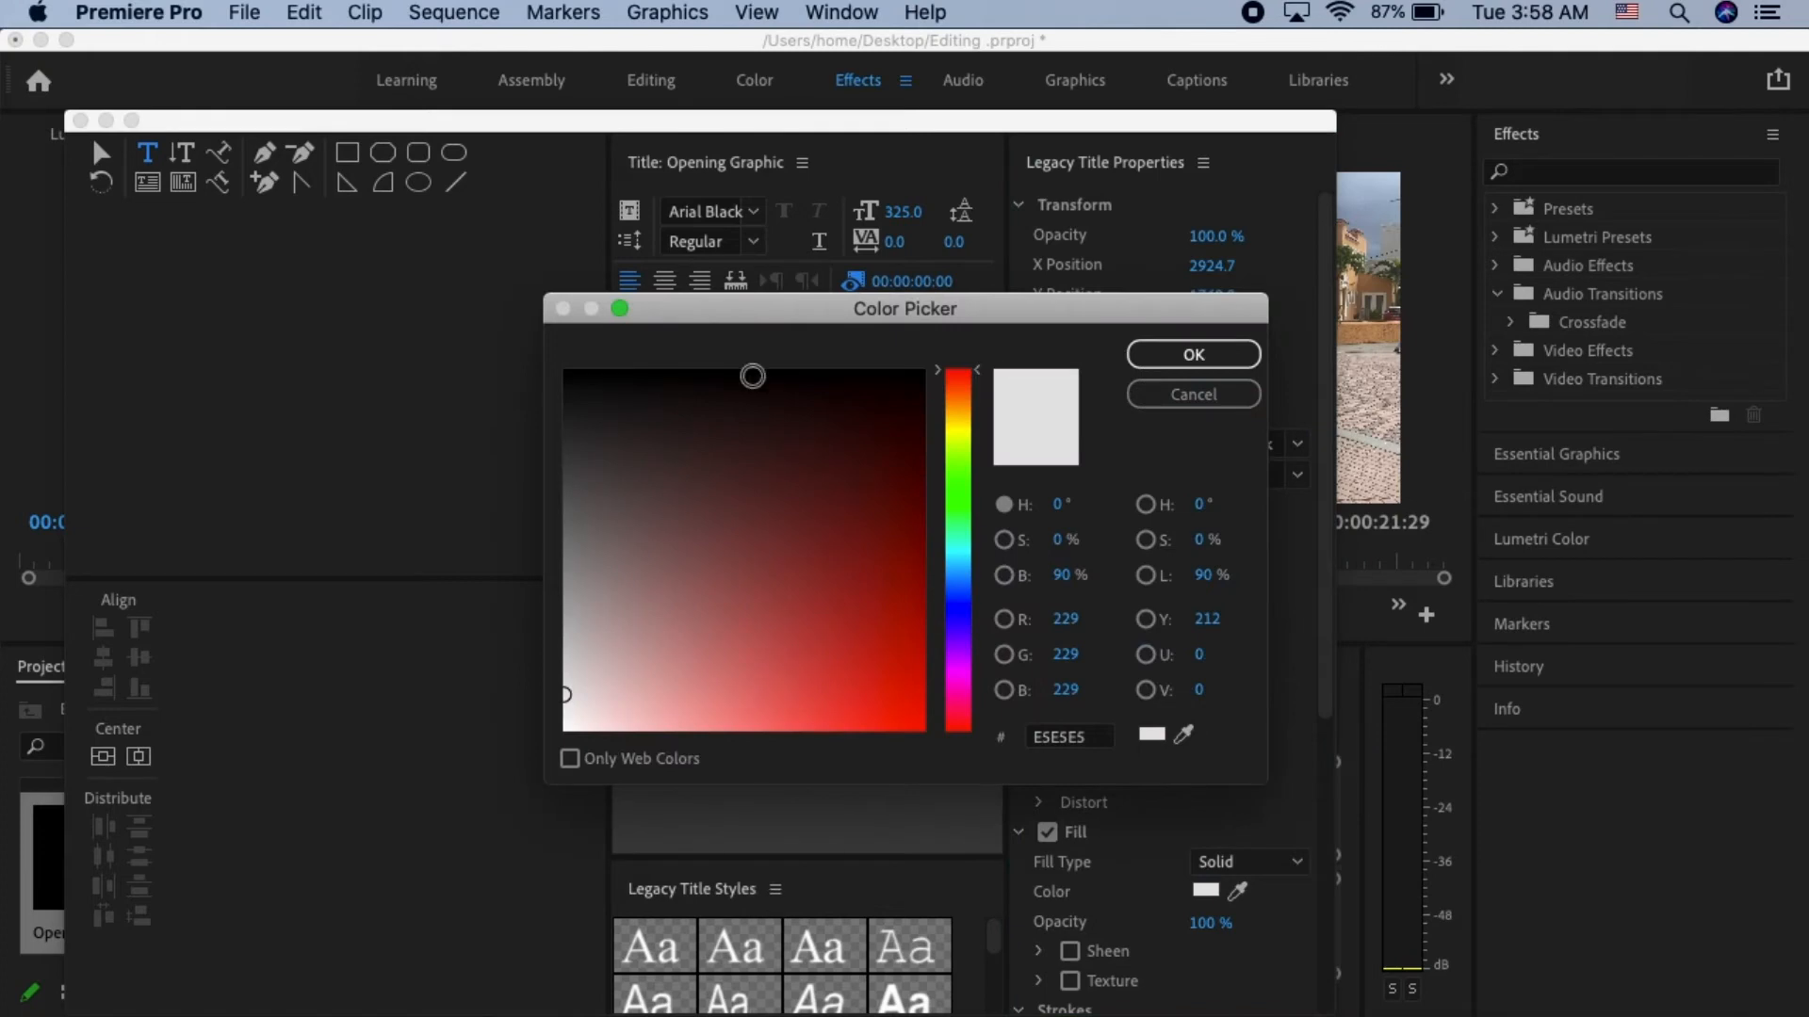
- Change the Hellooo text's fill color to black and close the title editor
click(753, 376)
click(1194, 356)
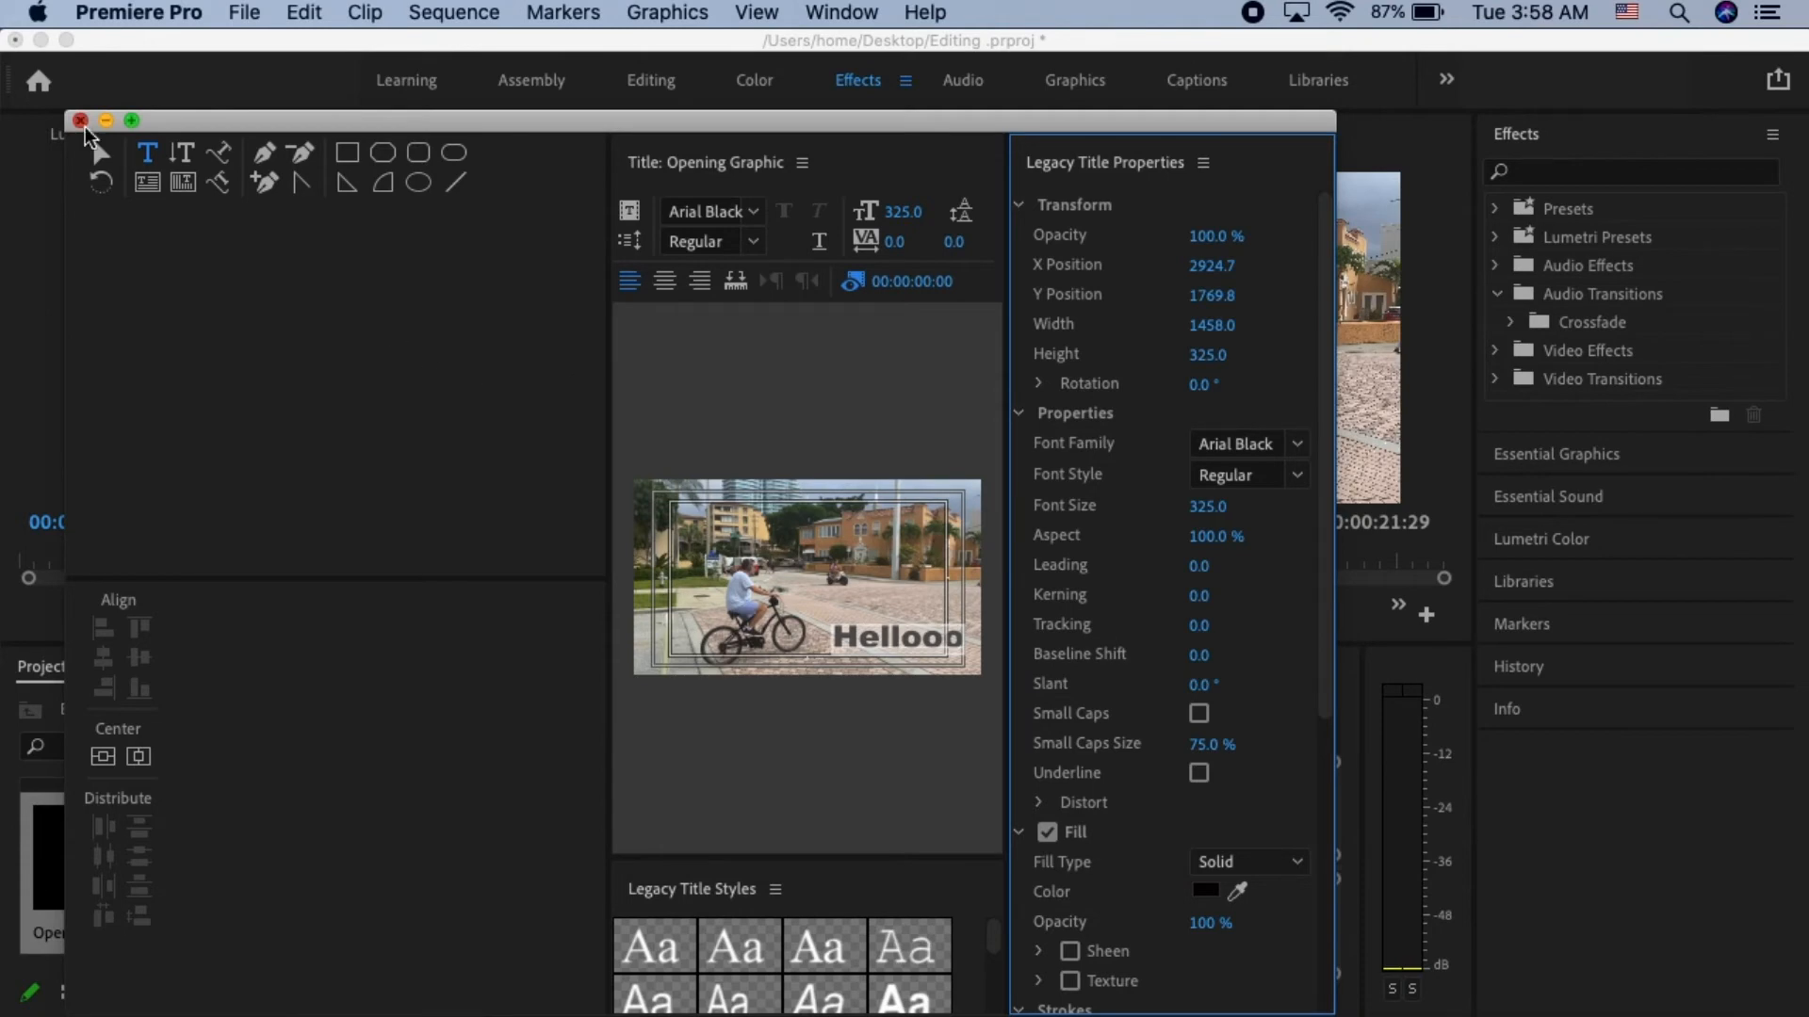
click(81, 121)
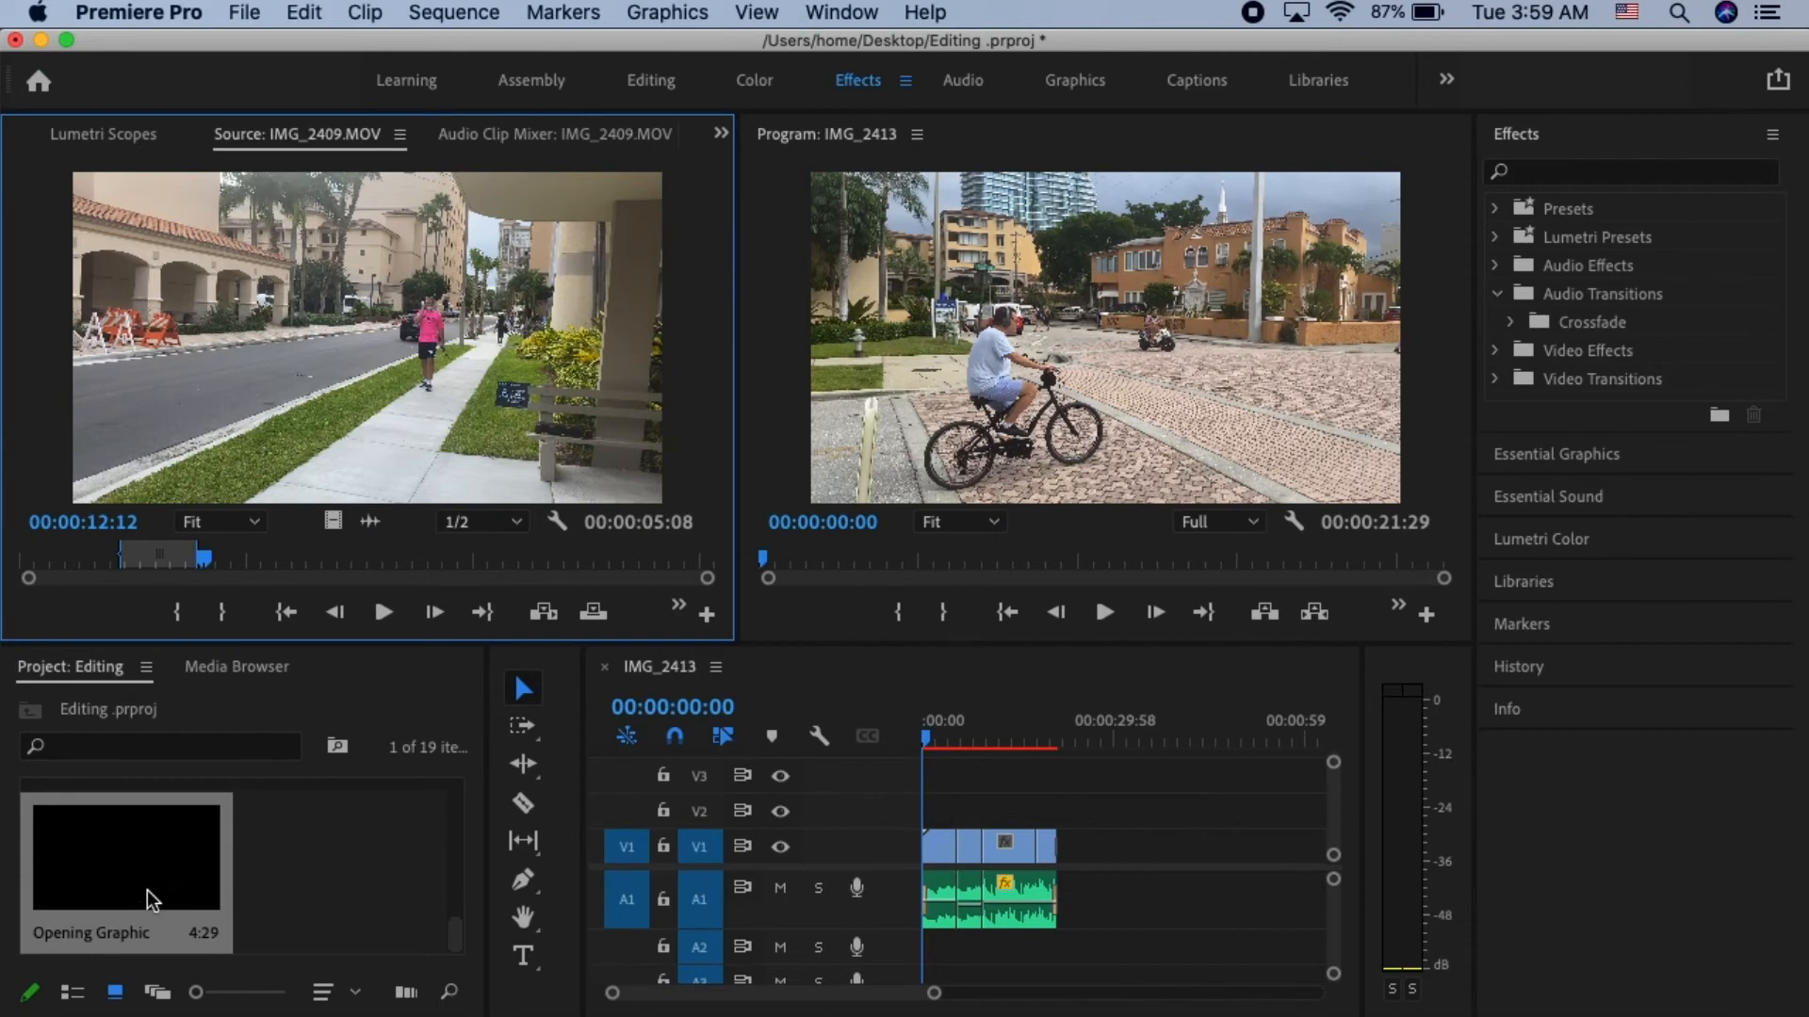
- Place the Opening Graphic title on V2, shift it to start about one second in, and preview it
drag(151, 900, 890, 817)
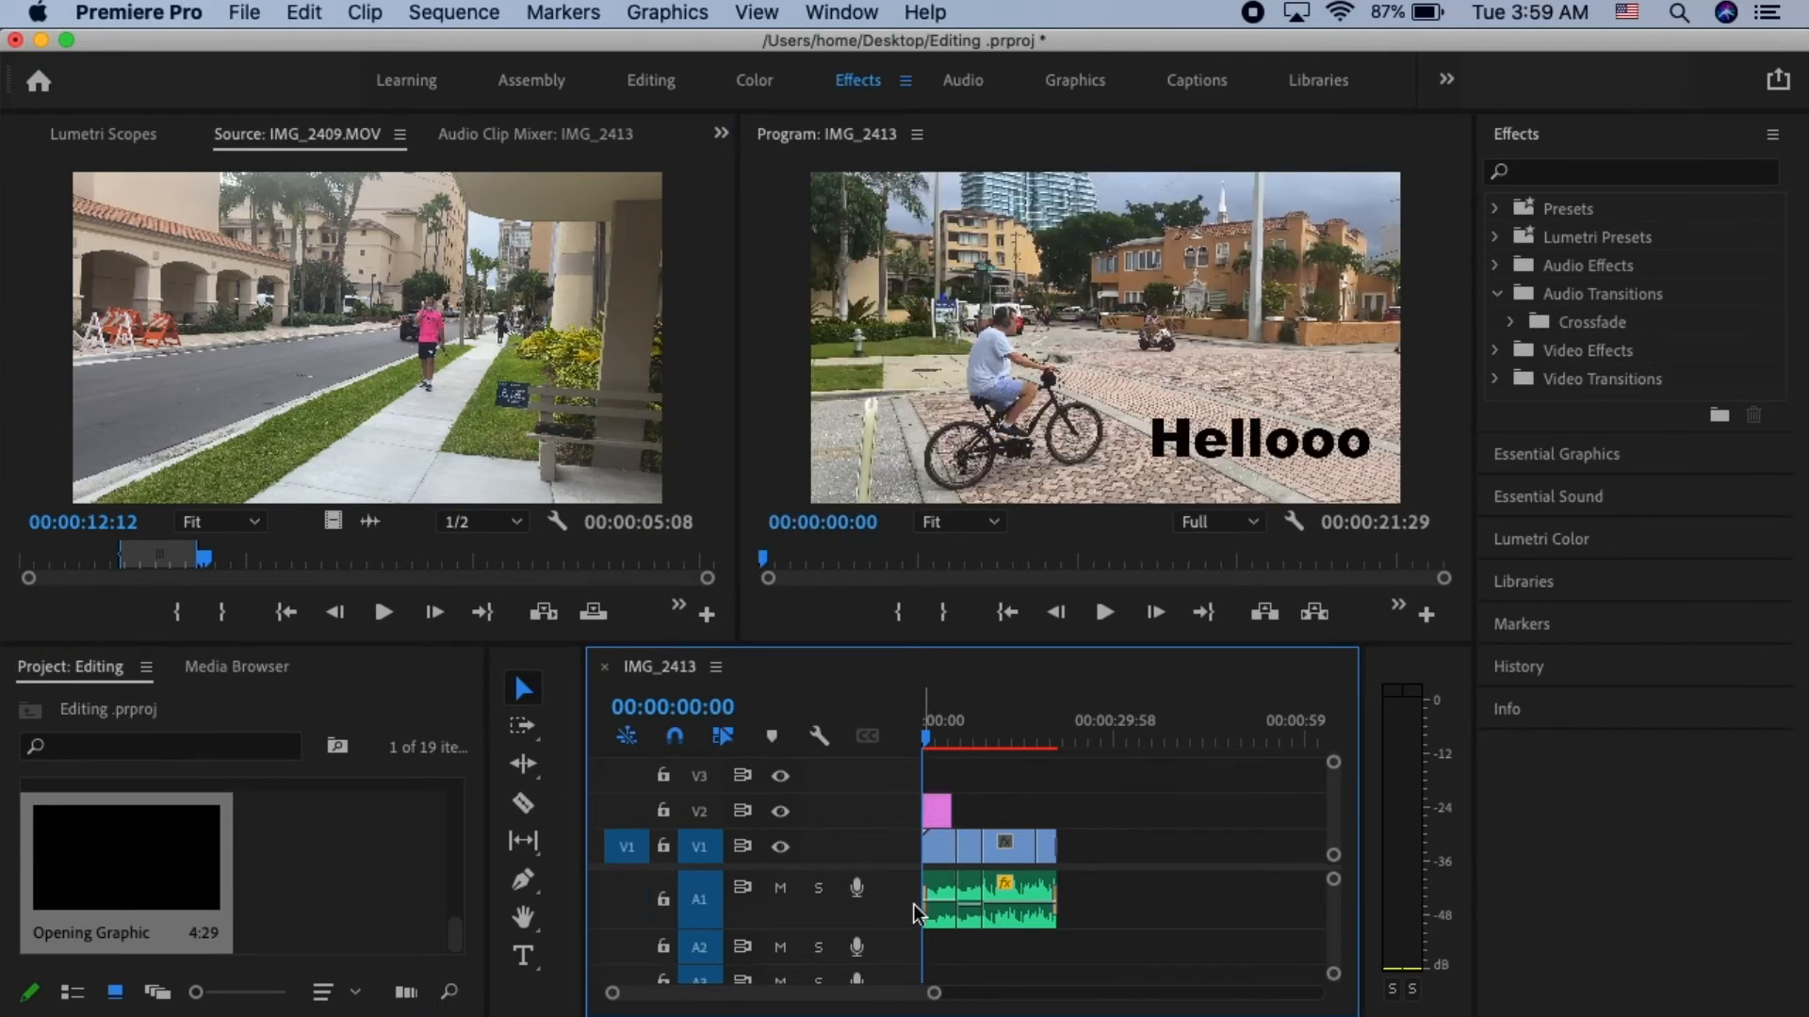
drag(933, 997, 889, 991)
drag(928, 808, 950, 809)
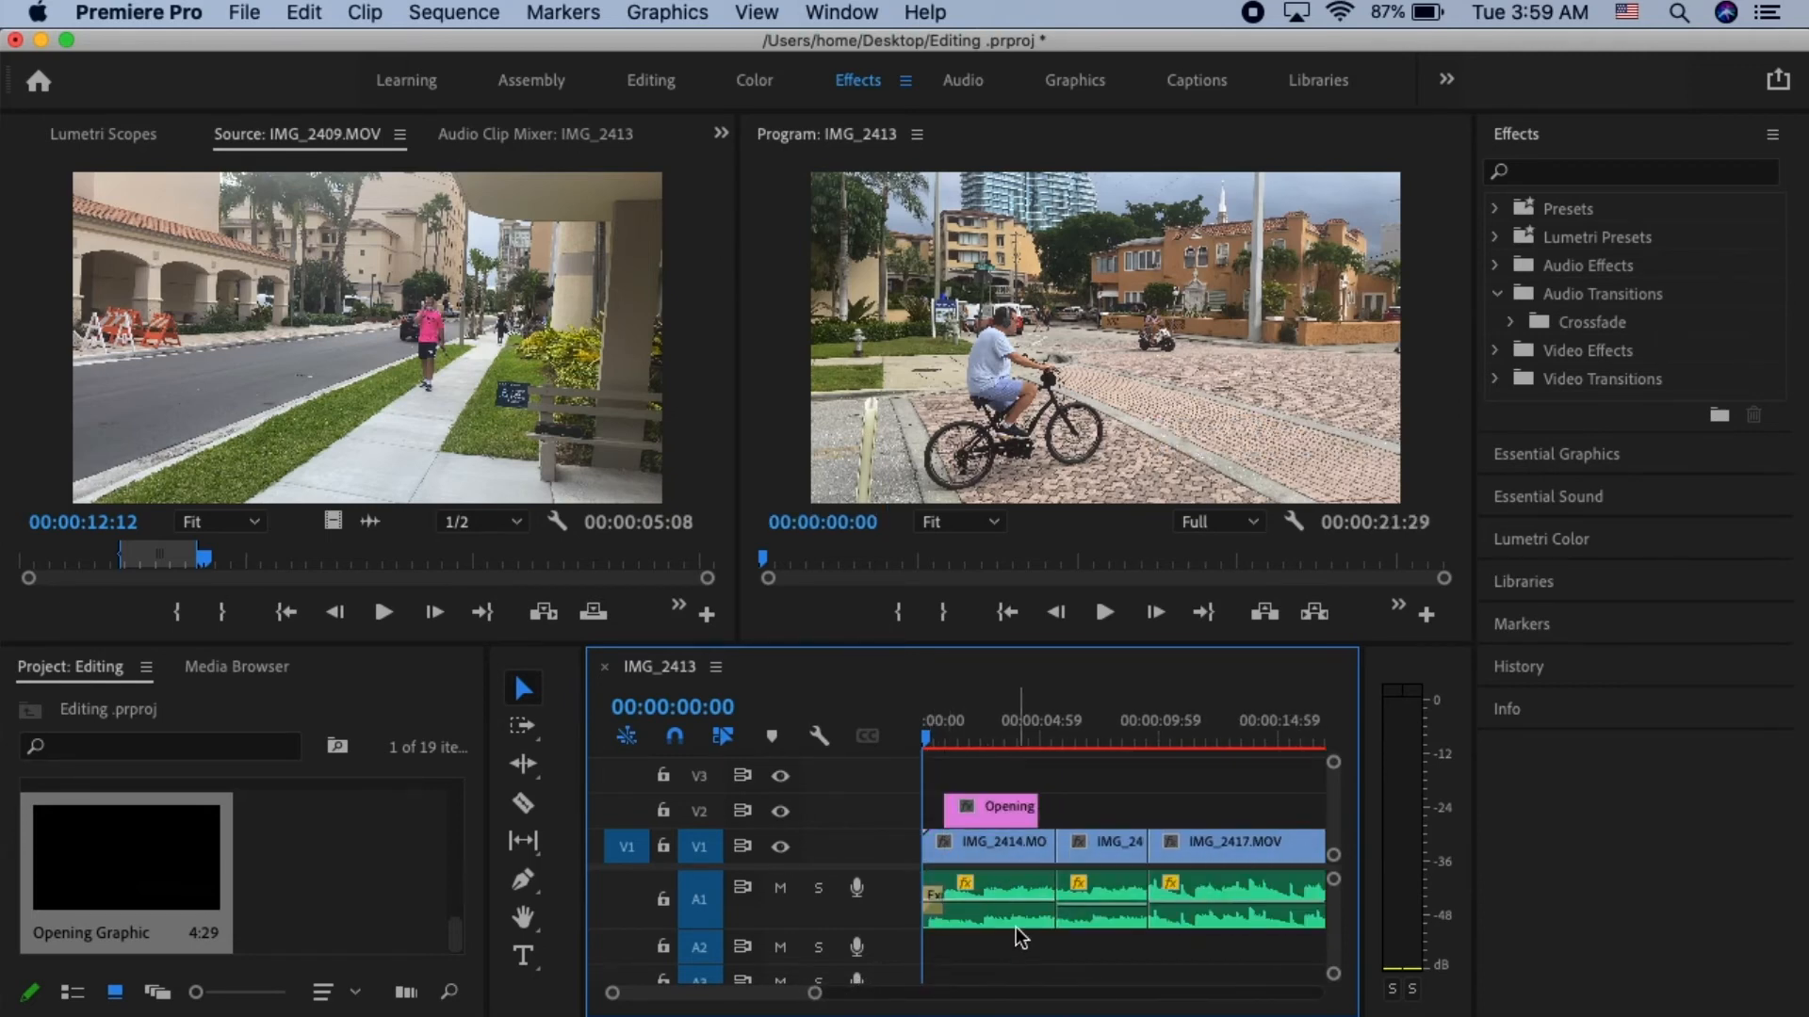
key(space)
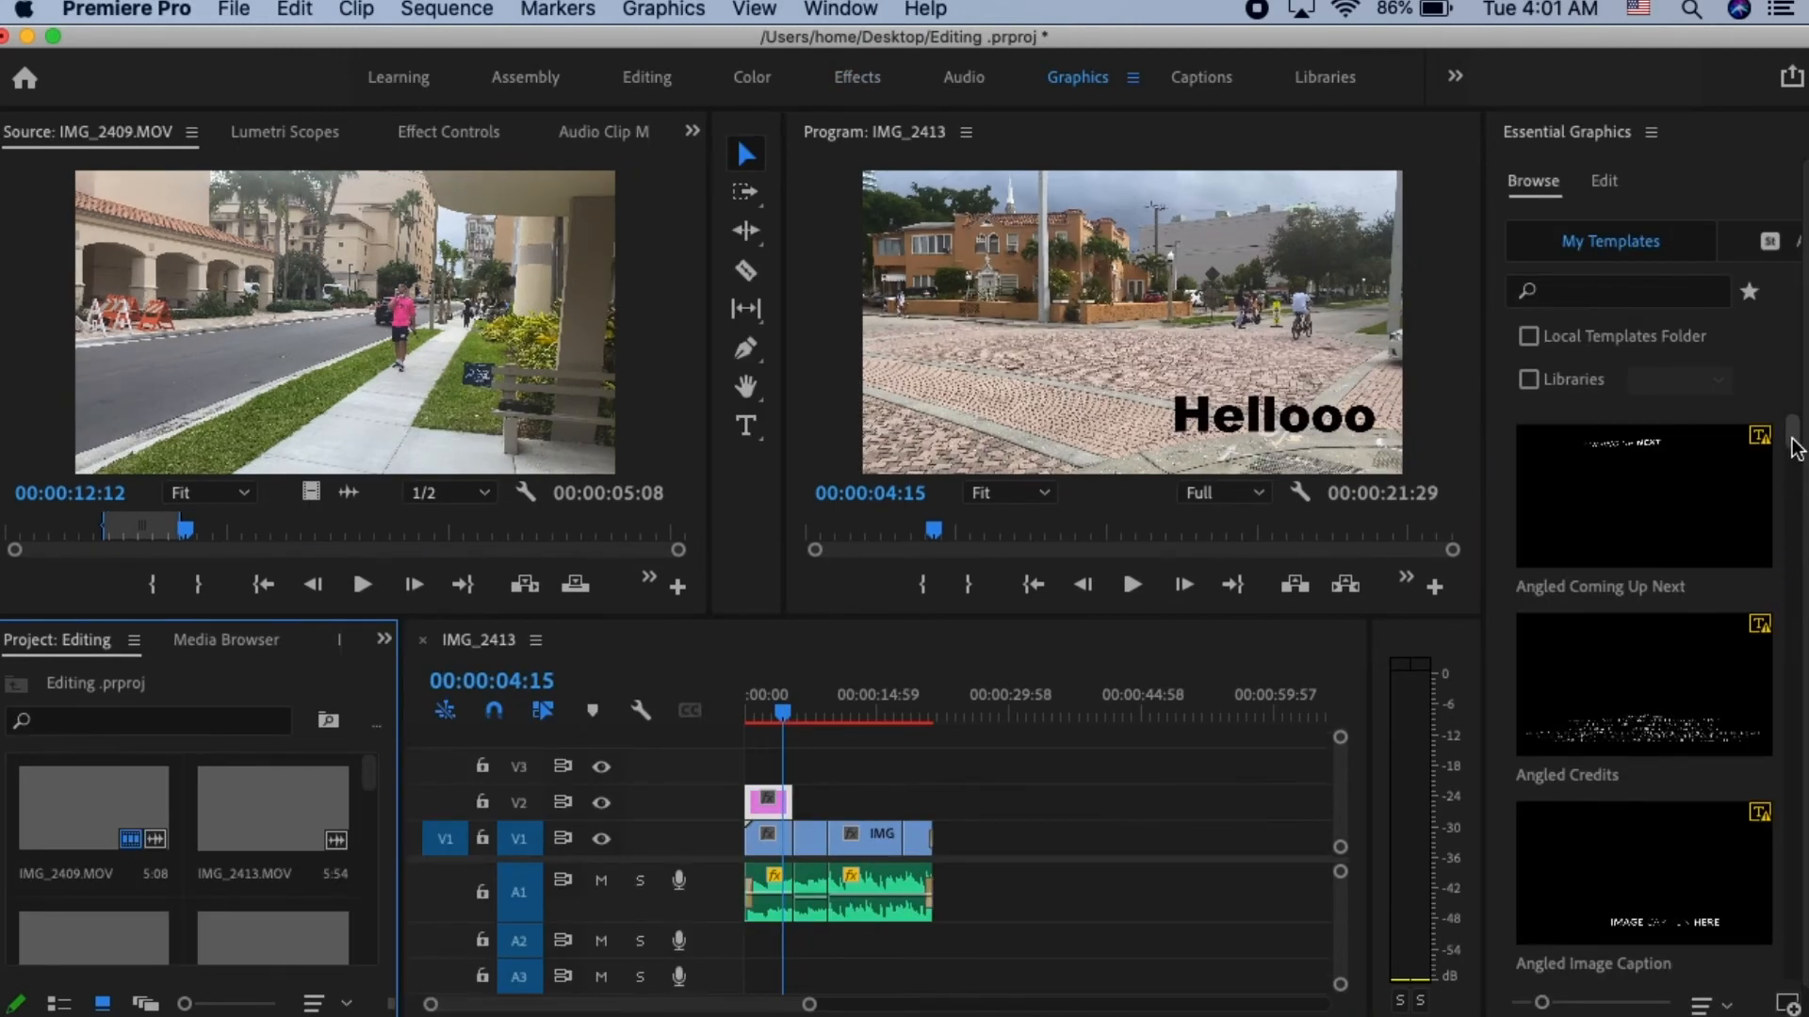
- Add the two-line Film Lower Third Right template to V2 above the third clip and select its Student text
drag(1795, 447, 1801, 524)
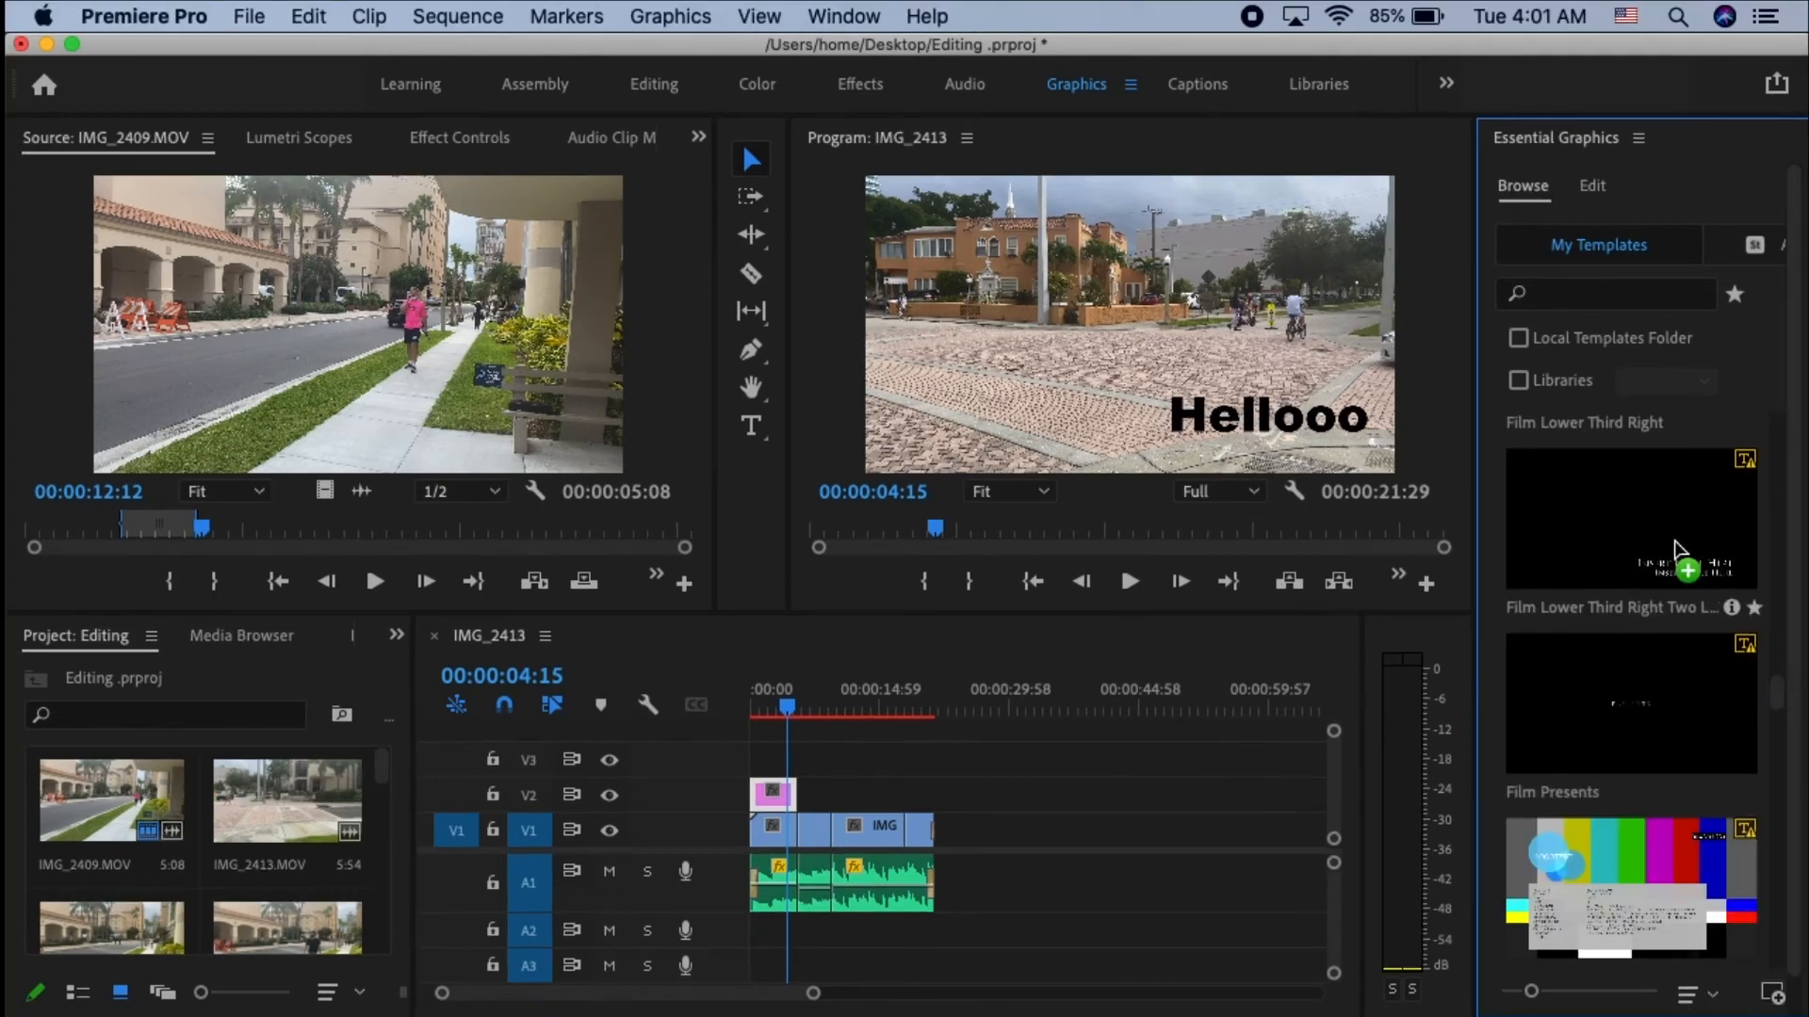
drag(1683, 560, 863, 801)
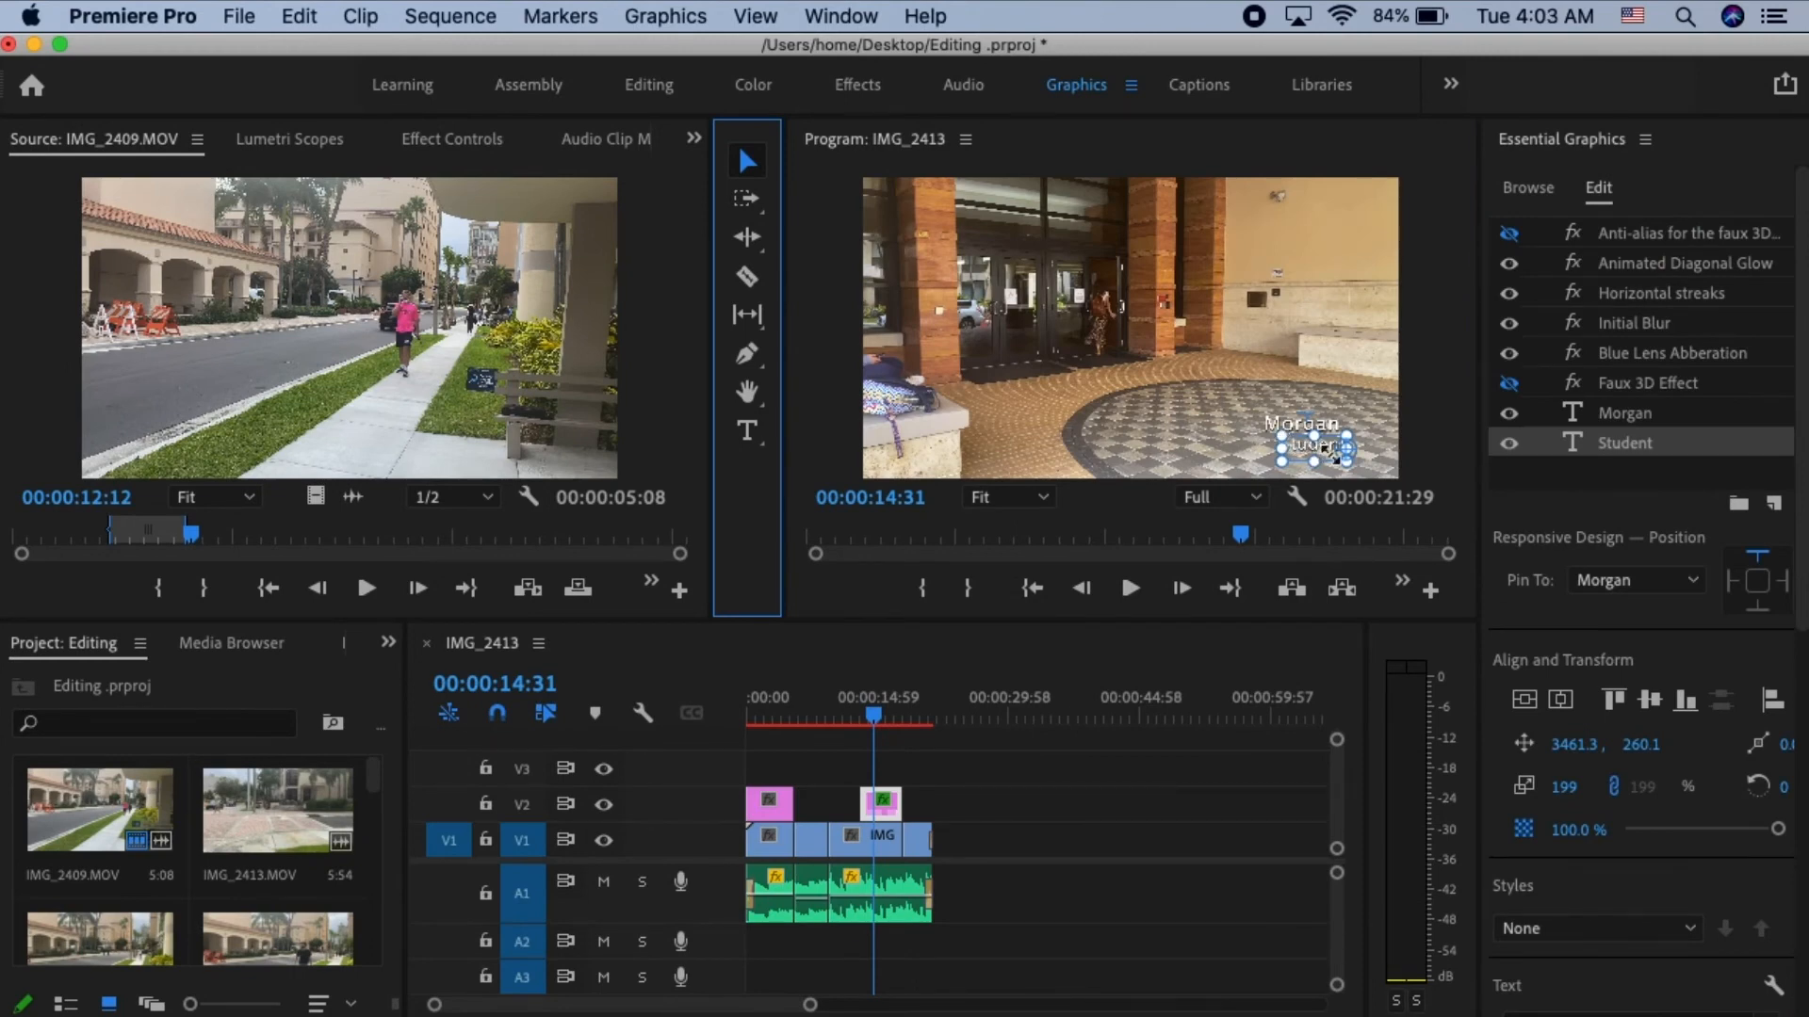
click(1334, 459)
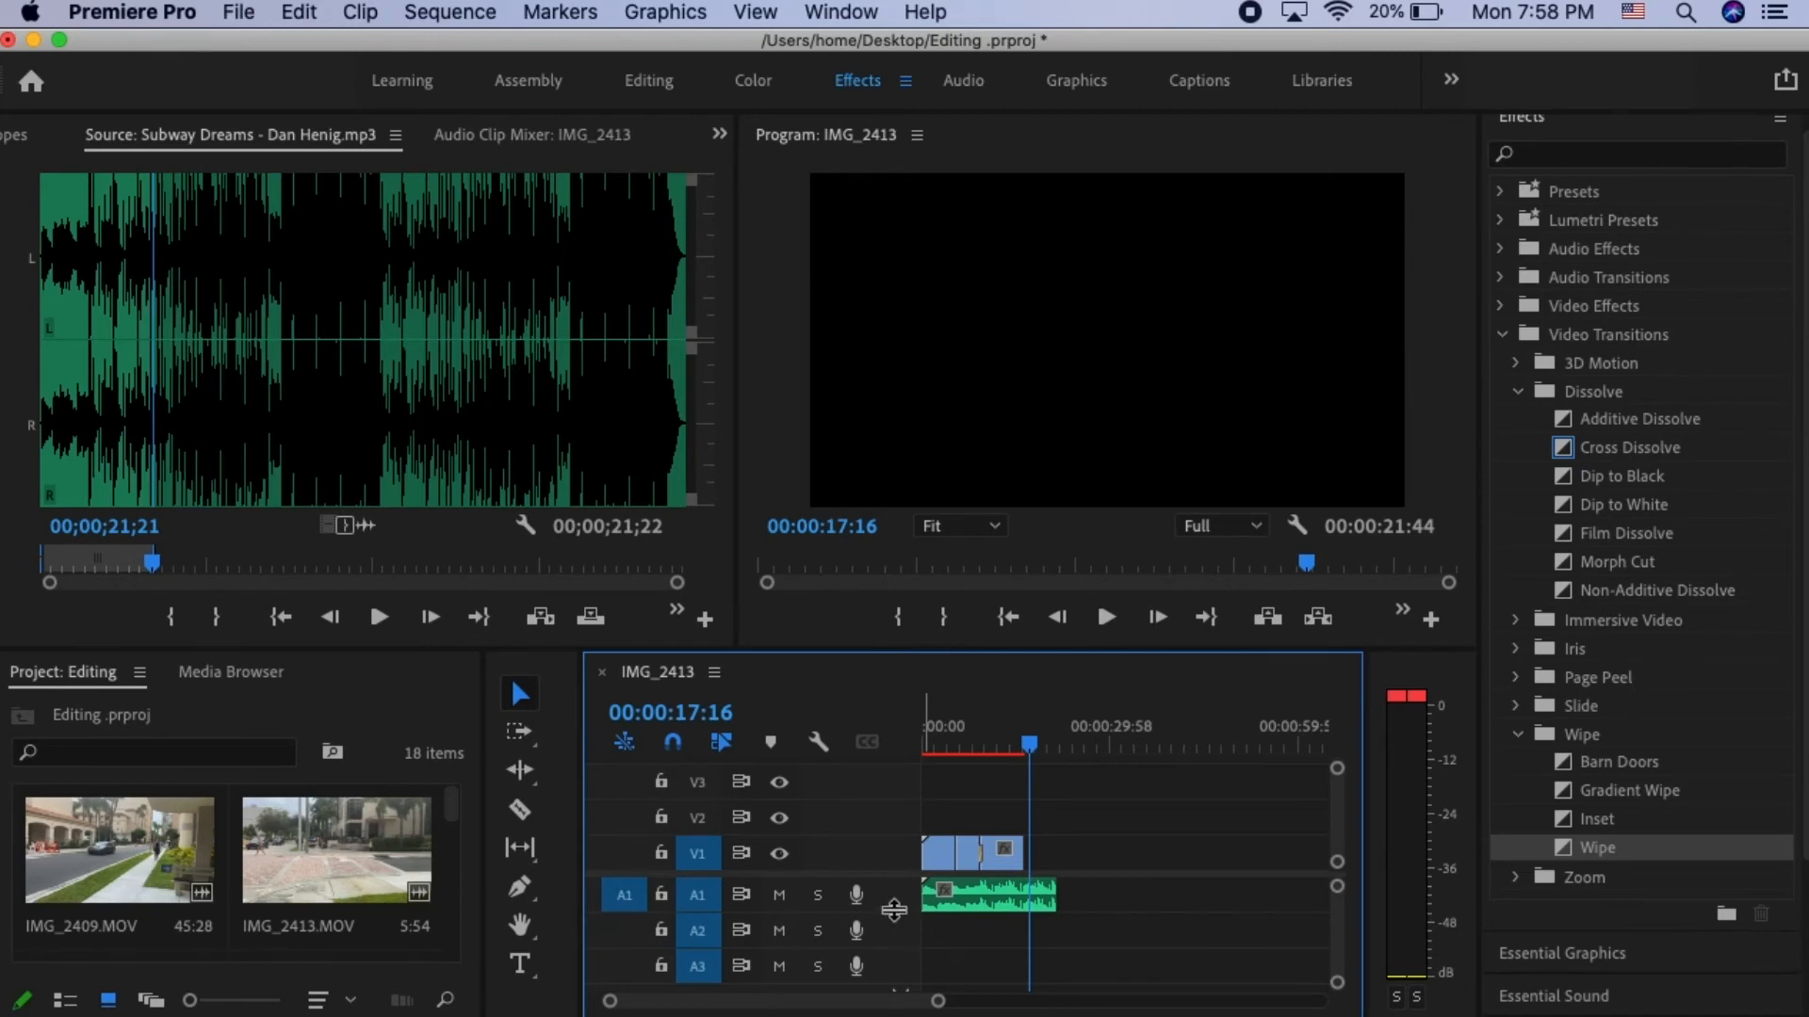
- Make audio track A1 taller, adjust the music clip's volume level, and return the playhead to the sequence start
drag(893, 909, 901, 934)
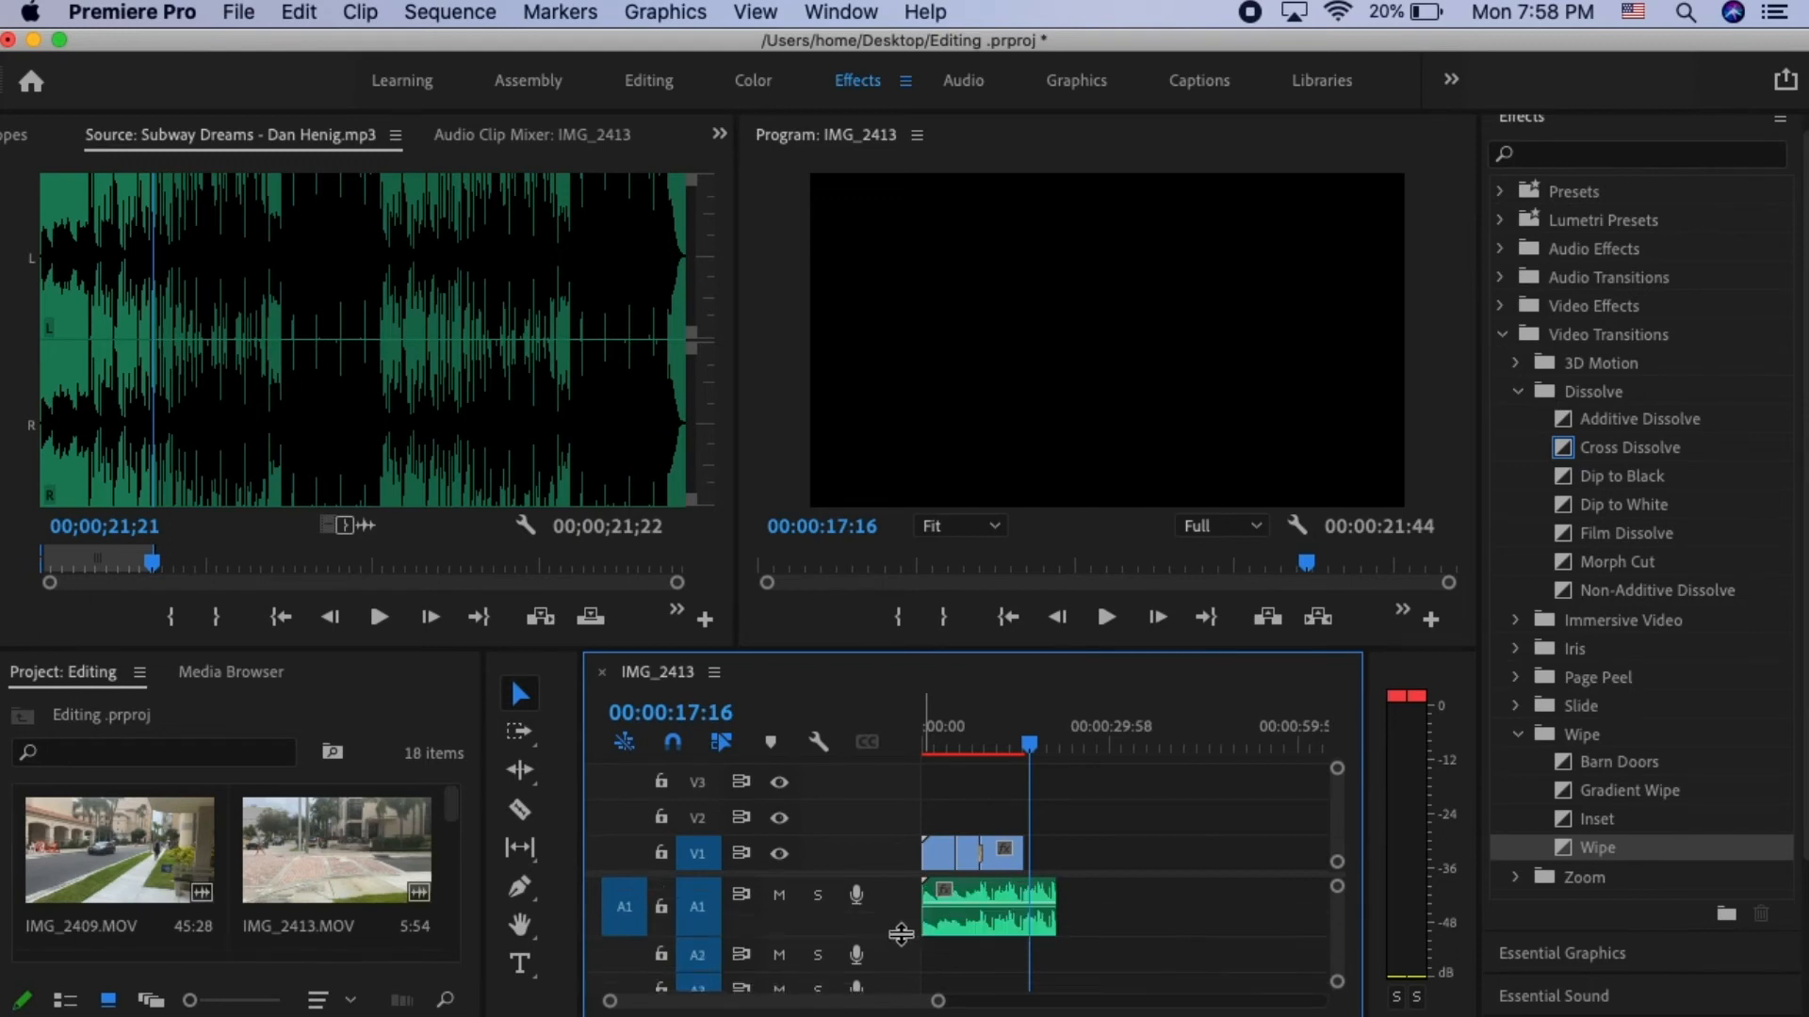
click(1014, 902)
mouse_move(1014, 903)
mouse_down()
mouse_move(1014, 918)
mouse_move(1013, 888)
mouse_up()
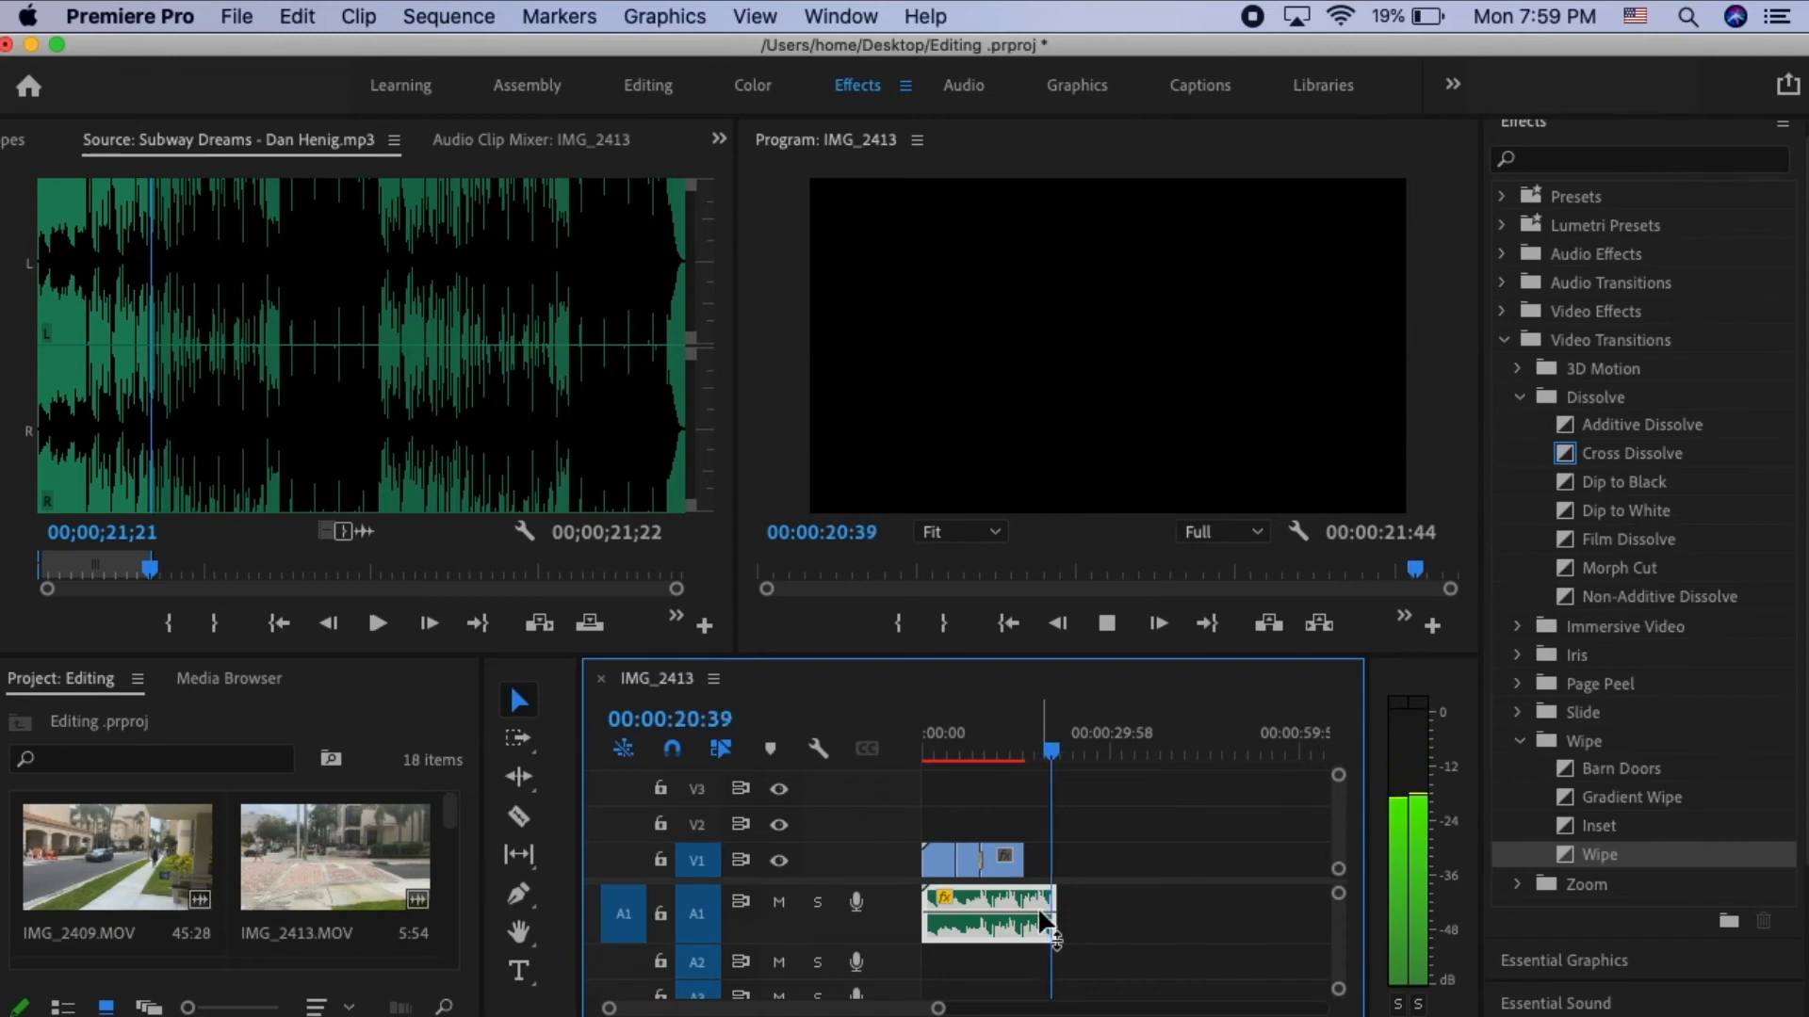
key(Home)
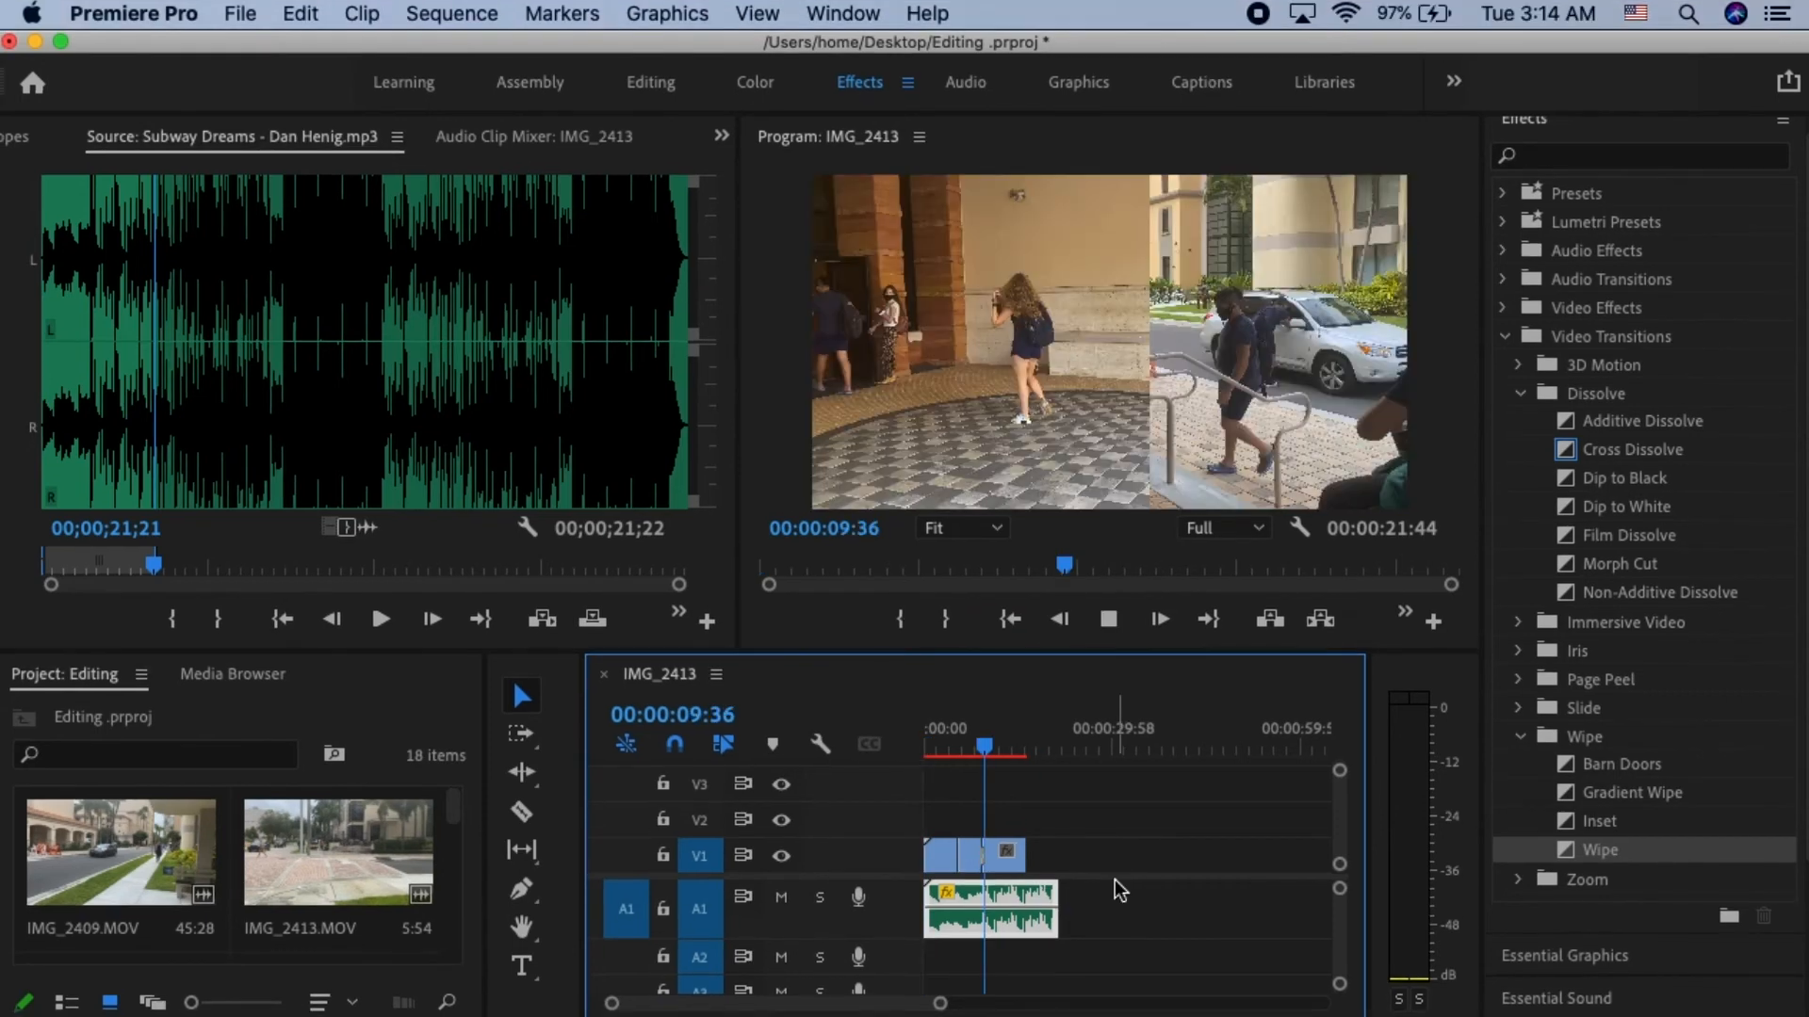
- Preview the sequence's audio, return to the start, and adjust the A1 music clip's audio gain by -3 dB
key(space)
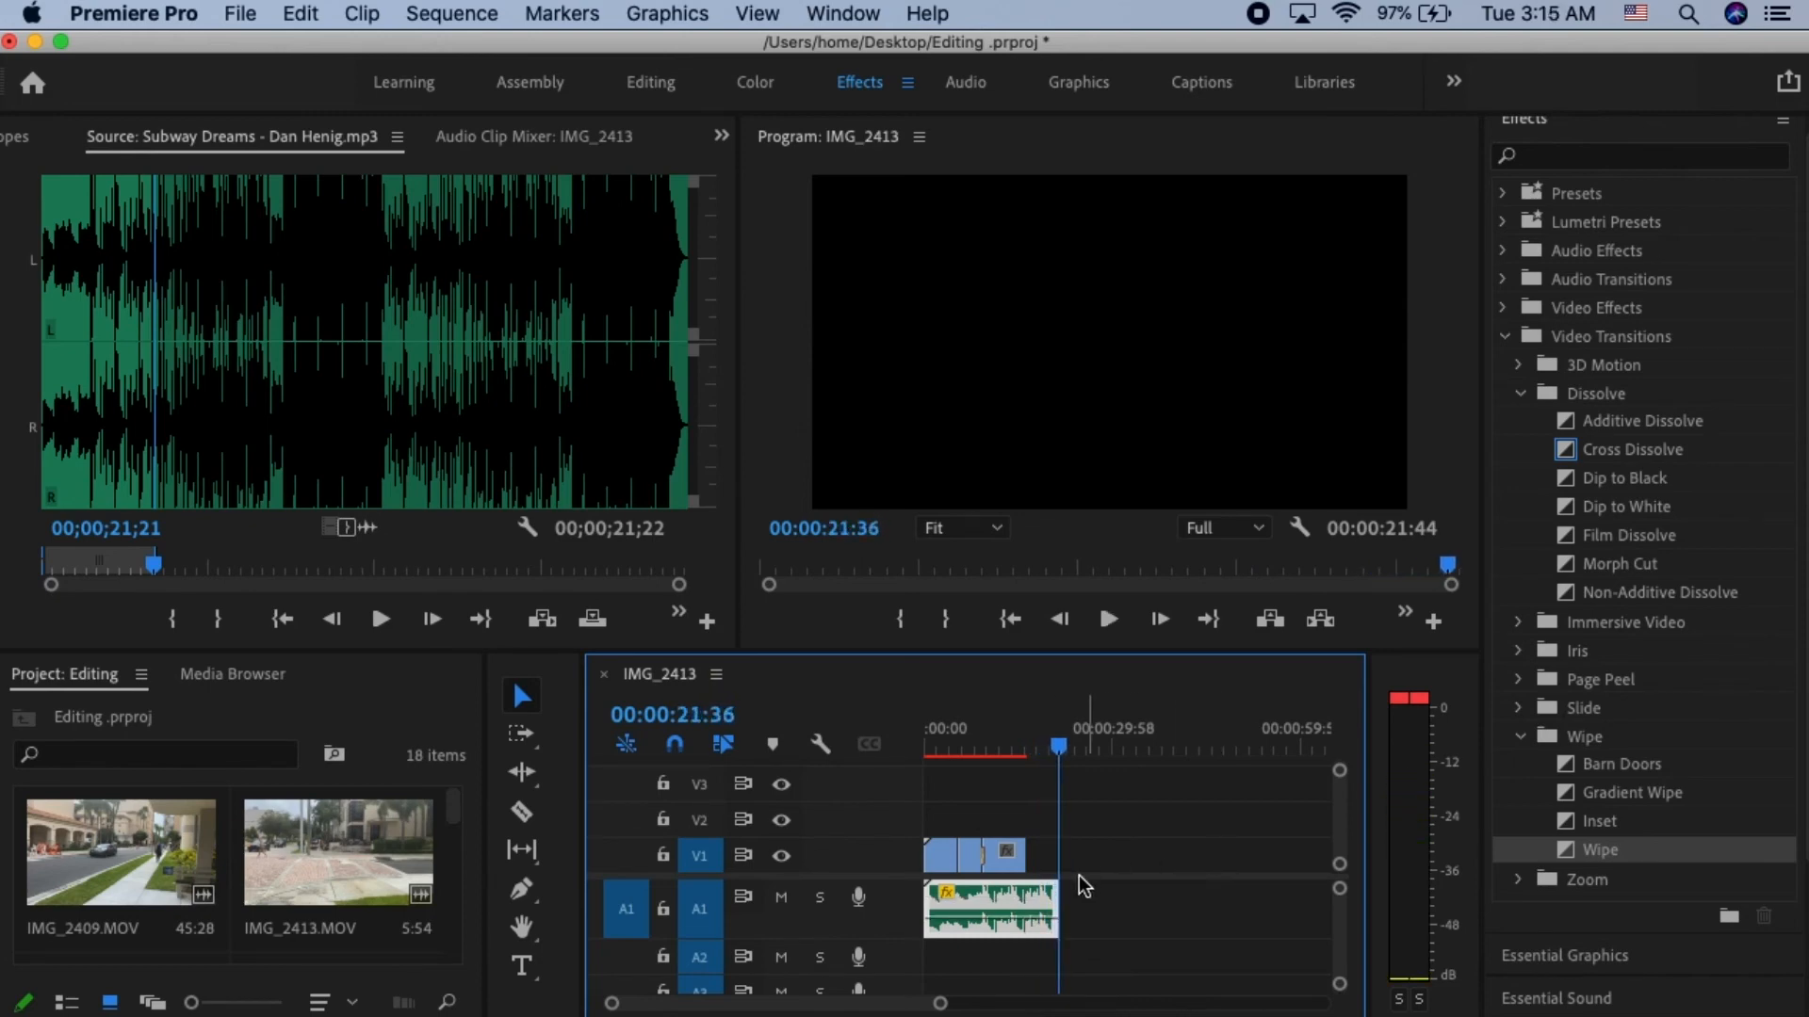
drag(1005, 918, 1052, 911)
drag(1059, 749, 918, 757)
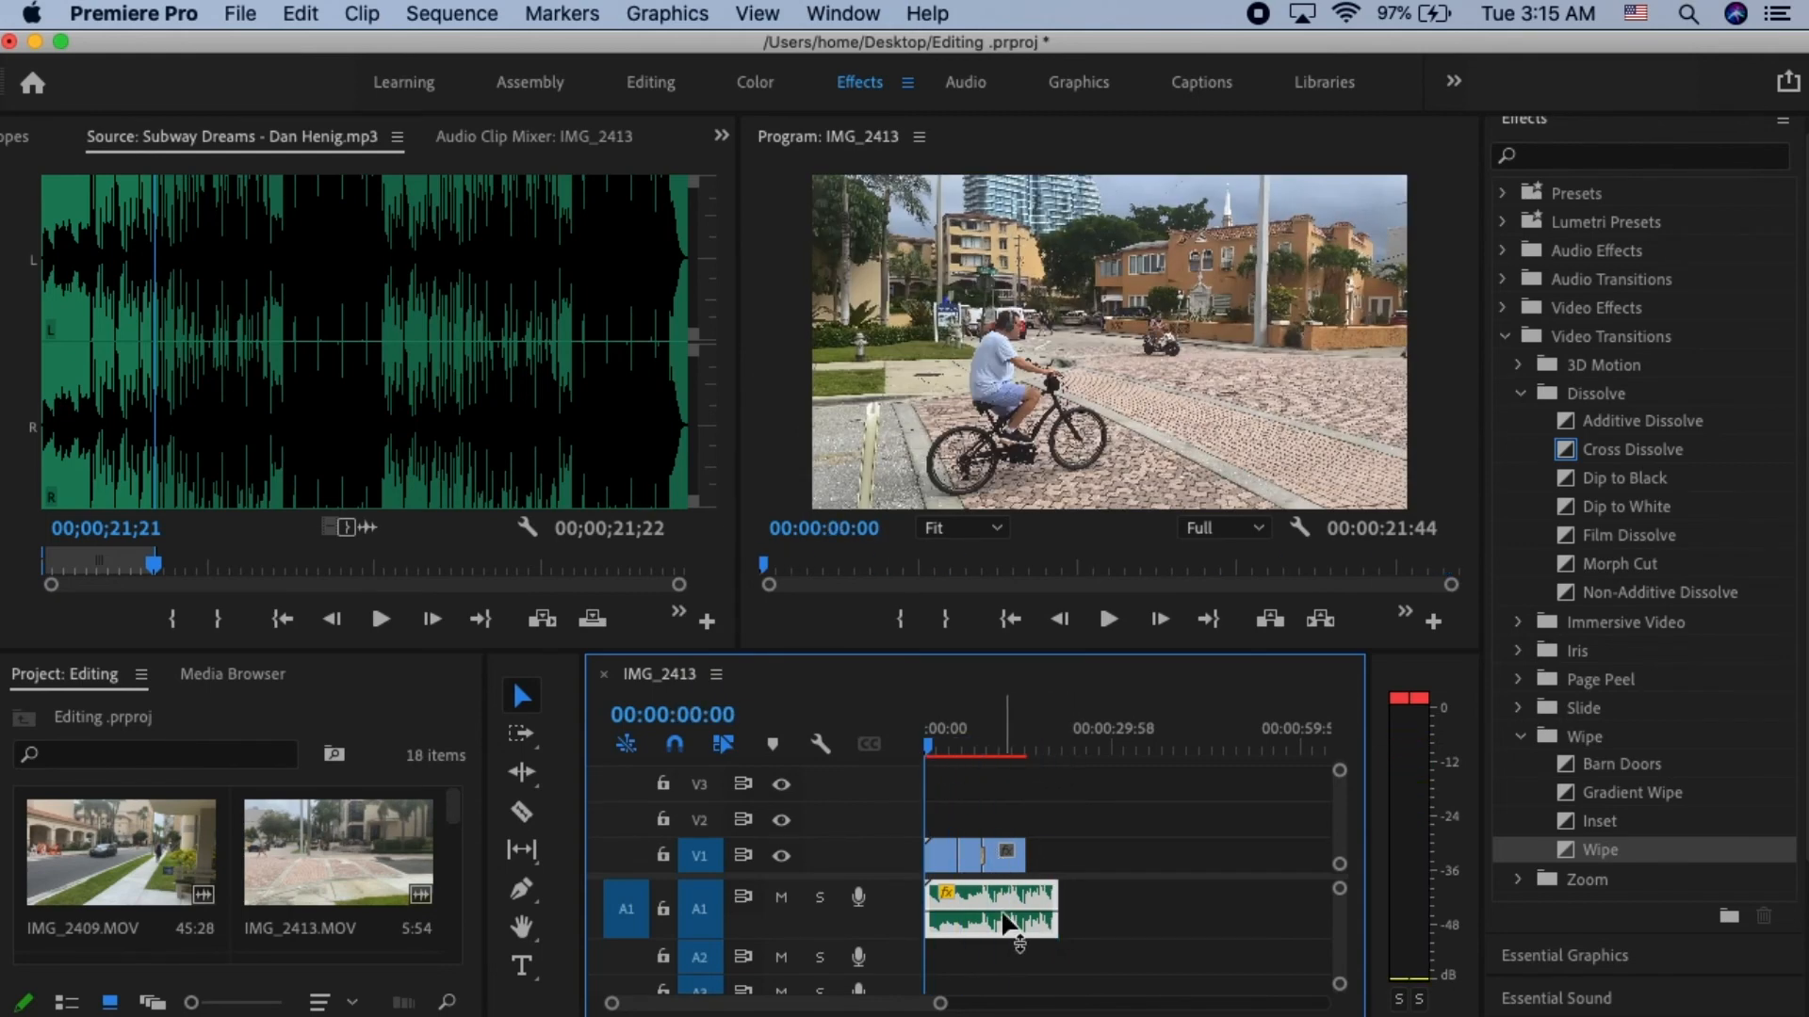
mouse_move(1003, 915)
right_click(986, 904)
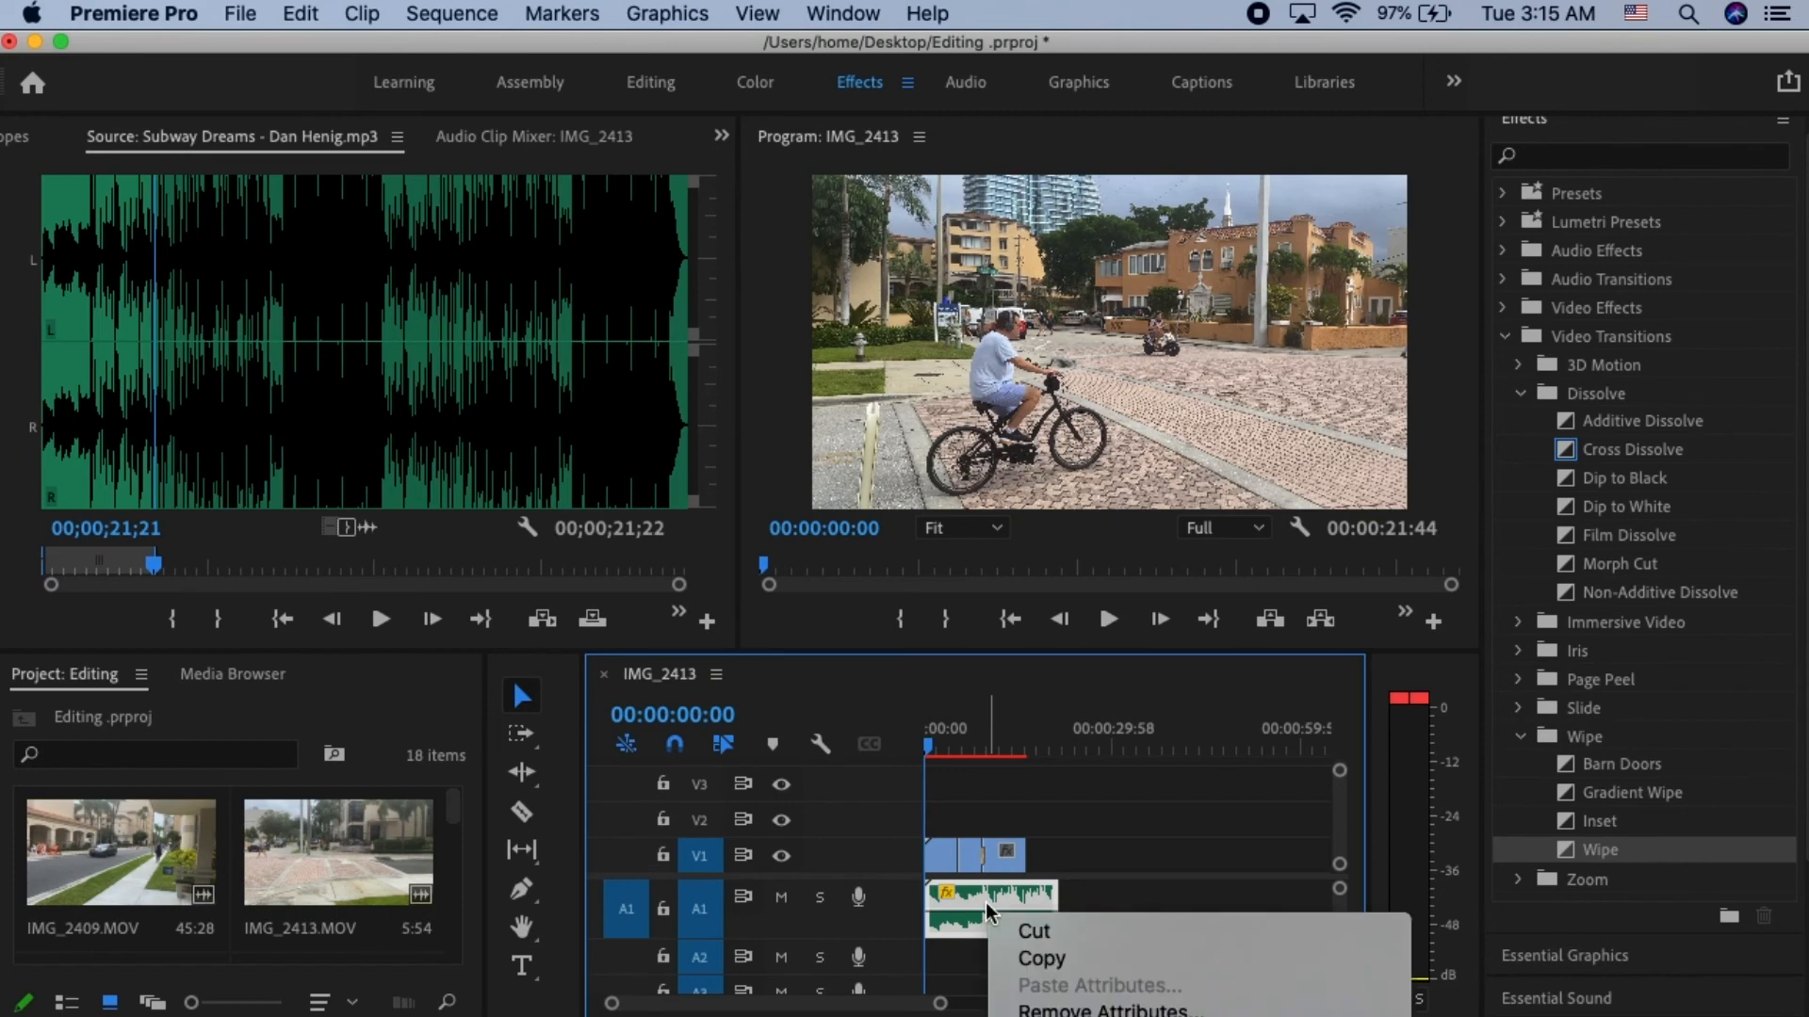
mouse_move(1135, 1014)
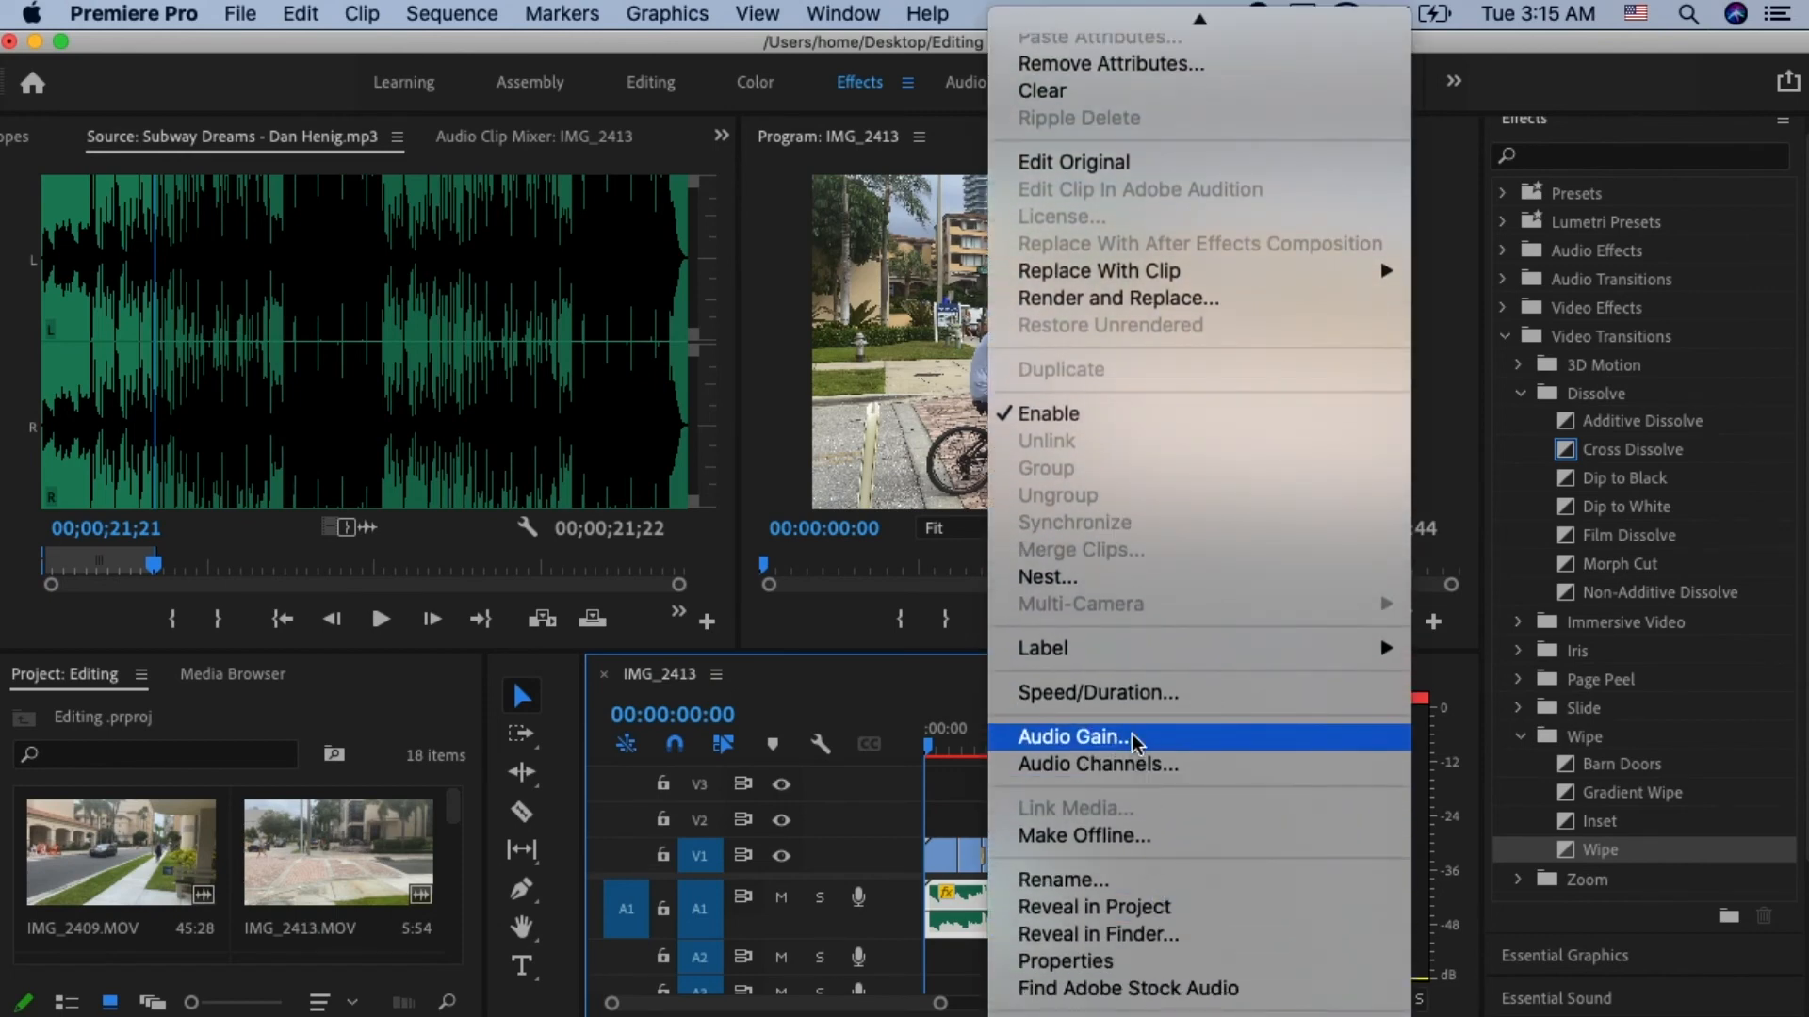
click(1134, 740)
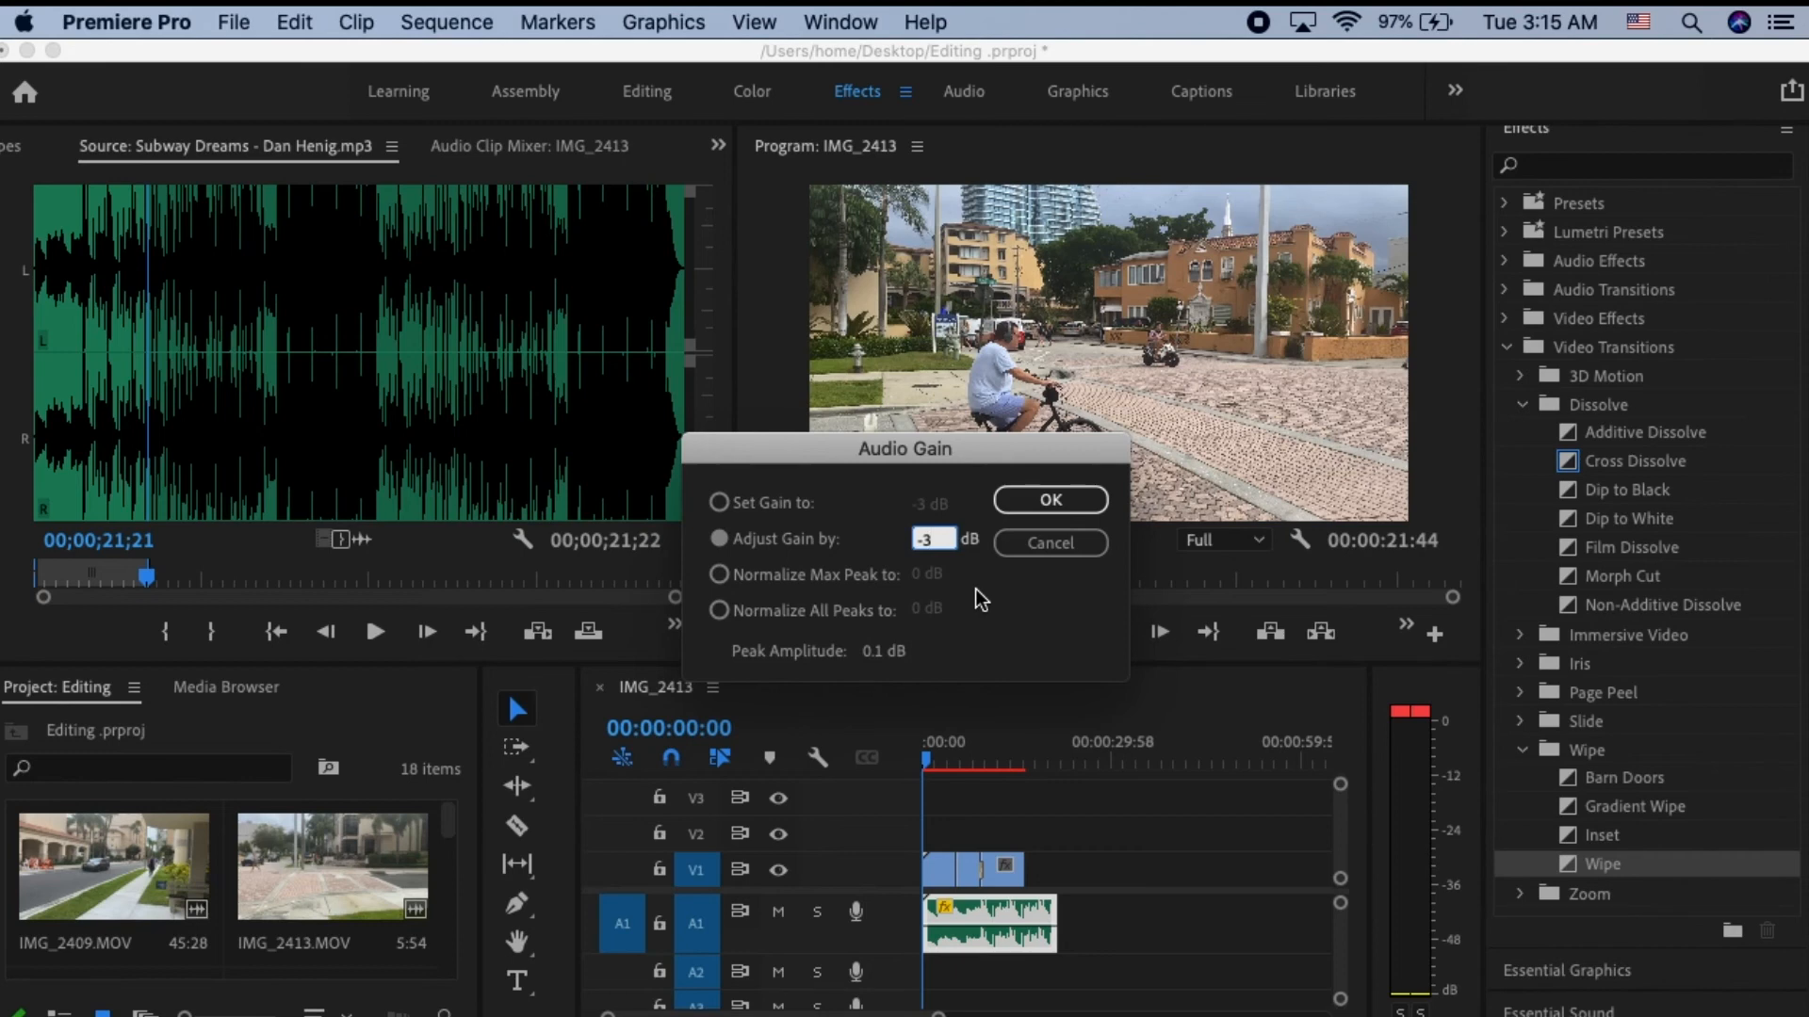
click(1015, 509)
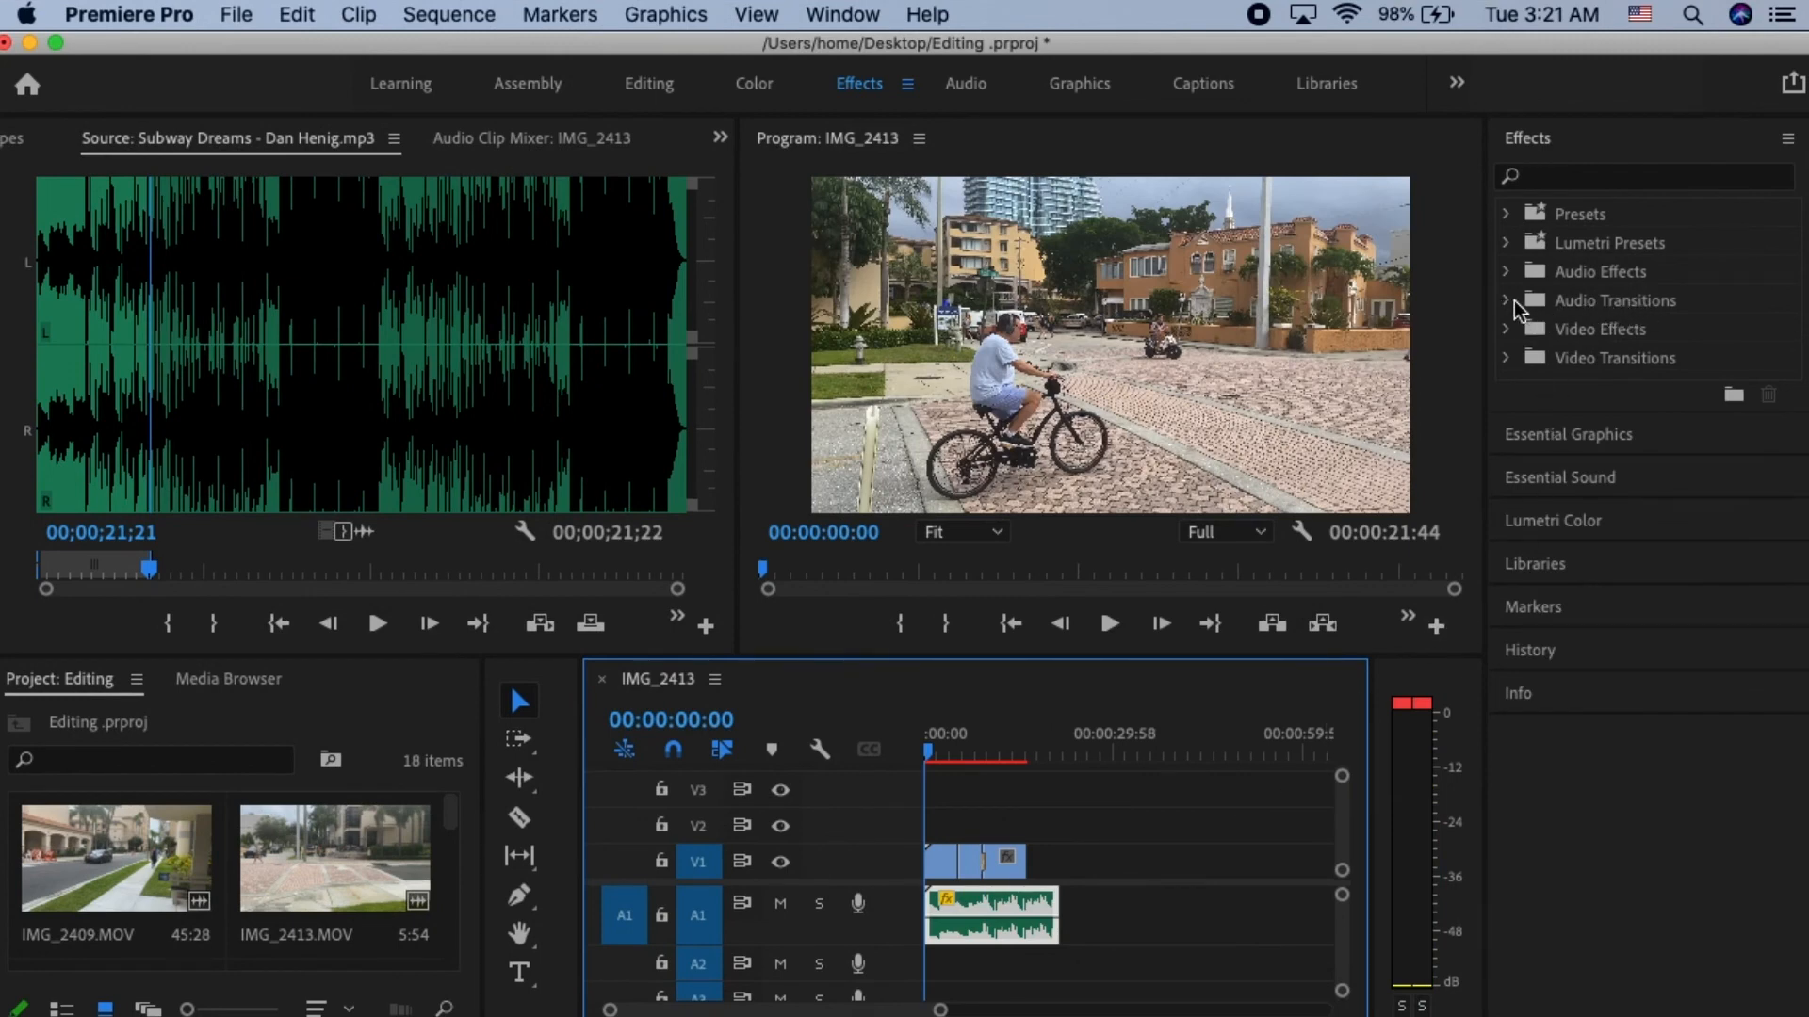
- Apply the Exponential Fade audio crossfade to the beginning of the music clip on A1 and inspect it up close
click(1508, 299)
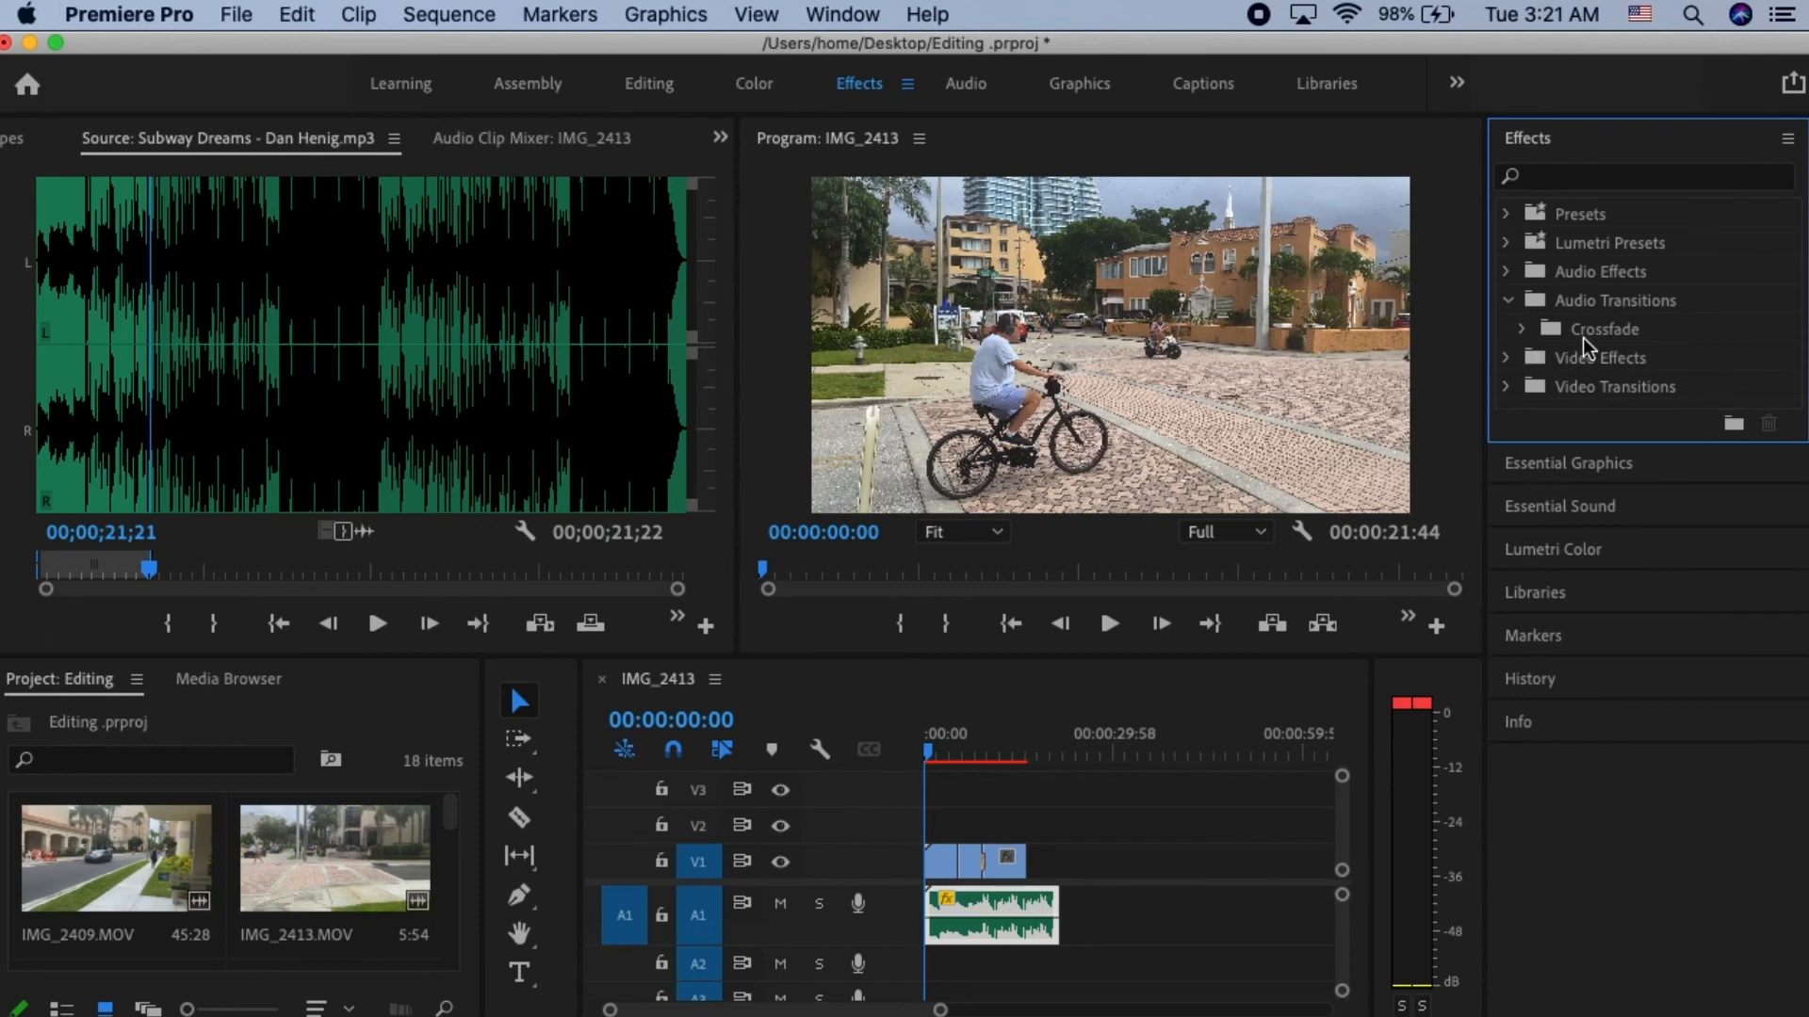
click(1521, 330)
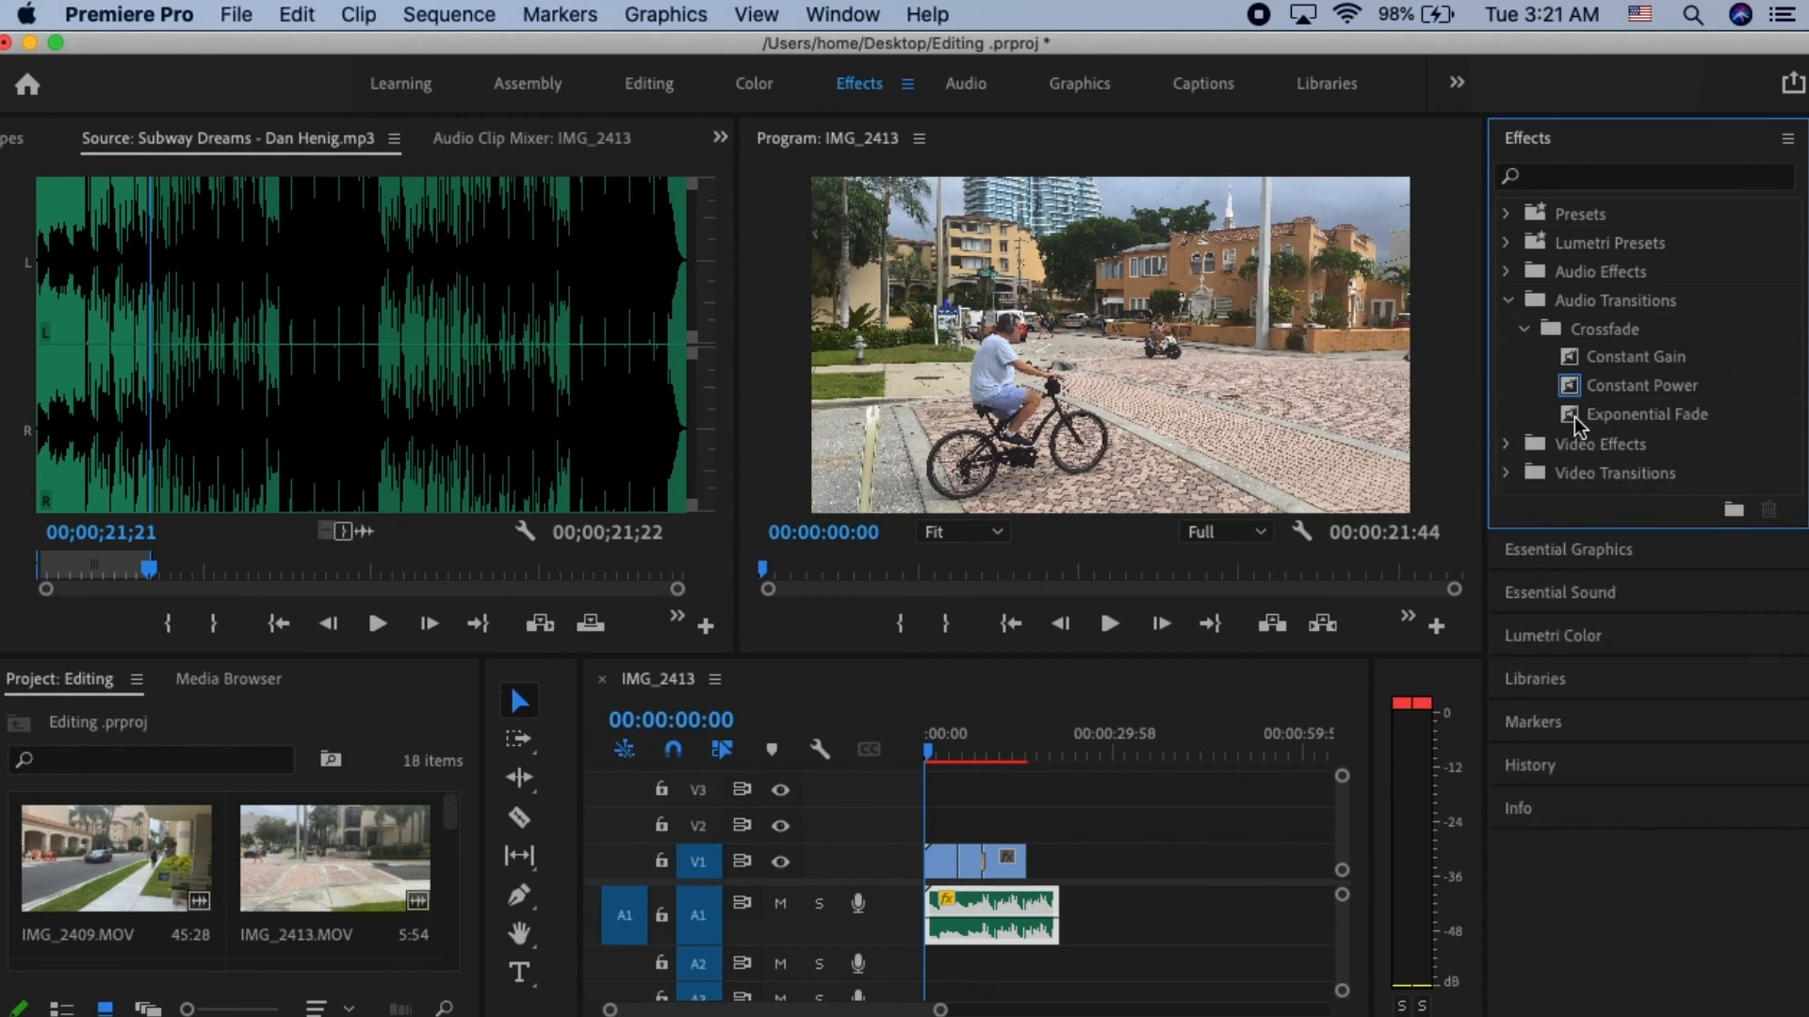
click(1571, 424)
drag(1570, 424, 931, 929)
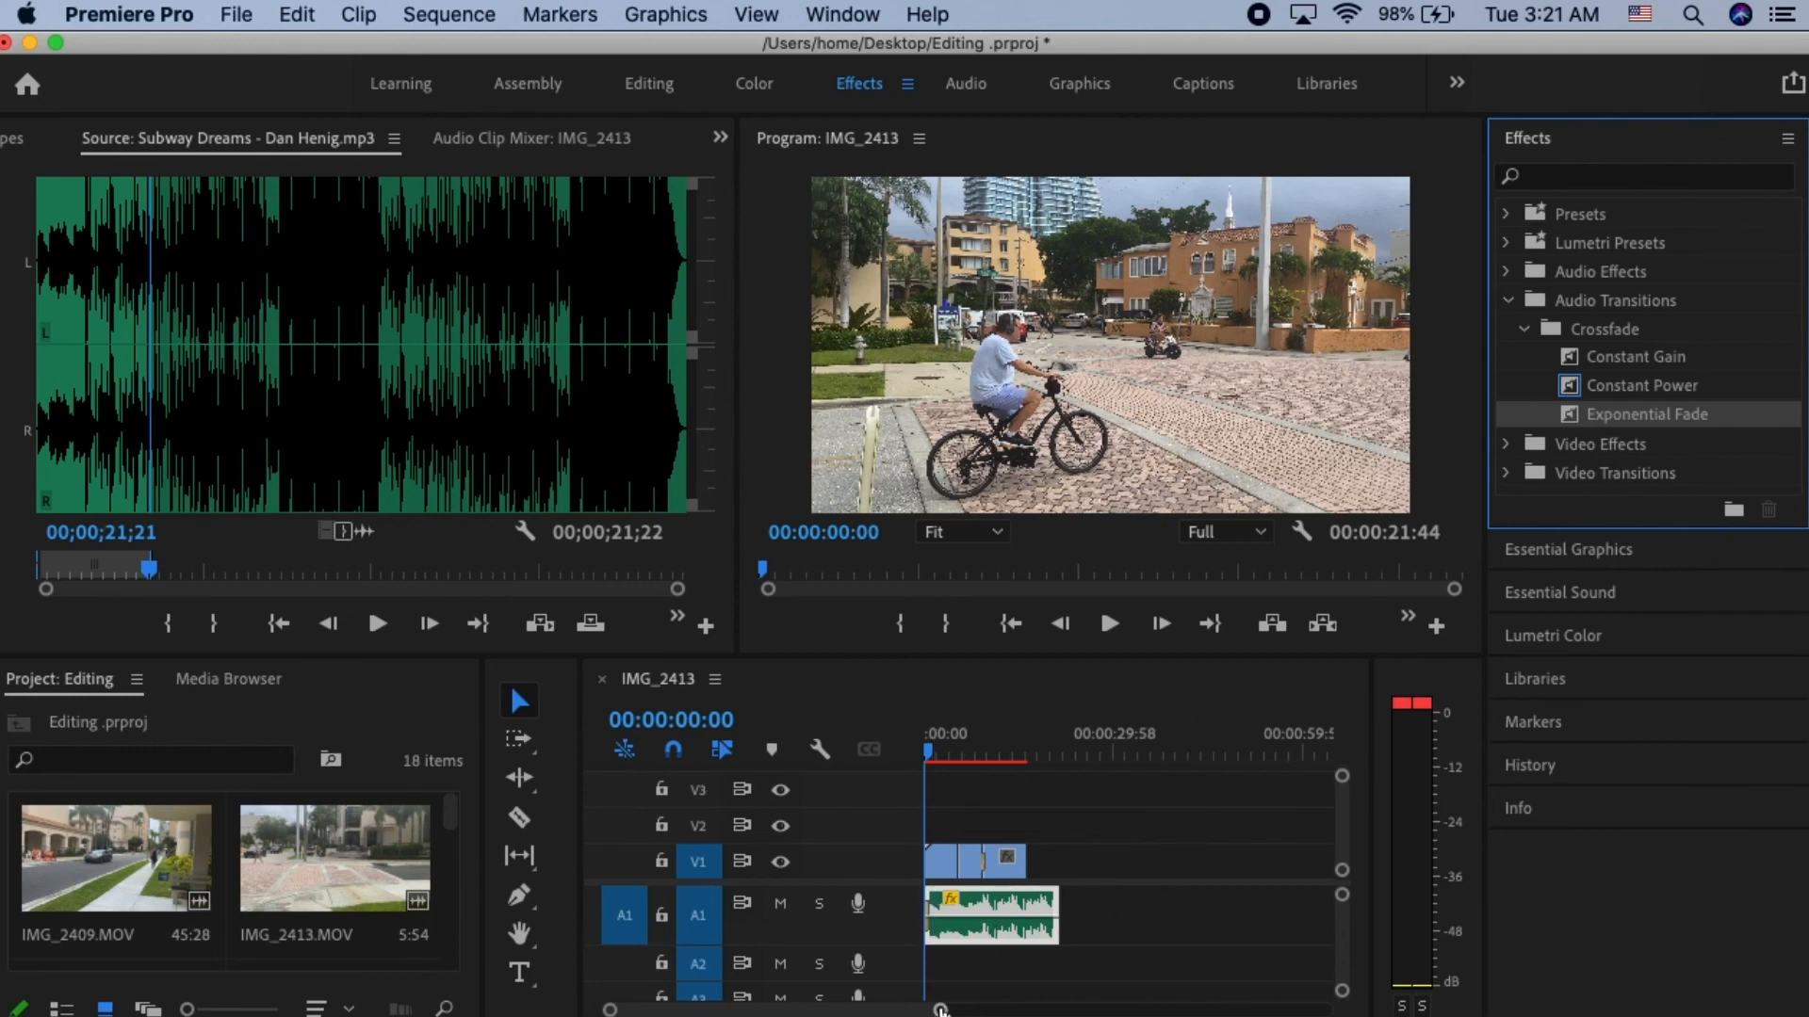
drag(940, 1010, 868, 1006)
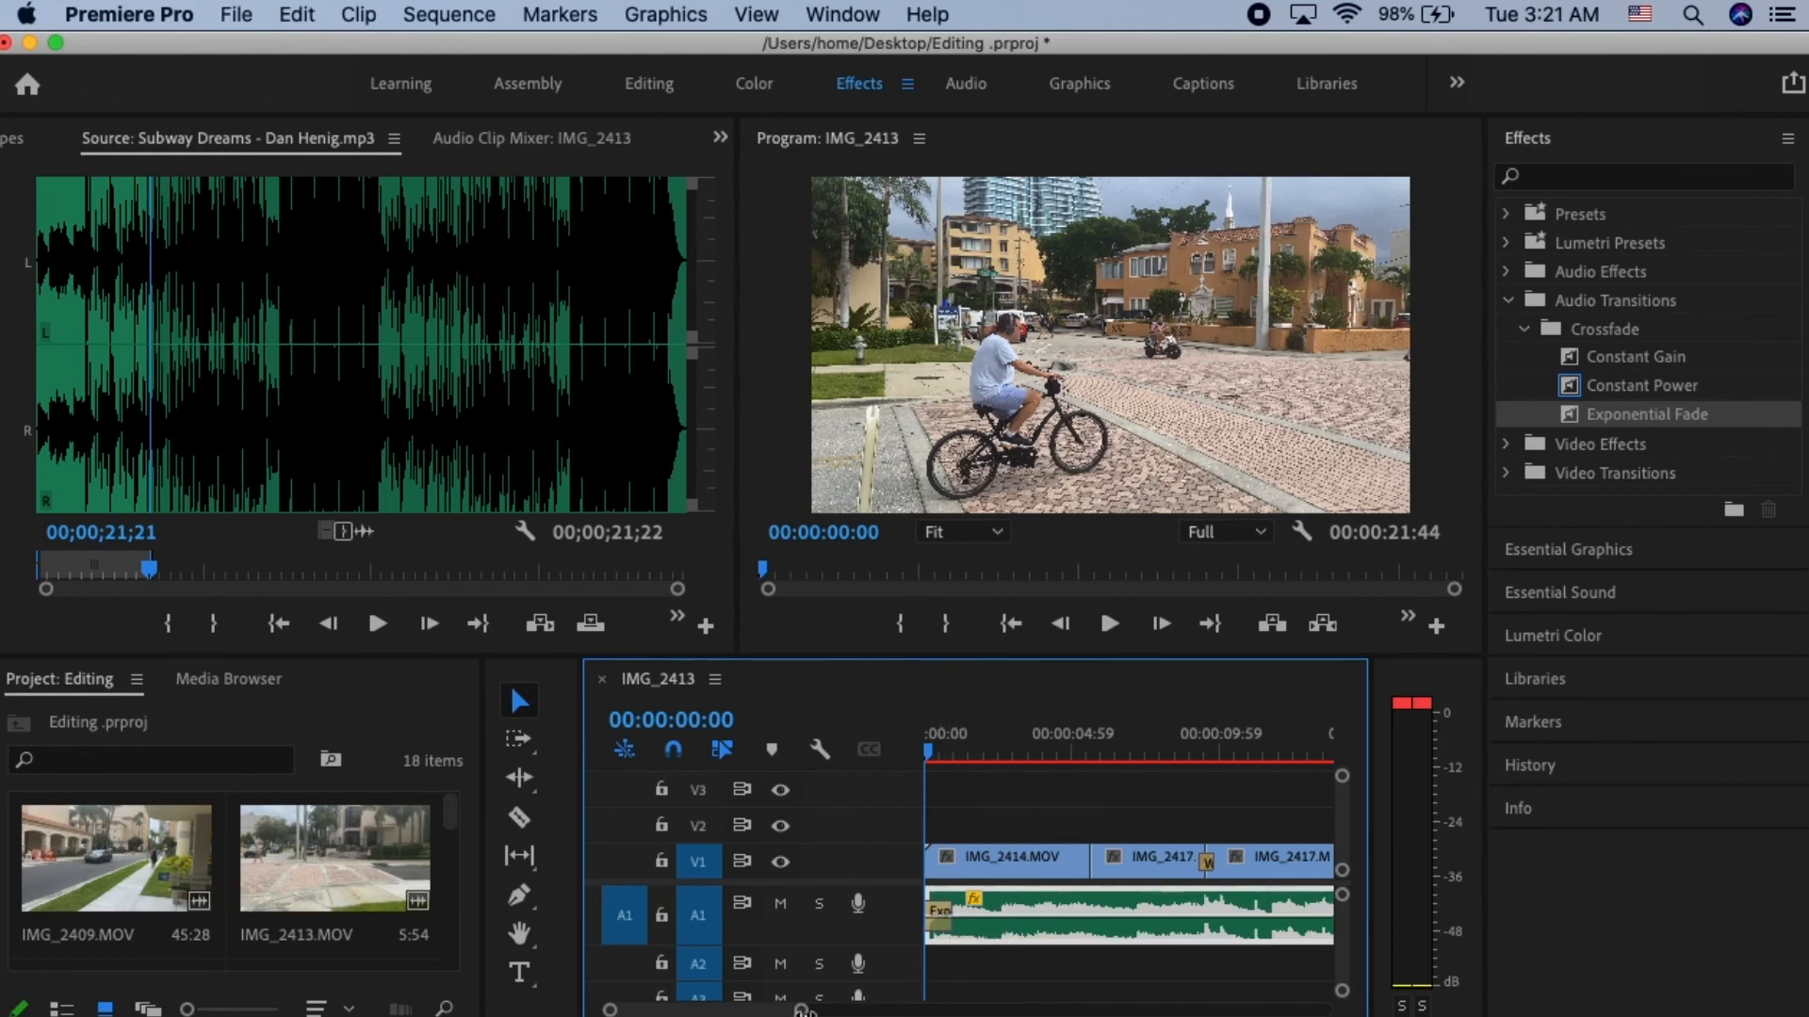
drag(801, 1010, 954, 1010)
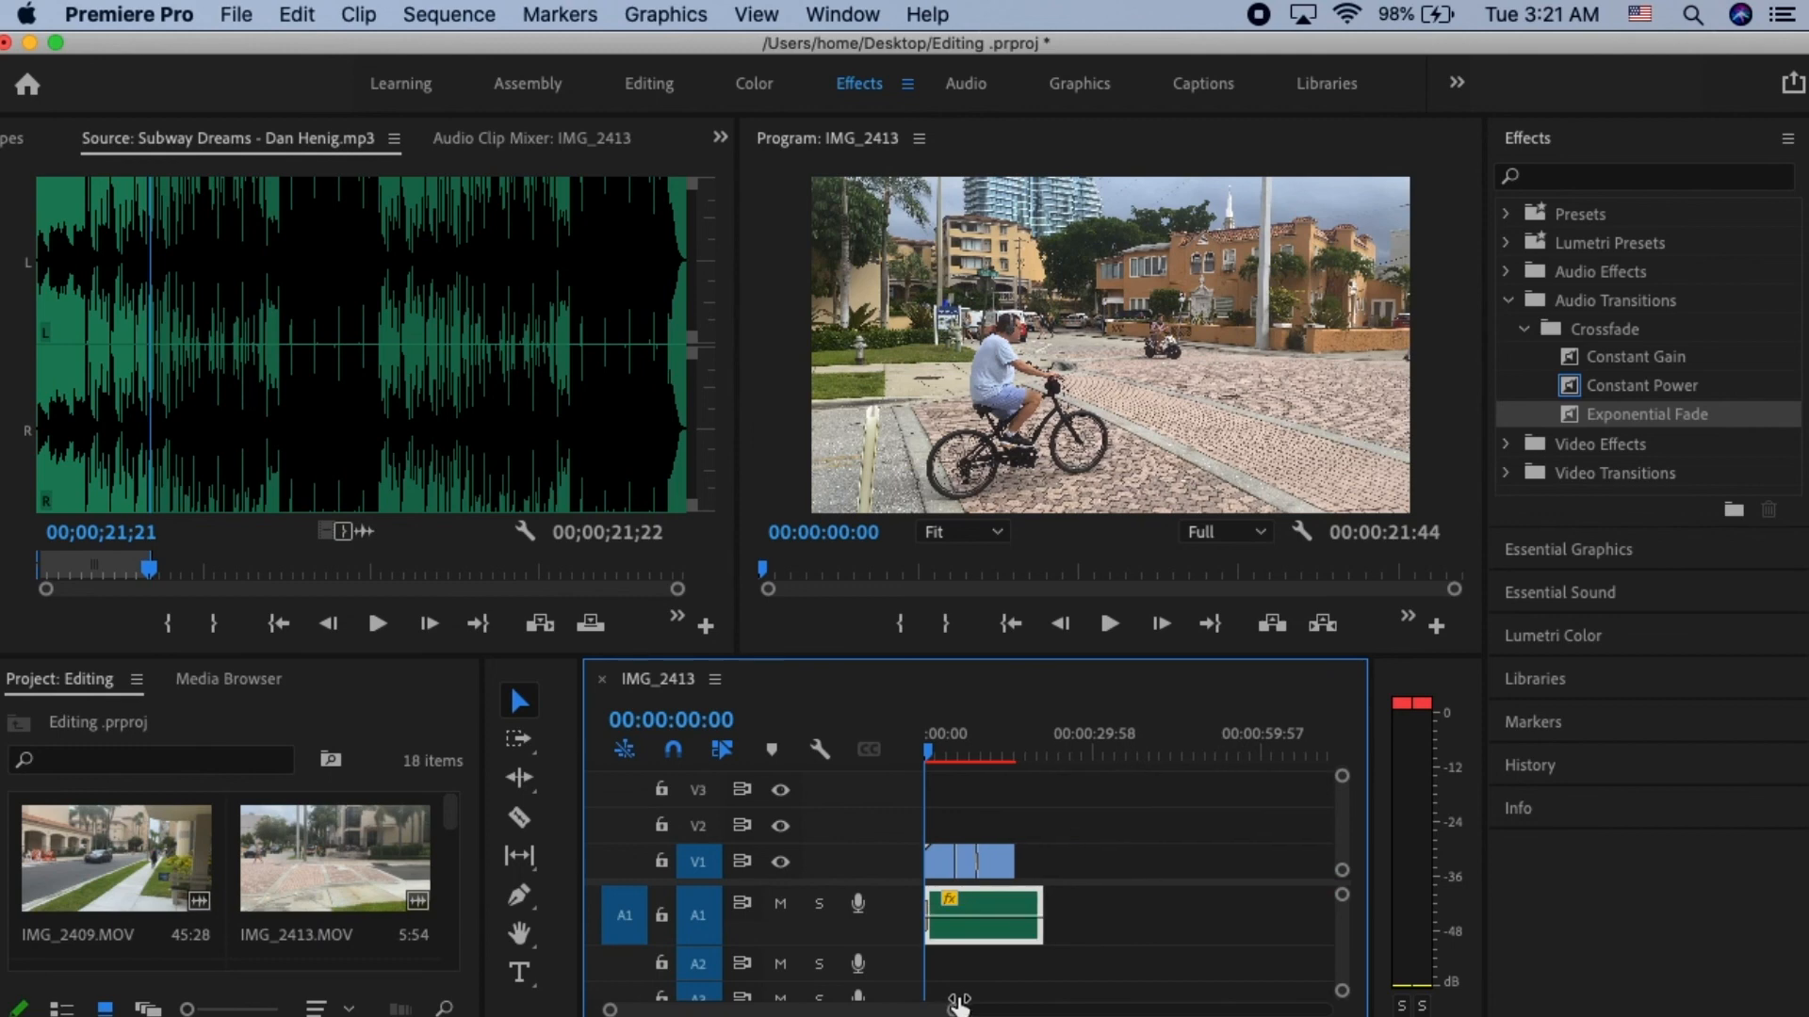
- Apply the Constant Gain audio crossfade to the end of the music clip on A1
click(1570, 364)
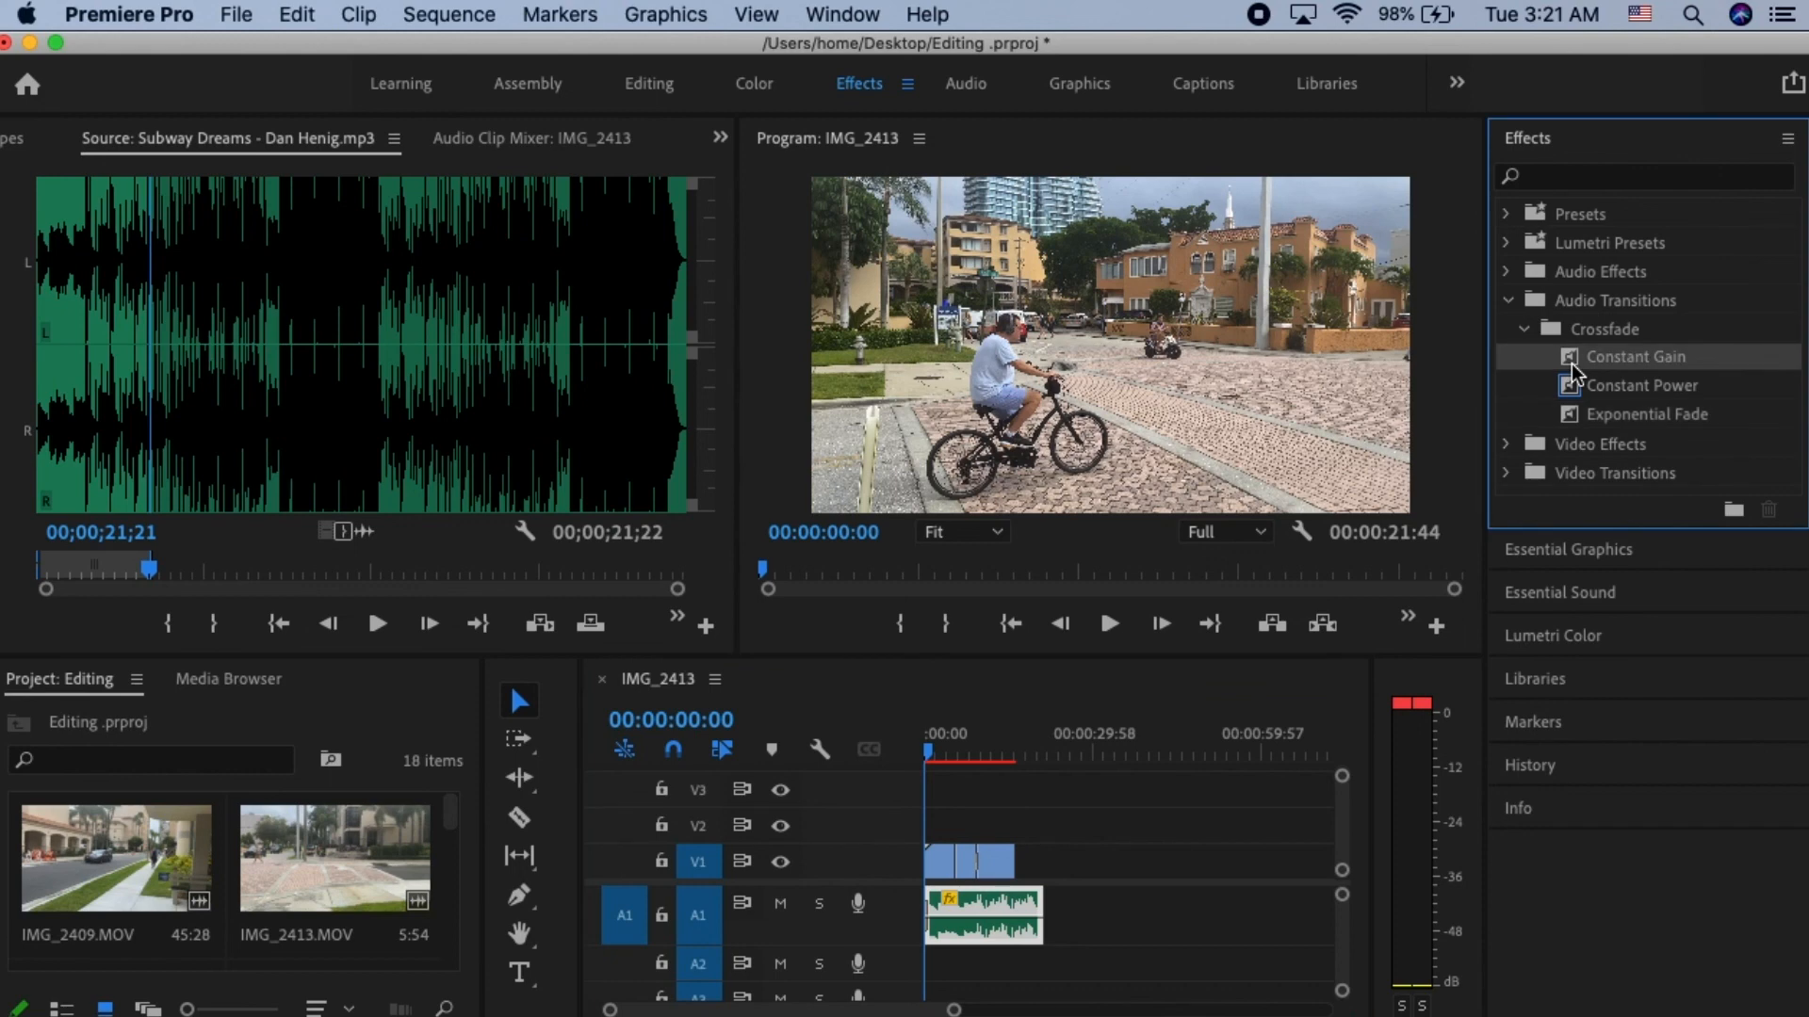
drag(1572, 377, 1040, 912)
drag(955, 1010, 1017, 1002)
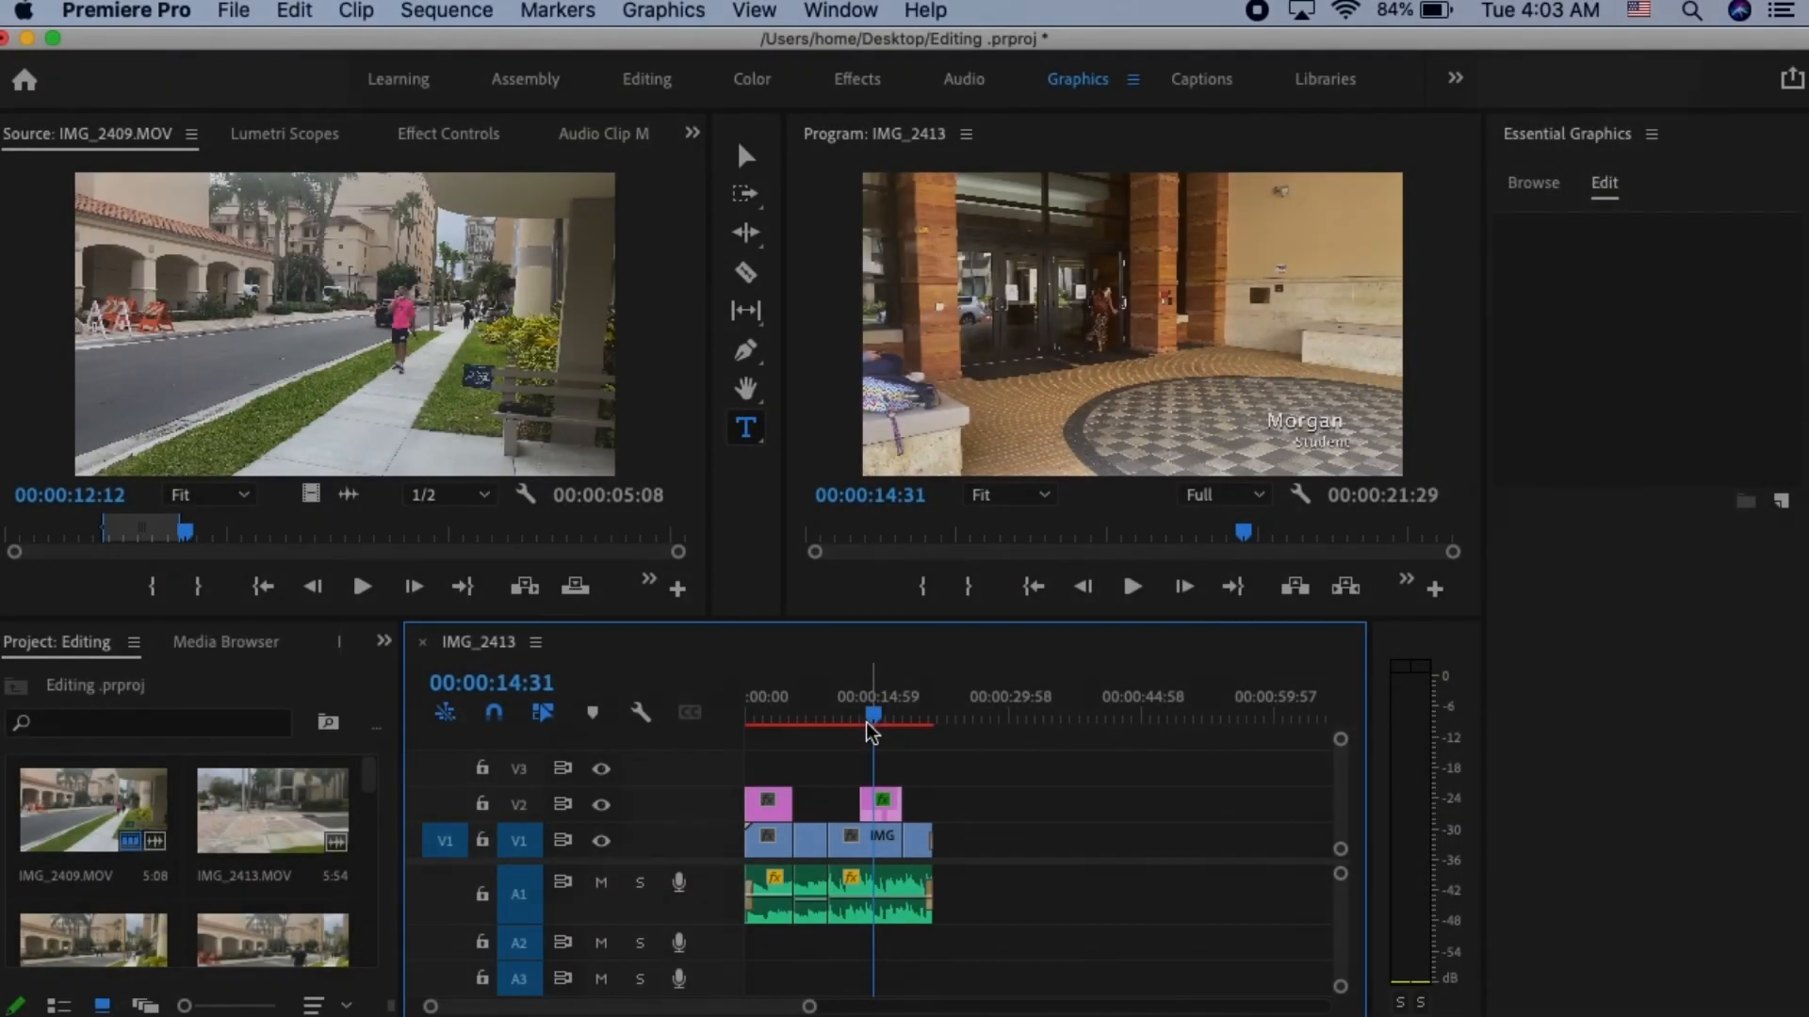
- Play the sequence from 00:00:11:35 to preview the lower-third title over the third clip with the music
drag(873, 720, 846, 710)
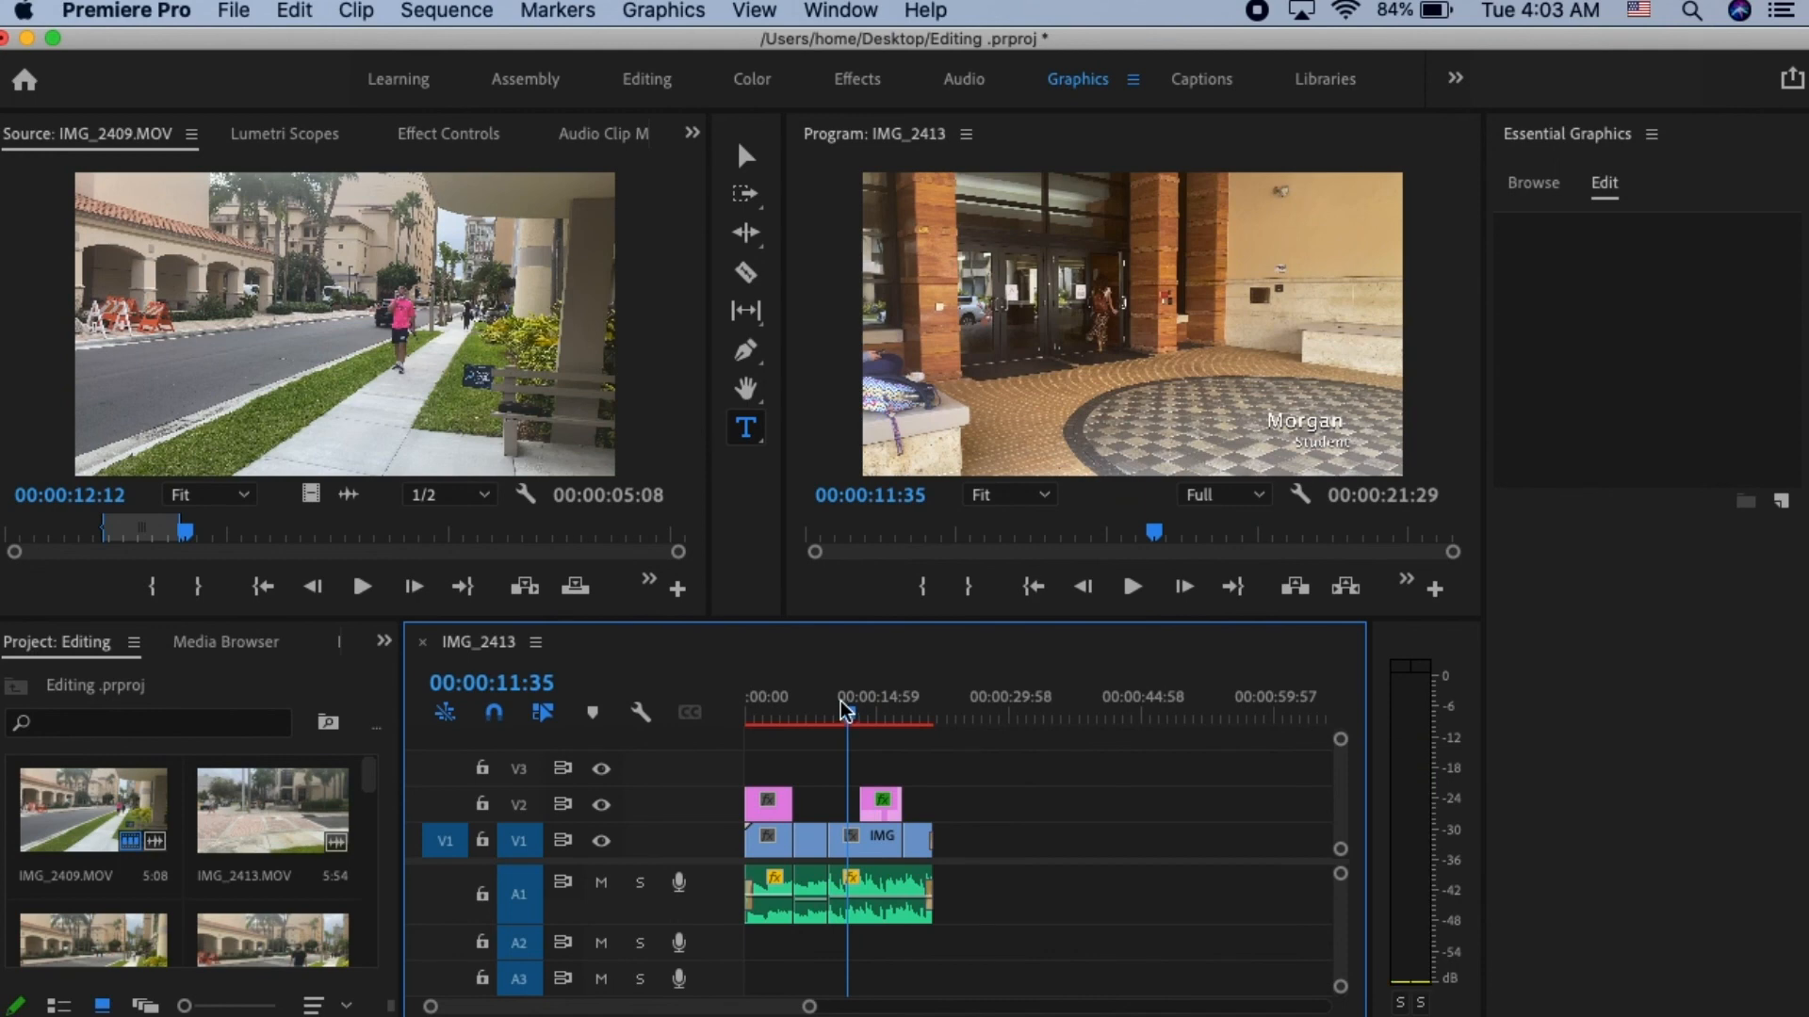
key(space)
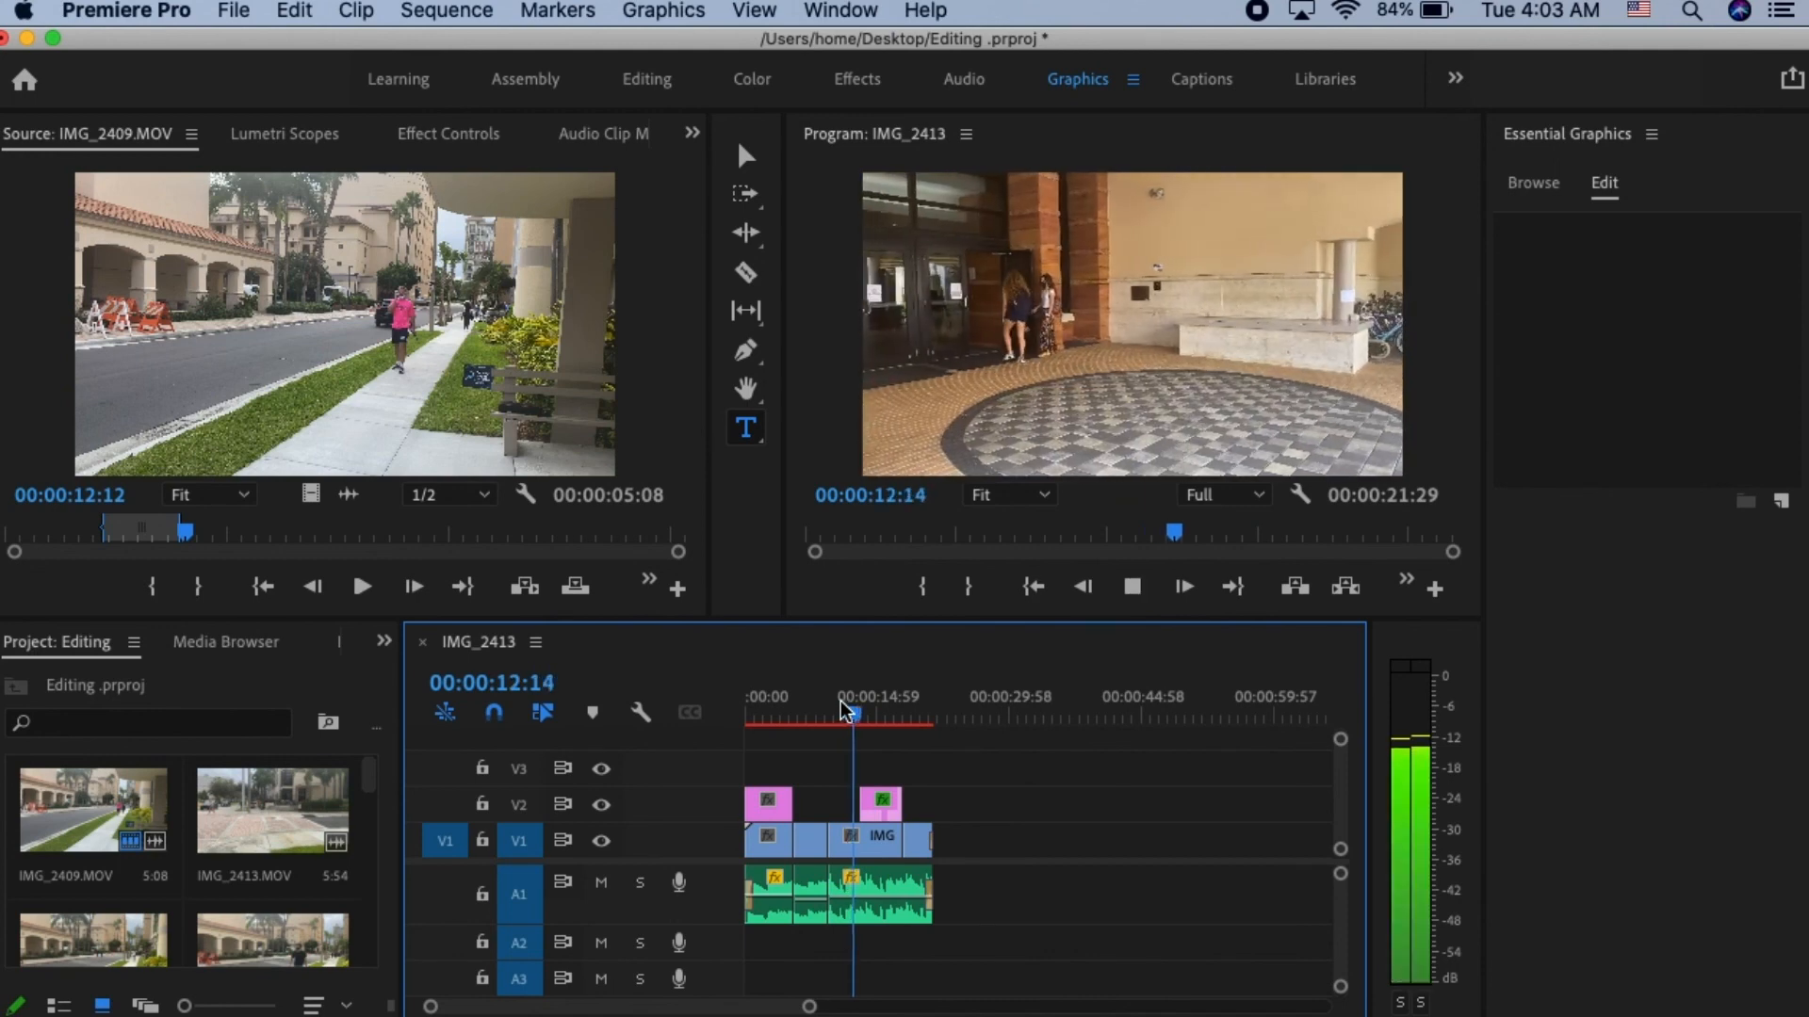